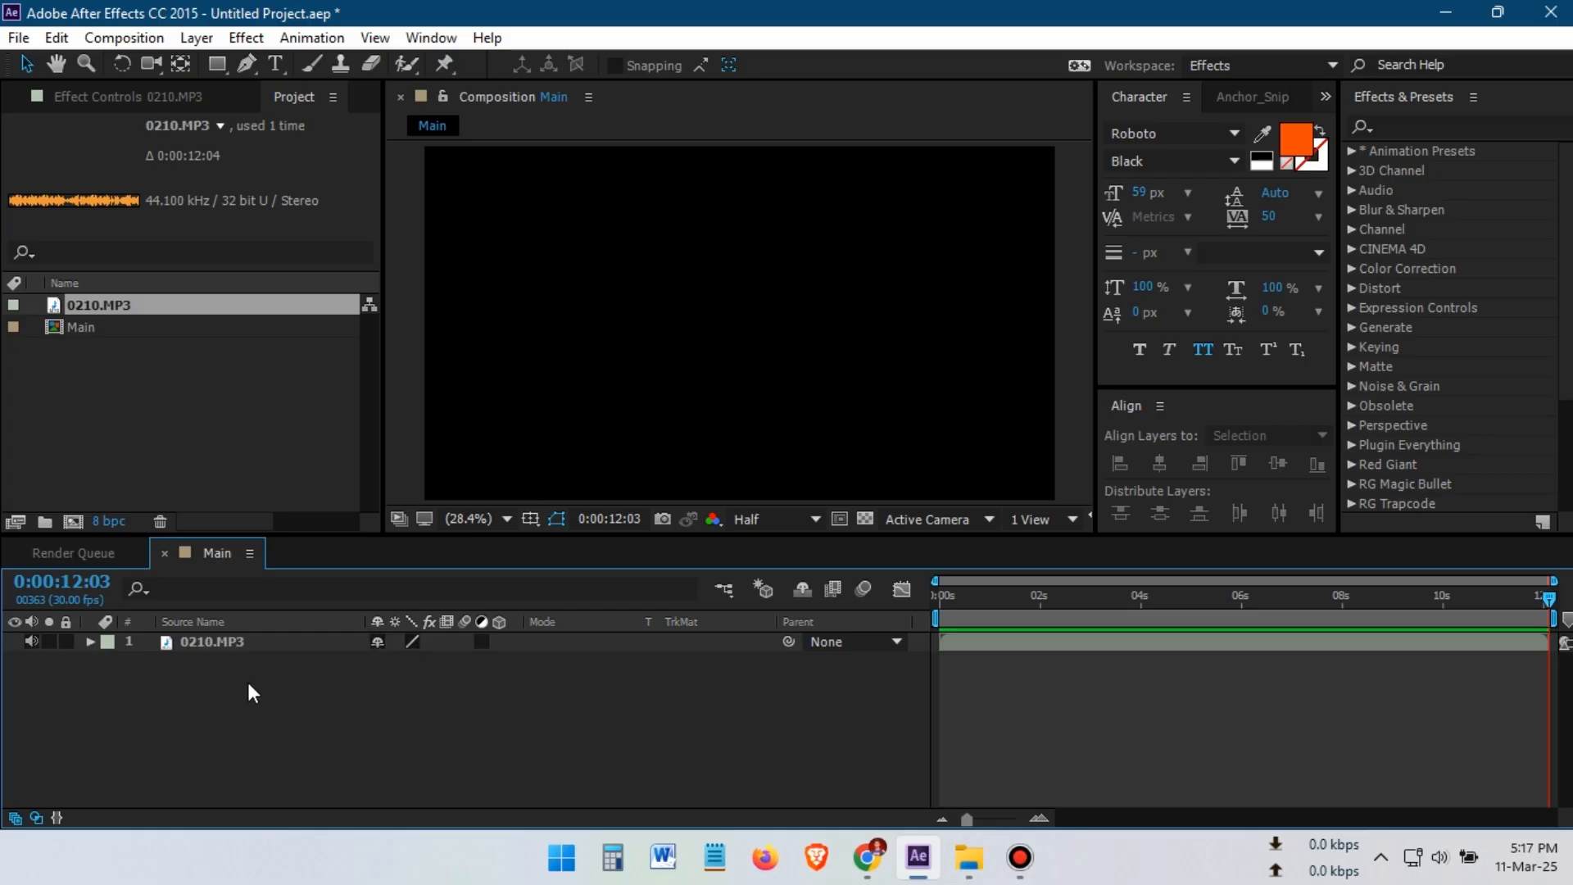
Hide the shy audio layer in the Main composition's timeline and add a text layer reading "STAR7"
left_click(802, 596)
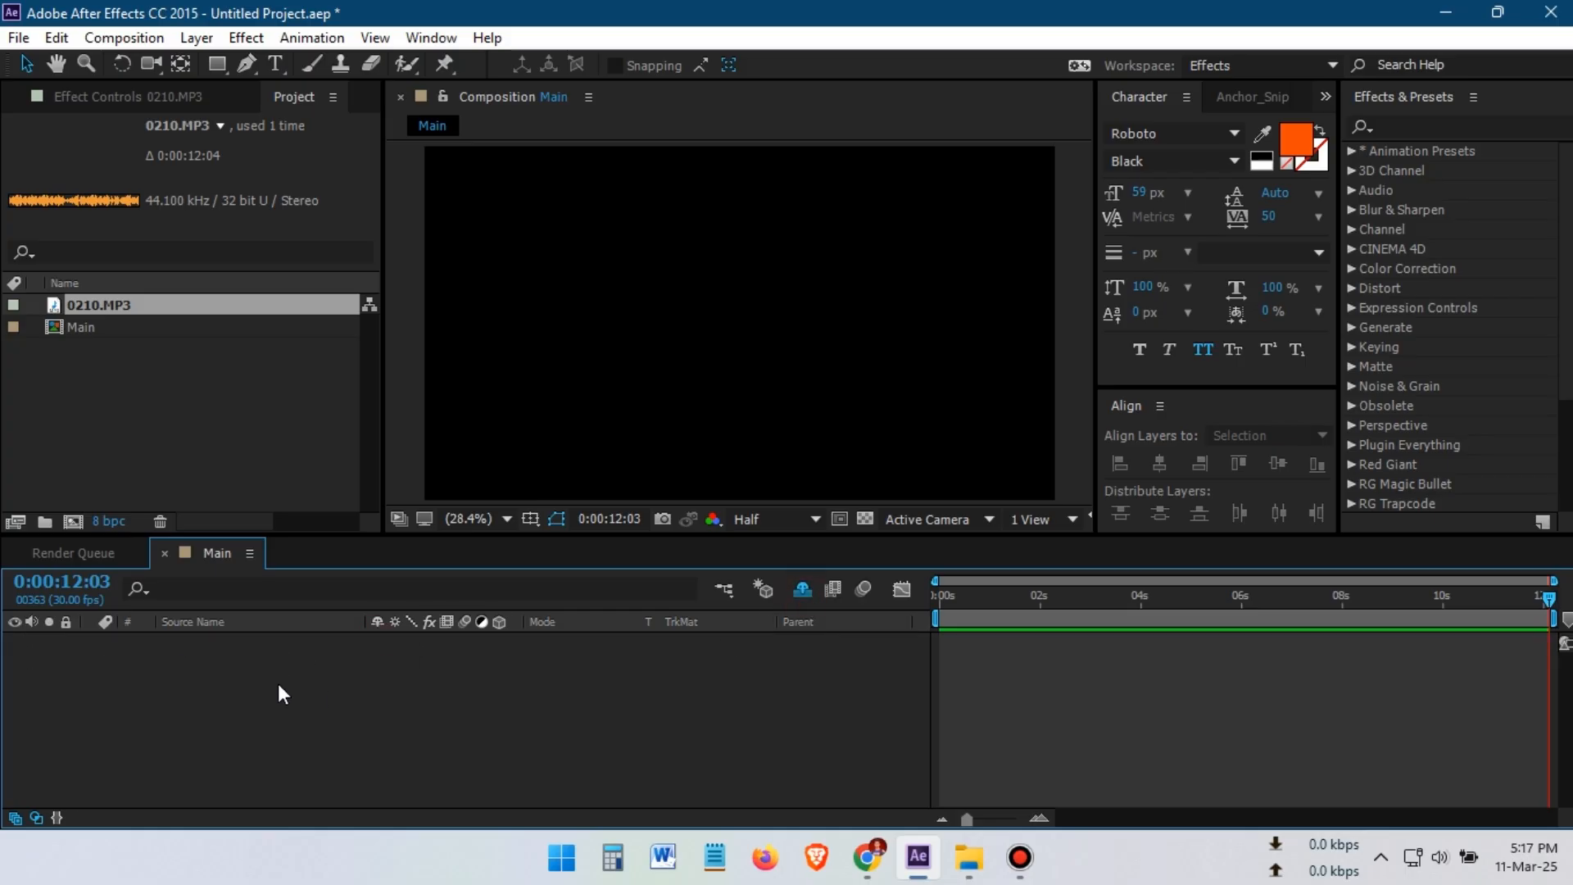
right_click(162, 723)
mouse_move(262, 503)
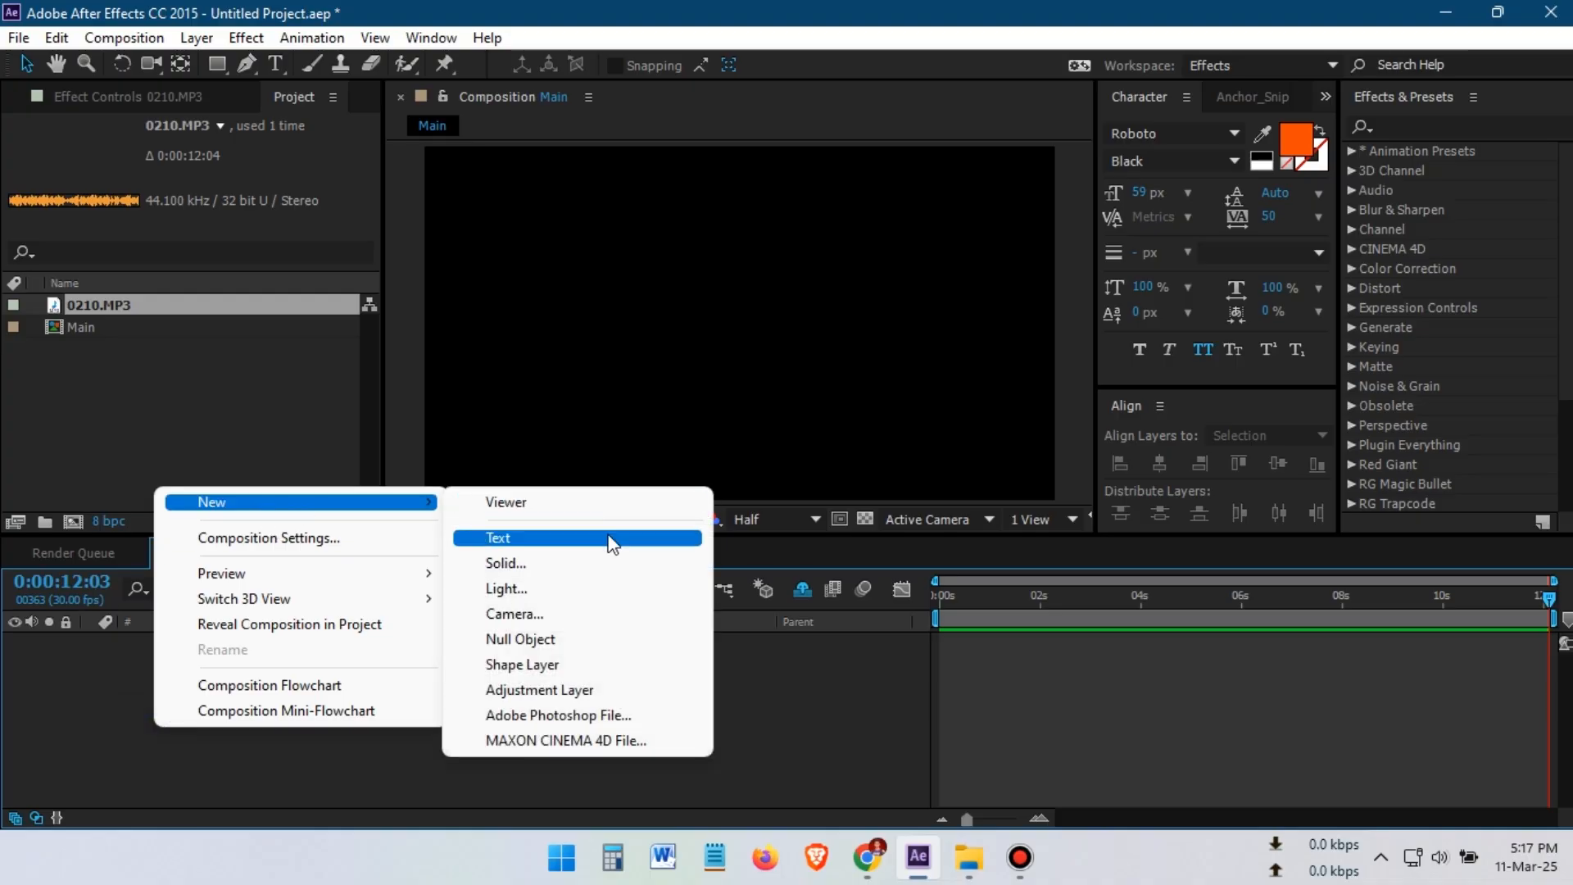
left_click(515, 541)
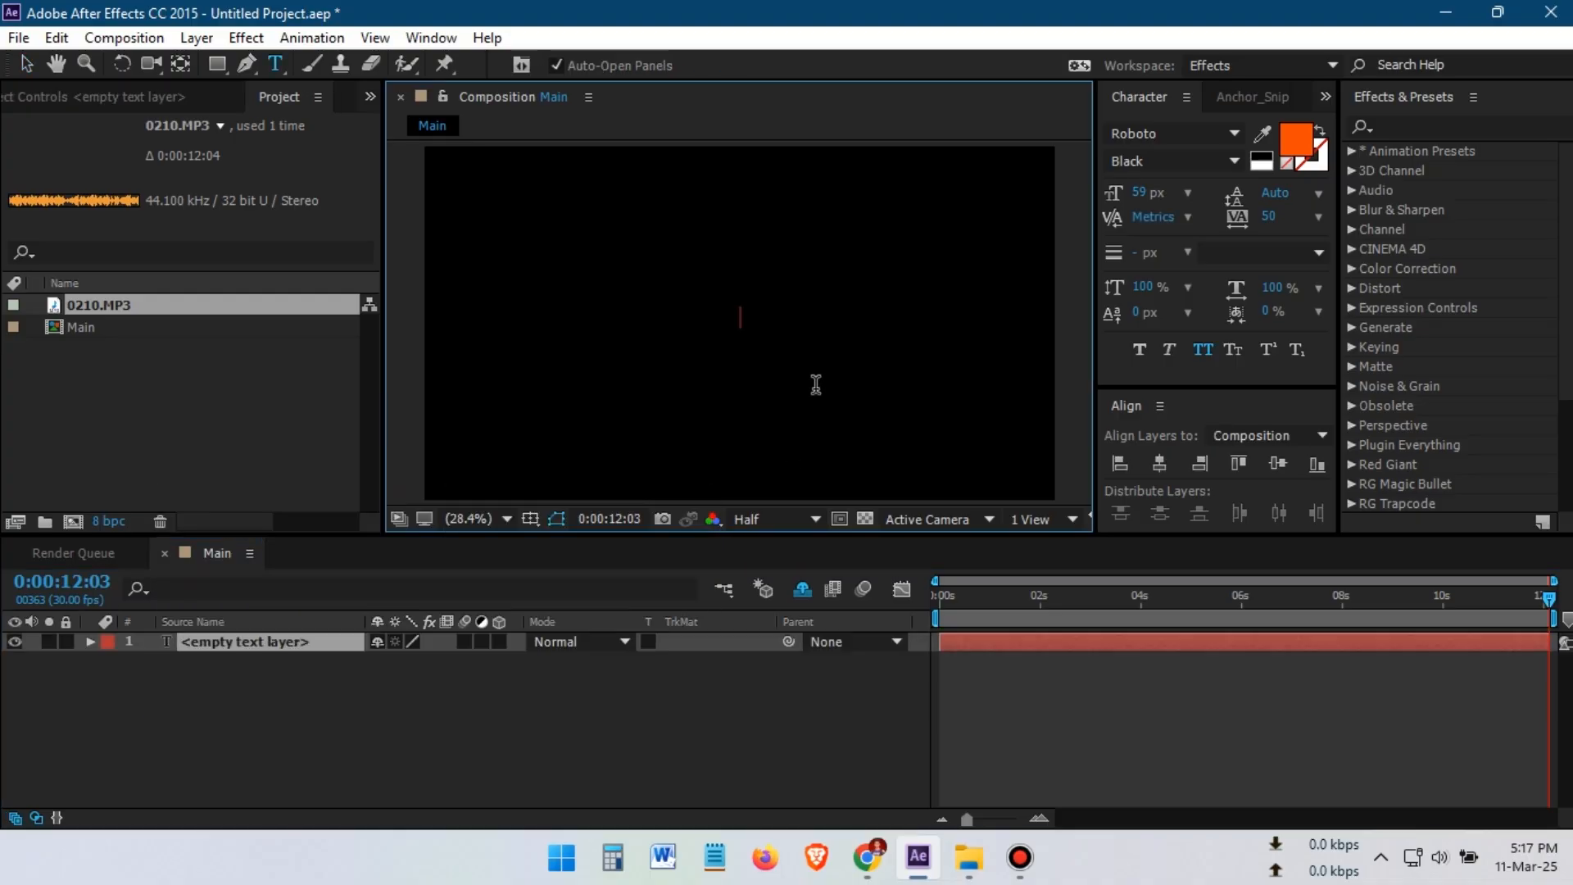
type("STAR7")
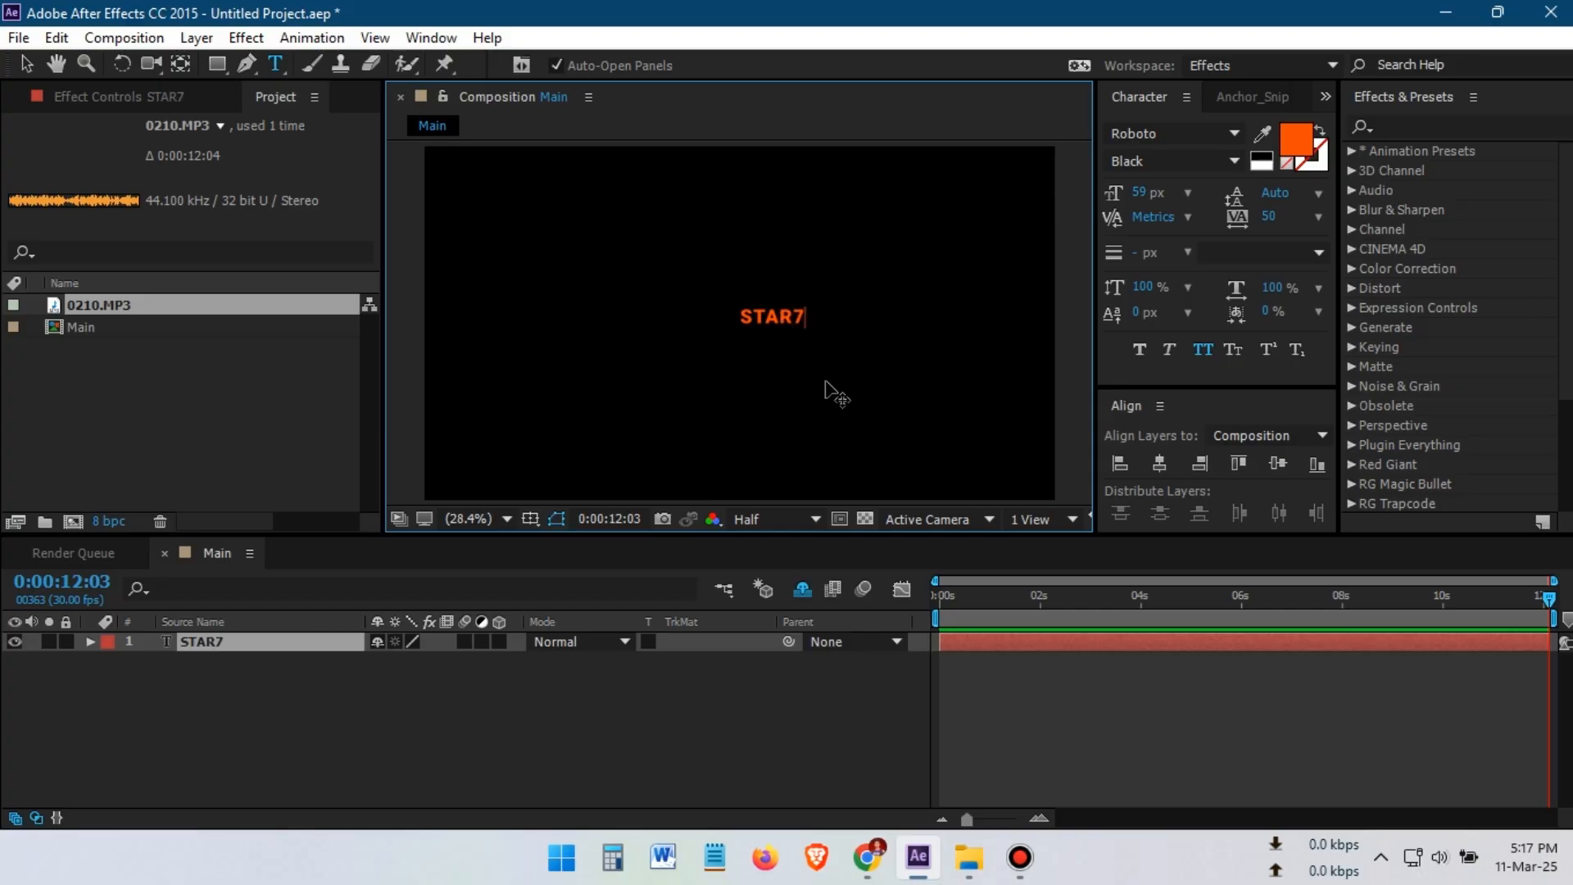
Change the font of all the text to STAR7 Regular and turn off All Caps
key("ctrl+a")
left_click(1185, 133)
key("Down")
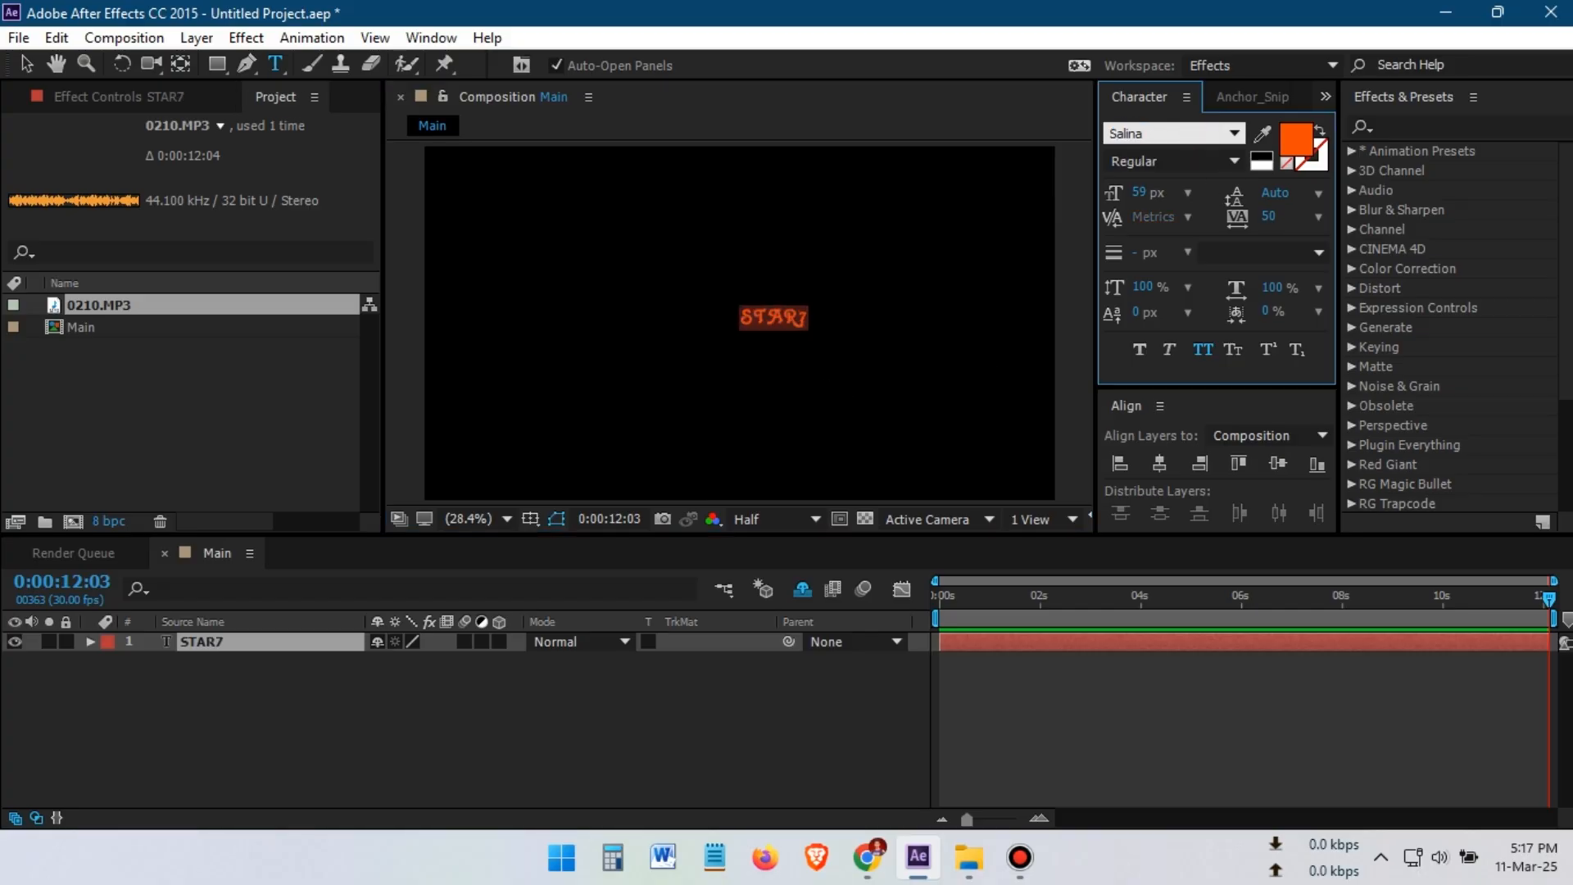
type("TAR7")
key("Return")
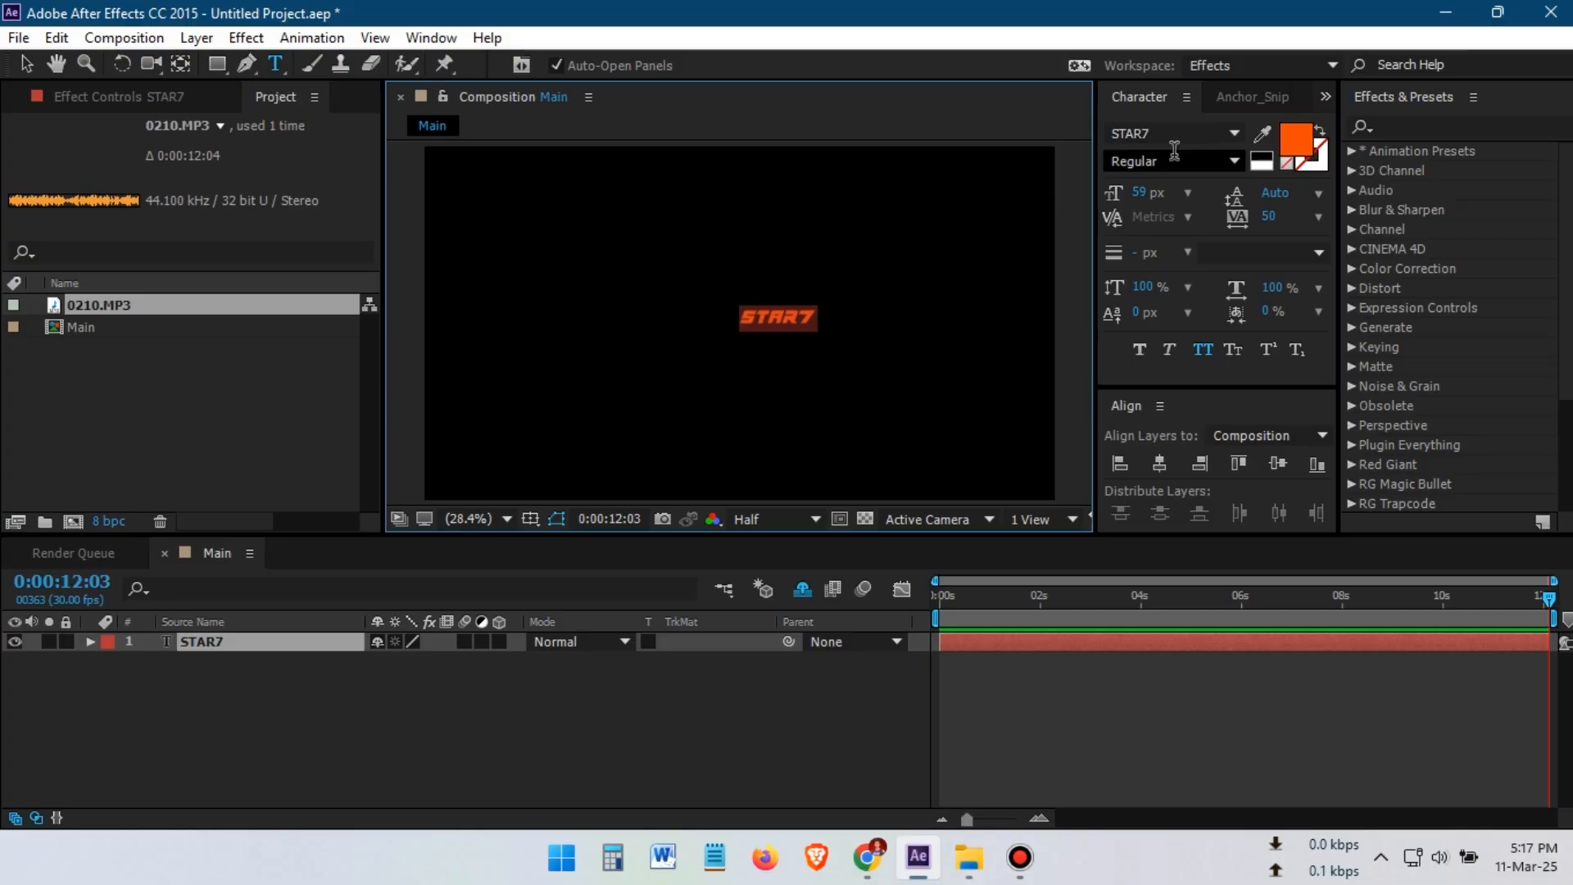
left_click(1206, 352)
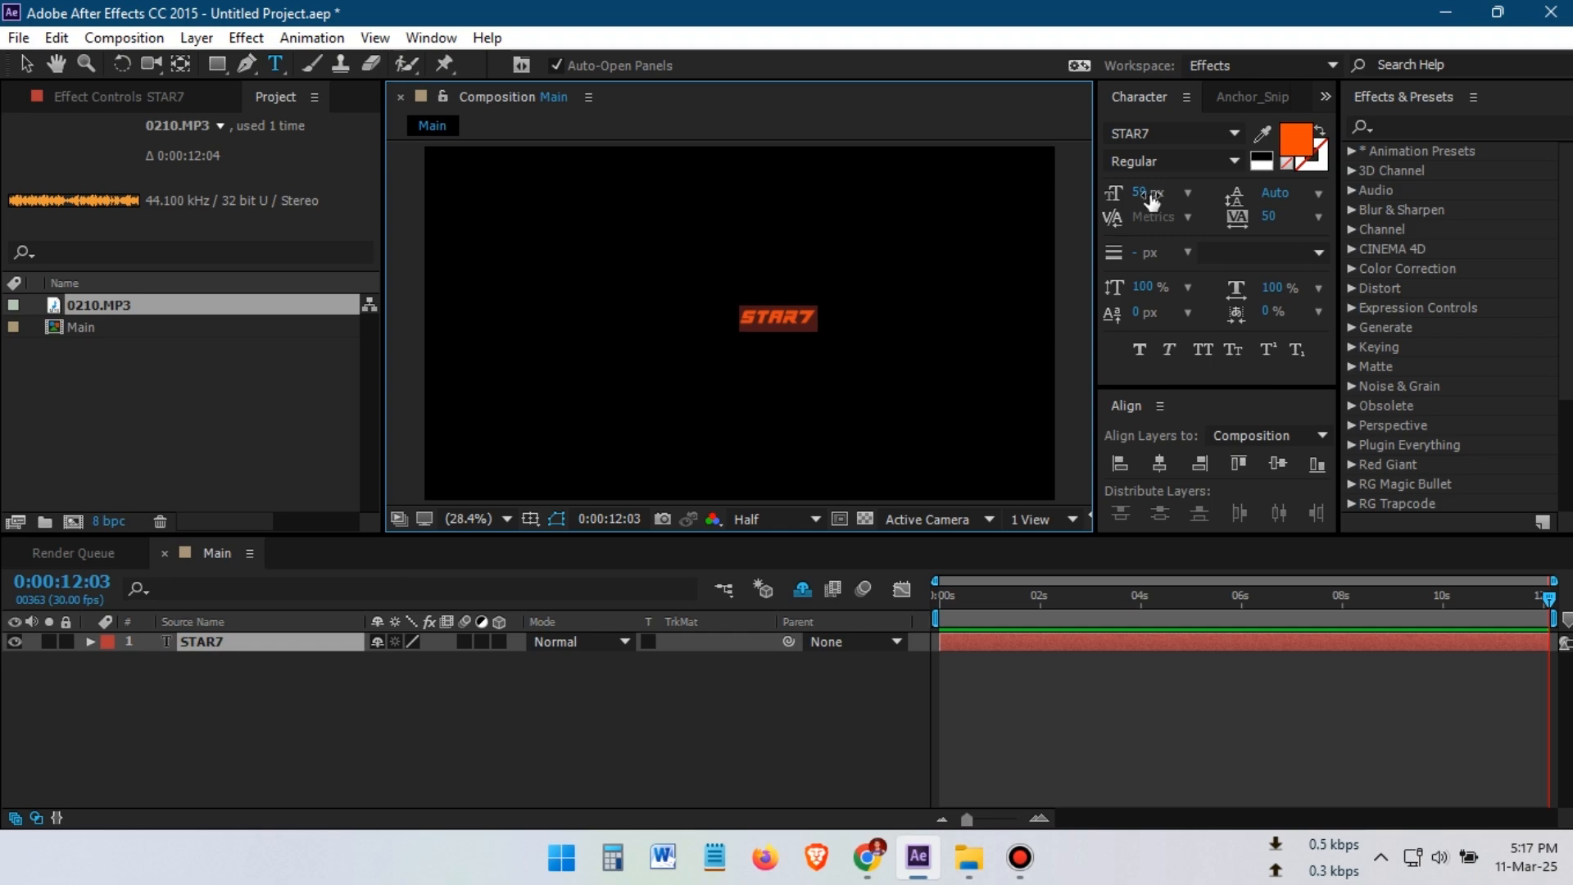
Enlarge the text to 274 px and center it horizontally and vertically in the composition
left_click_drag(1151, 201, 1376, 177)
left_click(1159, 463)
left_click(1277, 463)
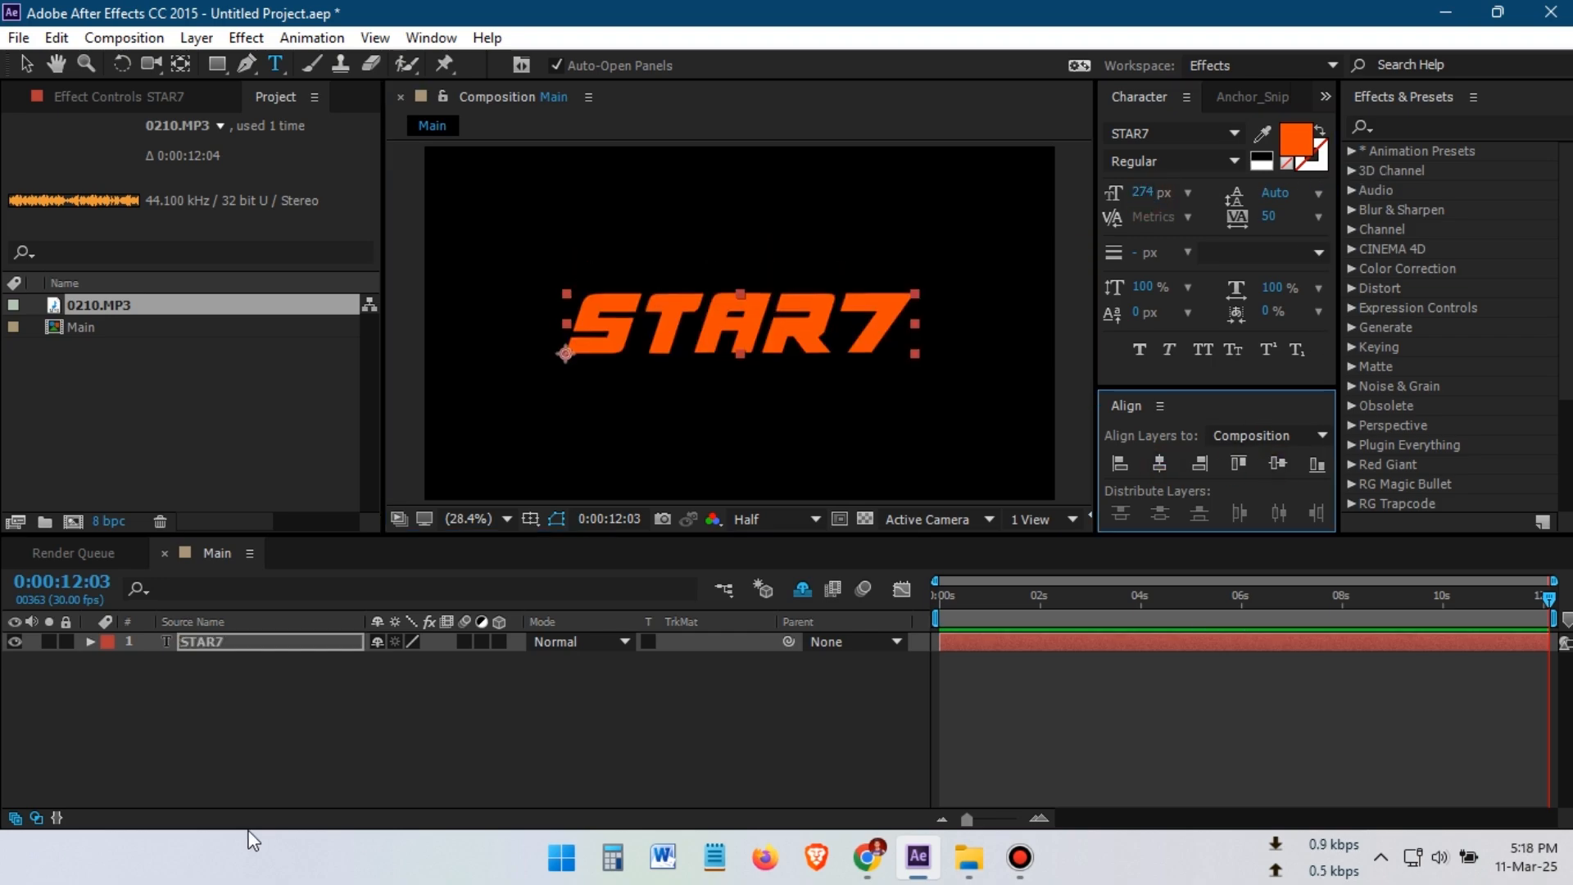
Change the fill color of the whole STAR7 text to white, FFFFFF
left_click(308, 737)
double_click(187, 644)
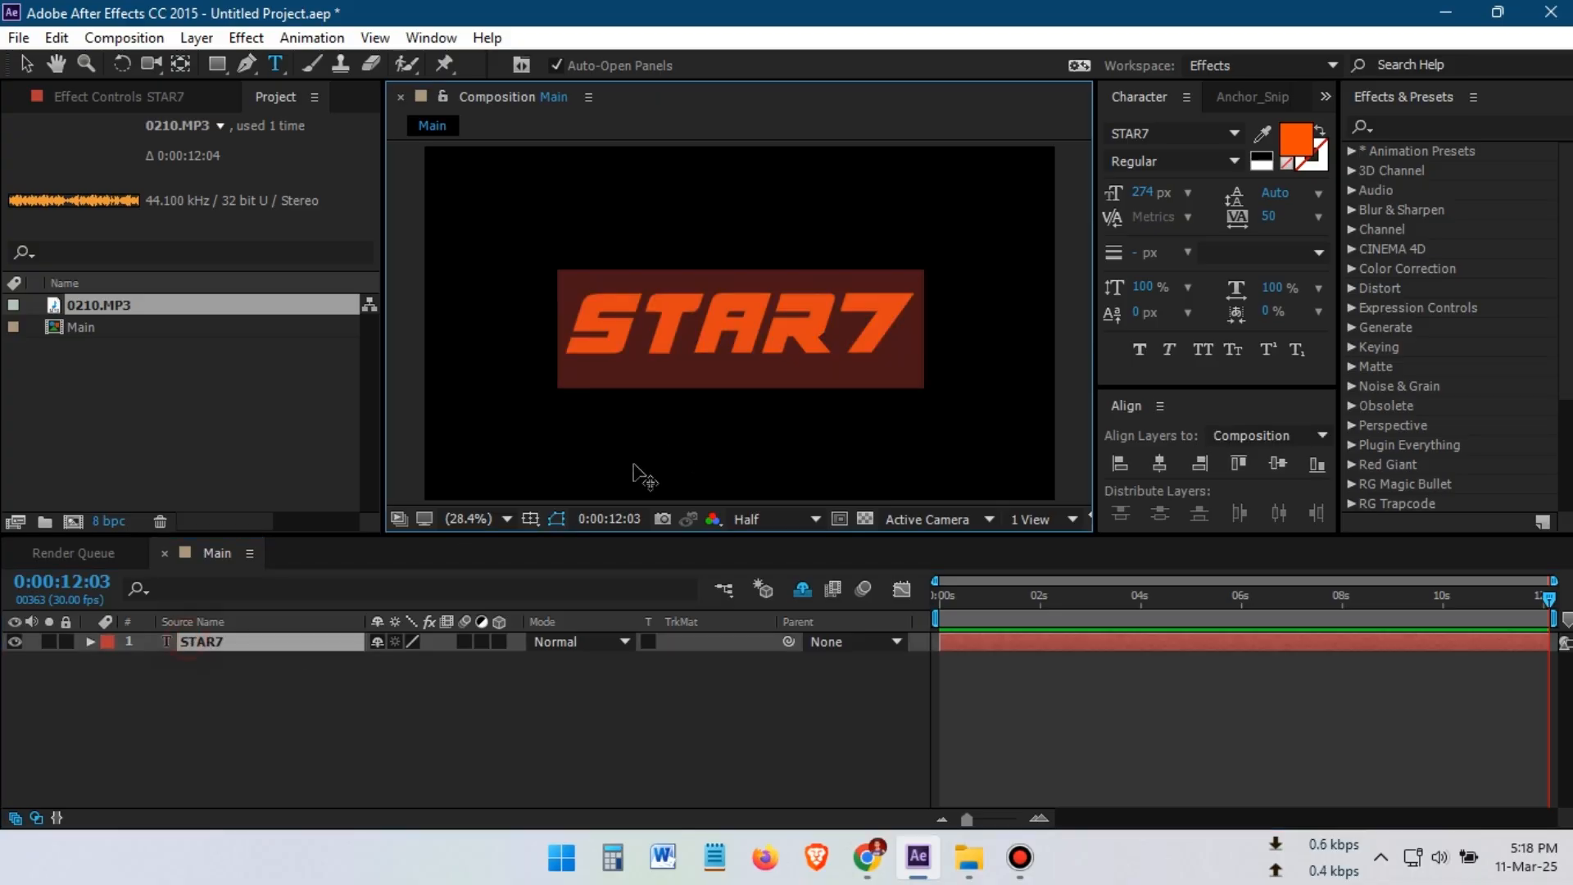
left_click(1298, 138)
type("ffffff")
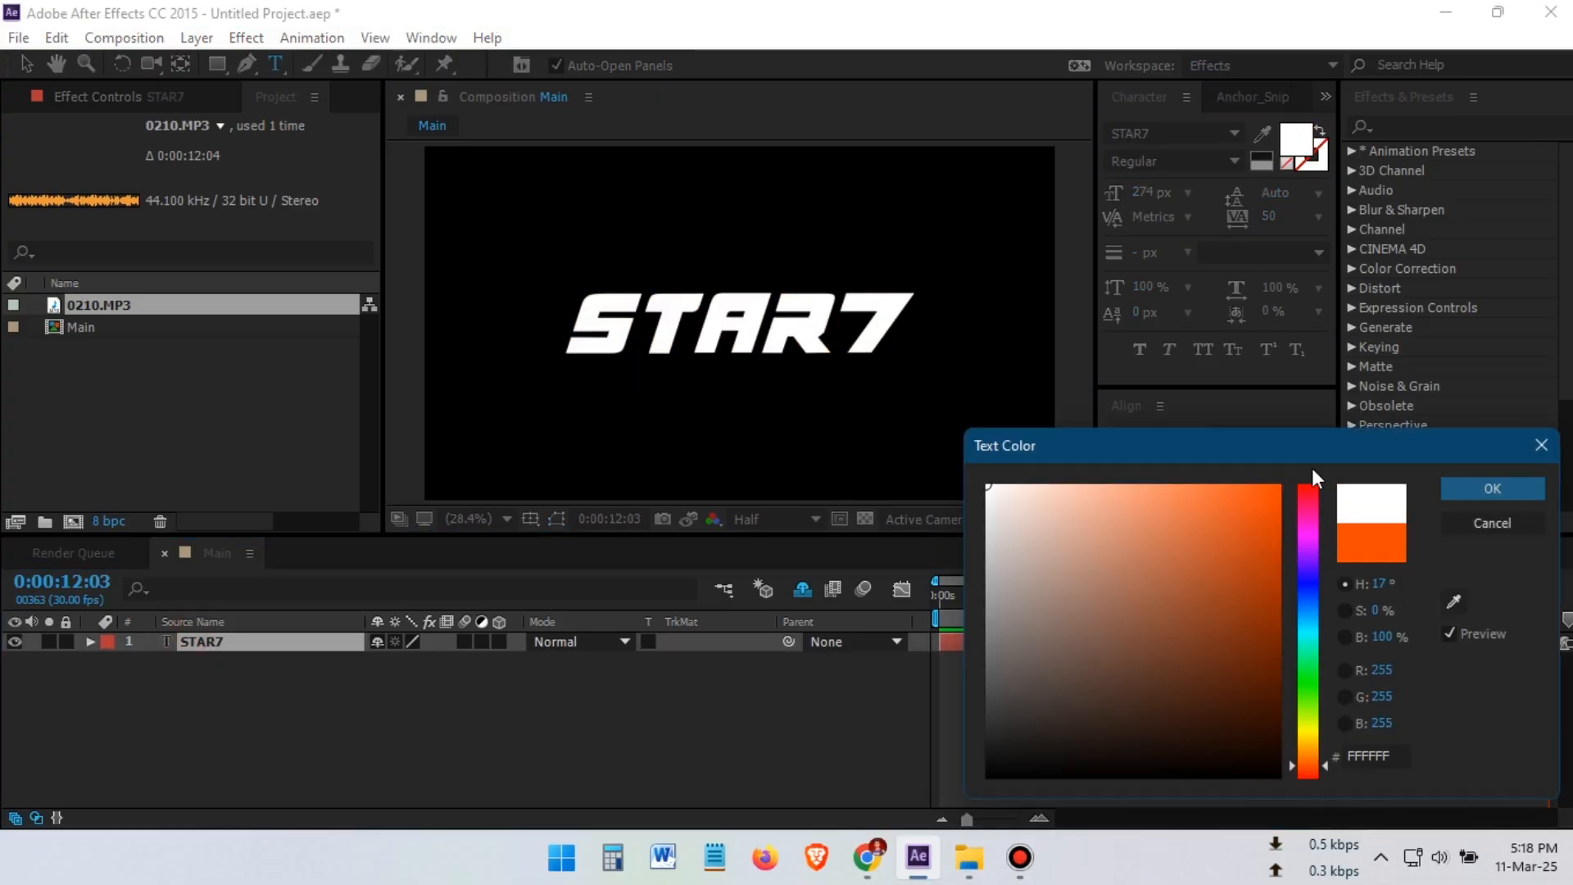
key("Return")
left_click(345, 712)
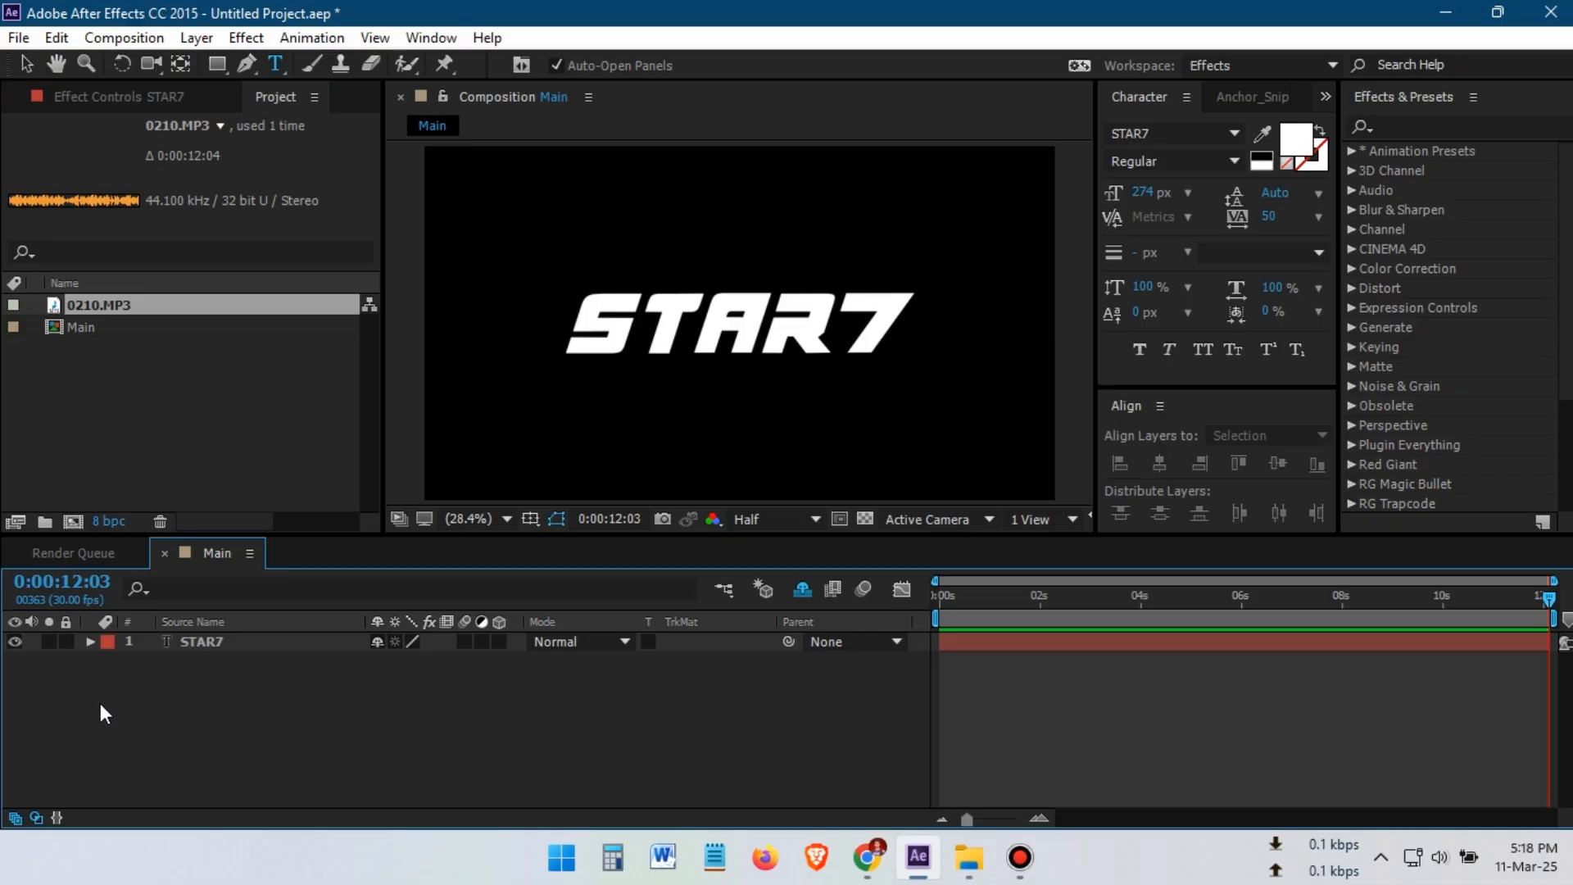
Create a white 1920 × 1080 px solid layer named "Elmemnt 3D"
right_click(154, 726)
mouse_move(237, 499)
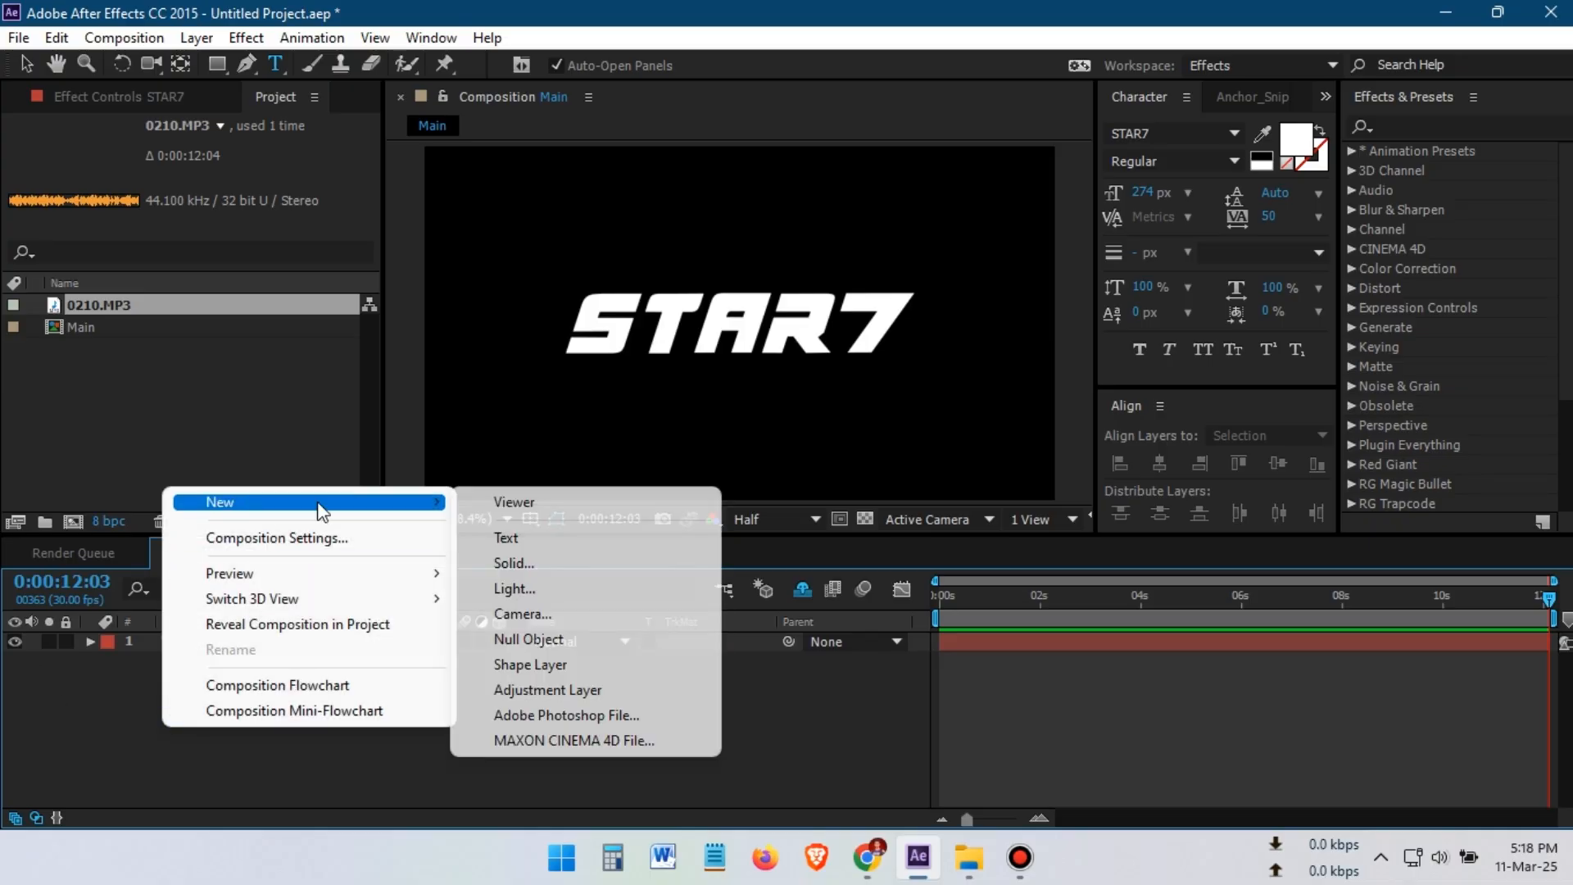
left_click(524, 562)
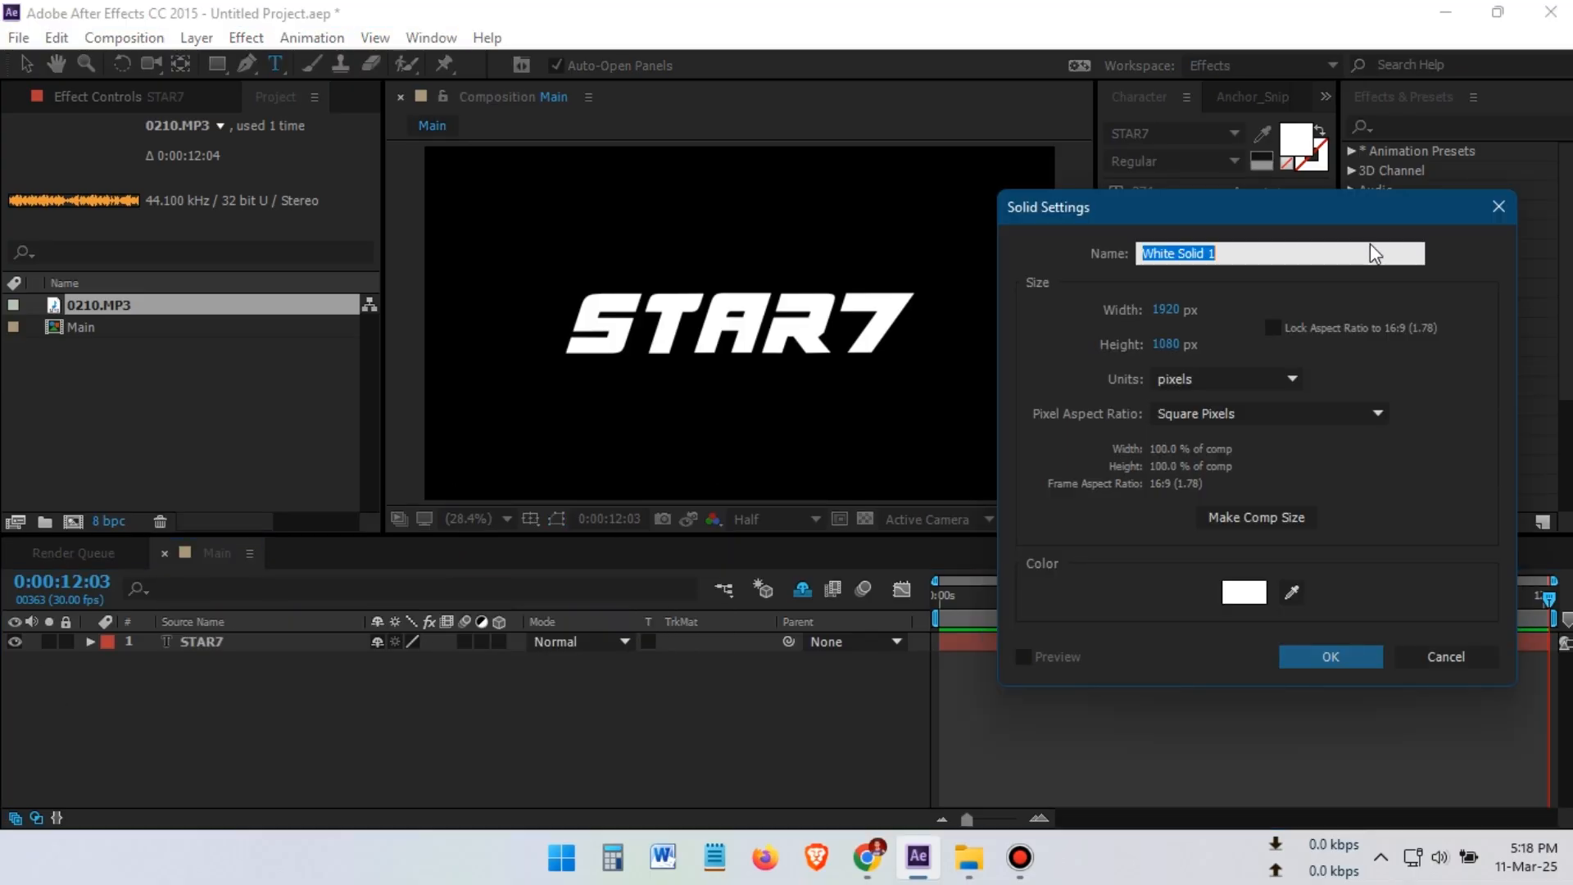
type("Elmemnt 3D")
left_click(1329, 655)
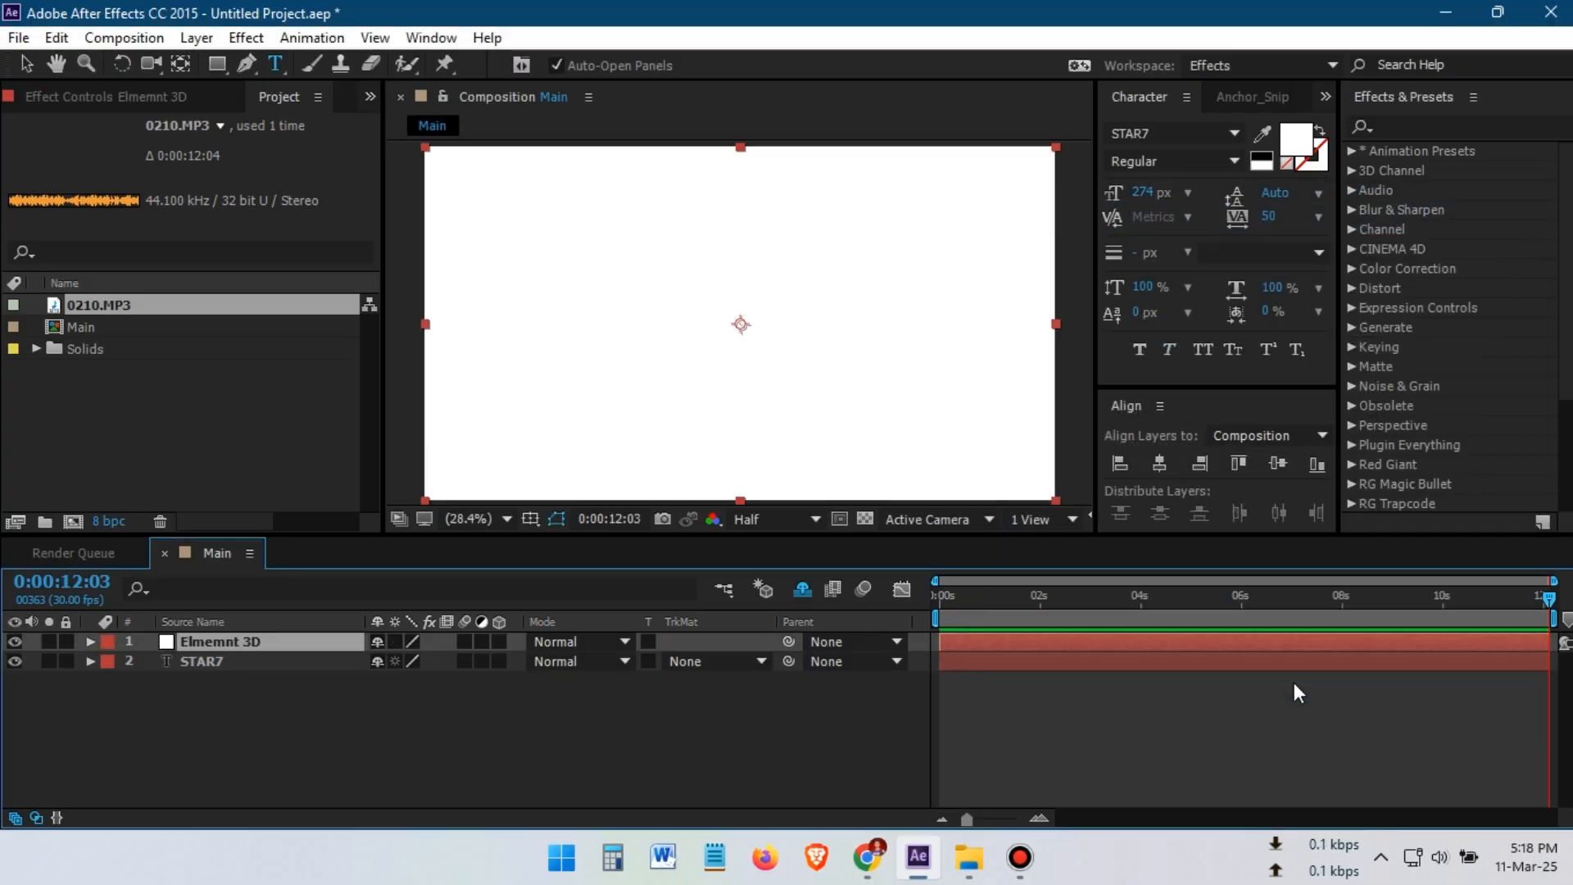
Apply the Video Copilot Element effect to the new solid
left_click(237, 37)
mouse_move(372, 787)
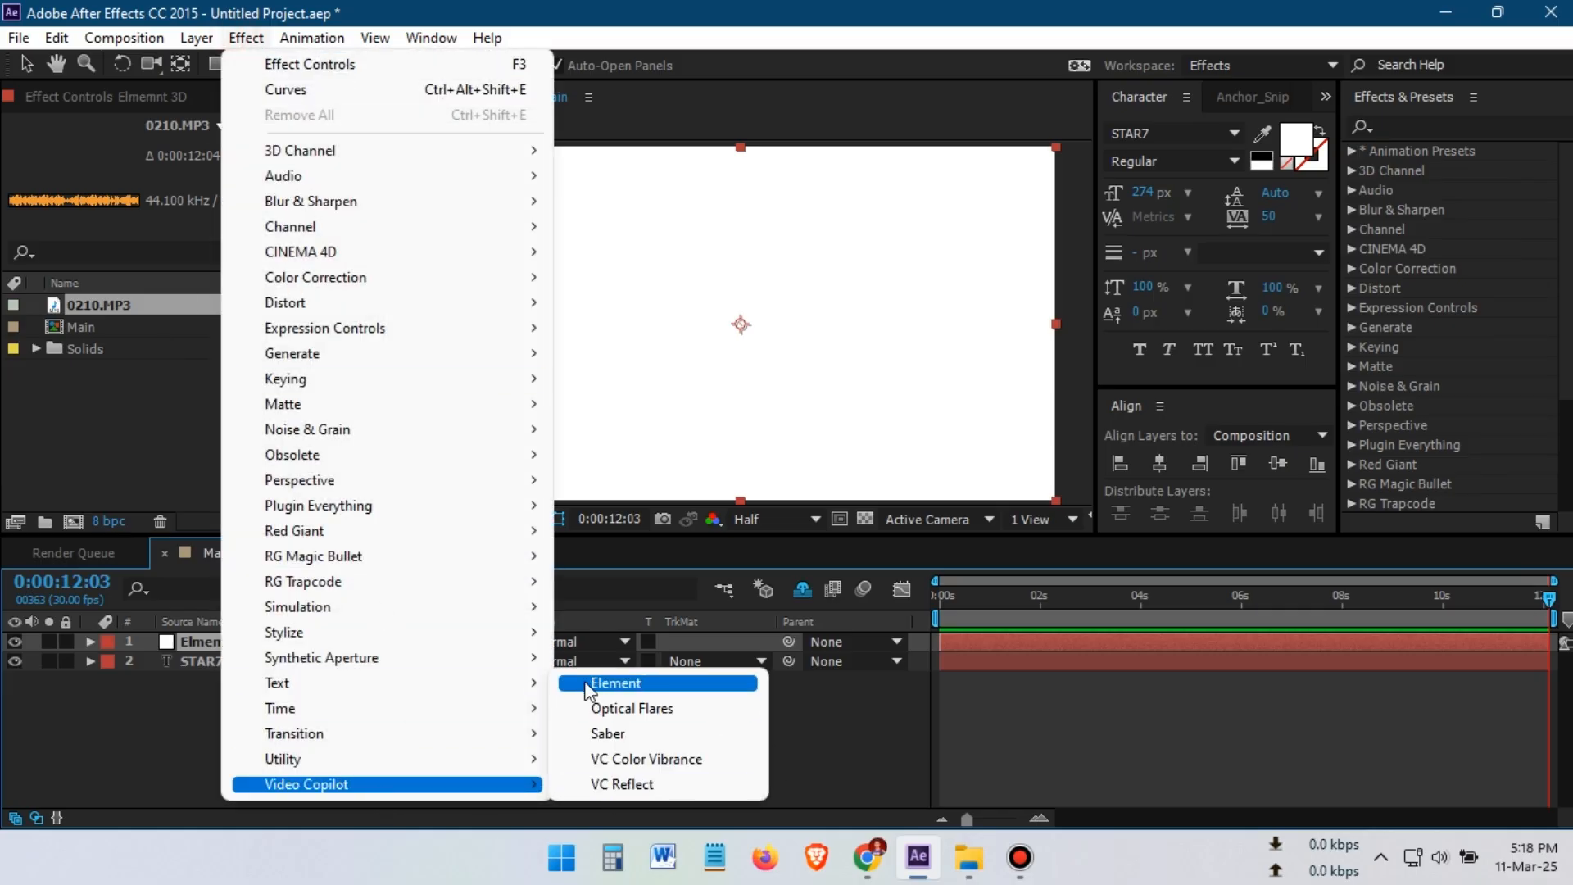
left_click(653, 691)
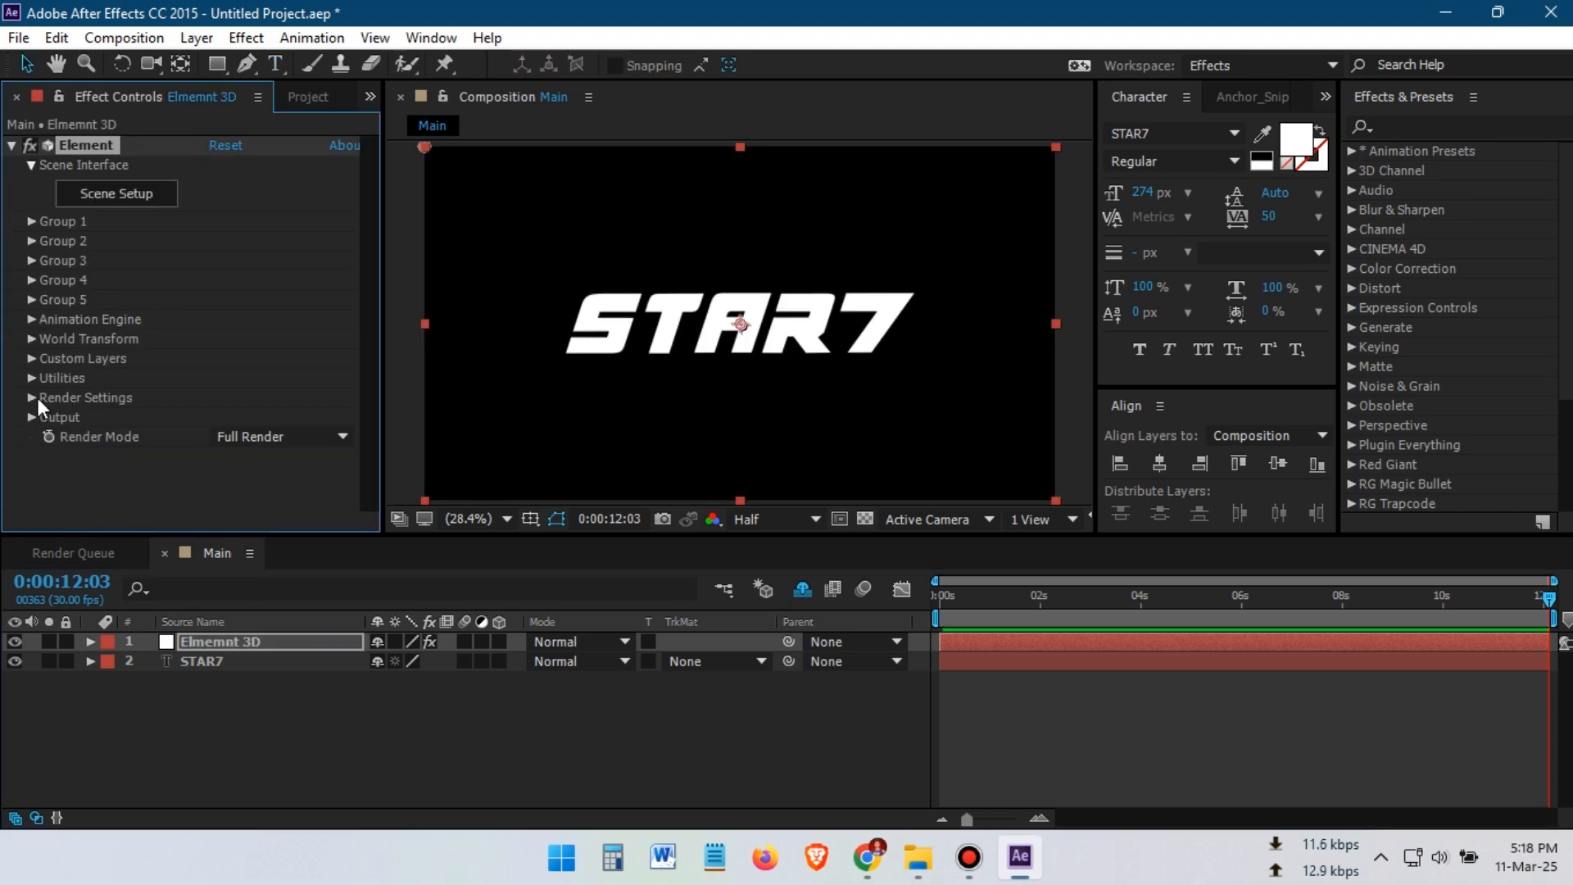
Assign the STAR7 layer as Path Layer 1 in the Element effect's custom text and masks
left_click(31, 360)
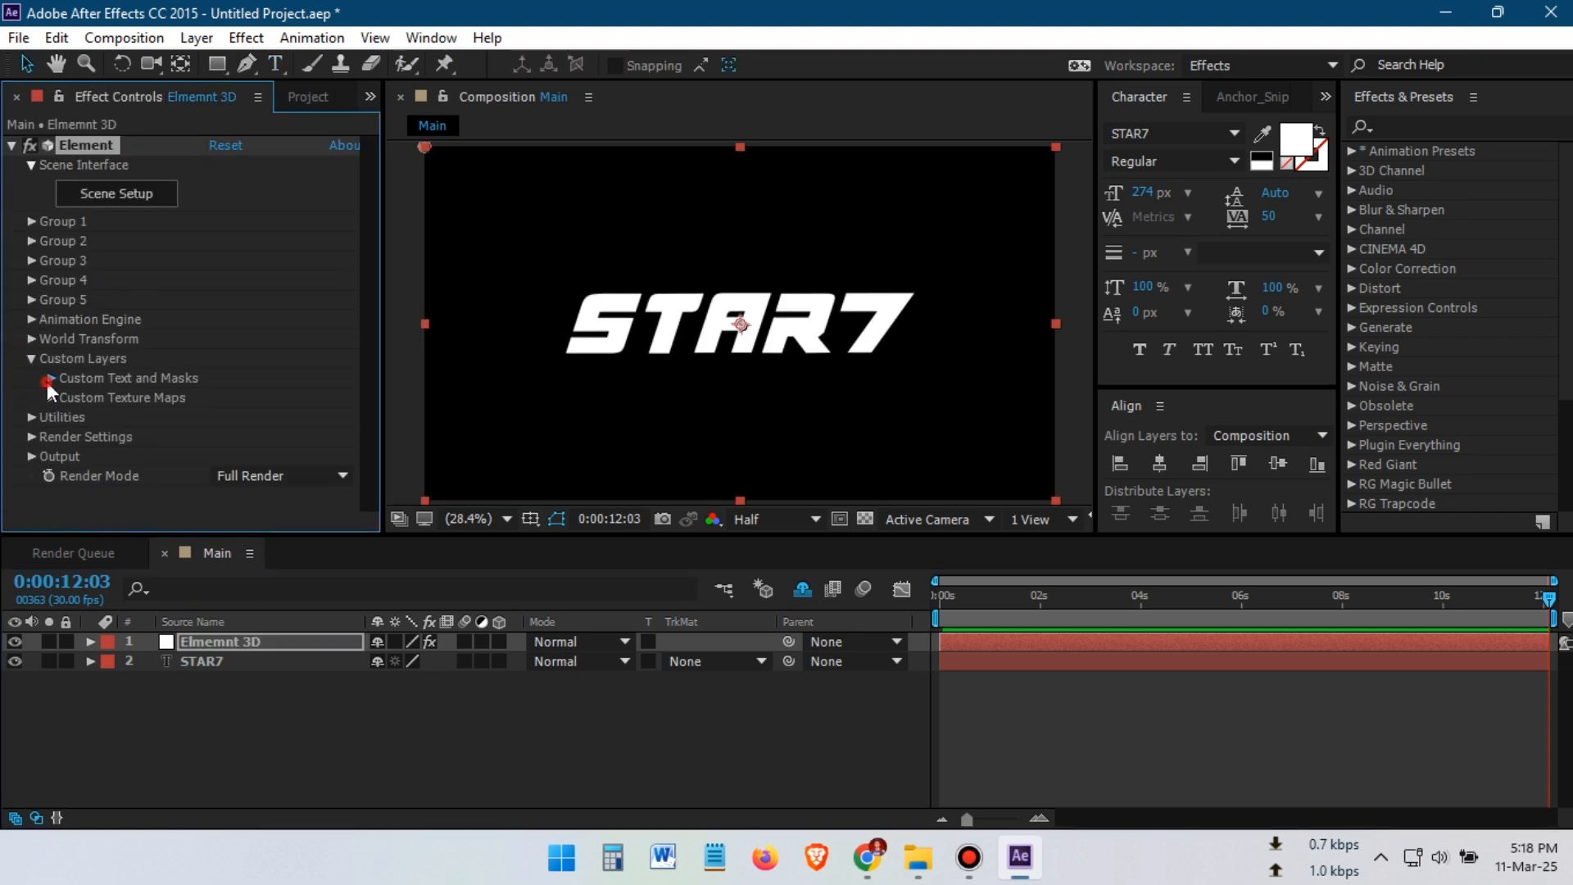
left_click(50, 379)
left_click(252, 247)
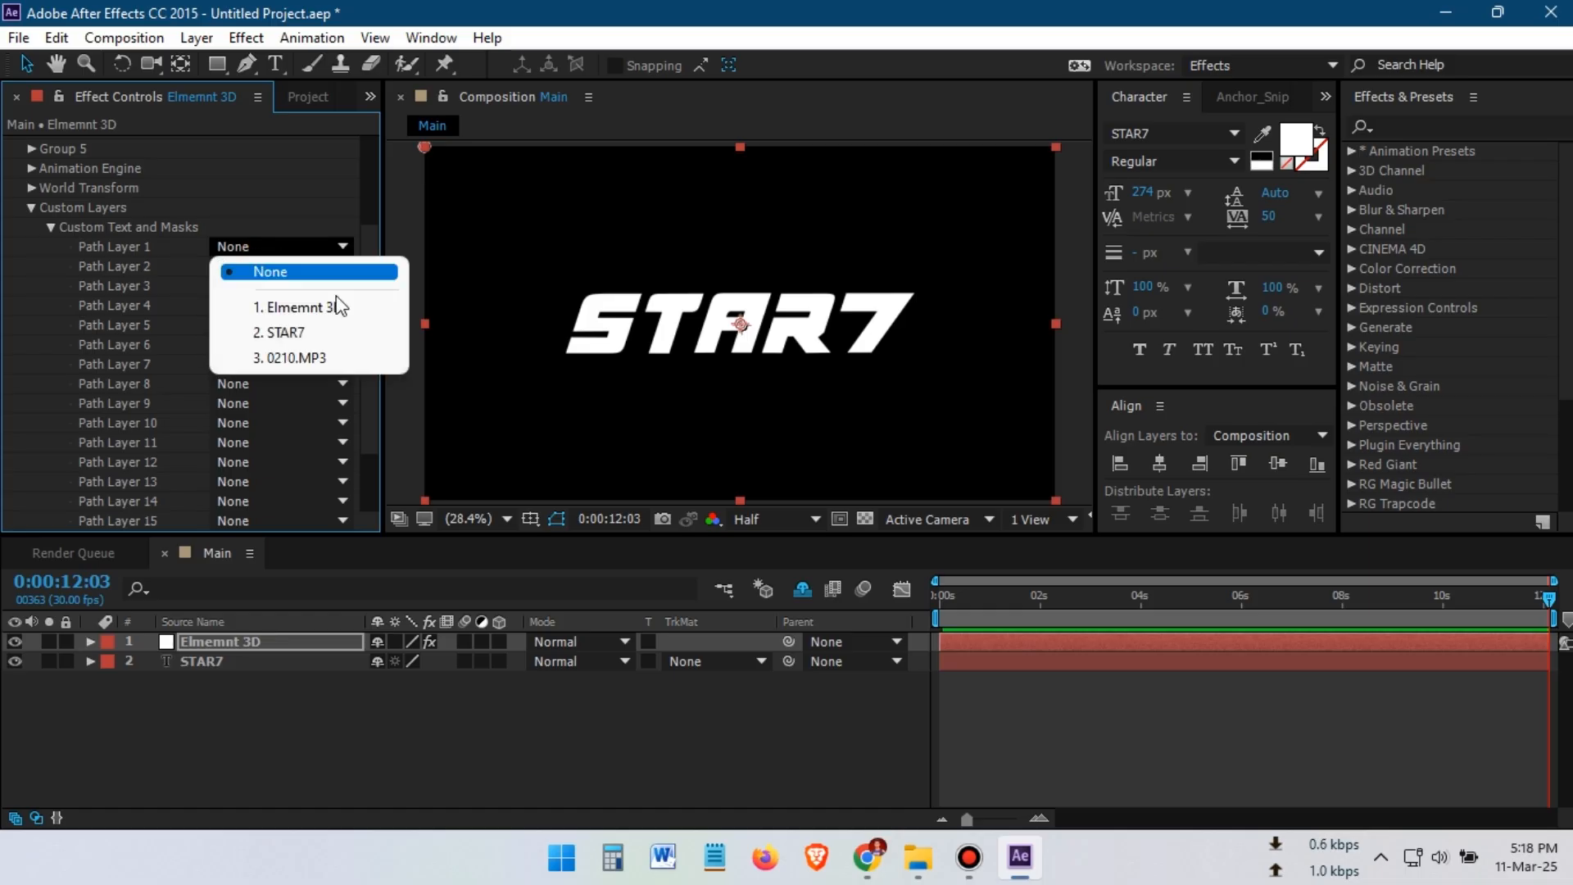
left_click(306, 334)
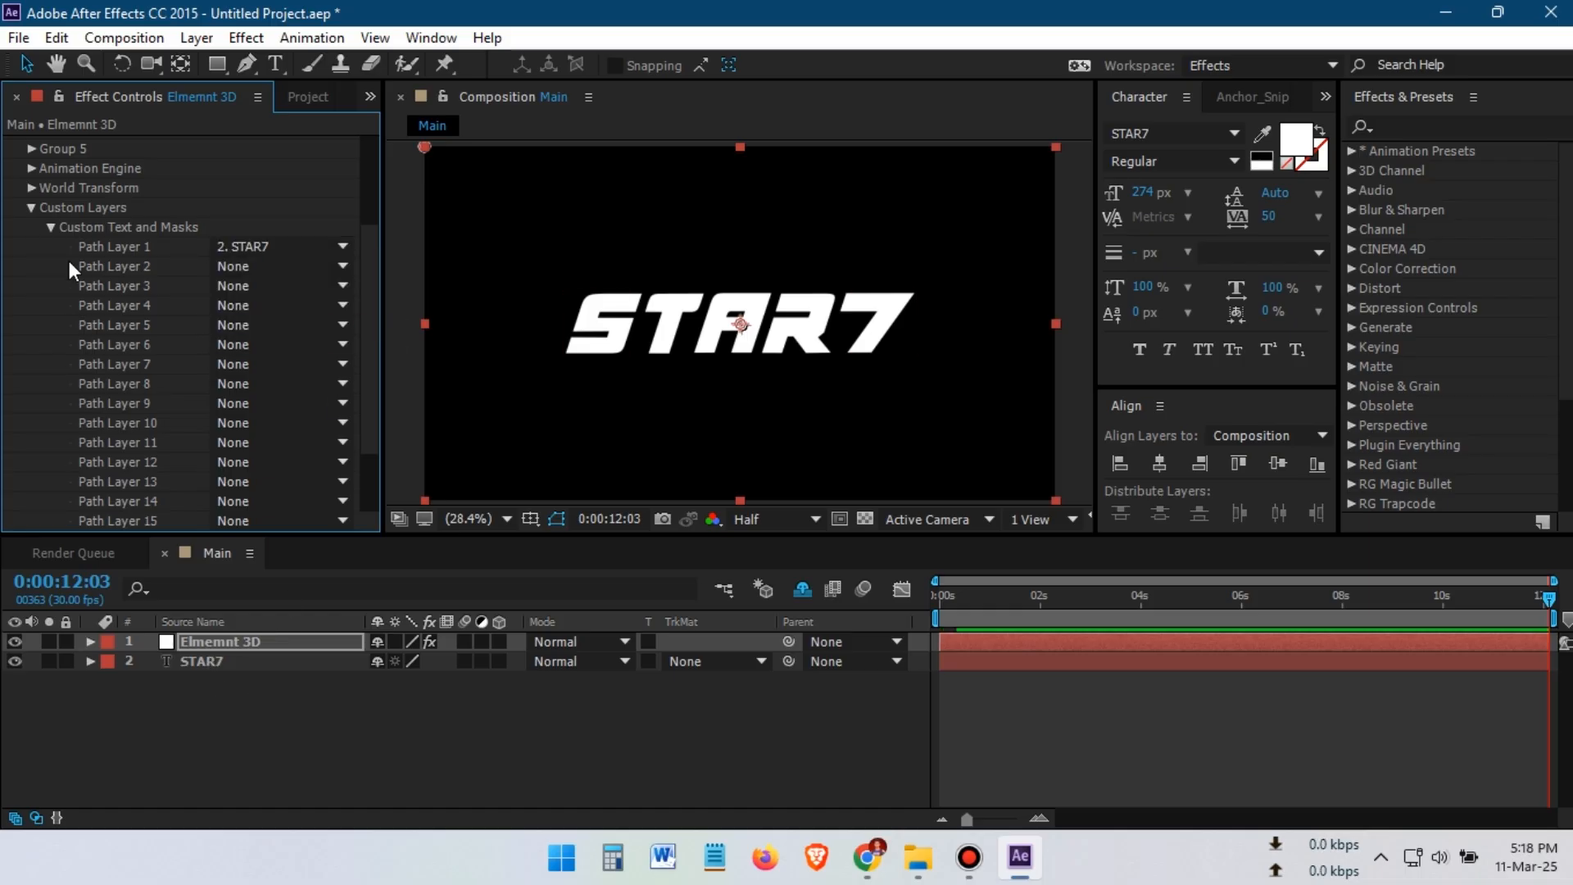
left_click(31, 208)
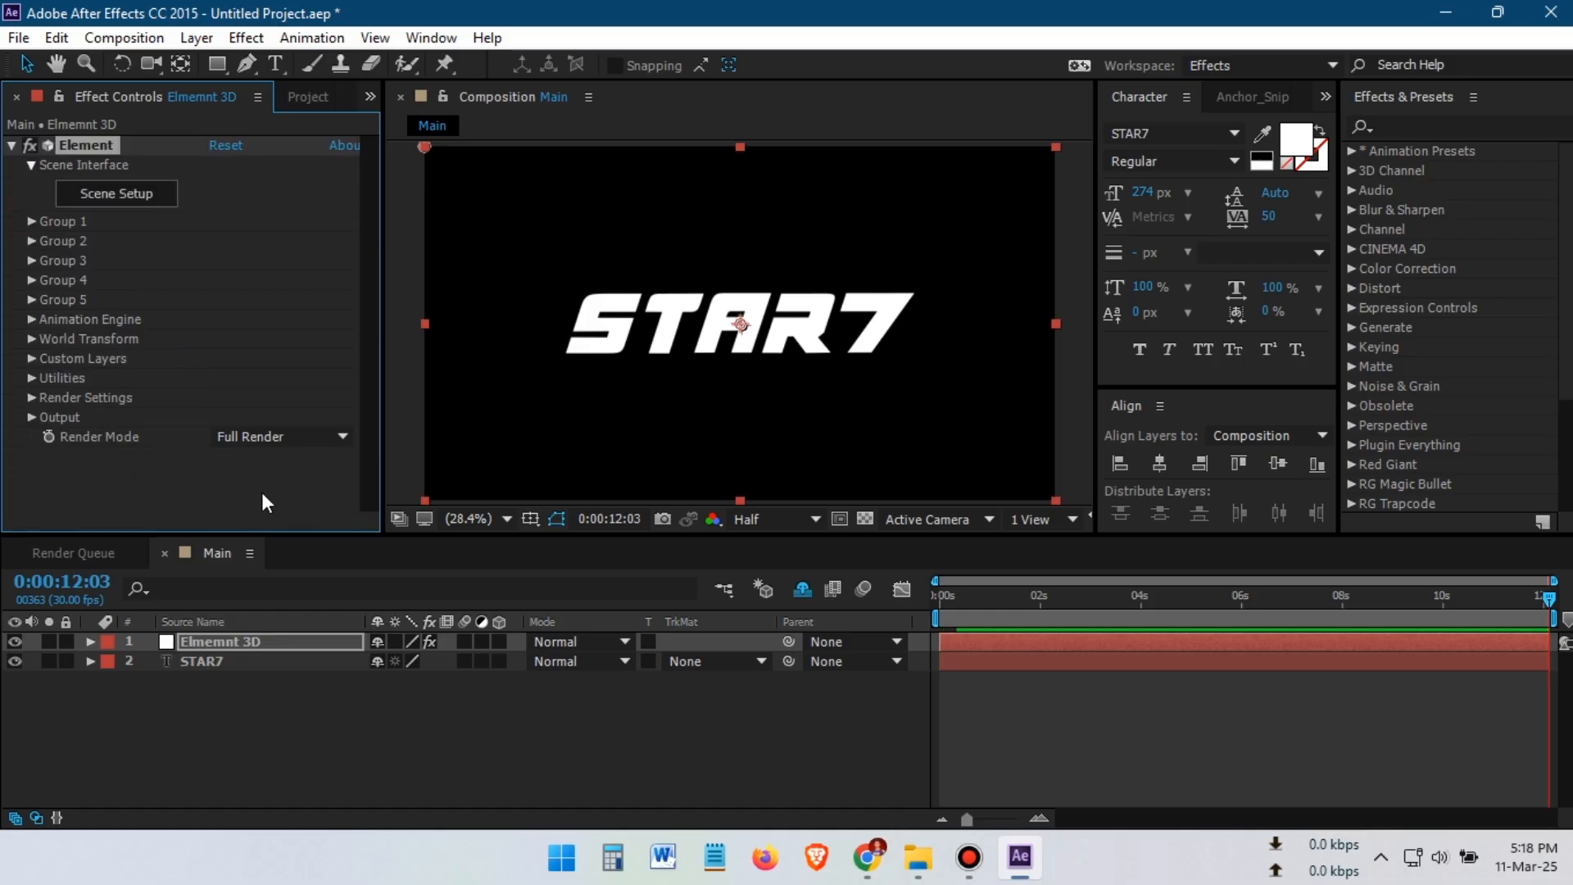
Hide the original STAR7 text layer and reselect the Element solid
left_click(199, 657)
left_click(15, 661)
left_click(238, 643)
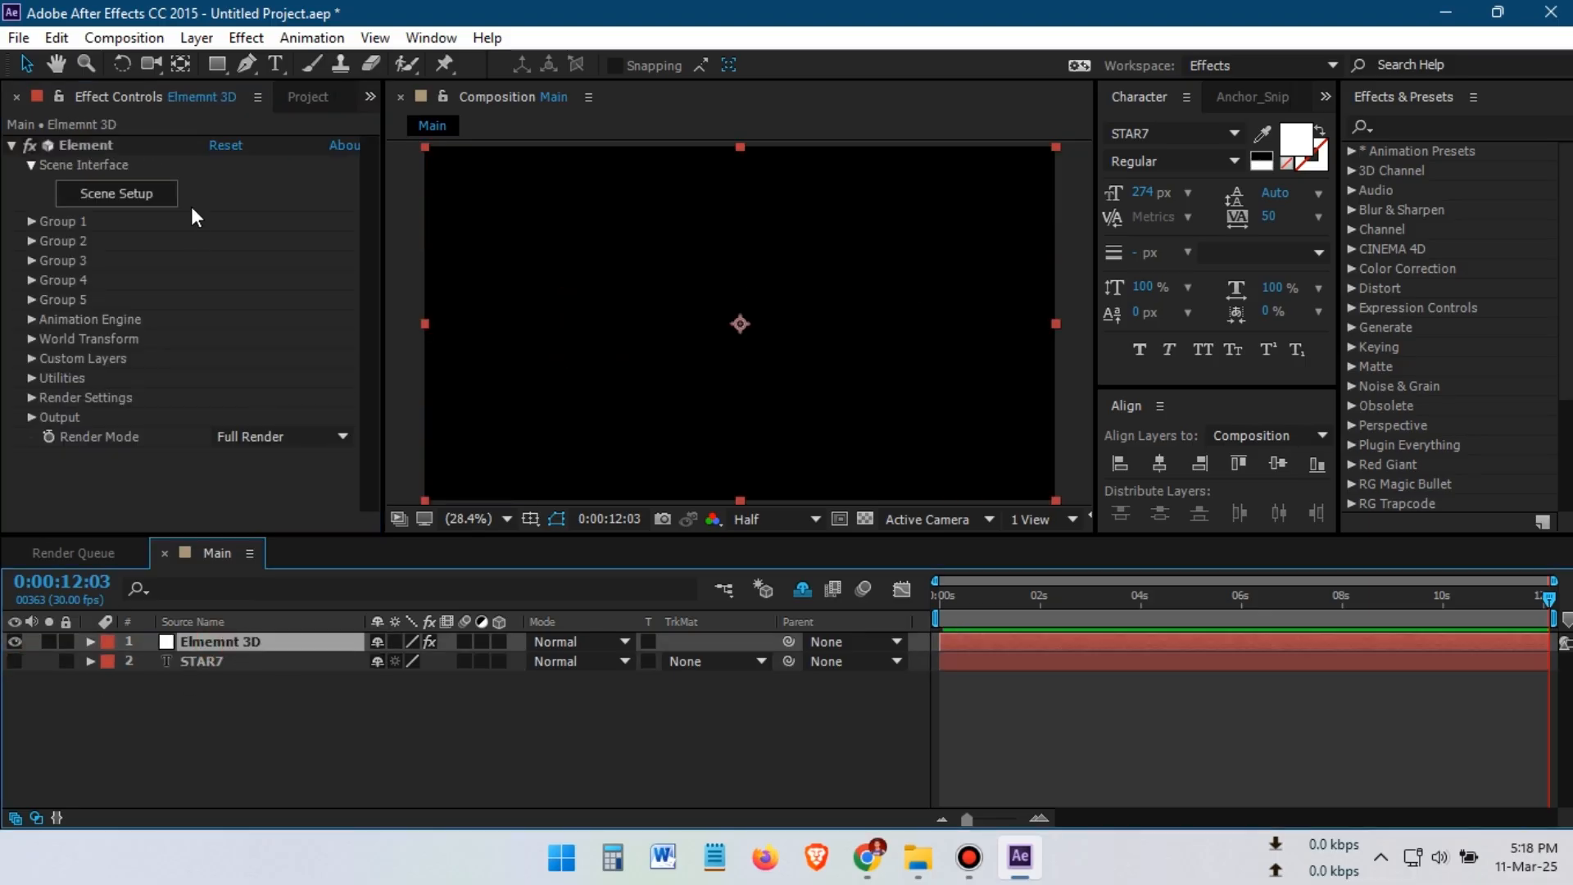
Open Element's Scene Setup and extrude the custom text path into a 3D model
left_click(100, 195)
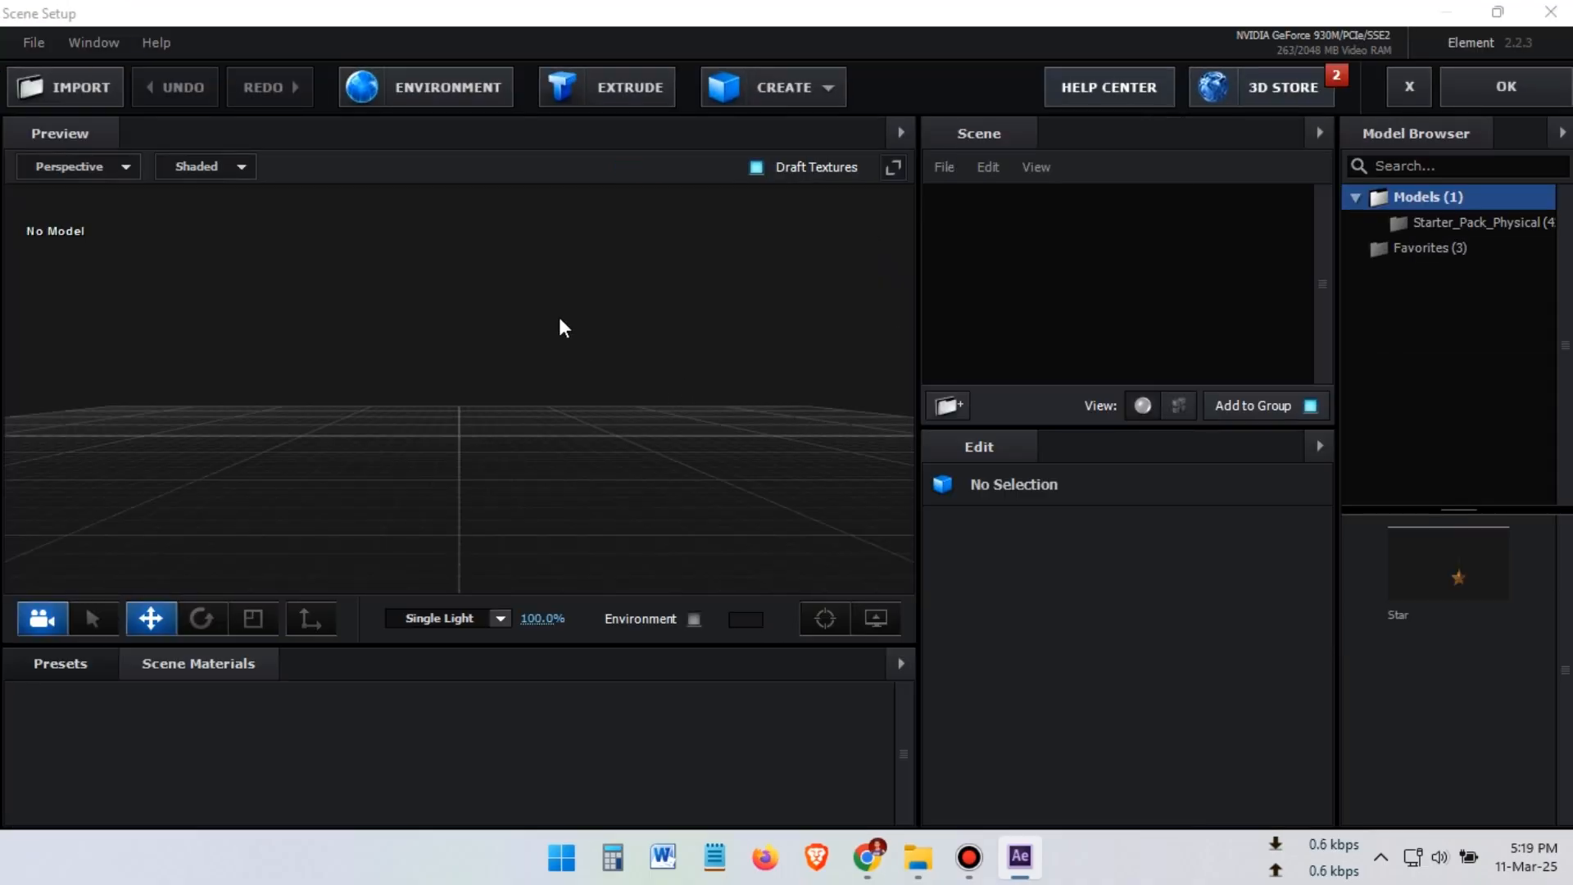
left_click(607, 95)
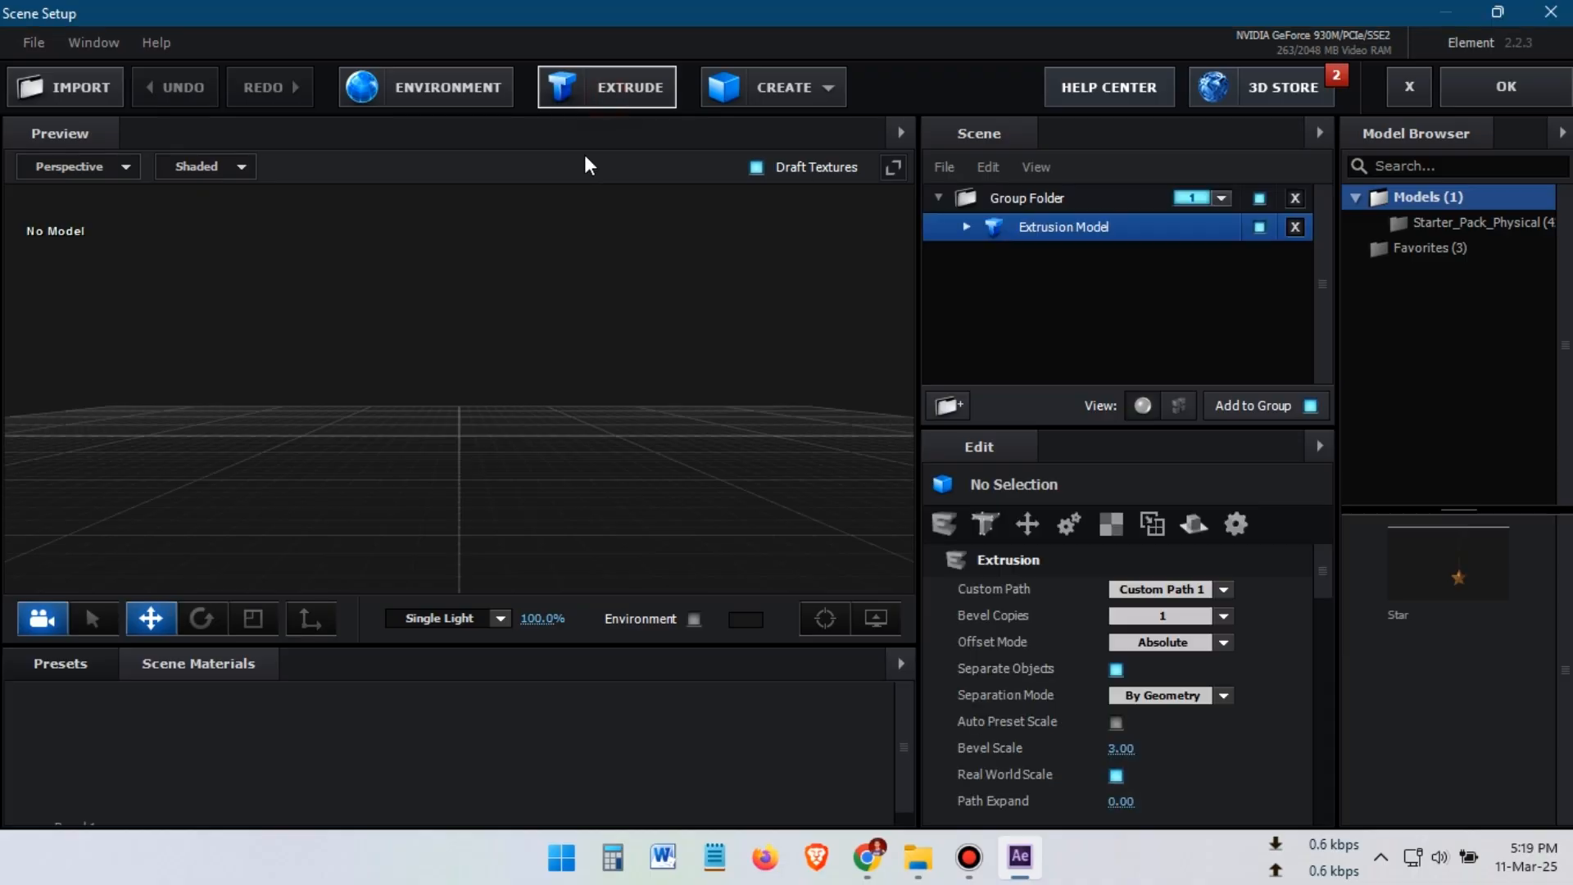
left_click_drag(424, 293, 559, 303)
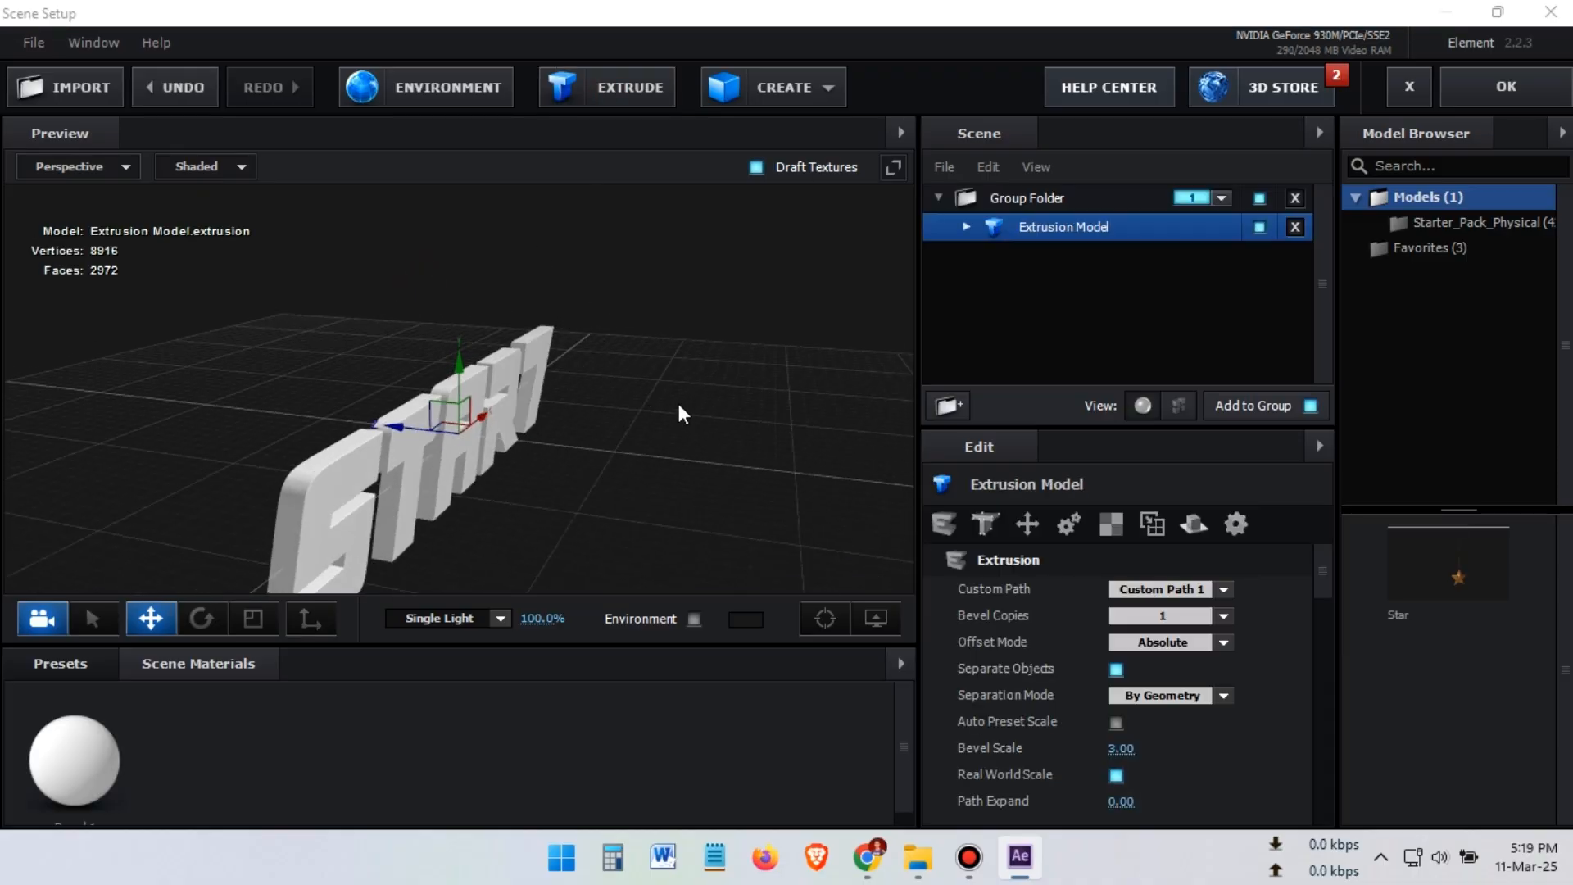
left_click_drag(677, 399, 612, 390)
Expand the Extrusion Model and set its Path Resolution to Extreme
left_click(968, 227)
left_click(1081, 256)
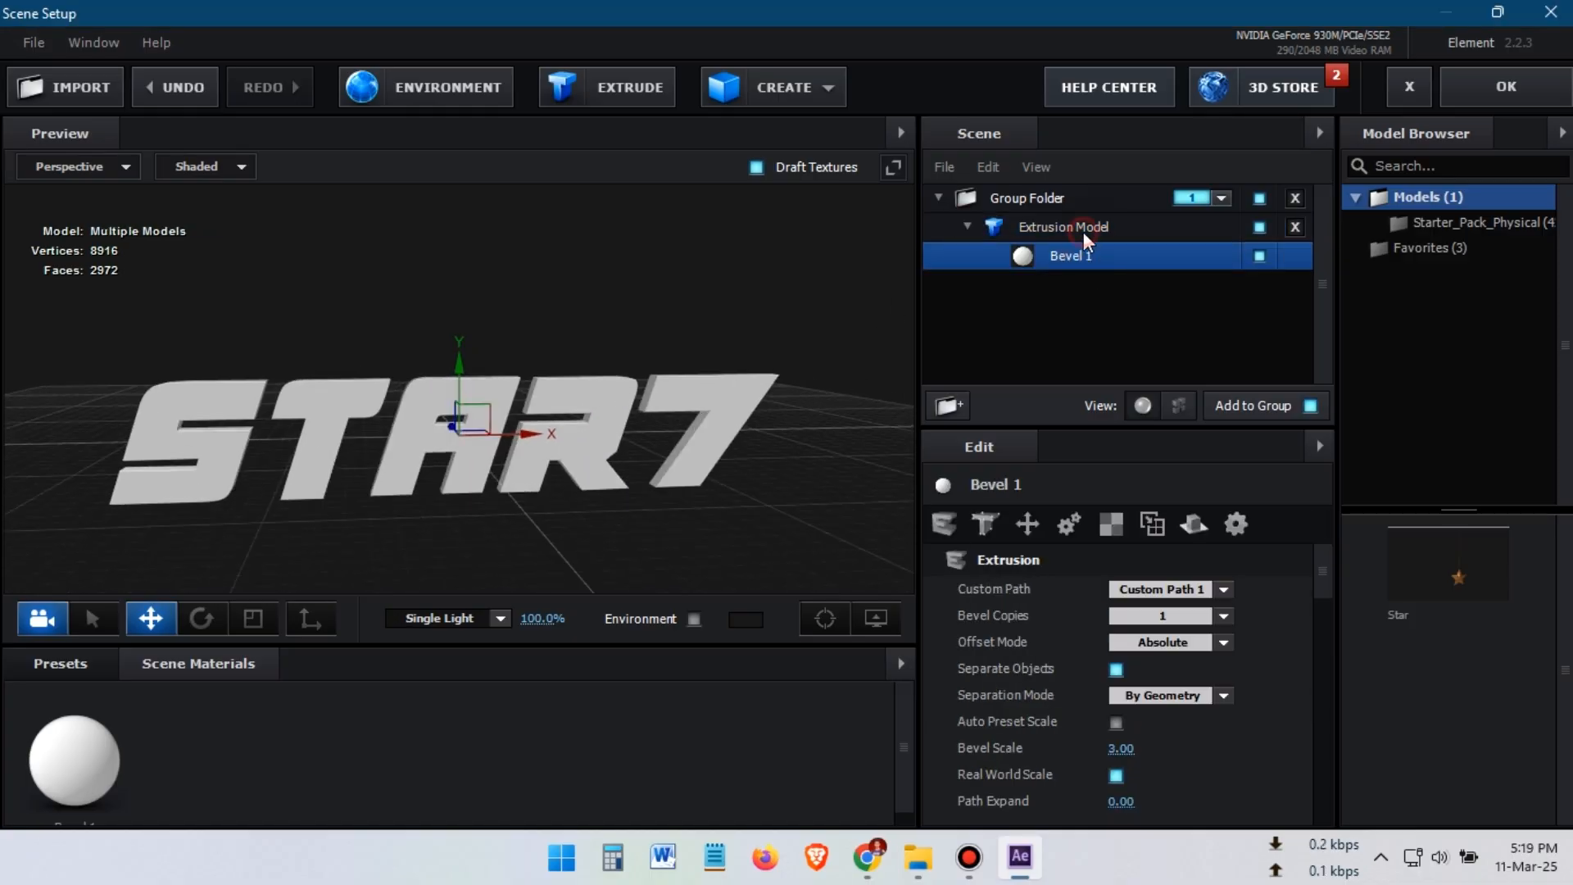
left_click(1084, 229)
scroll(1275, 736, "down", 1)
left_click(1220, 789)
left_click(1200, 787)
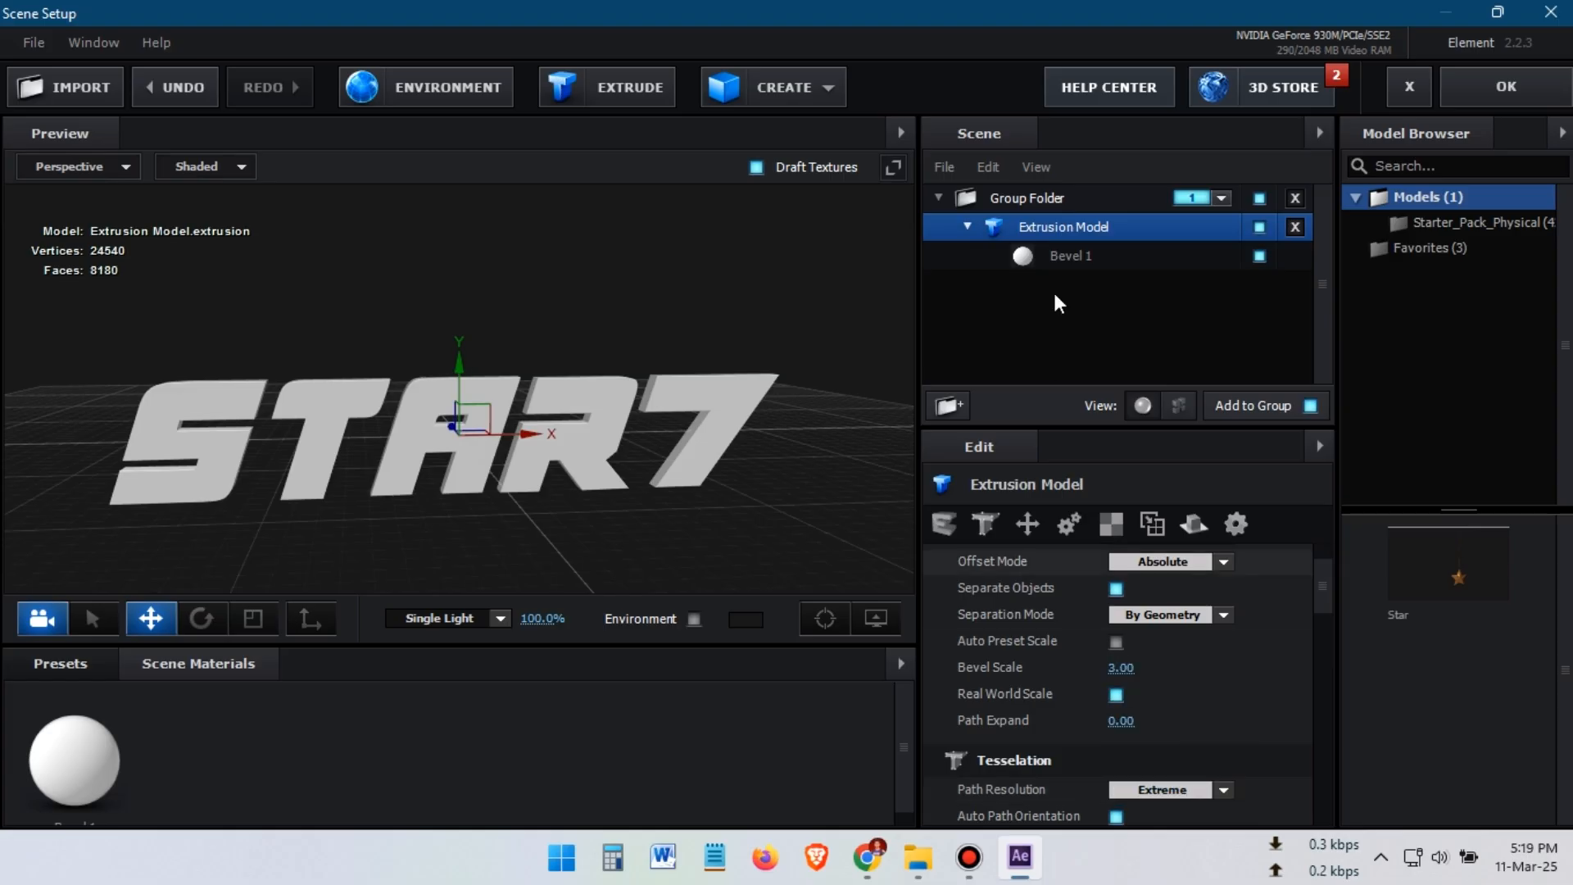
Set the Extrude value of the model's Bevel 1 to 2.00 and check the depth from the side
left_click(1065, 255)
left_click_drag(702, 425, 833, 431)
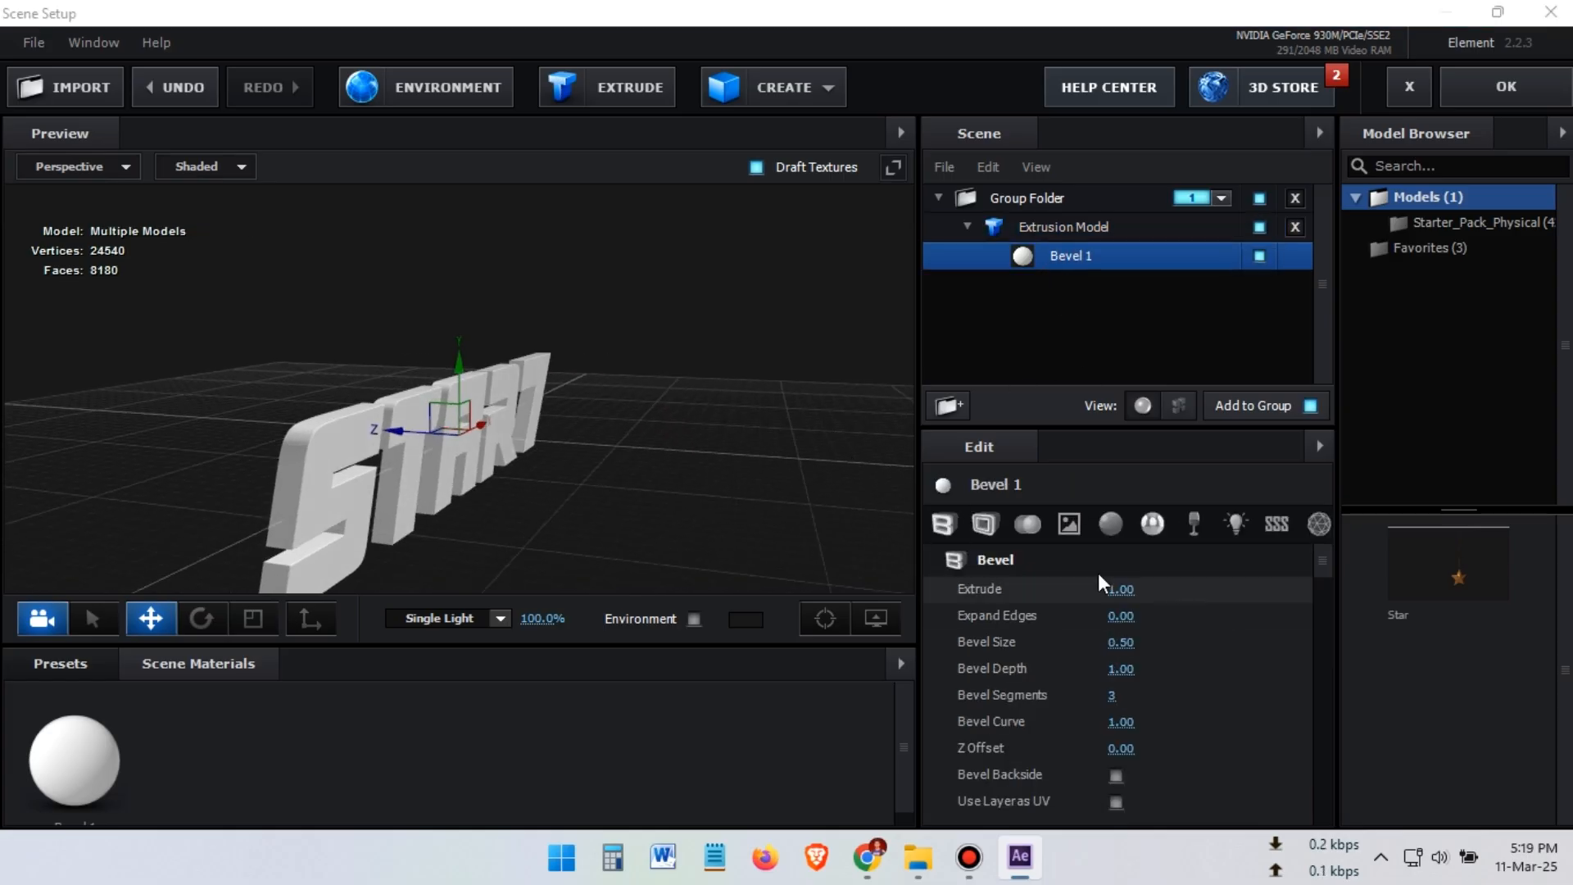
left_click(1121, 590)
type("2")
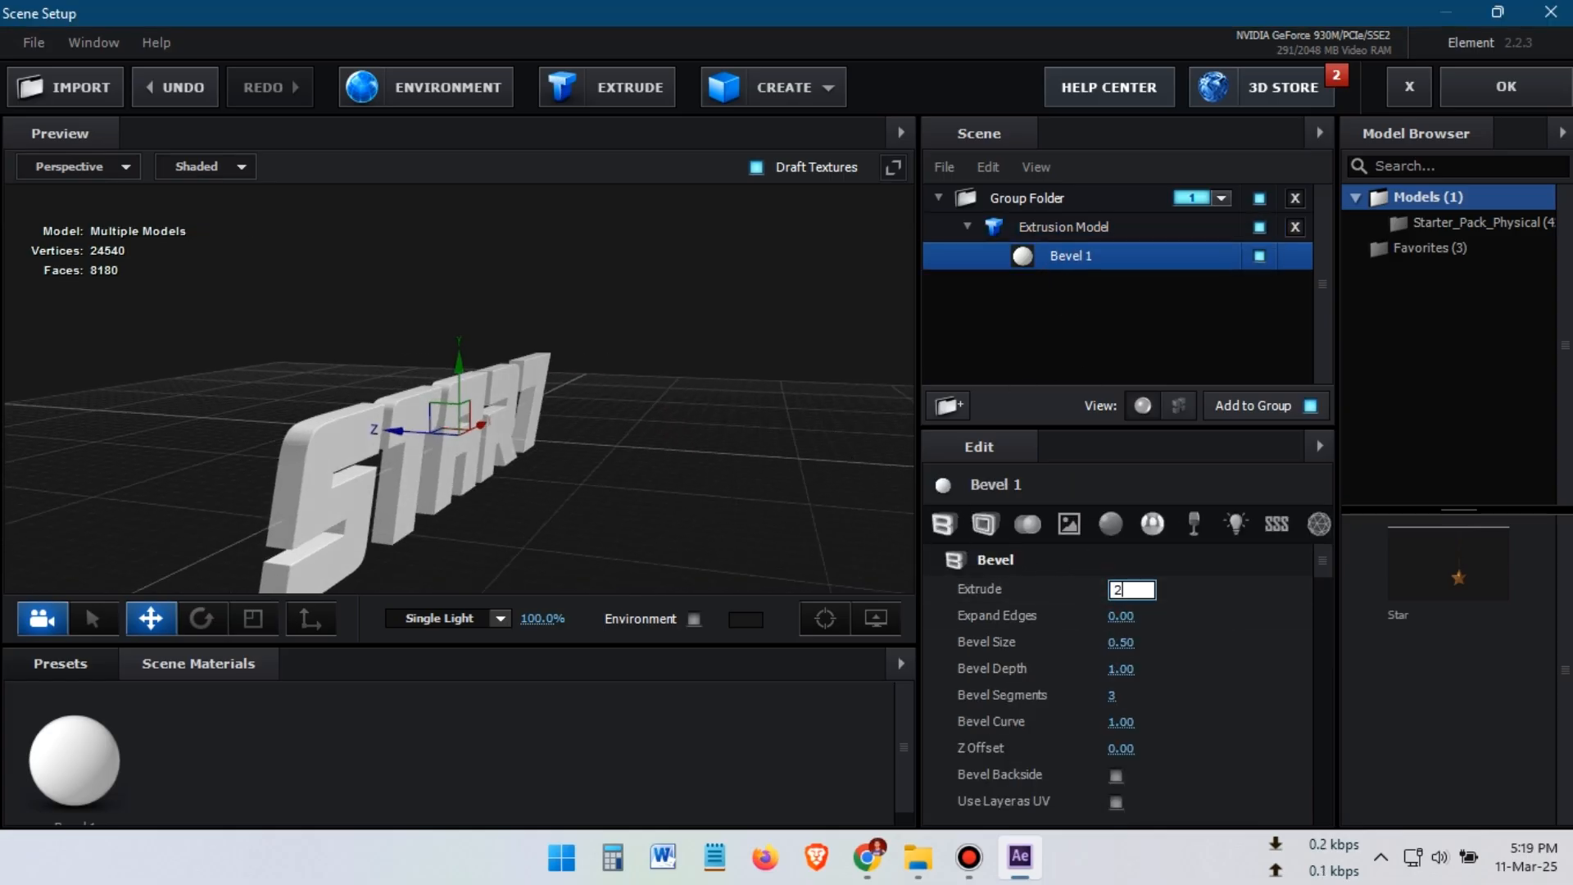
key("Return")
left_click_drag(617, 414, 646, 397)
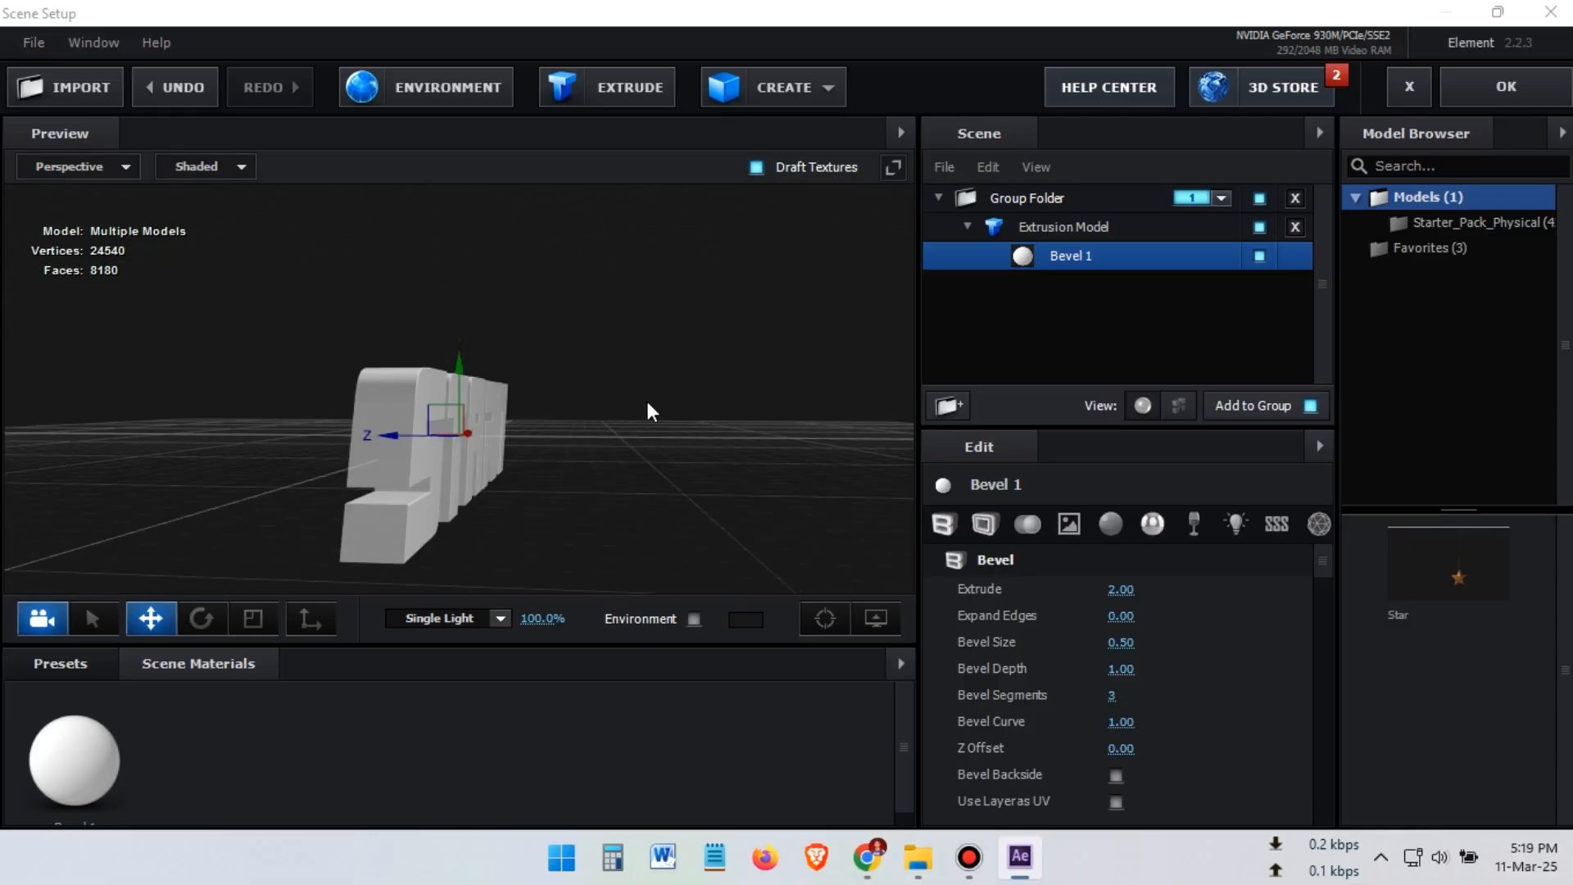
Set Bevel 1's Extrude value to 1.75 and check the text's thickness from another angle
left_click(1121, 590)
type("1")
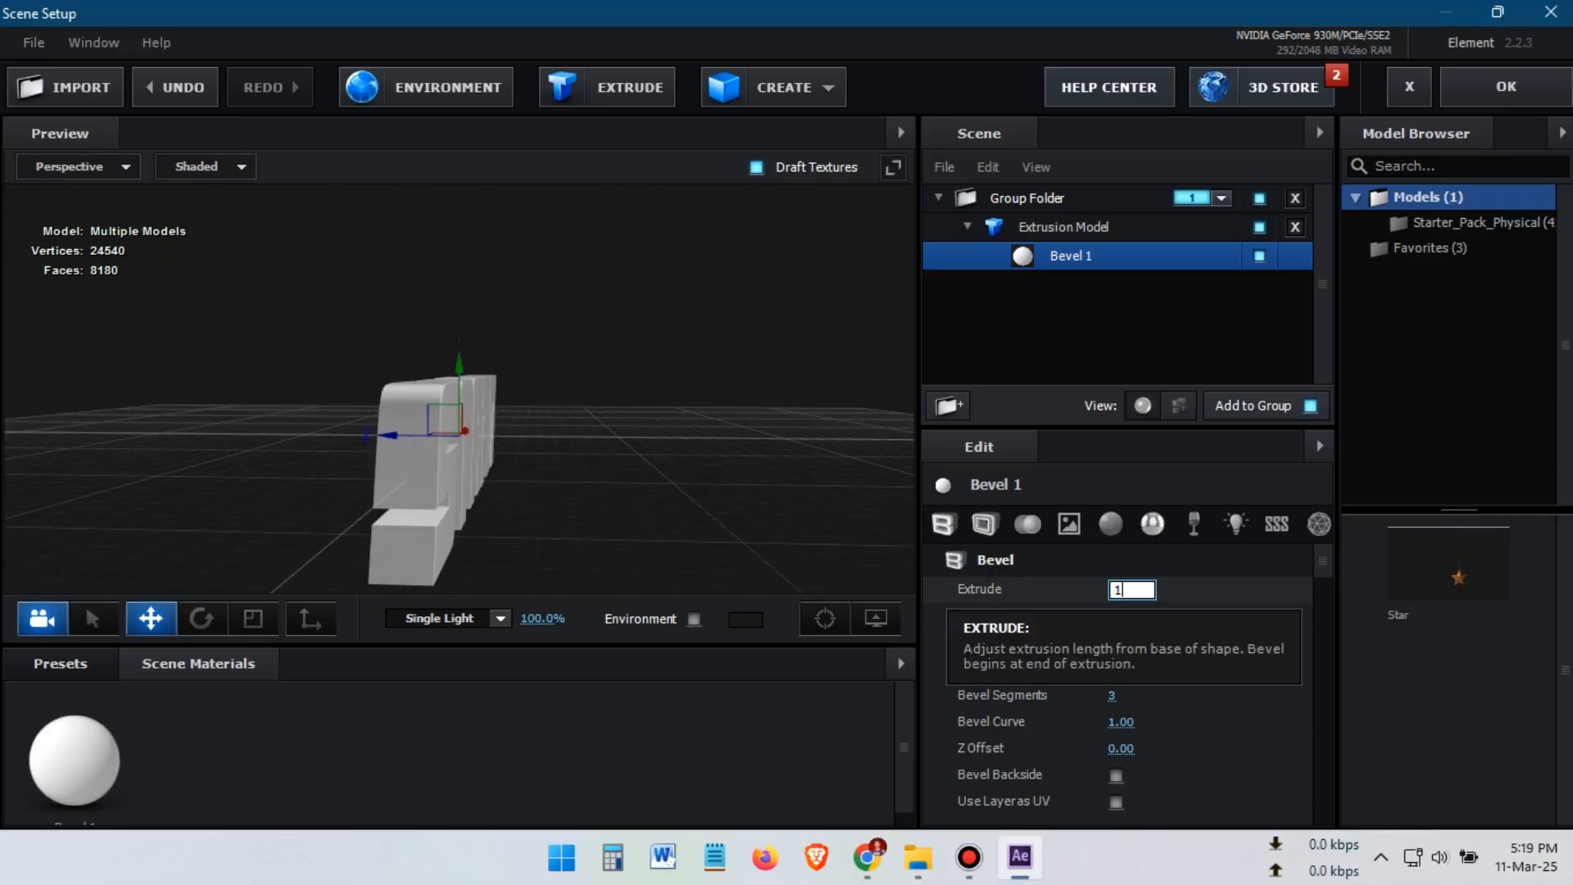
type(".")
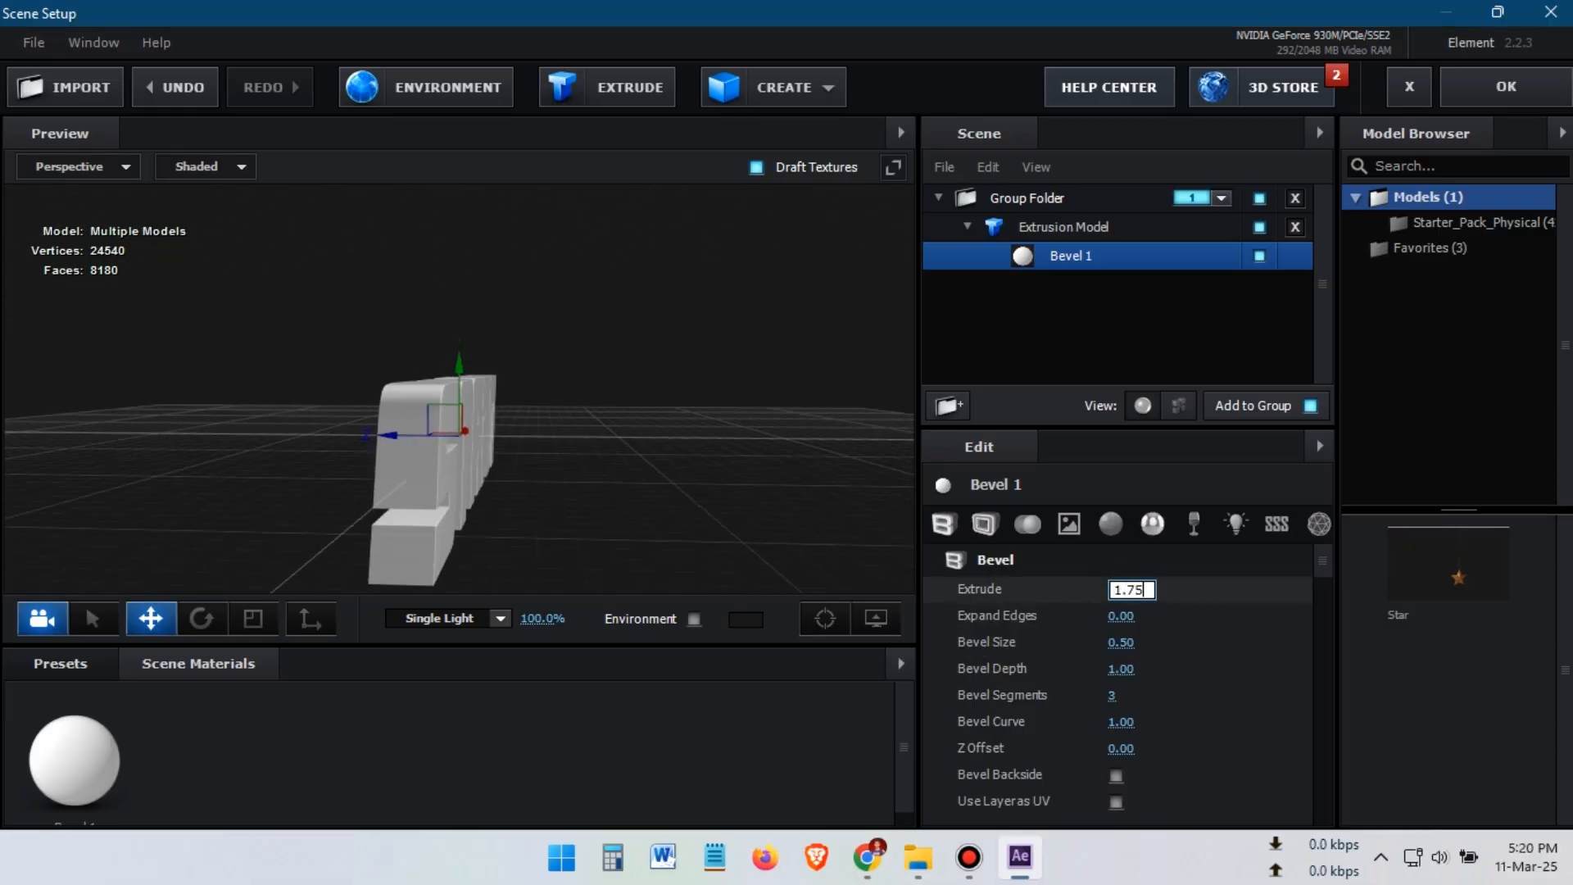
type("75")
key("Return")
left_click_drag(609, 331, 734, 401)
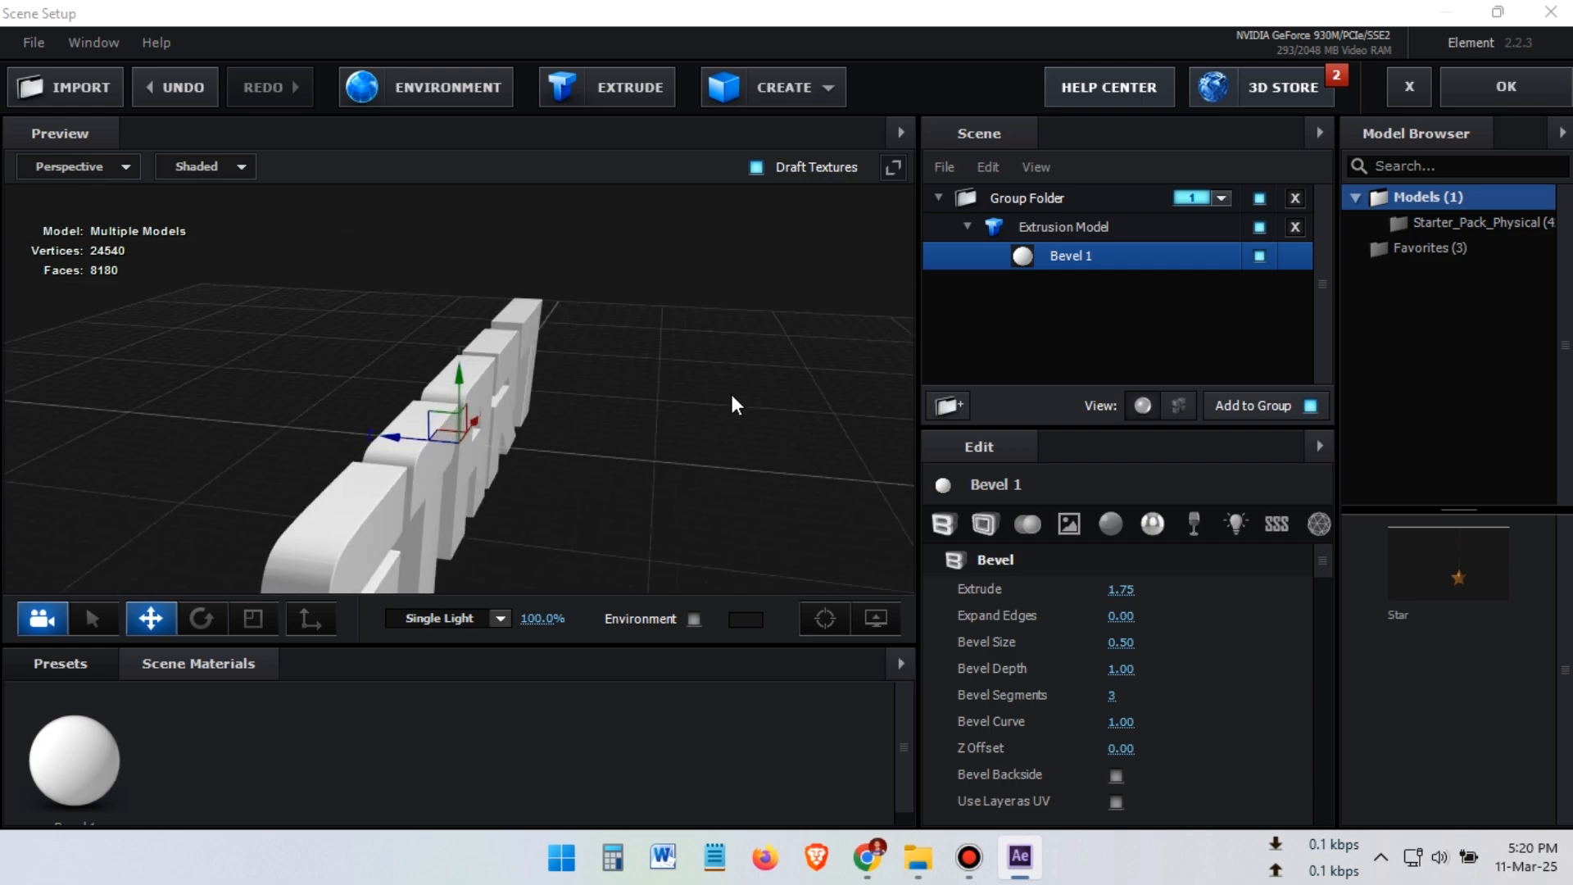
Set Bevel 1's Extrude value to 1.85
left_click(1115, 590)
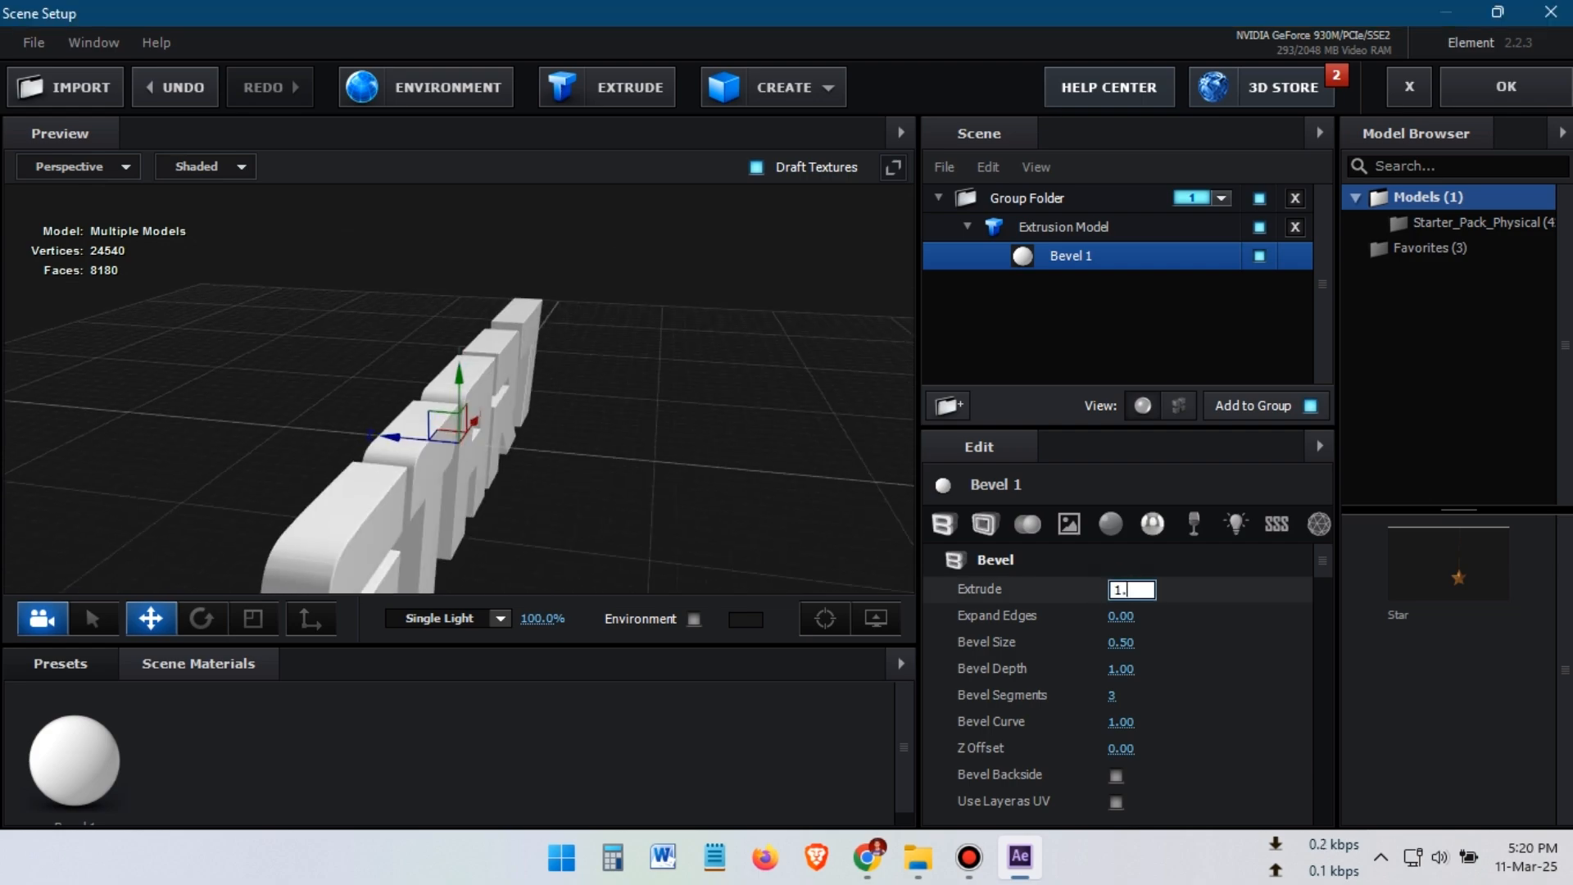
type("1.85")
key("Return")
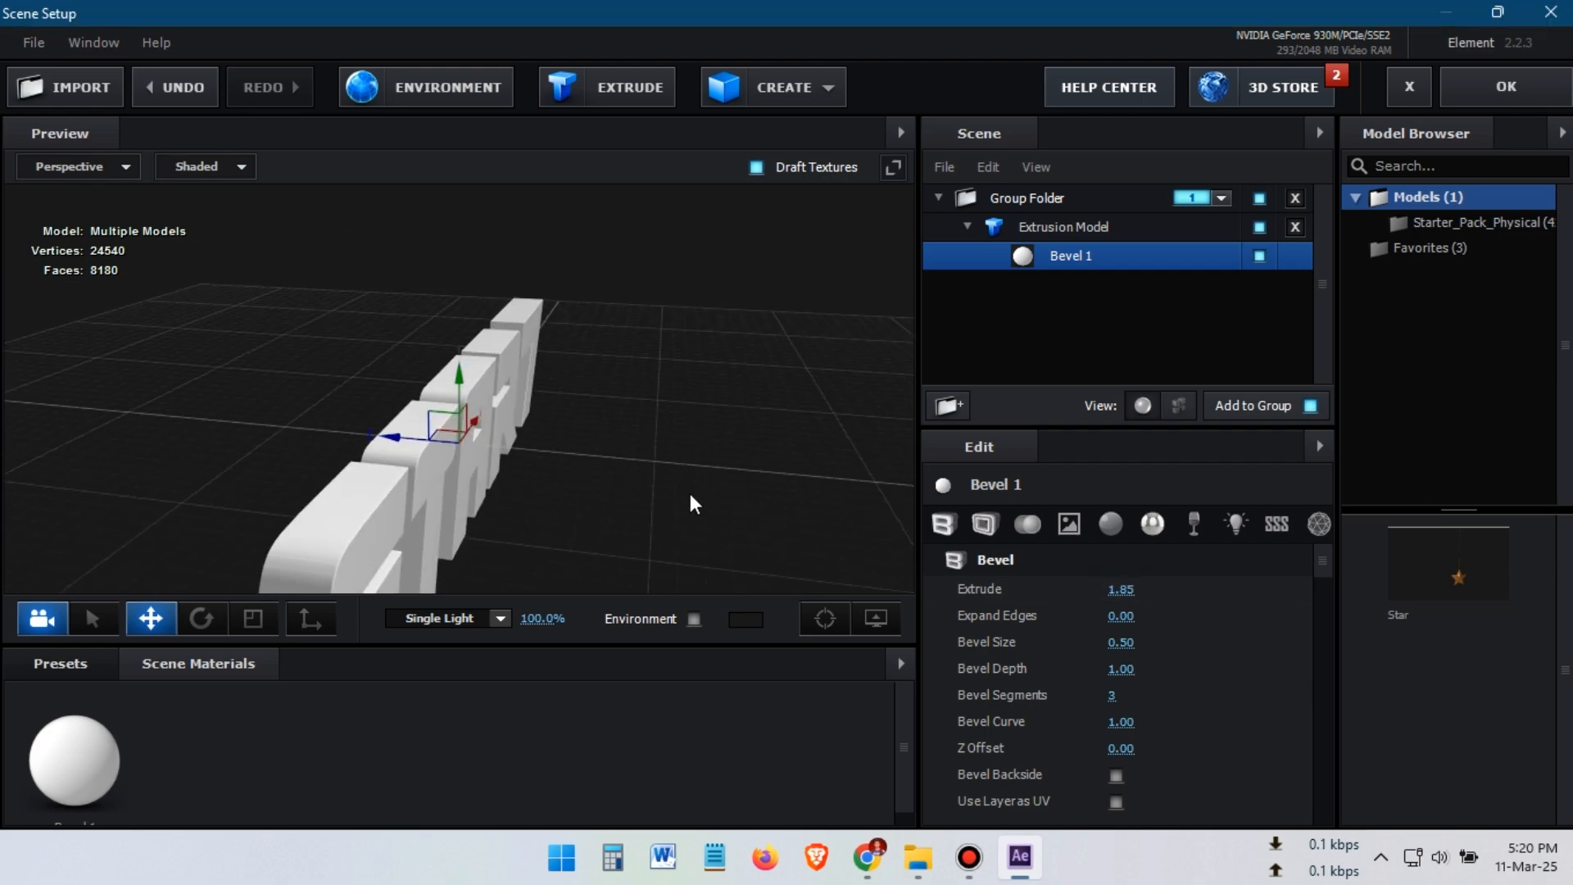
mouse_move(639, 393)
left_mouse_down()
mouse_move(580, 367)
mouse_move(702, 404)
mouse_move(625, 407)
mouse_move(639, 414)
left_mouse_up()
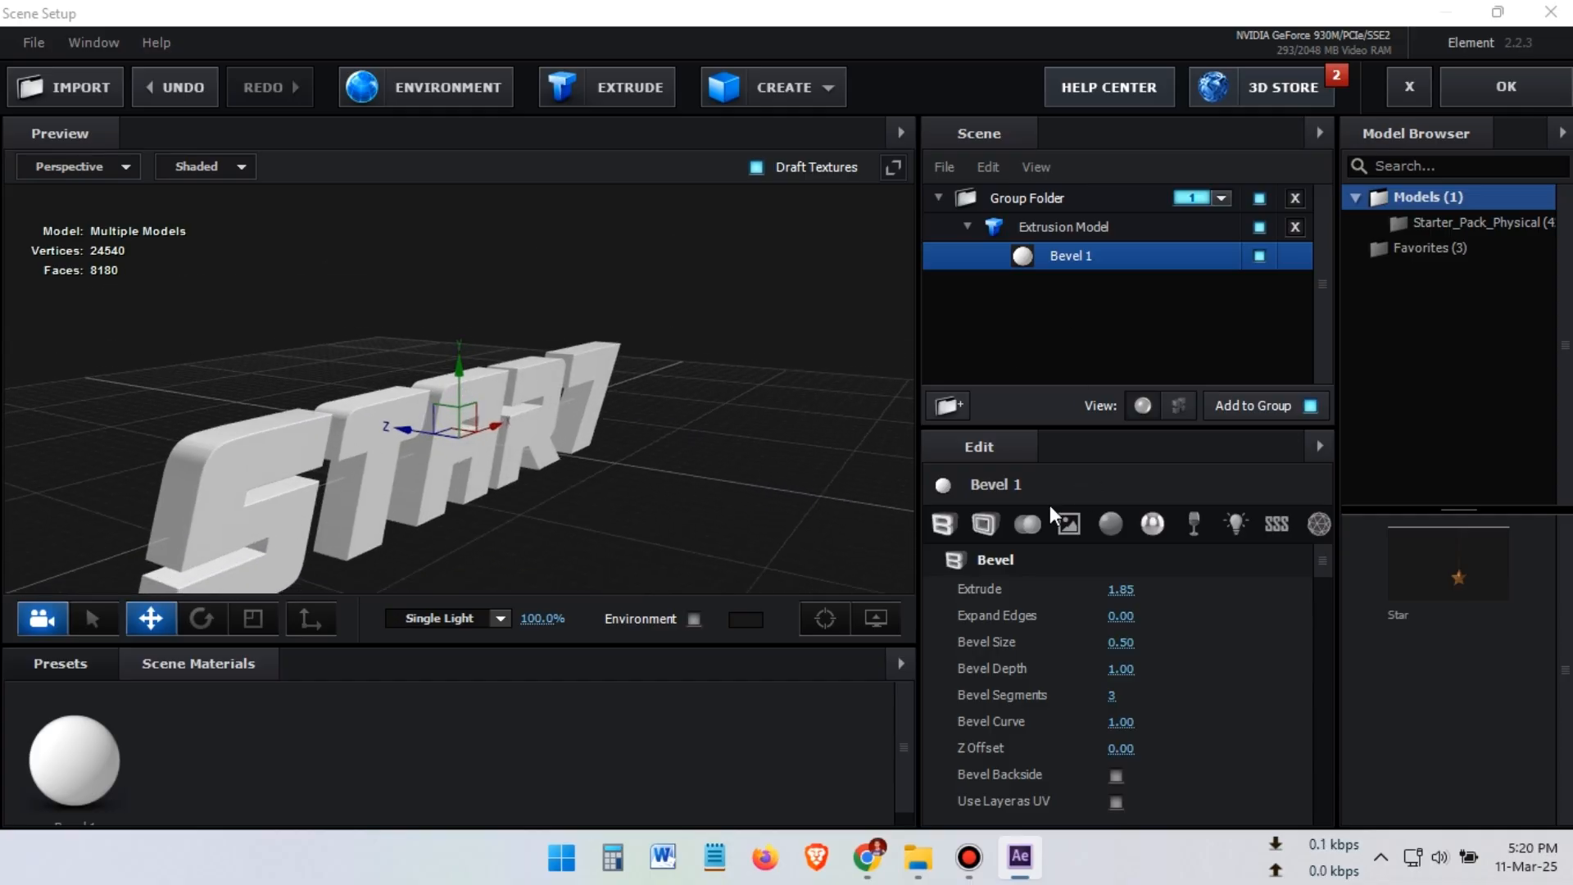
Enable Bevel Backside for Bevel 1 and compare the text's back edges with the option off and on
left_click(1115, 774)
left_click_drag(288, 484, 661, 452)
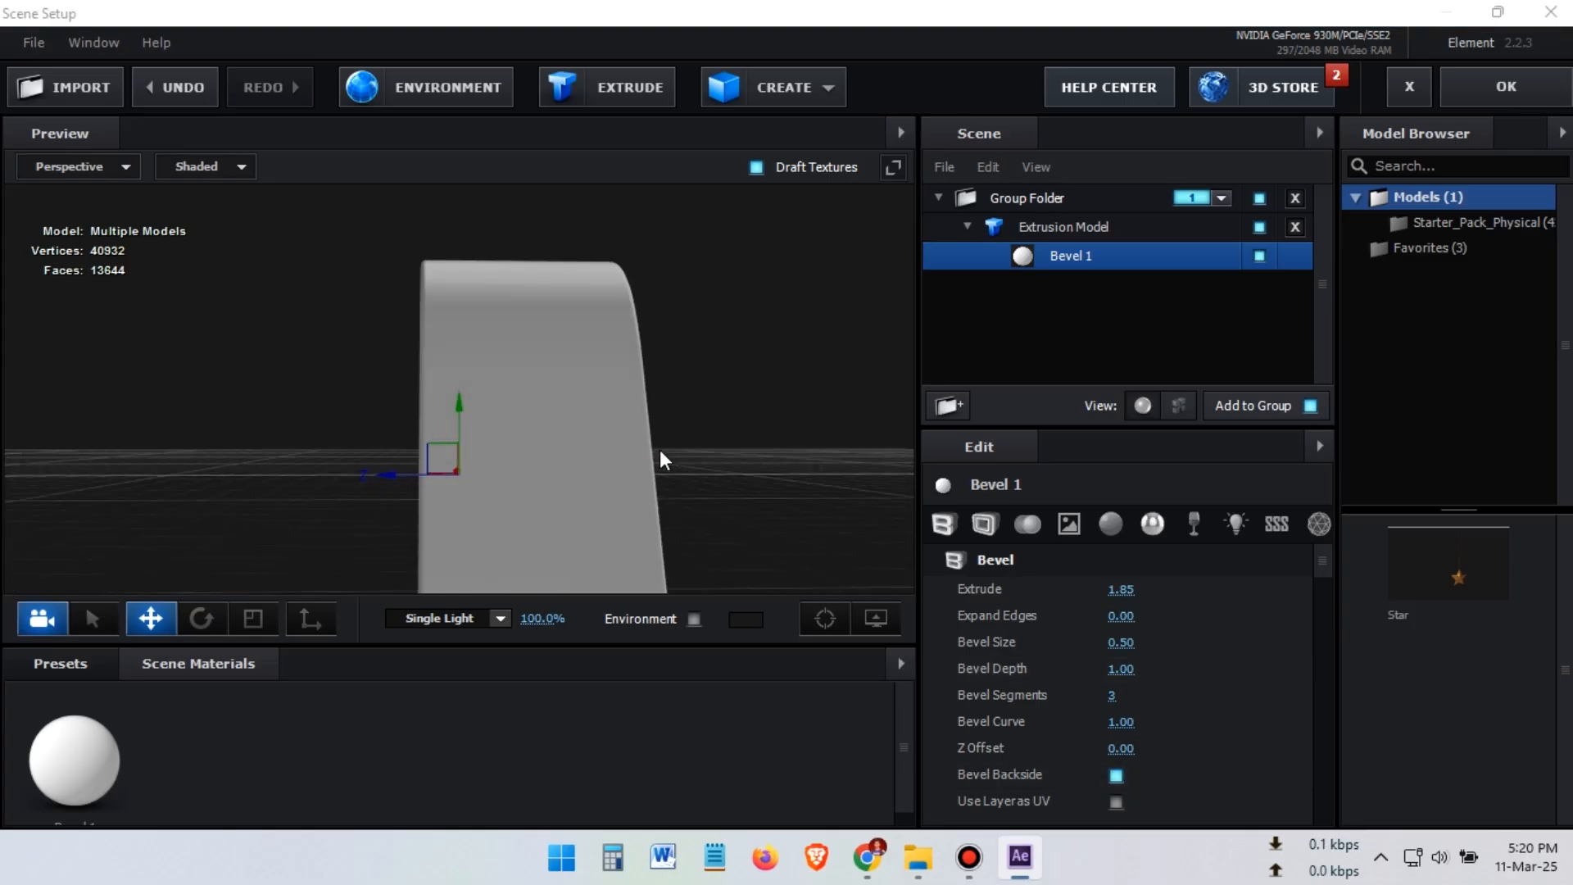
left_click(1115, 774)
left_click(1115, 774)
left_click_drag(819, 566, 590, 375)
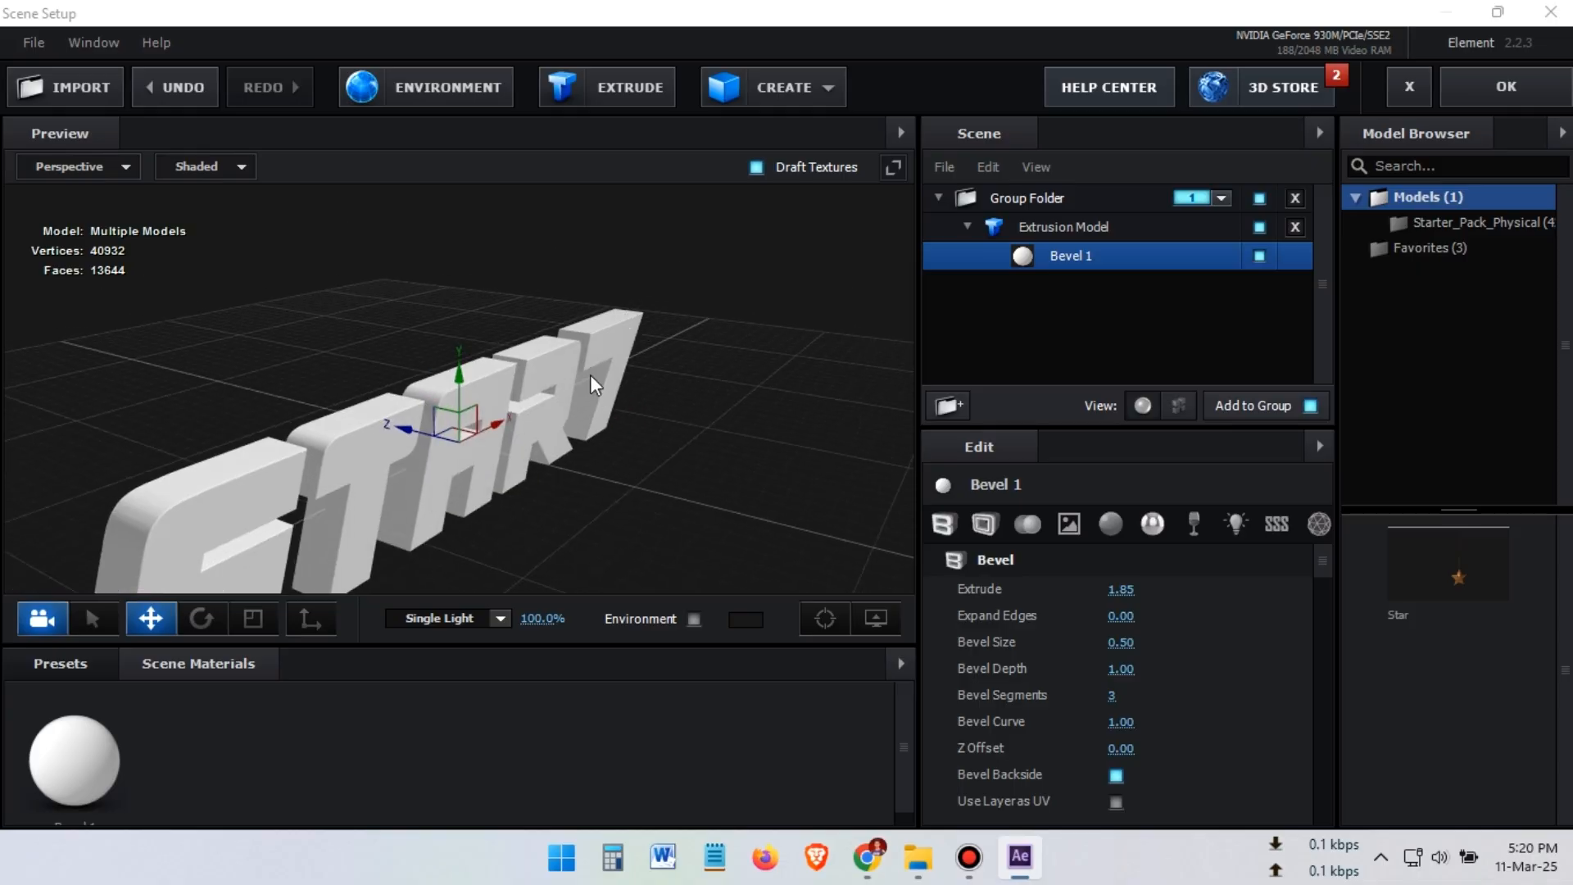
mouse_move(725, 360)
left_mouse_down()
mouse_move(668, 327)
mouse_move(721, 349)
left_mouse_up()
scroll(679, 326, "down", 2)
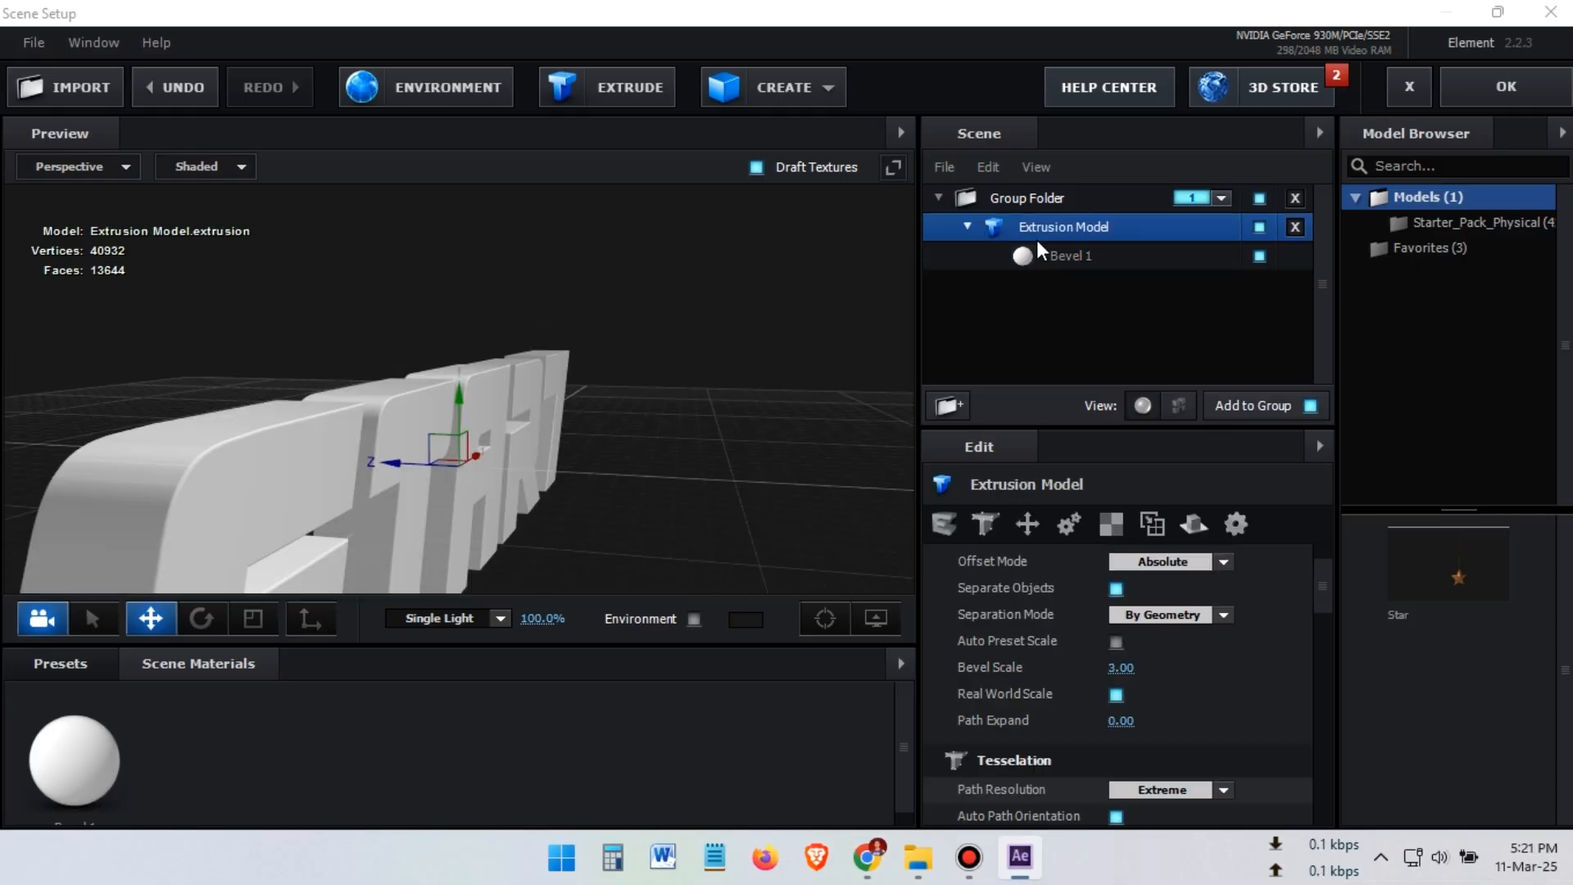
Duplicate the Extrusion Model within the group and select one of the two copies
right_click(1065, 225)
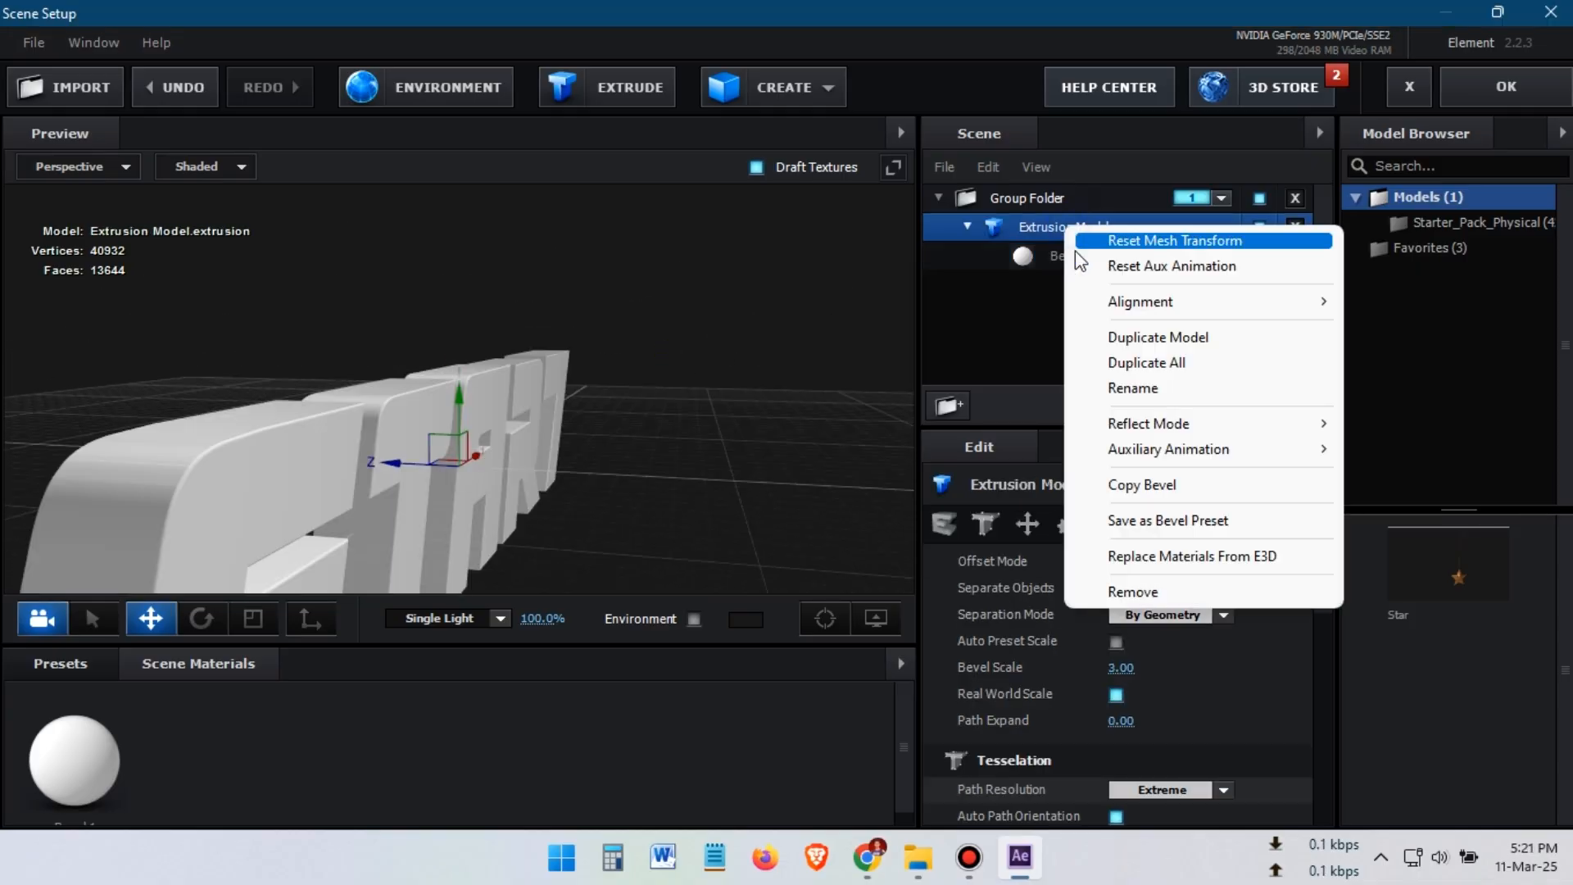
left_click(1083, 337)
left_click(1058, 283)
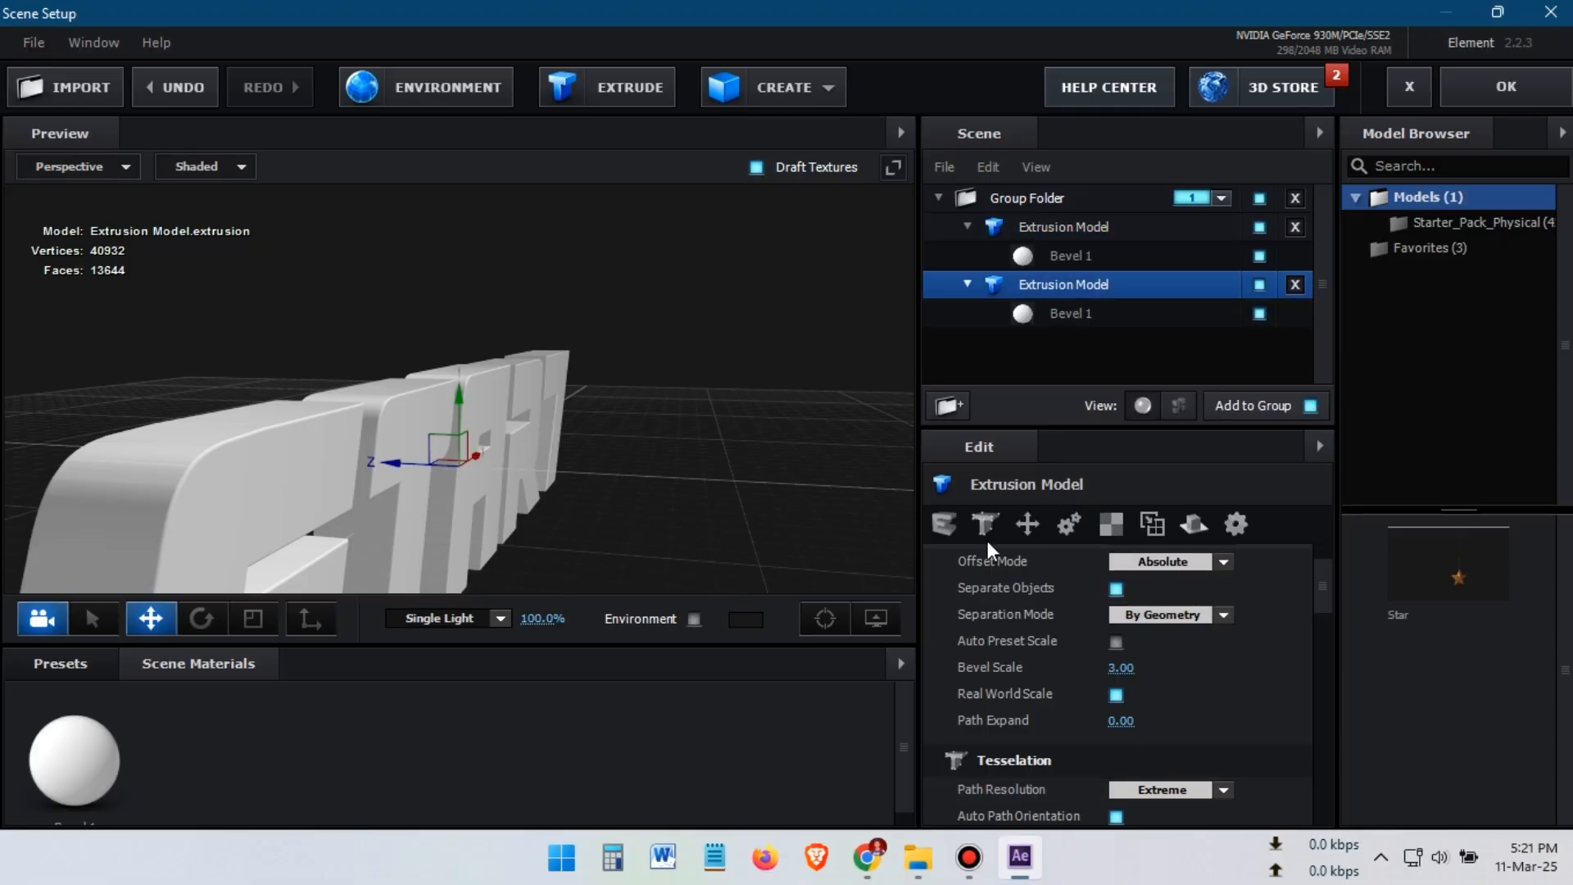
Enable Bevel Outline for the duplicate's Bevel 1 and shift the duplicate slightly along its Z axis
left_click(1078, 310)
left_click(986, 524)
left_click(1115, 590)
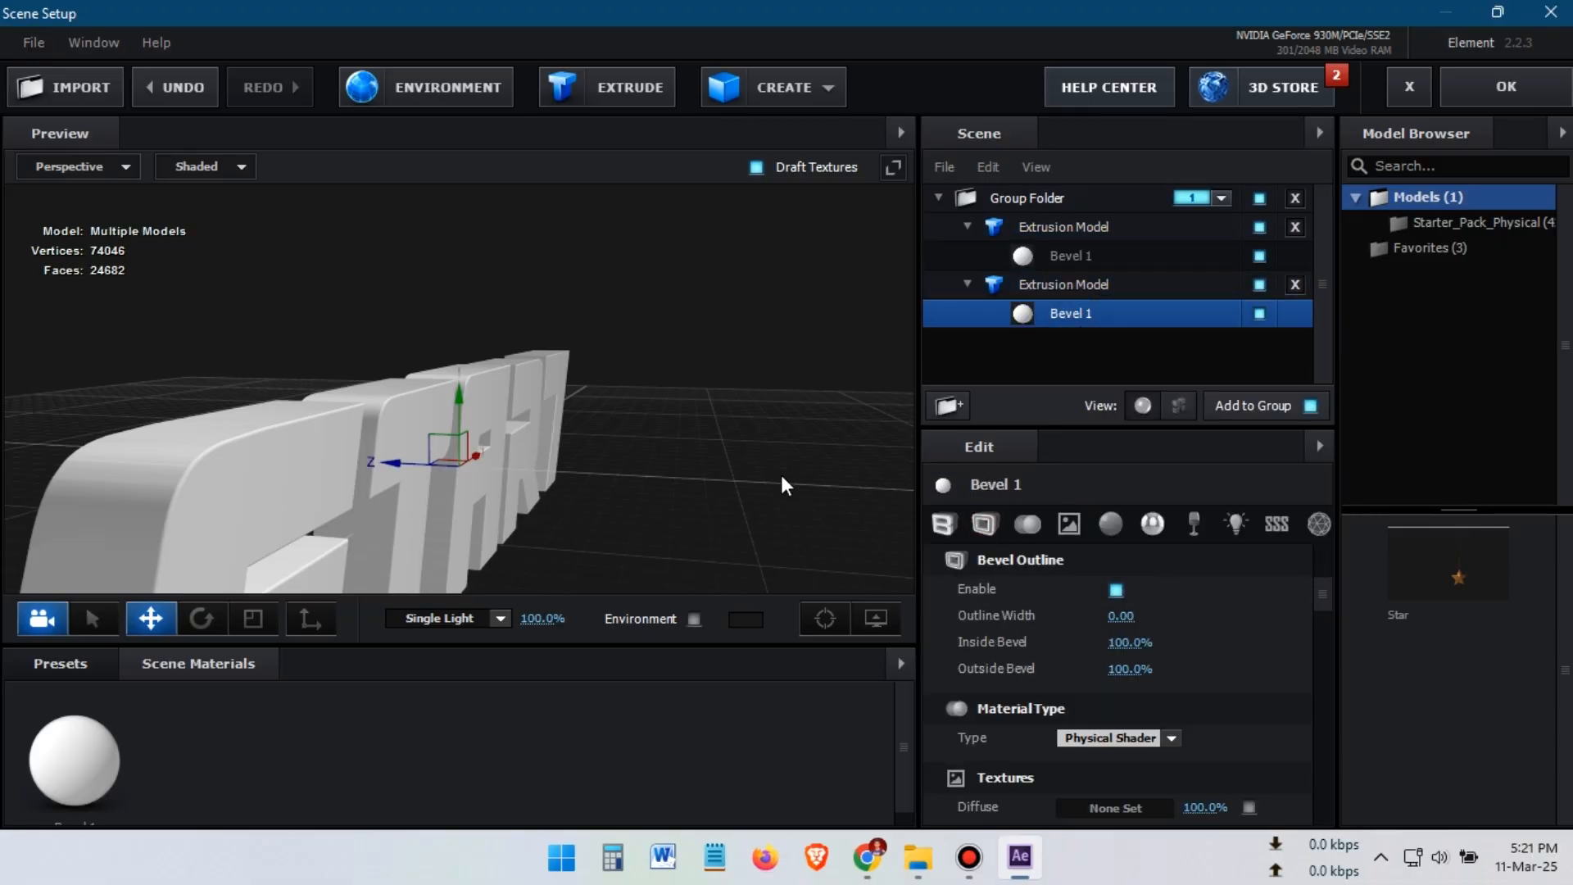
left_click_drag(396, 469, 631, 454)
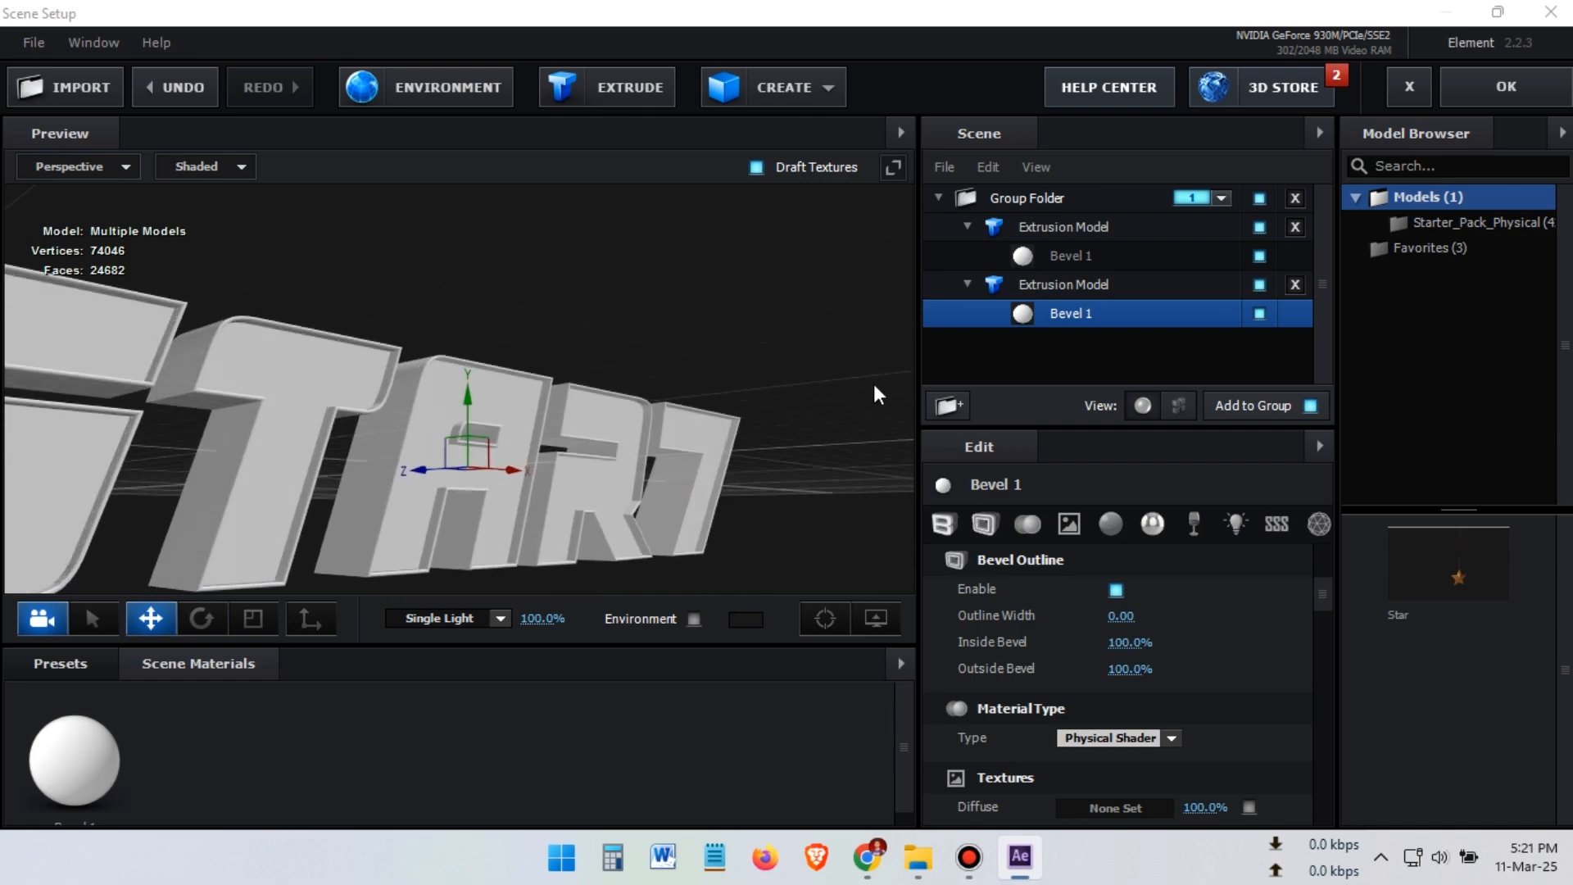
Reduce the outline bevel's Extrude to 1.37 and move the duplicate further along its Z axis
left_click(945, 524)
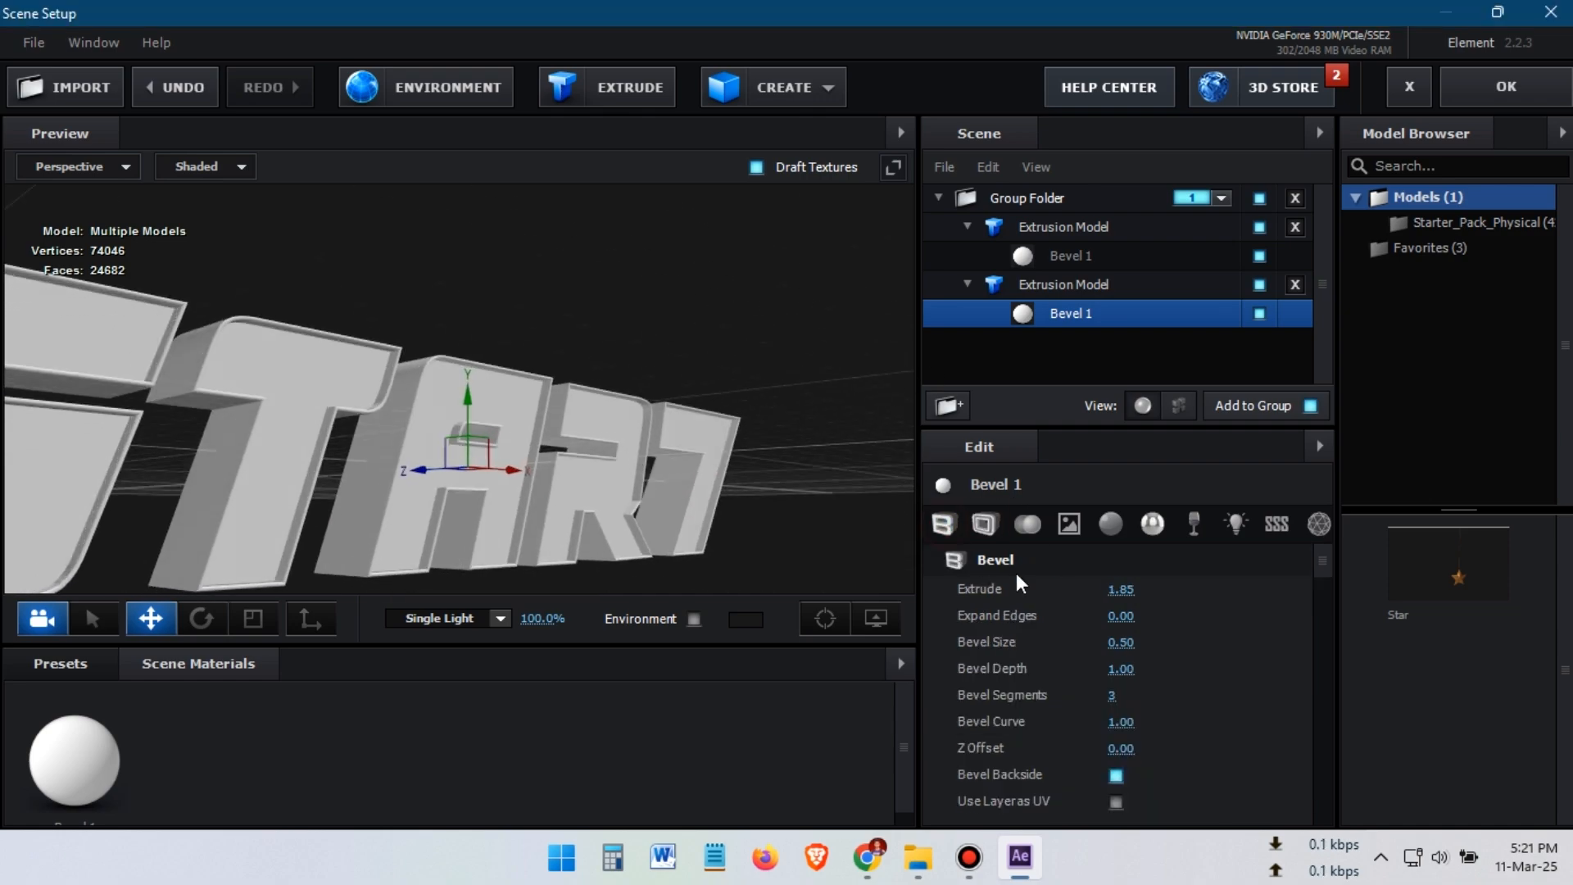
left_click_drag(1068, 589, 775, 458)
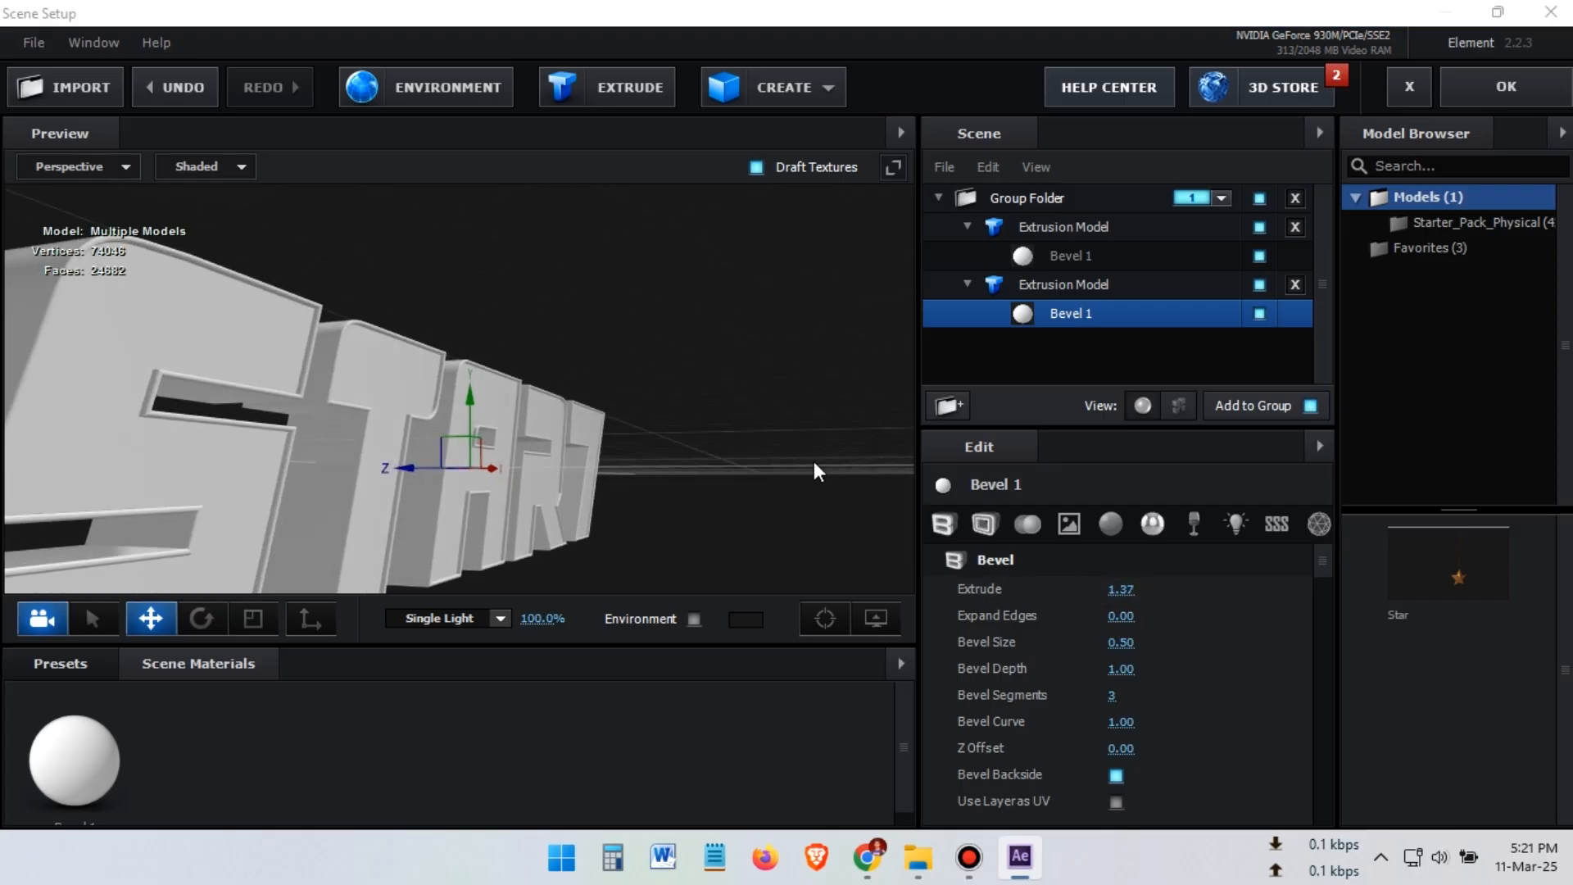
left_click_drag(410, 474, 677, 462)
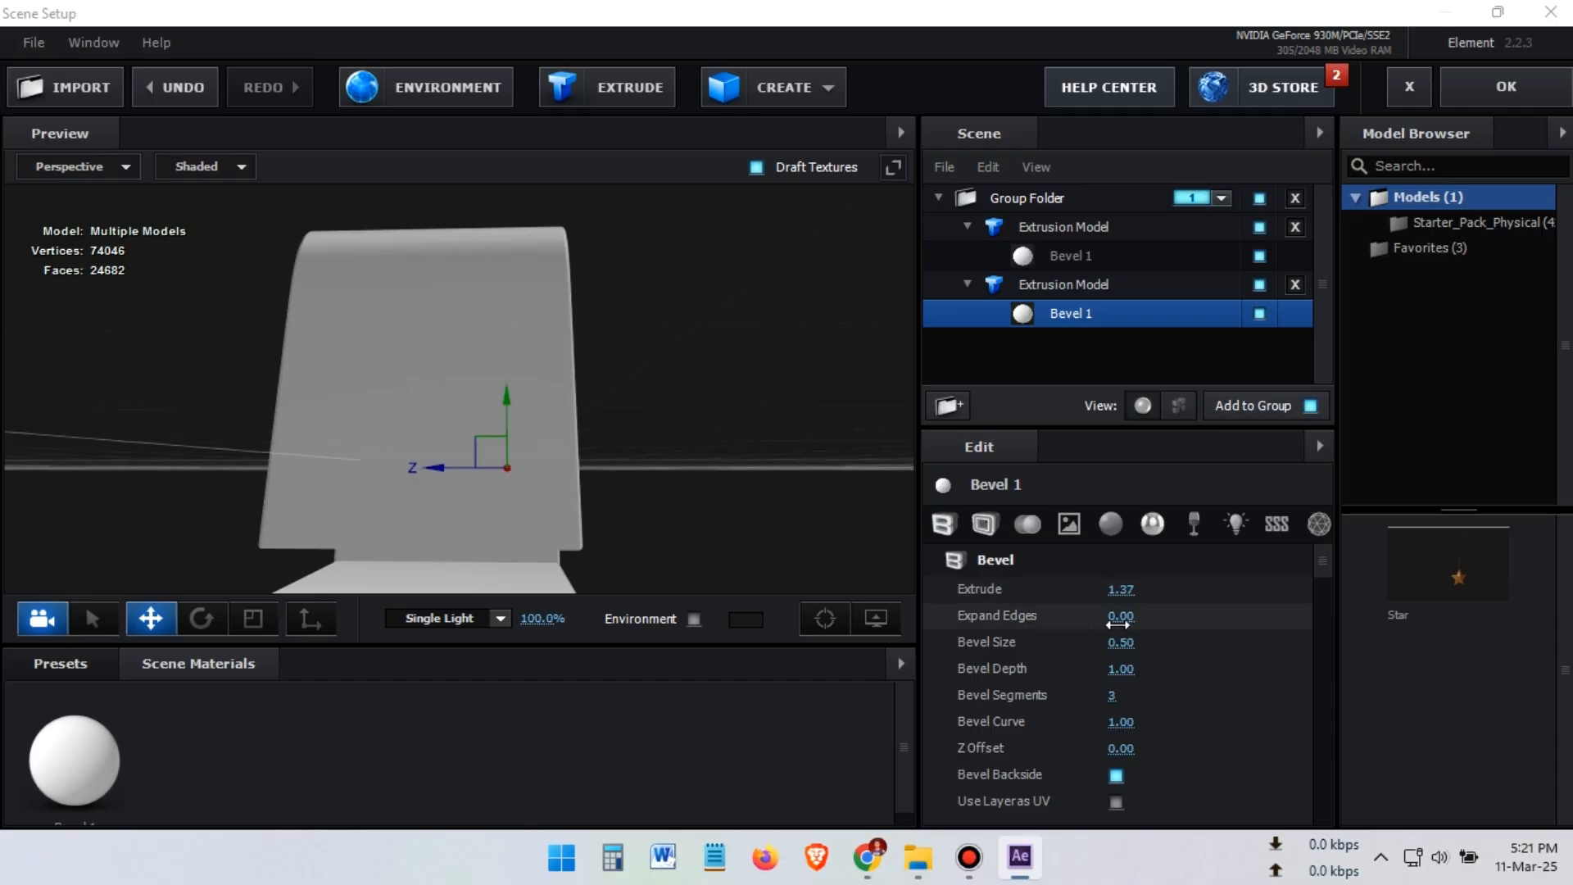
Try Expand Edges values of 0.10 and 0.20 on the outline bevel and inspect the rim
left_click_drag(1123, 617, 1129, 616)
mouse_move(724, 409)
left_mouse_down()
mouse_move(747, 418)
mouse_move(677, 421)
mouse_move(703, 422)
left_mouse_up()
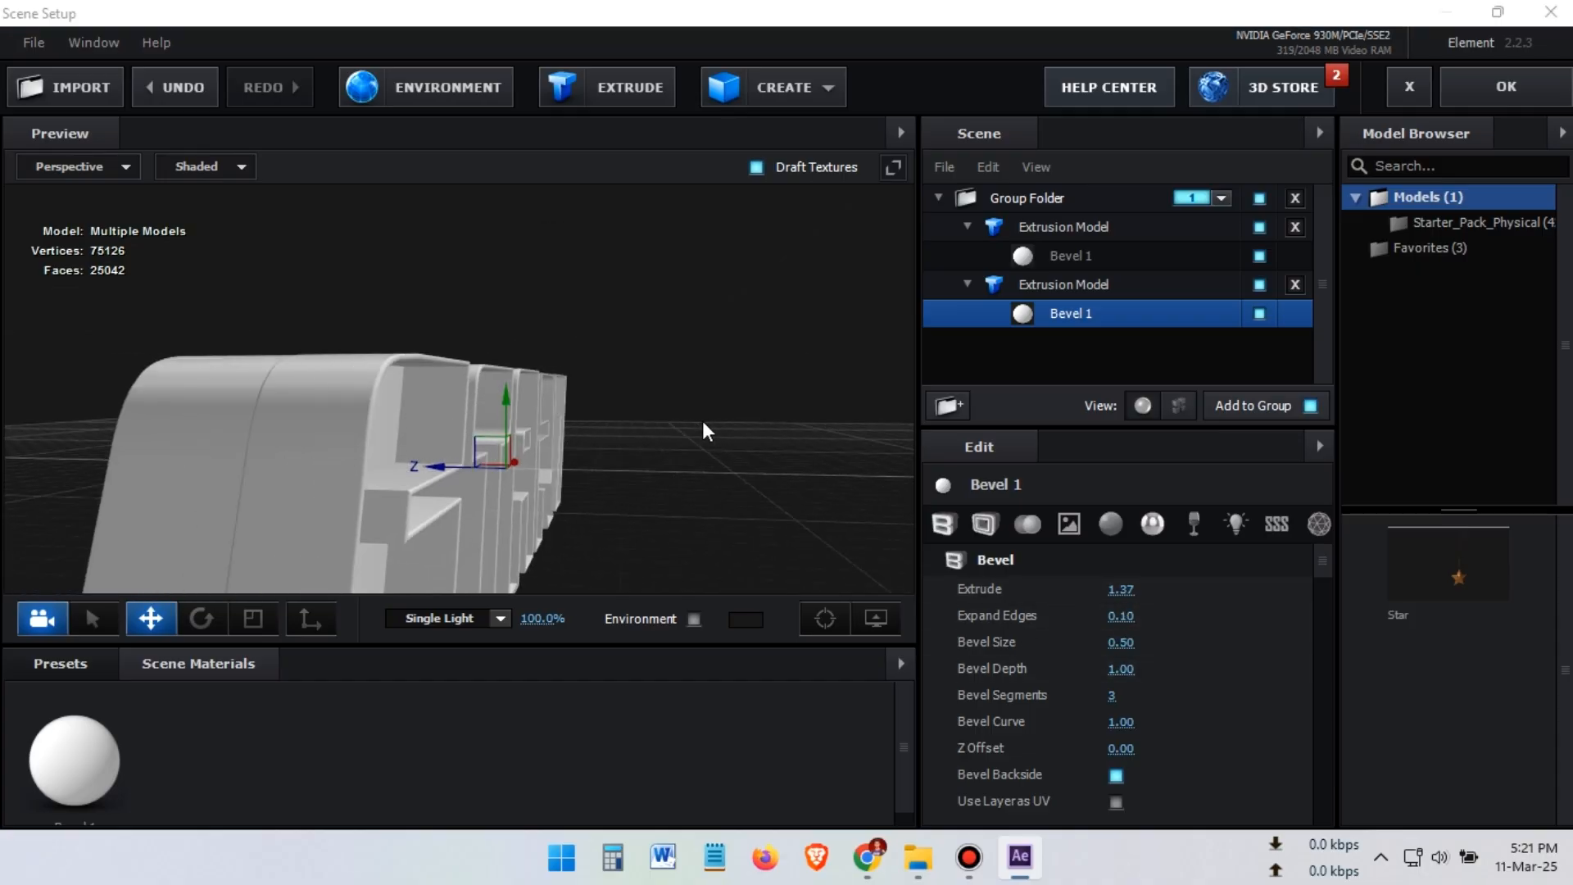
left_click(1120, 618)
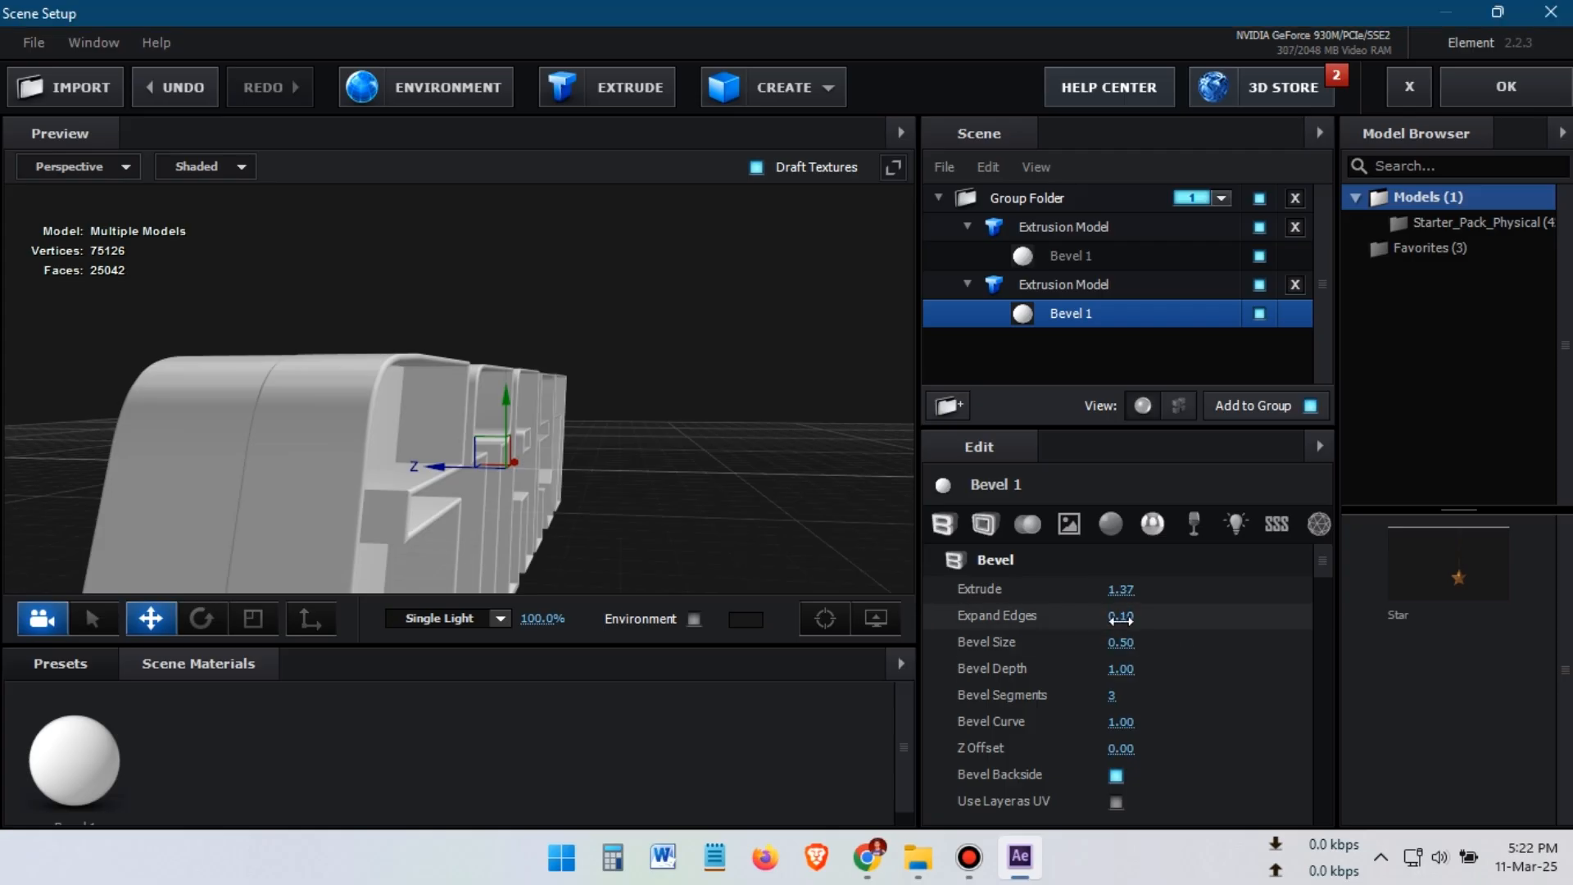
left_click(1121, 618)
type("0.2")
key("Return")
left_click_drag(646, 418, 631, 496)
Set the outline bevel's Extrude to 0.03 and its Expand Edges to 0.50
left_click(1116, 589)
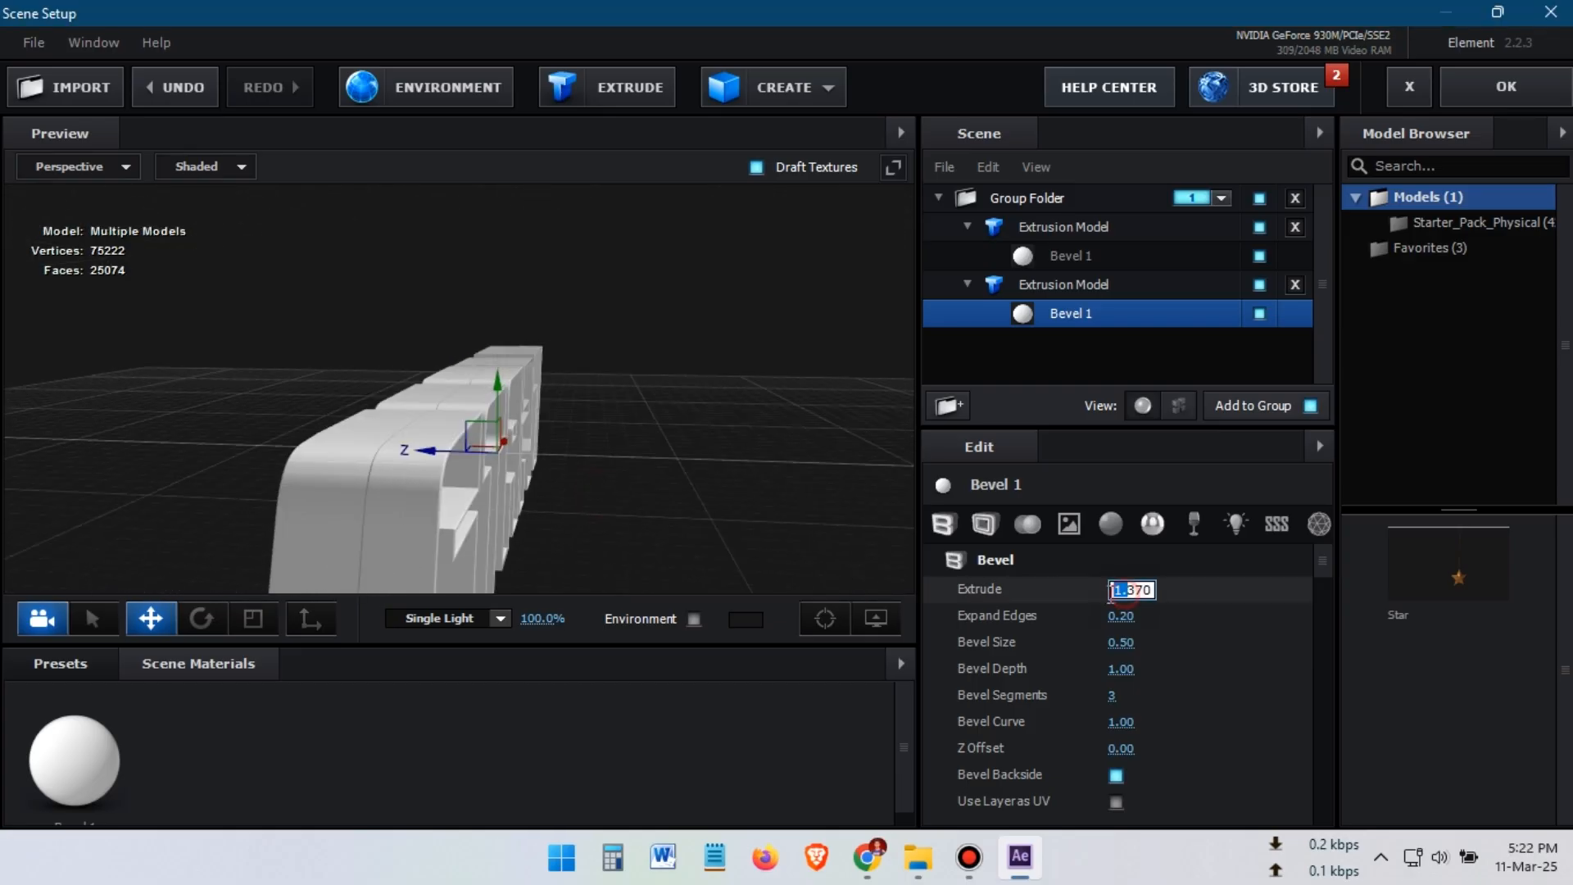
left_click_drag(1121, 590, 961, 580)
left_click(1121, 616)
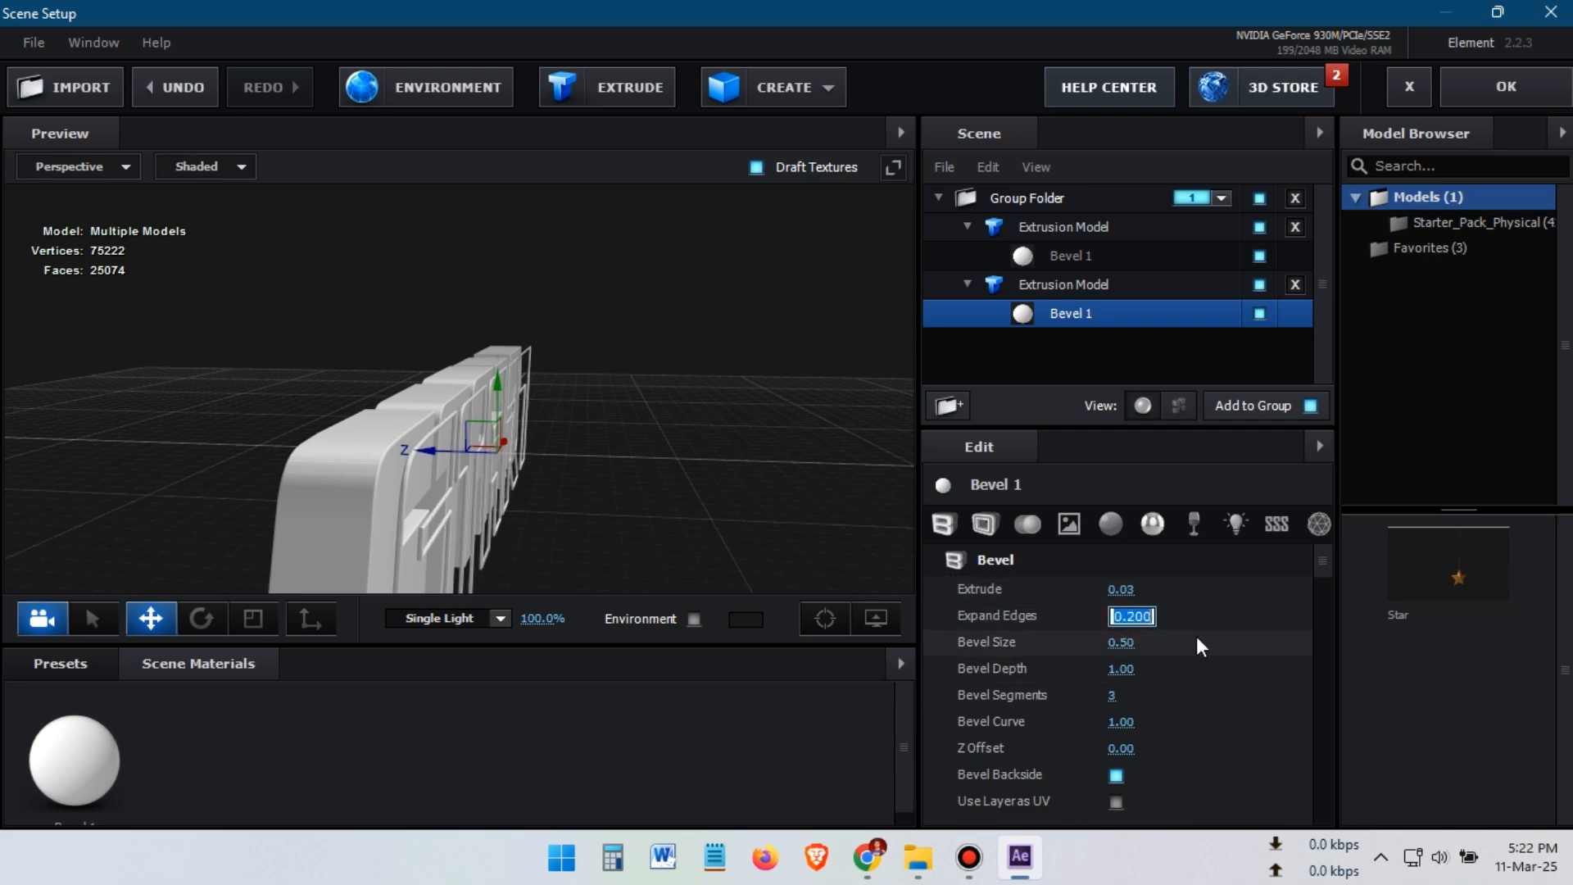
type("0.5")
key("Return")
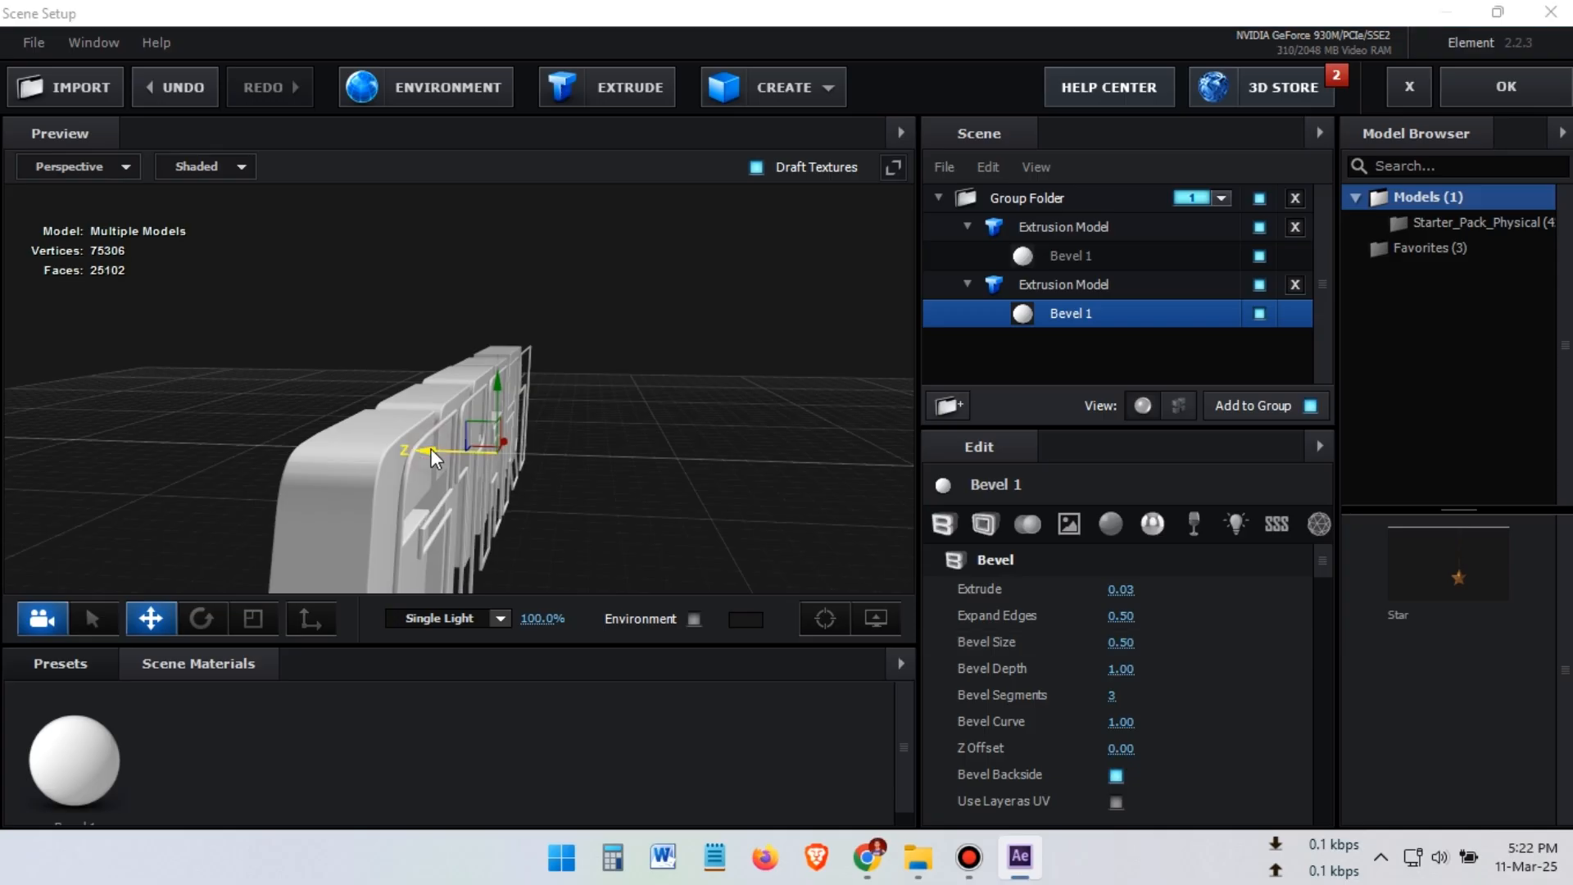
Move the outline duplicate along Z against the main text and try Expand Edges values of 0.10 and 1.00
left_click_drag(470, 464, 662, 488)
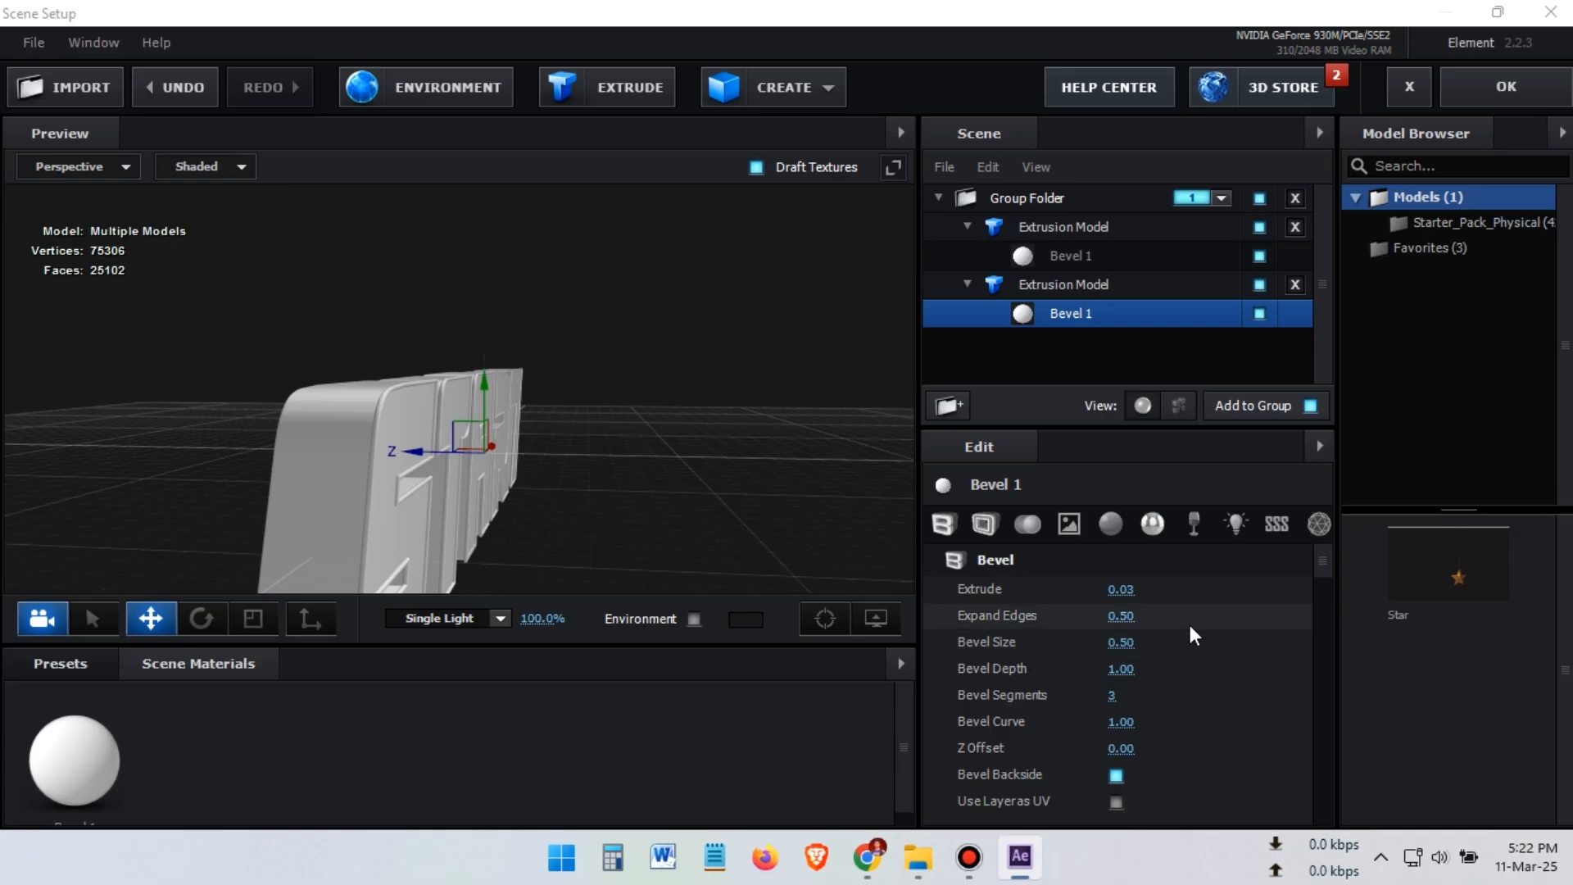
left_click(1127, 616)
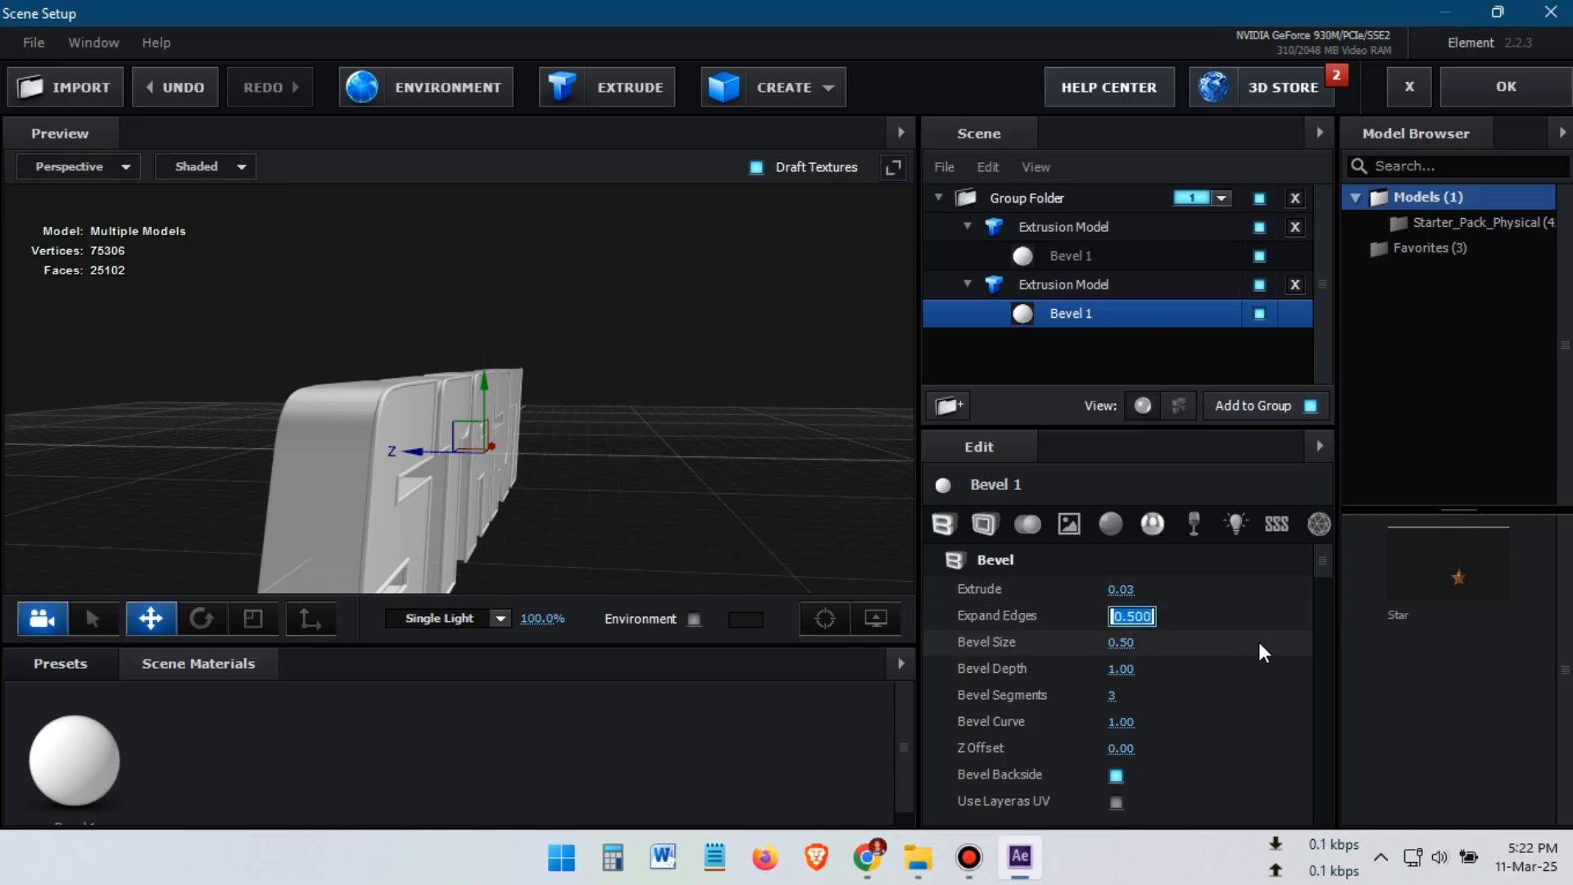
type("0.1")
key("Return")
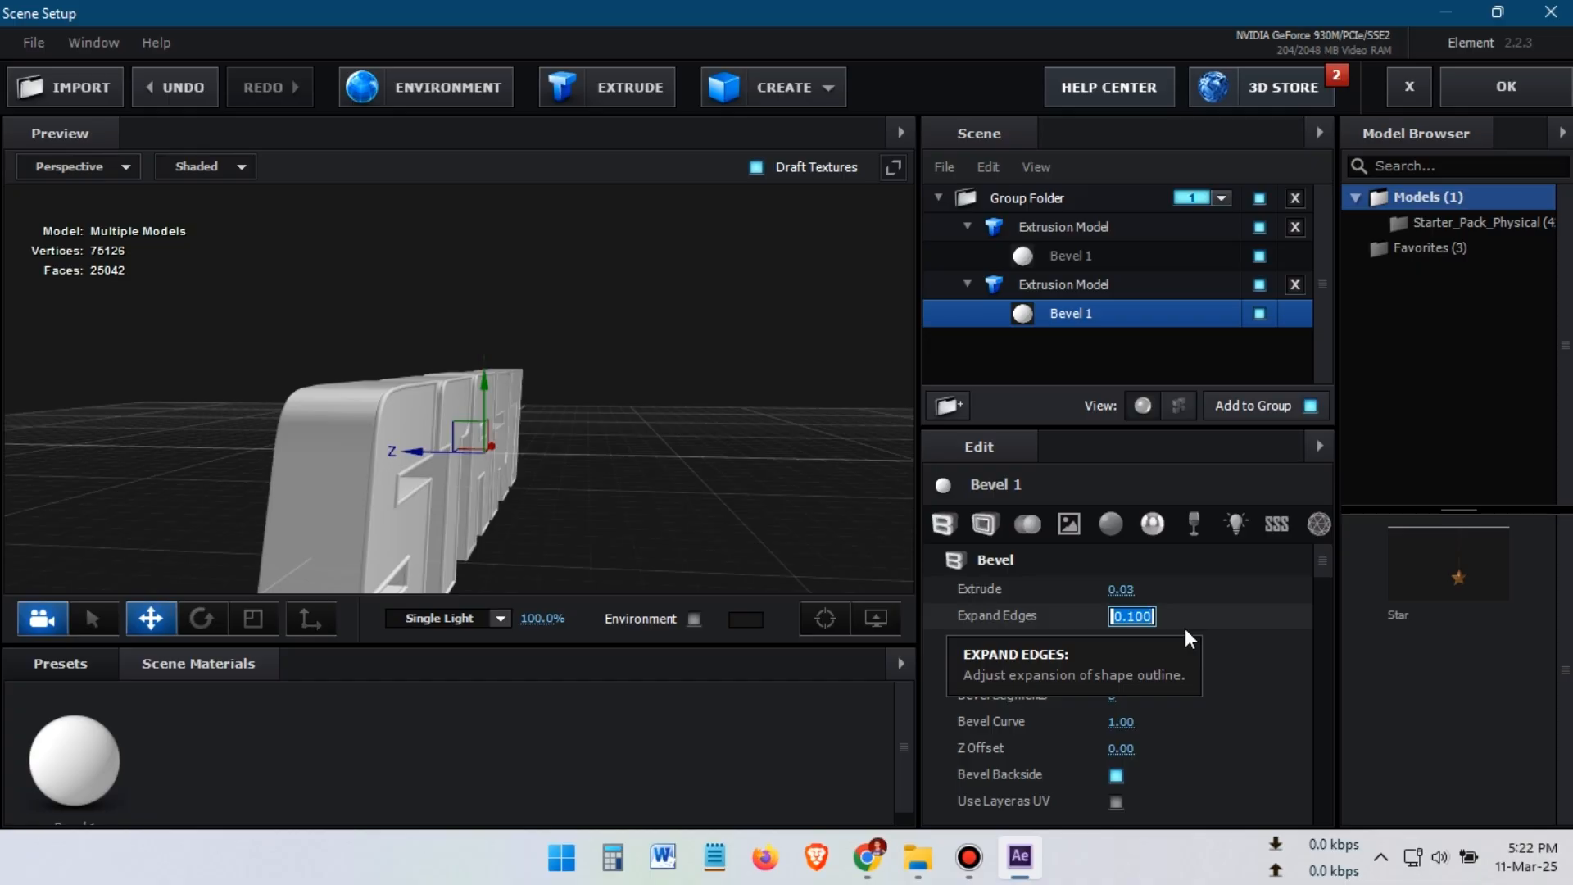
type("1")
key("Return")
left_click_drag(691, 498, 676, 431)
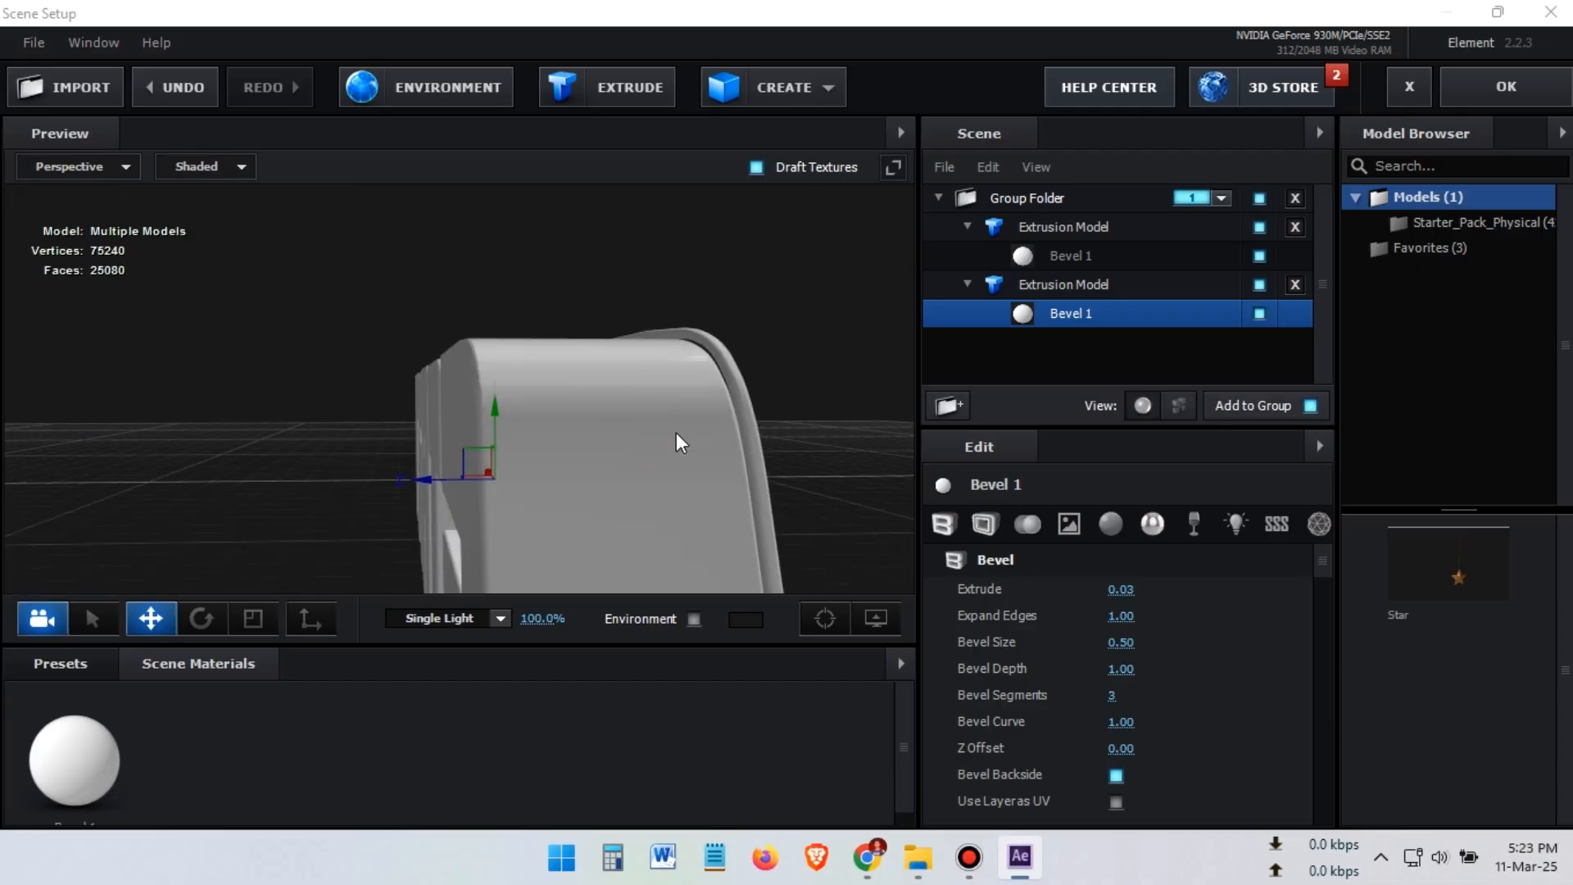
Set the outline bevel's Expand Edges to 0.65 and check the rim from the front
left_click(1121, 615)
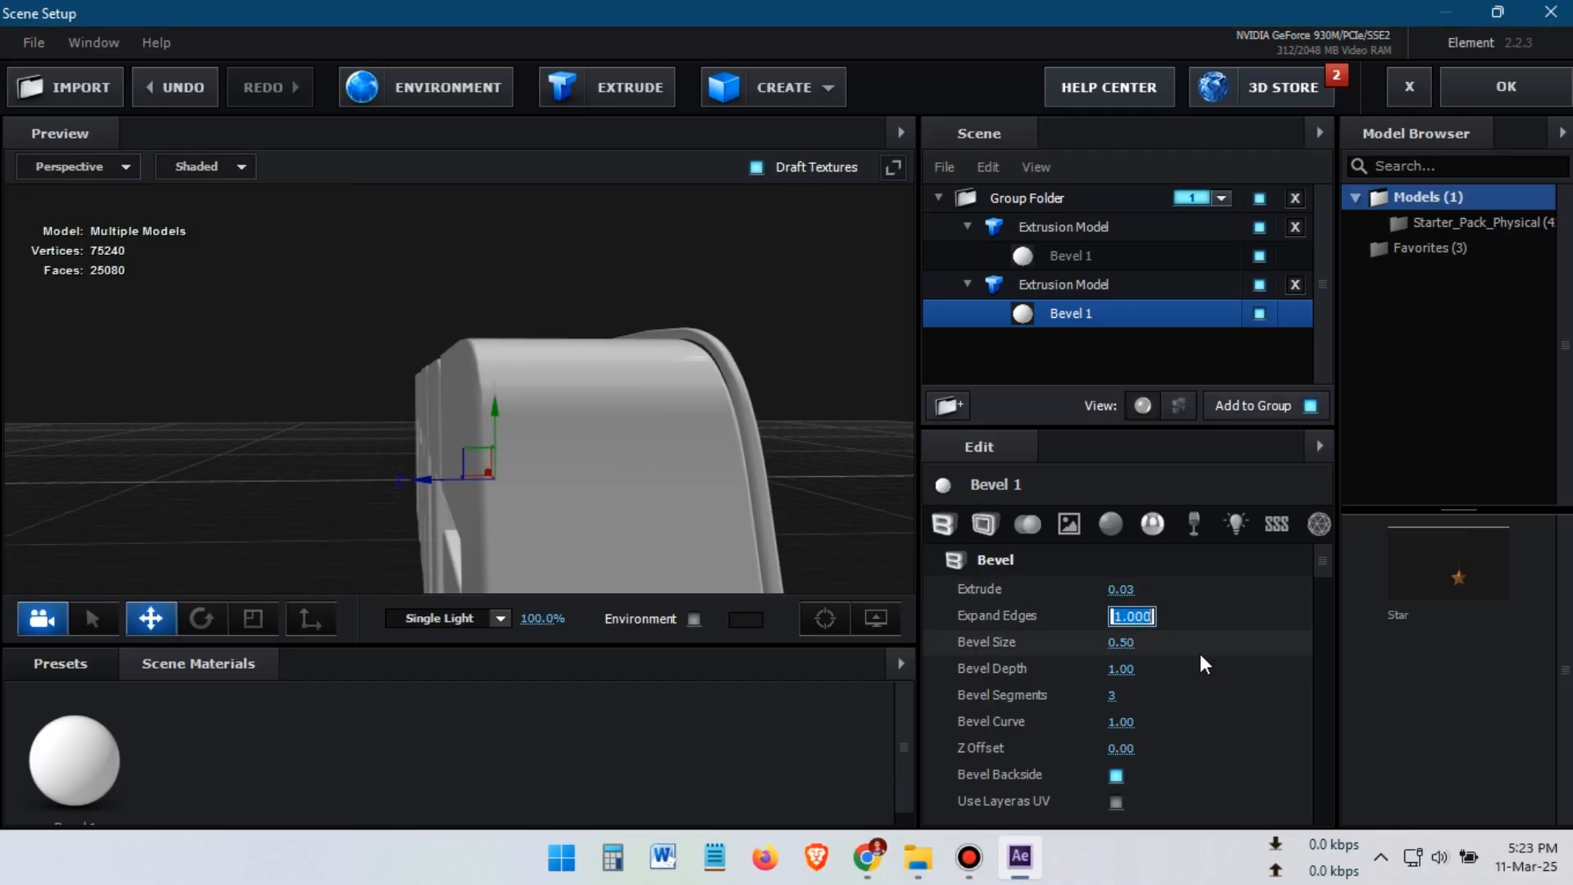
type(".65")
key("Return")
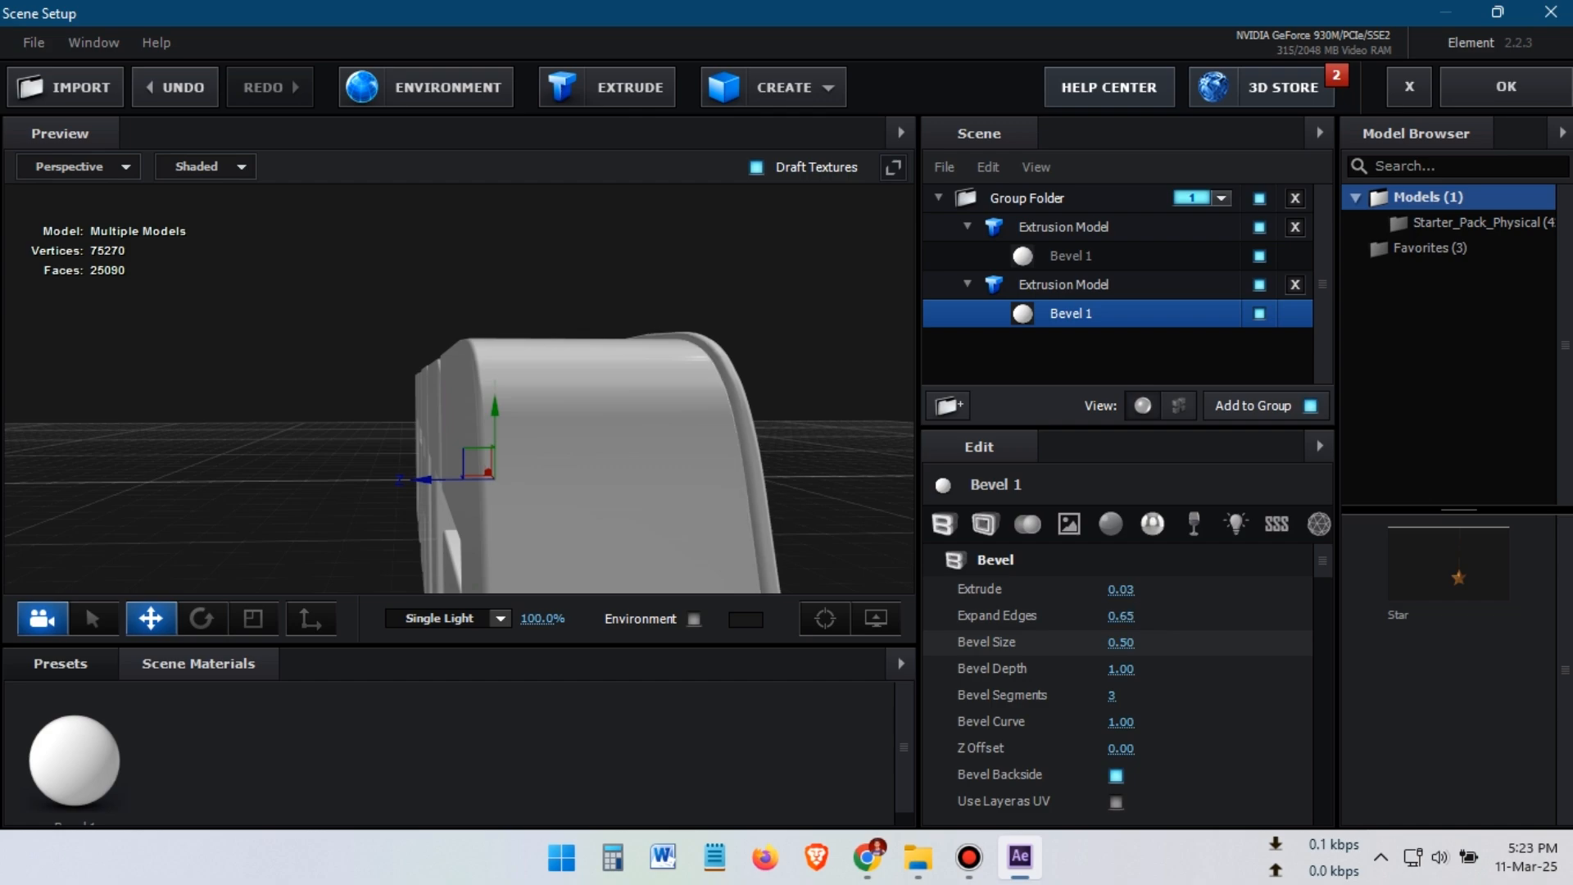
left_click_drag(884, 446, 587, 380)
Try Extrude values of 0.12 and 0.50 on the outline bevel
scroll(697, 423, "up", 6)
left_click_drag(1122, 589, 1131, 589)
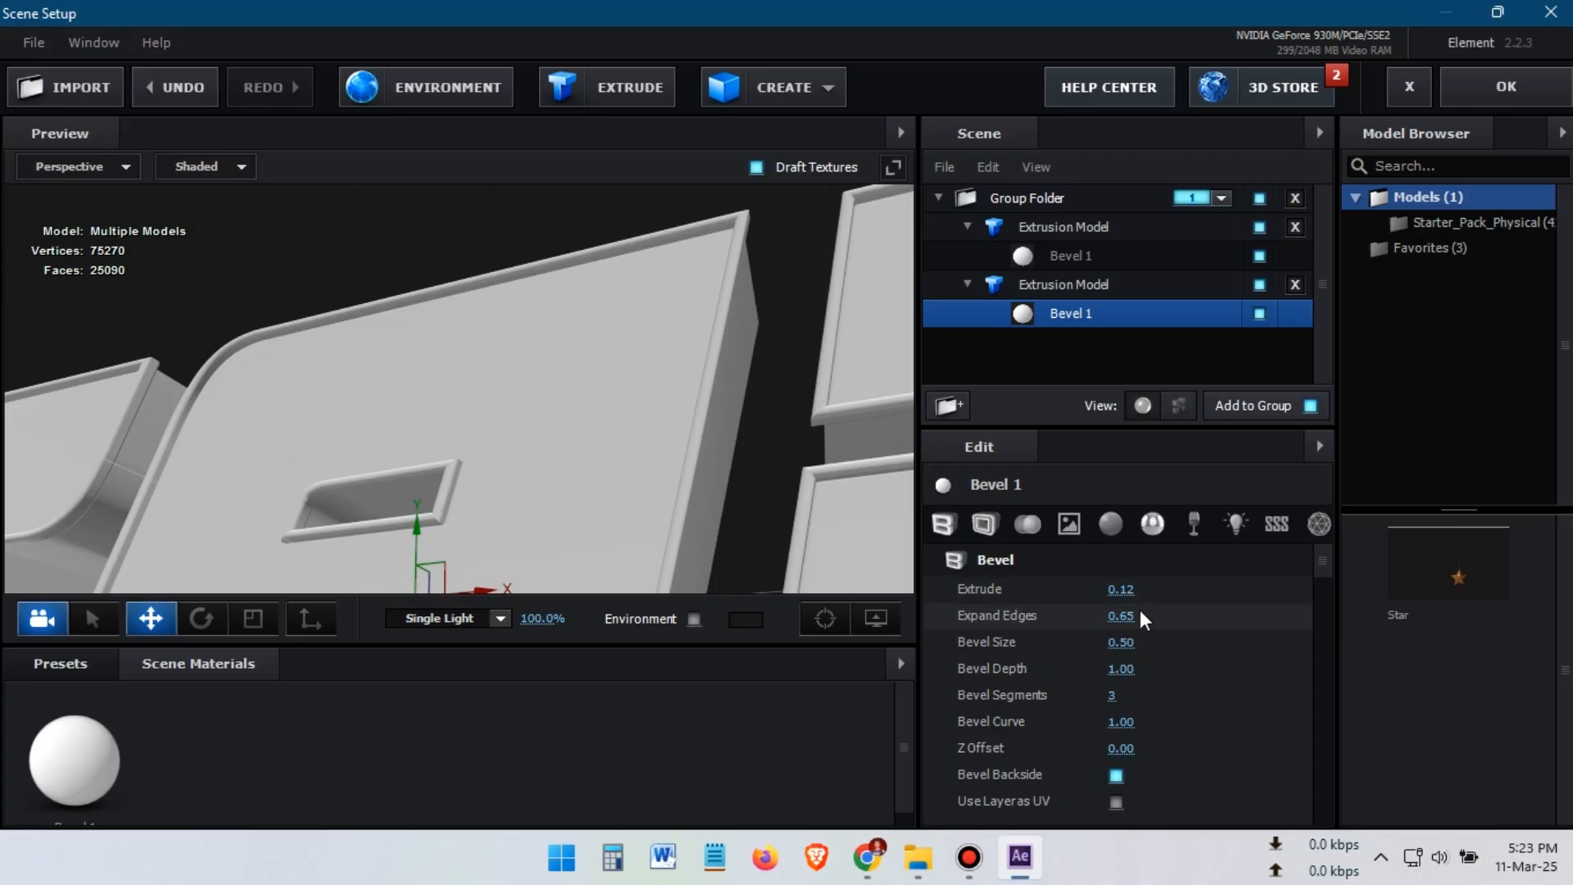
left_click(1134, 590)
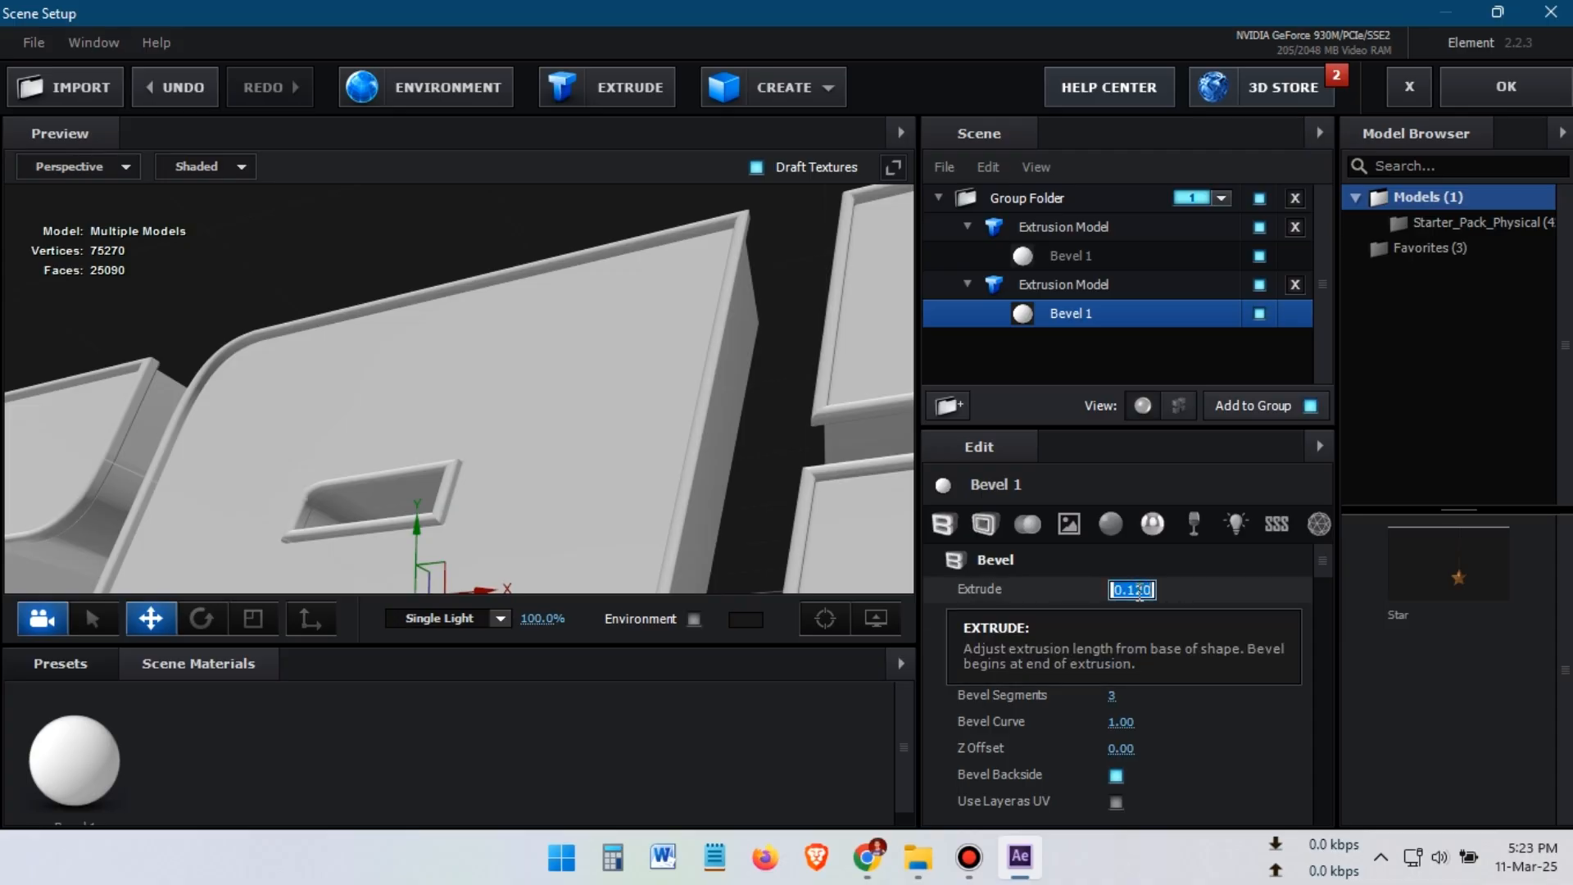
type(".5")
key("Return")
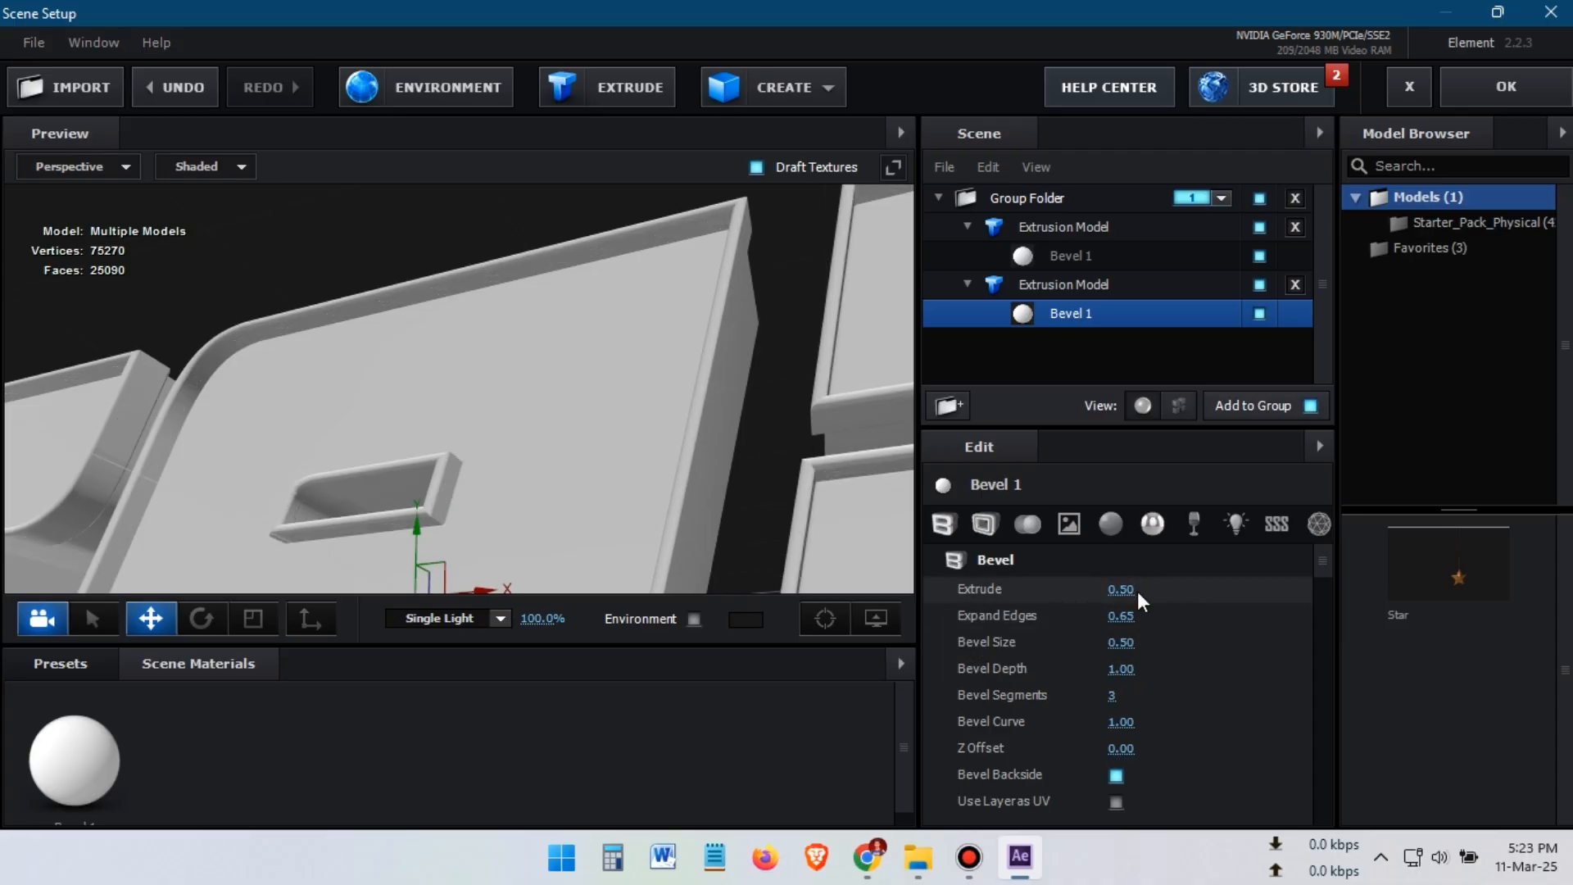
Set the outline bevel's Extrude to 0.05 and check the rim's thickness from the side
scroll(596, 370, "down", 4)
left_click_drag(593, 372, 641, 439)
scroll(712, 404, "down", 4)
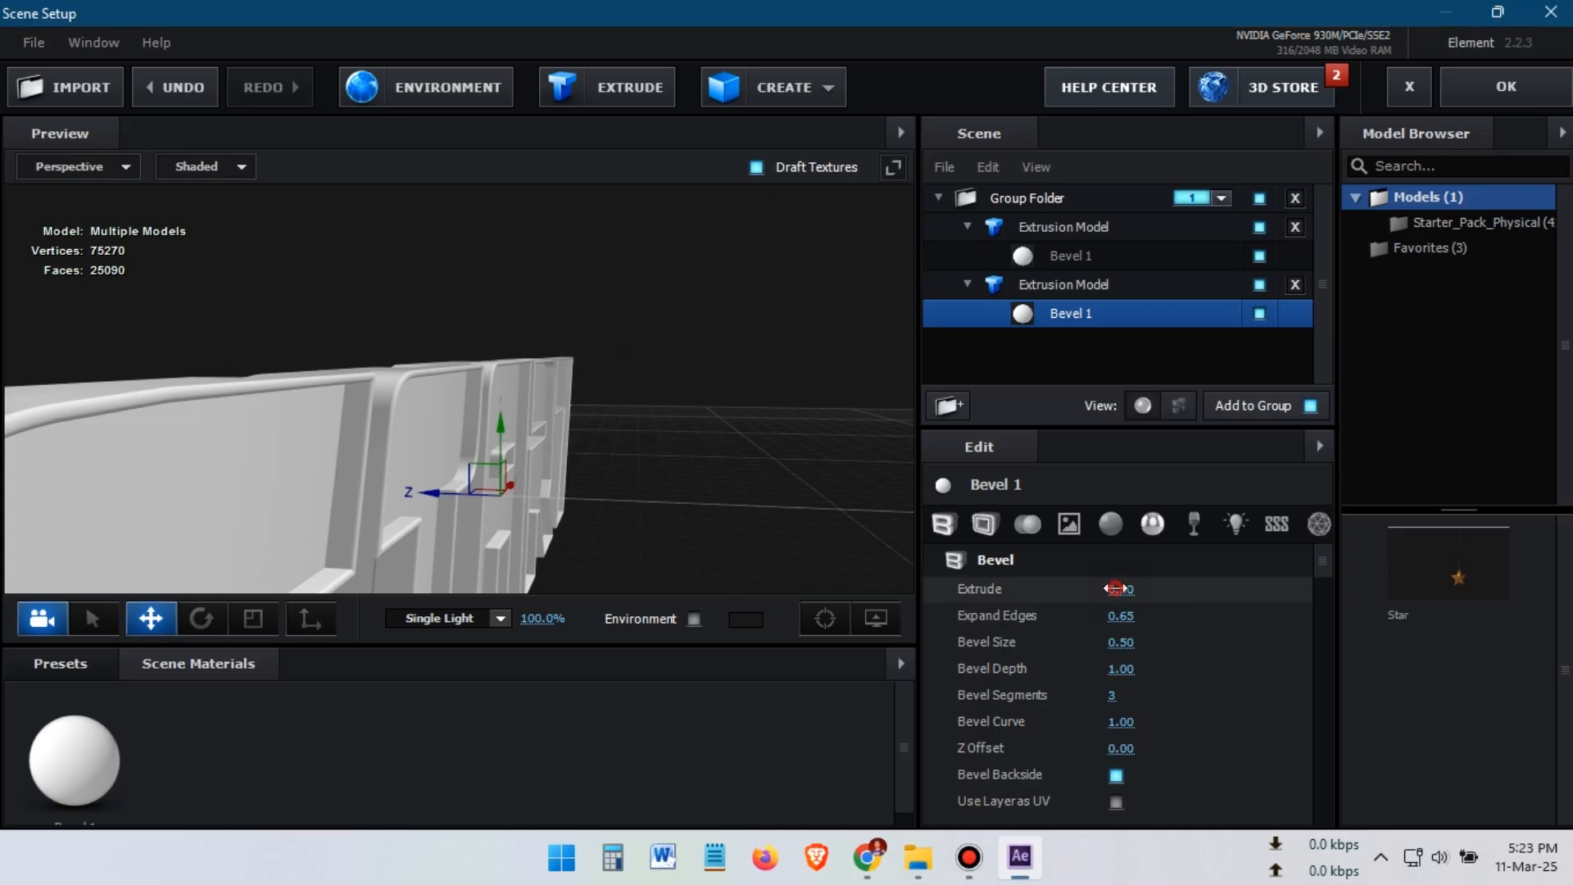
key("Return")
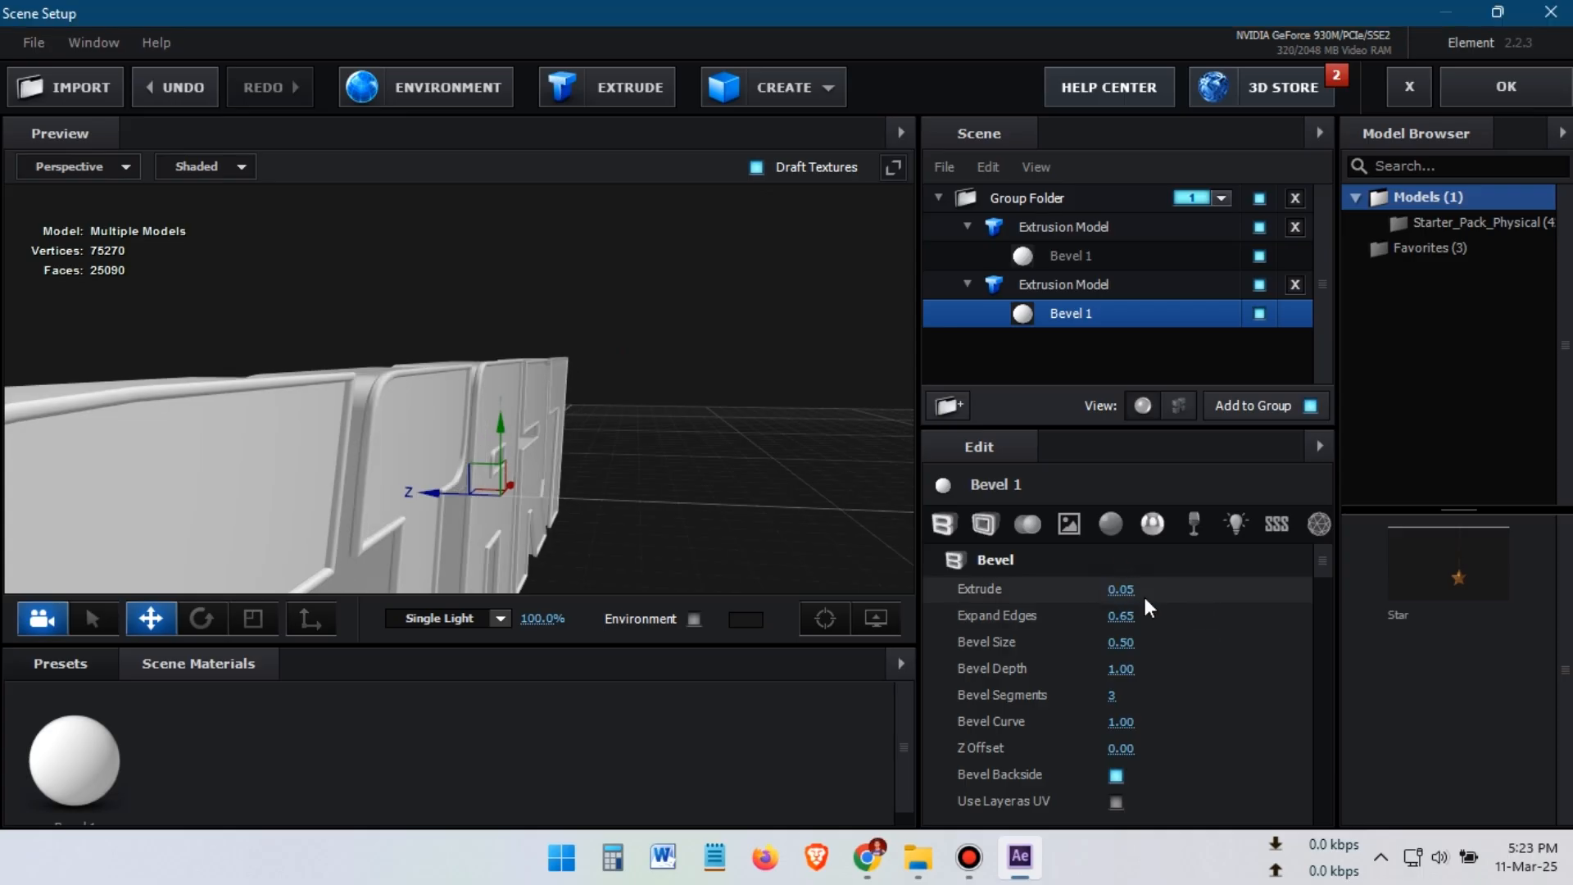
scroll(626, 382, "down", 4)
left_click_drag(626, 382, 592, 359)
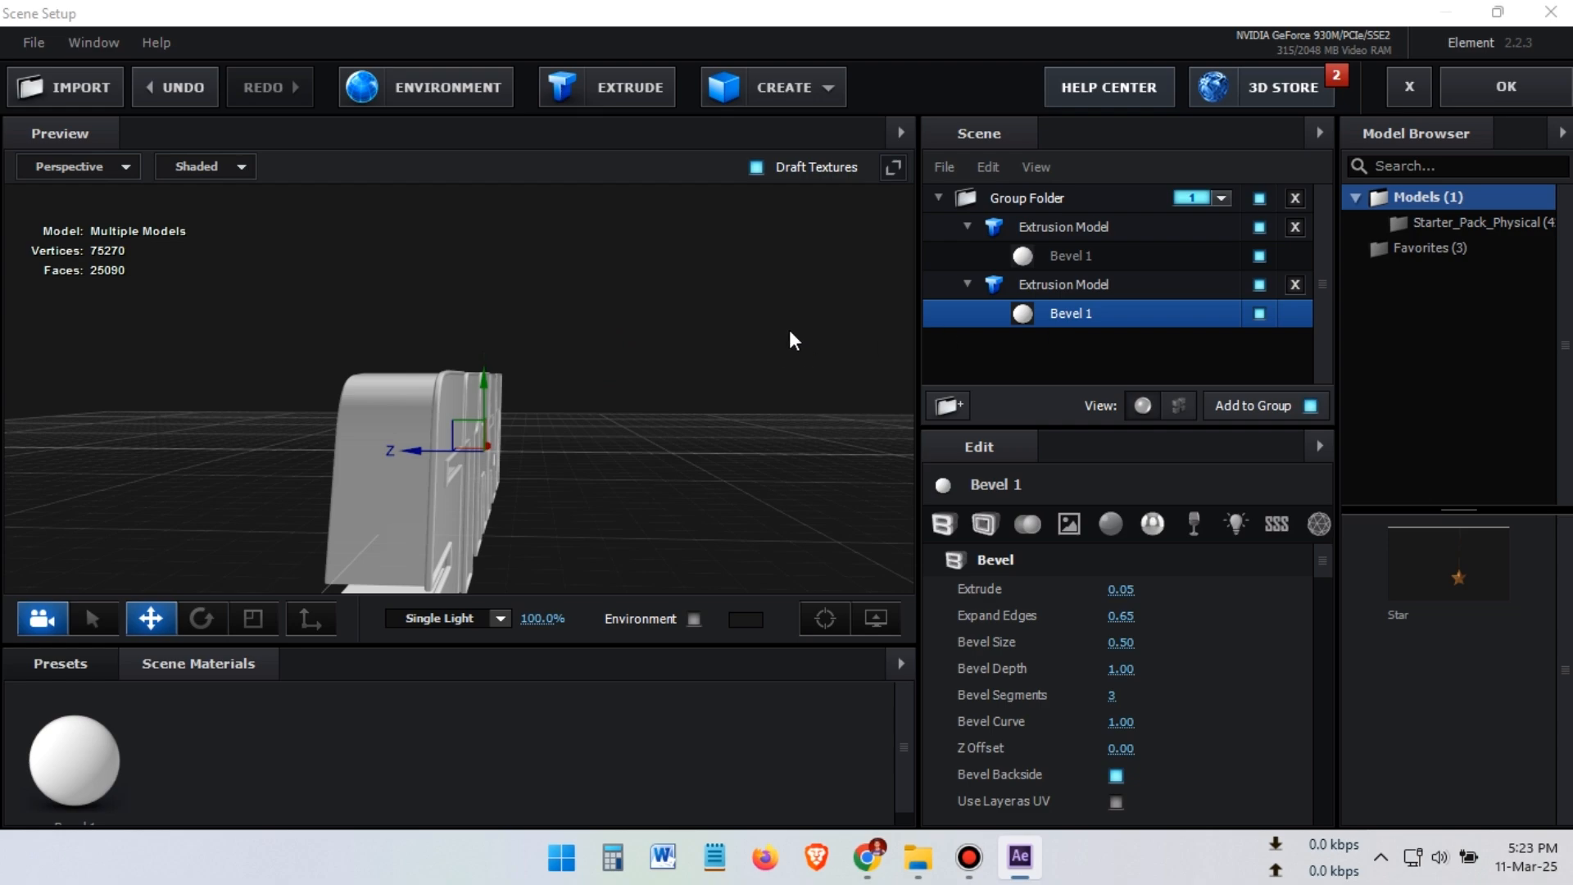
Duplicate the outline model and shift the copy slightly along its Z axis
left_click(1079, 283)
right_click(1075, 288)
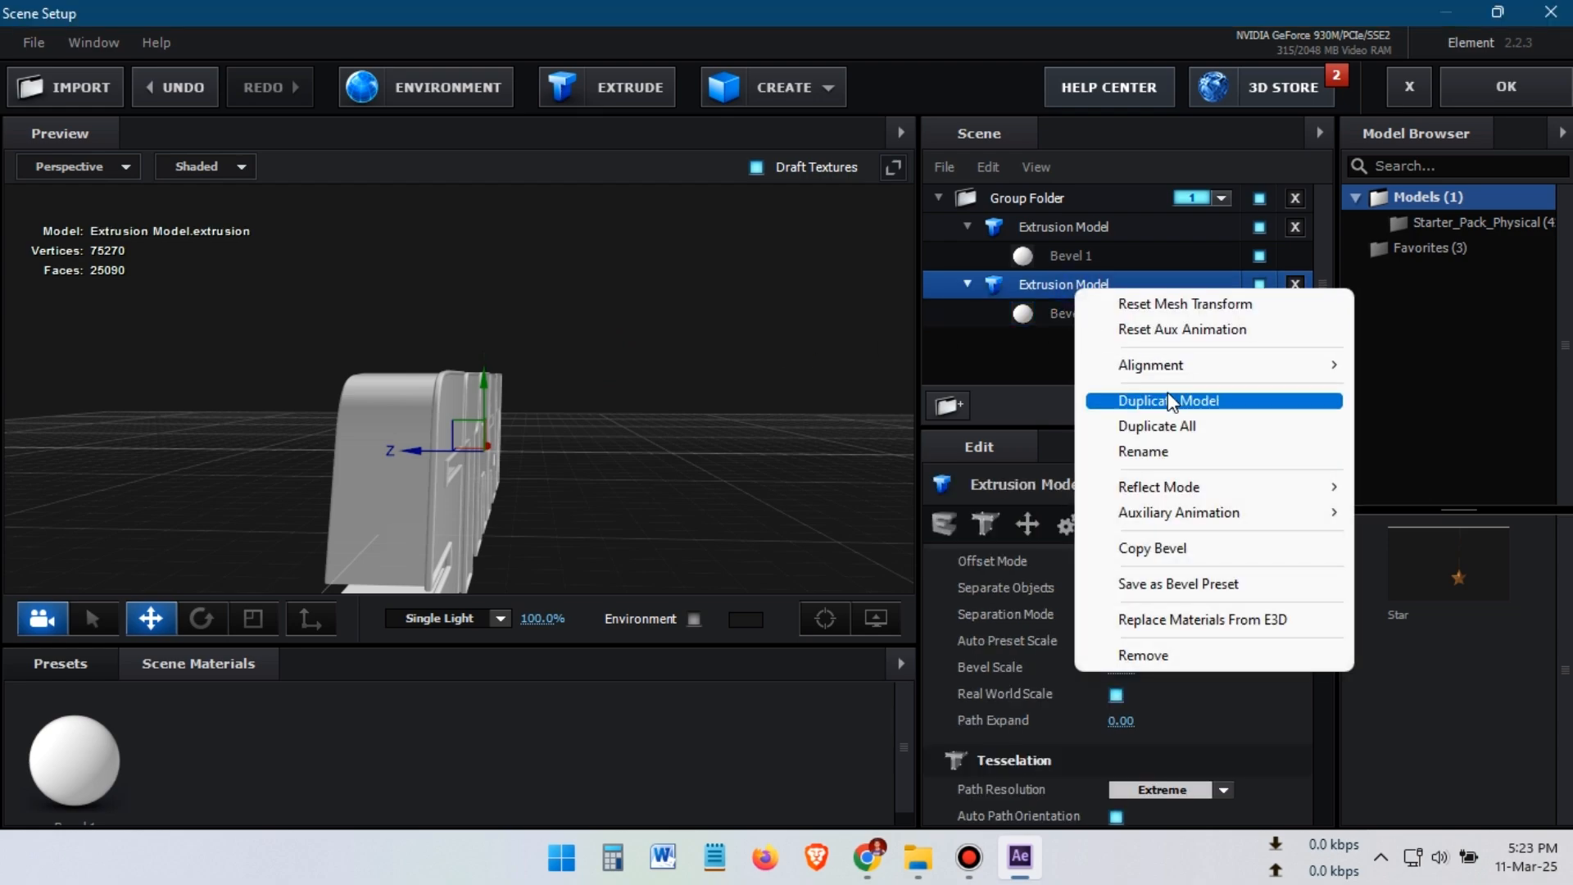
left_click(1168, 396)
left_click_drag(410, 454, 405, 454)
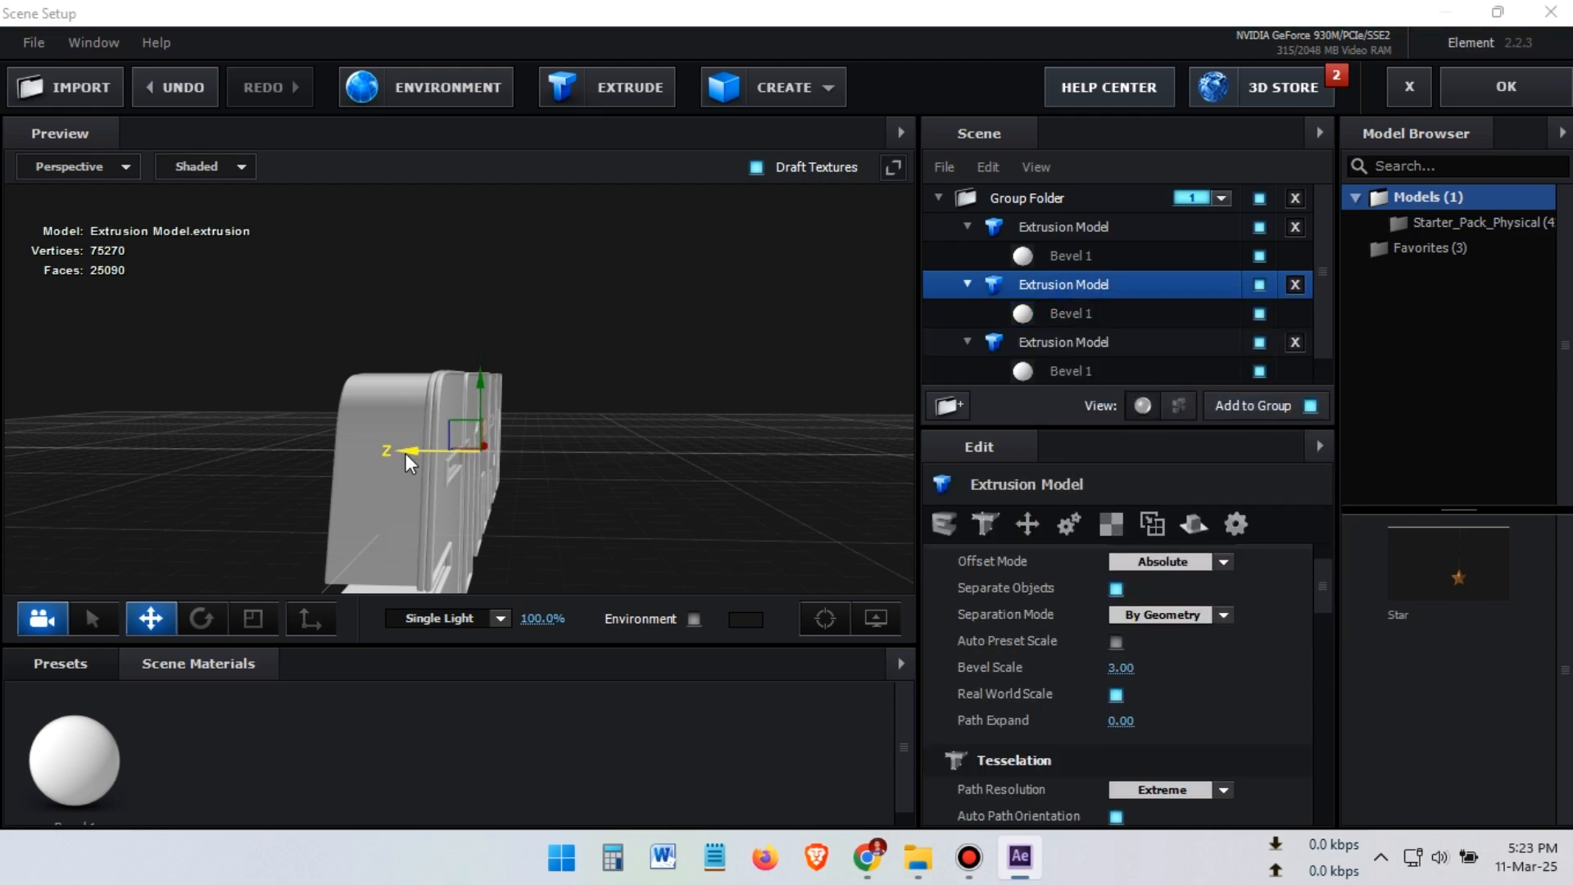
Set the new outline copy's Bevel 1 to Extrude 0.10 and Expand Edges 0.30
left_click(1069, 314)
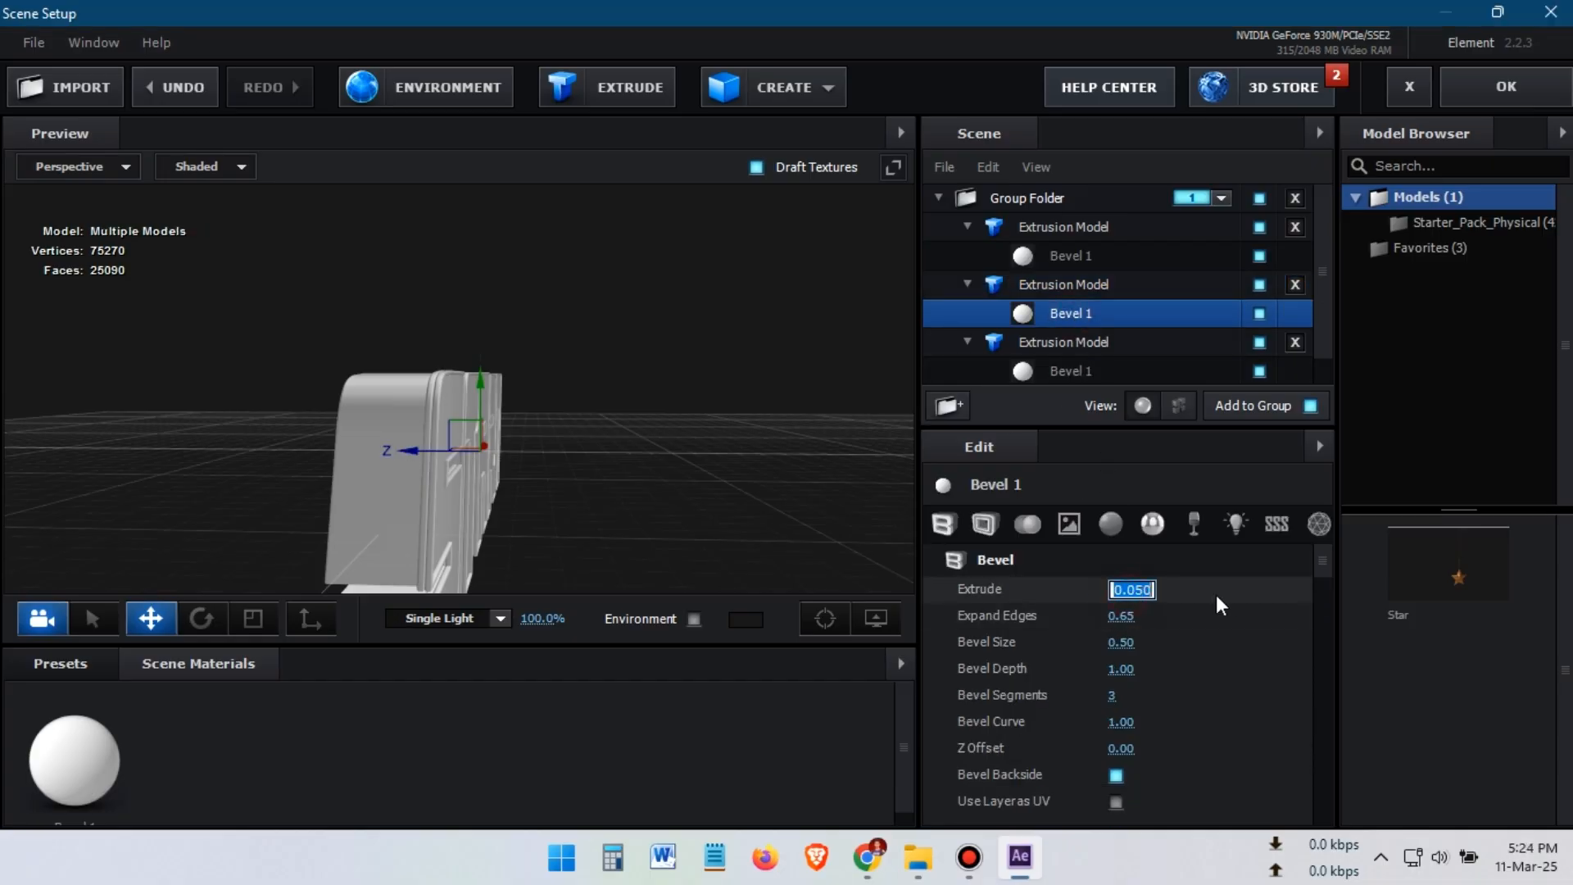
type("0.1")
key("Return")
left_click(1120, 619)
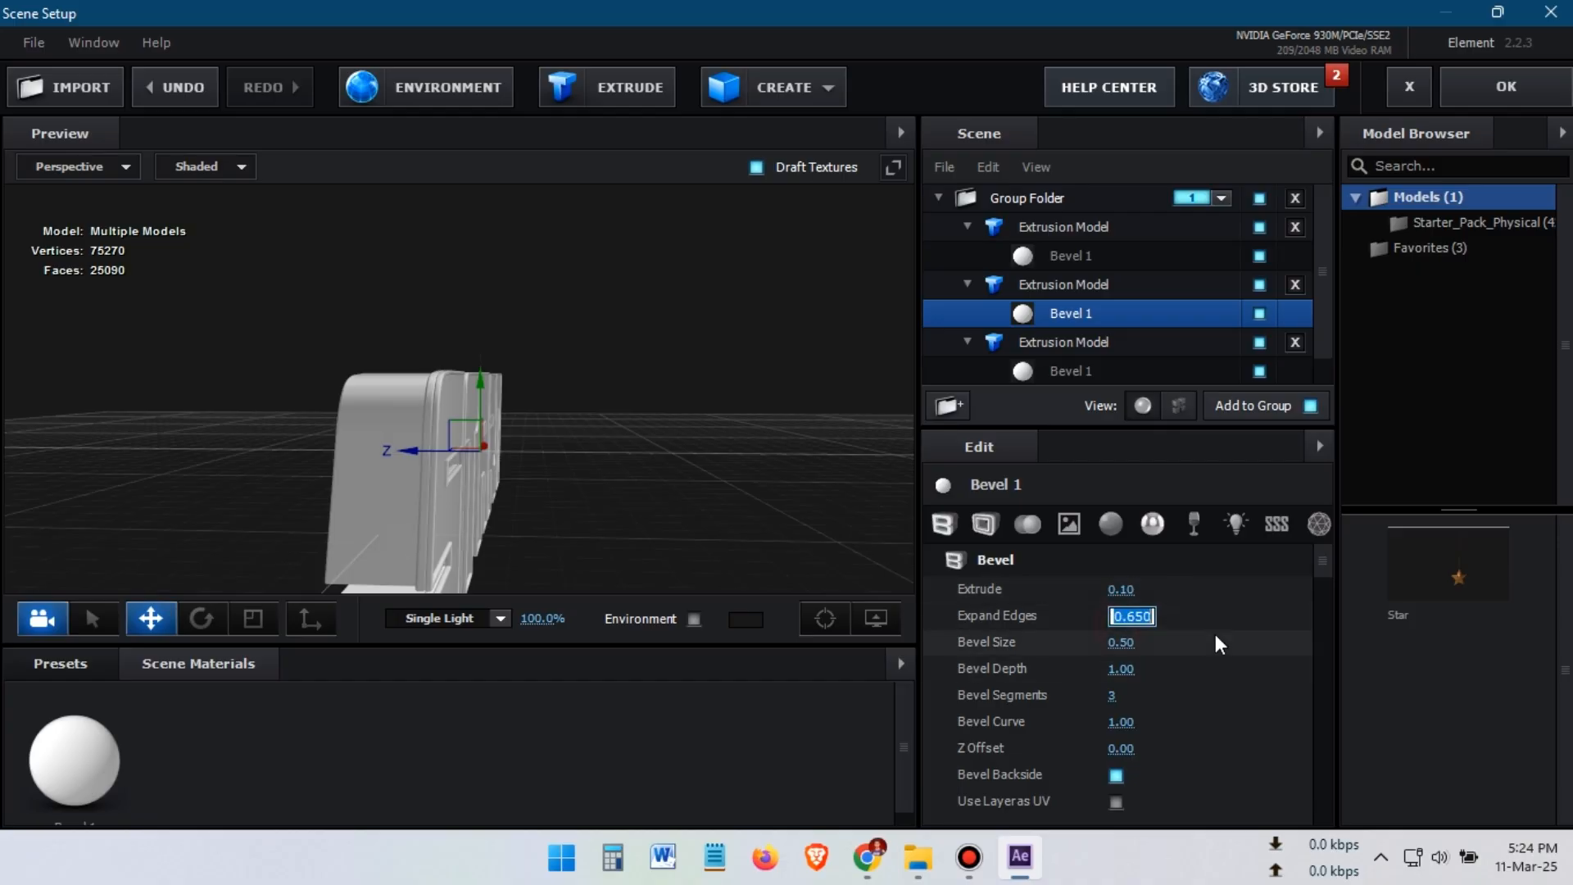
type(".3")
scroll(611, 446, "up", 5)
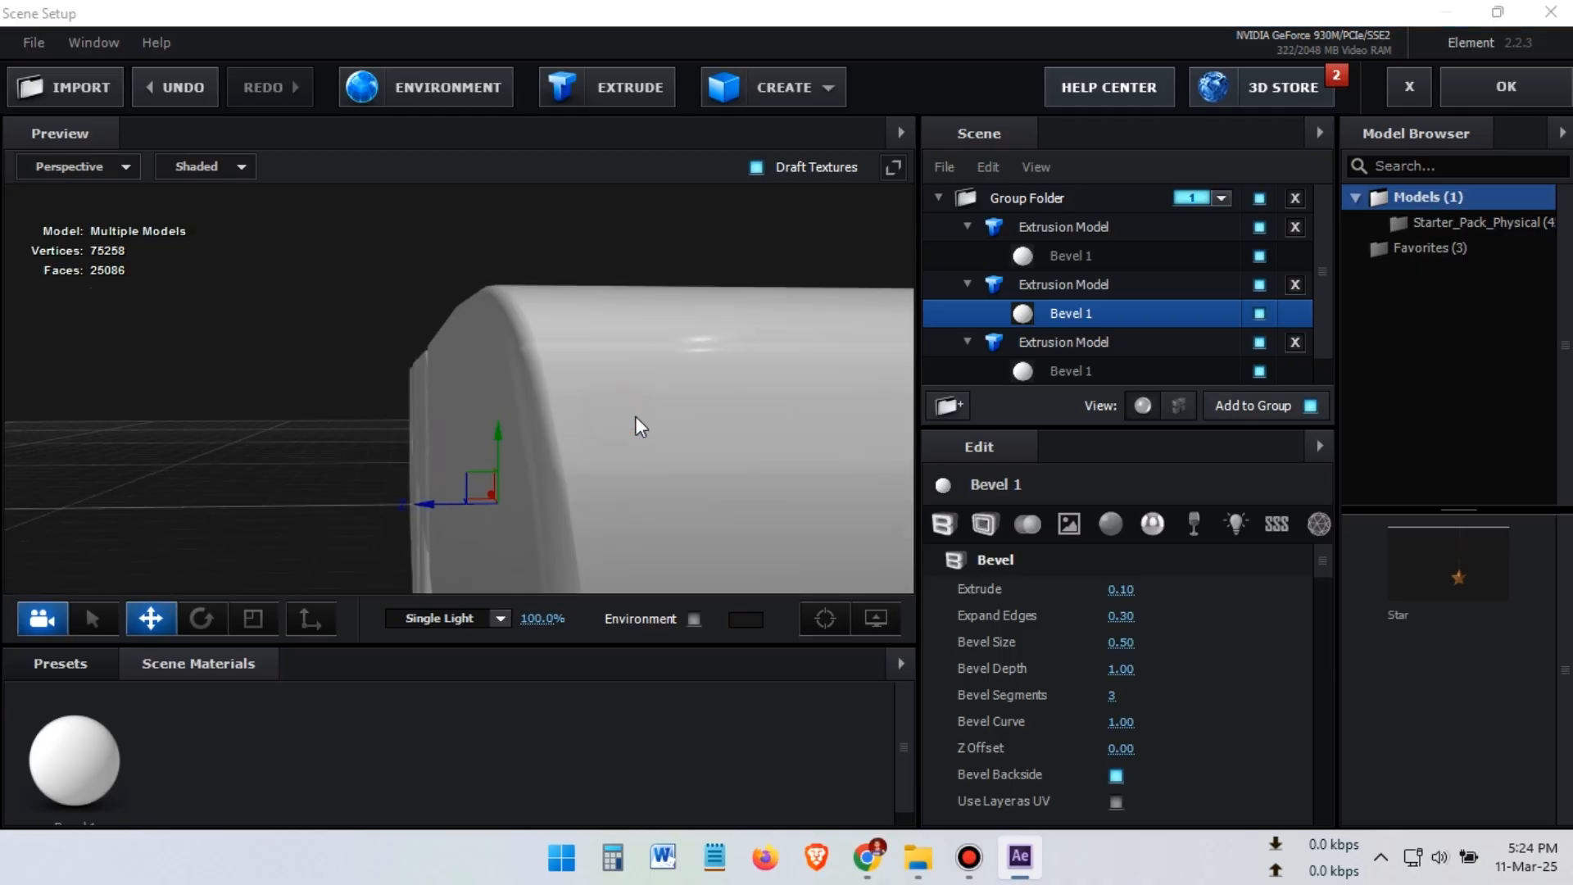
Shift the outline copy slightly along its Z axis and set its bevel's Extrude to 0.20
scroll(626, 418, "down", 3)
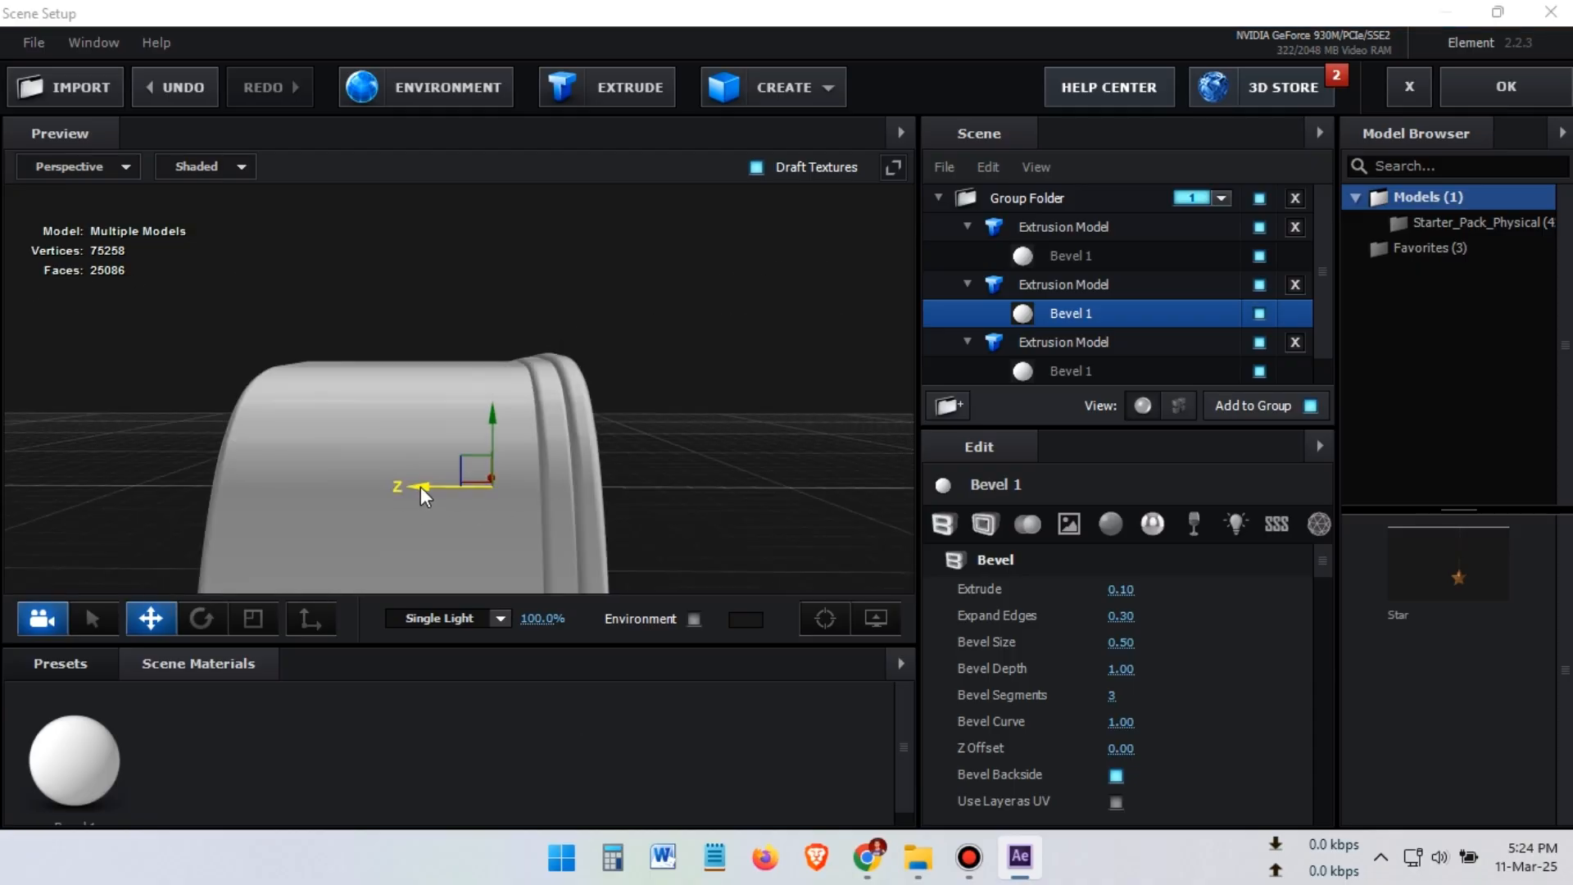
left_click_drag(420, 487, 414, 487)
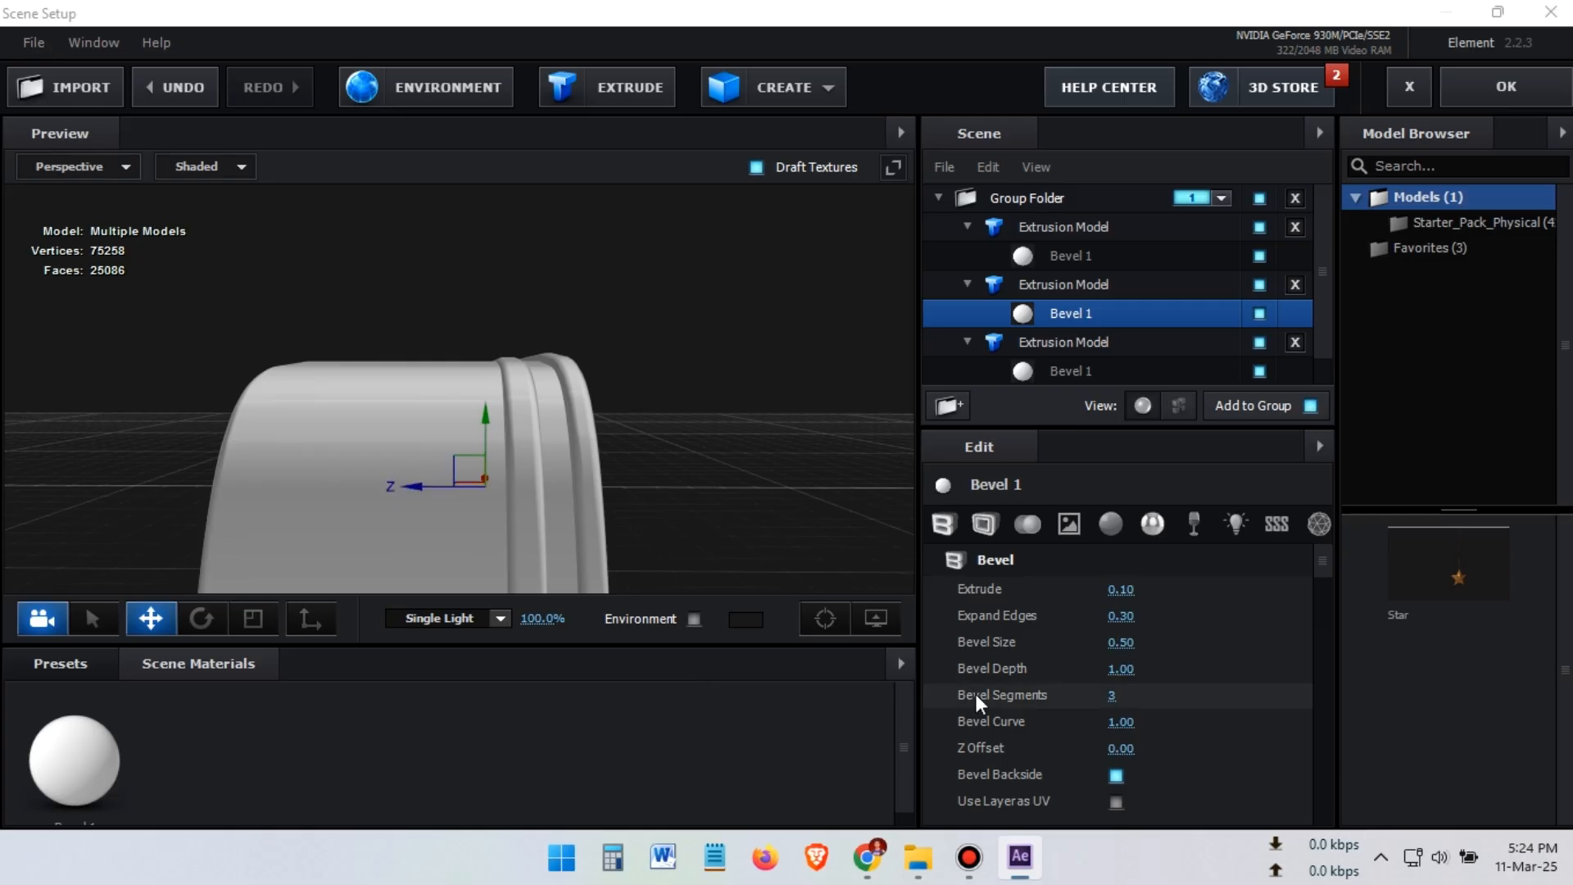
left_click(1120, 590)
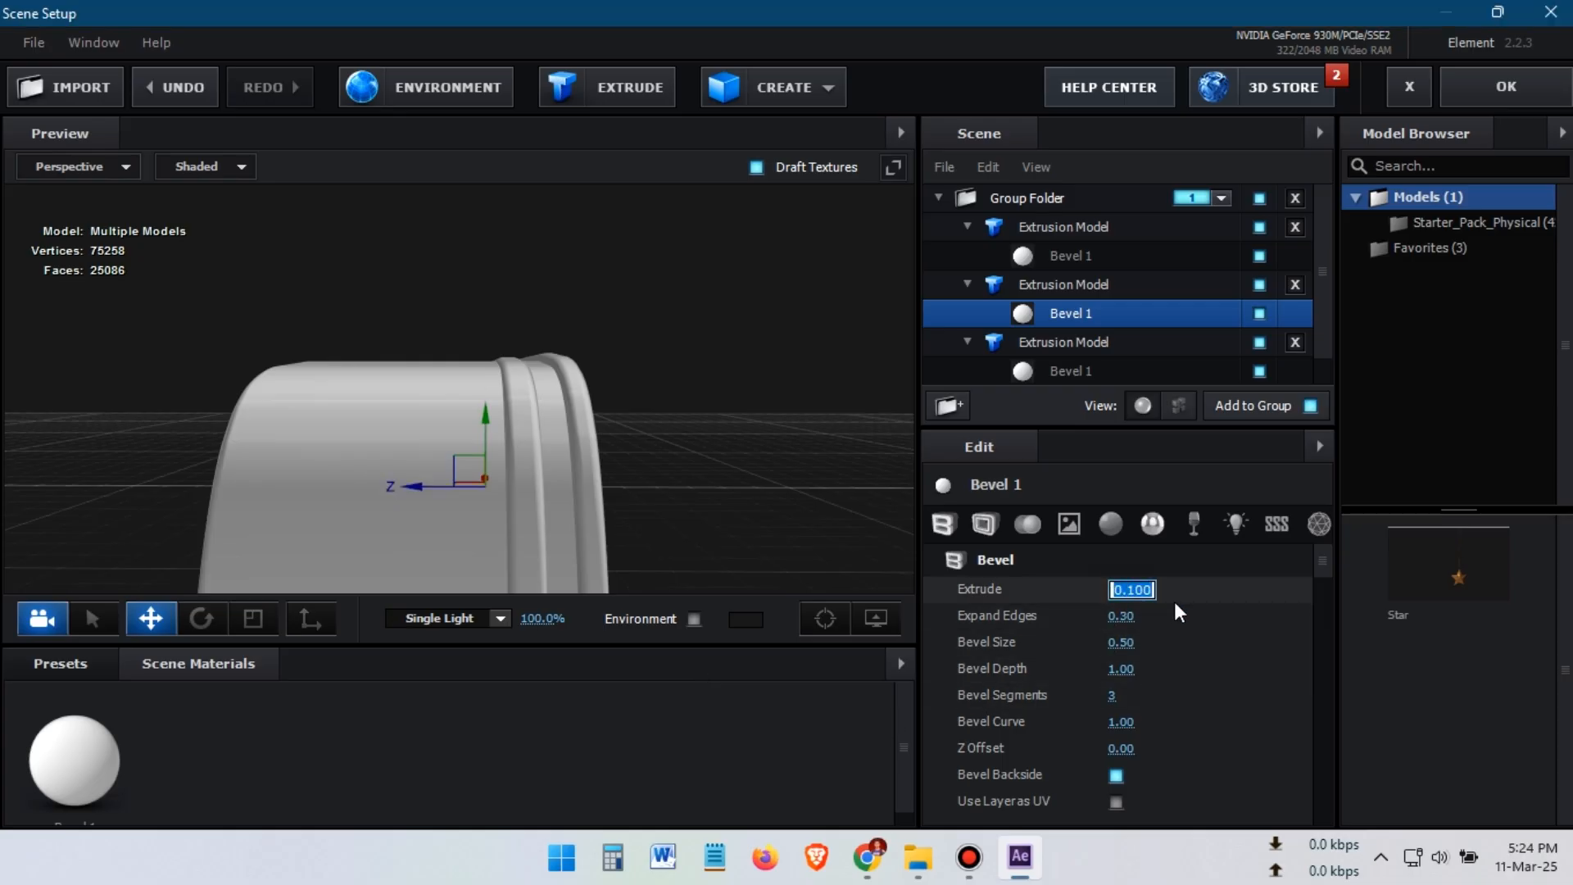
type("0.2")
key("Return")
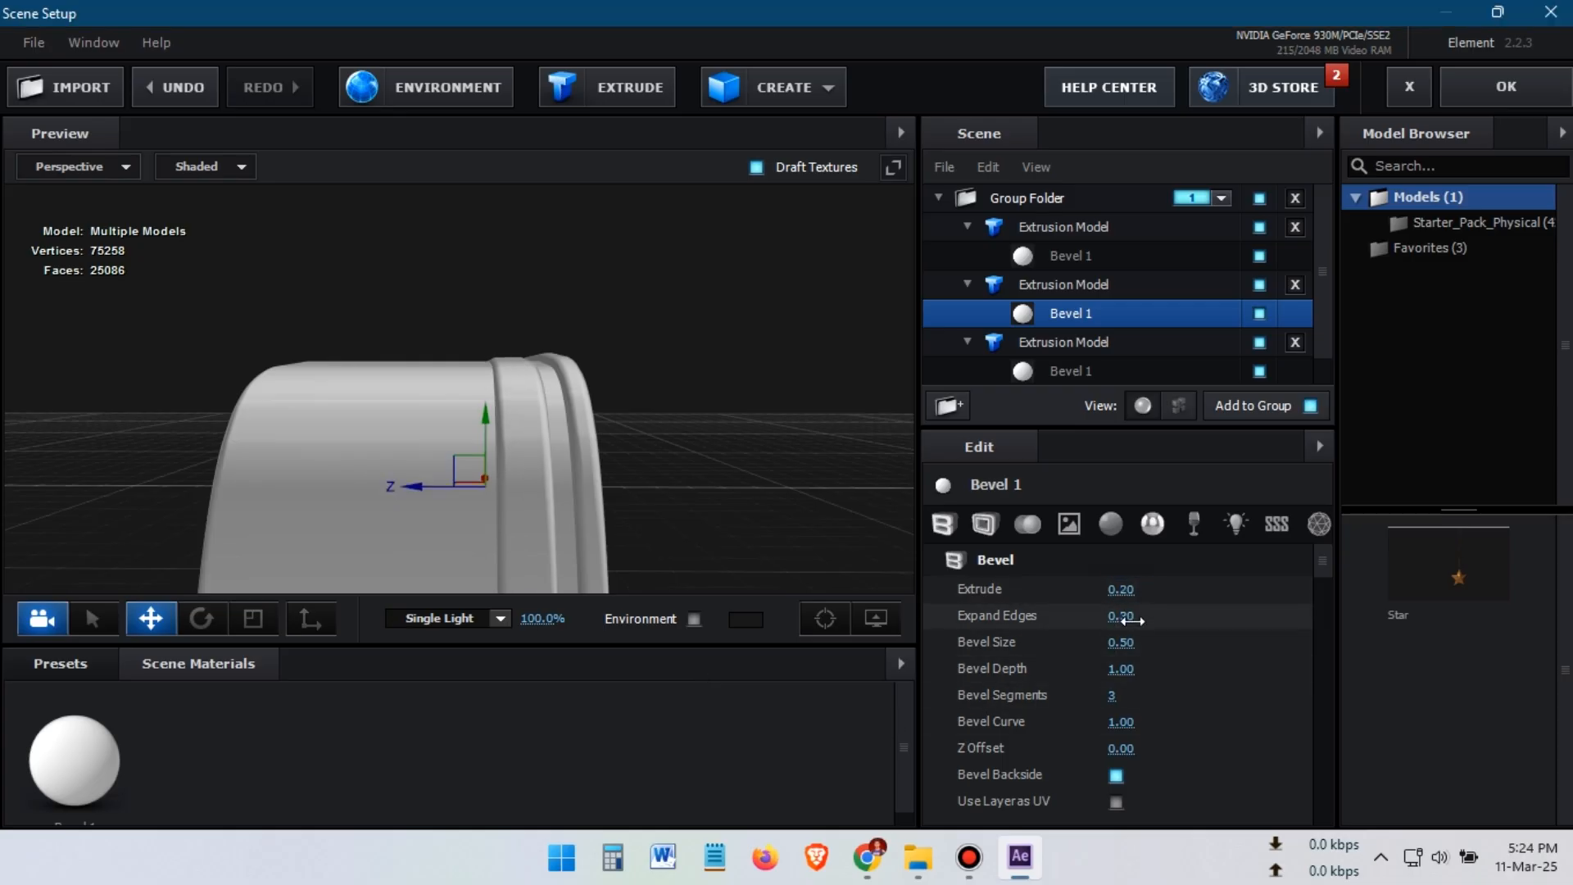
Set the outline copy's Expand Edges to 0.10 and check the rims from the side
left_click(1126, 618)
type(".2")
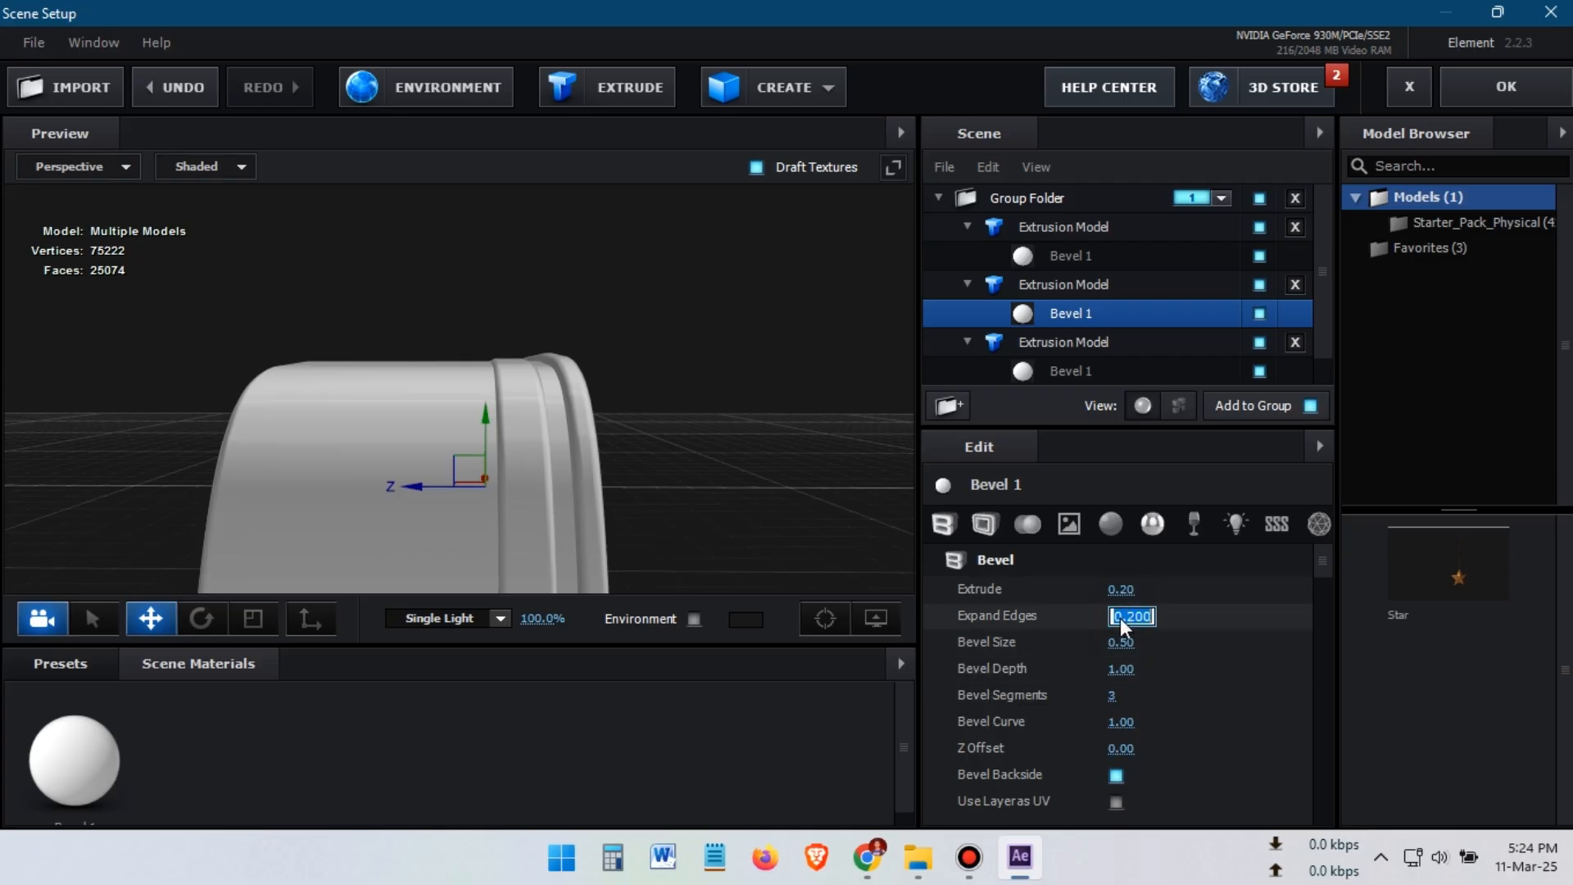
key("Return")
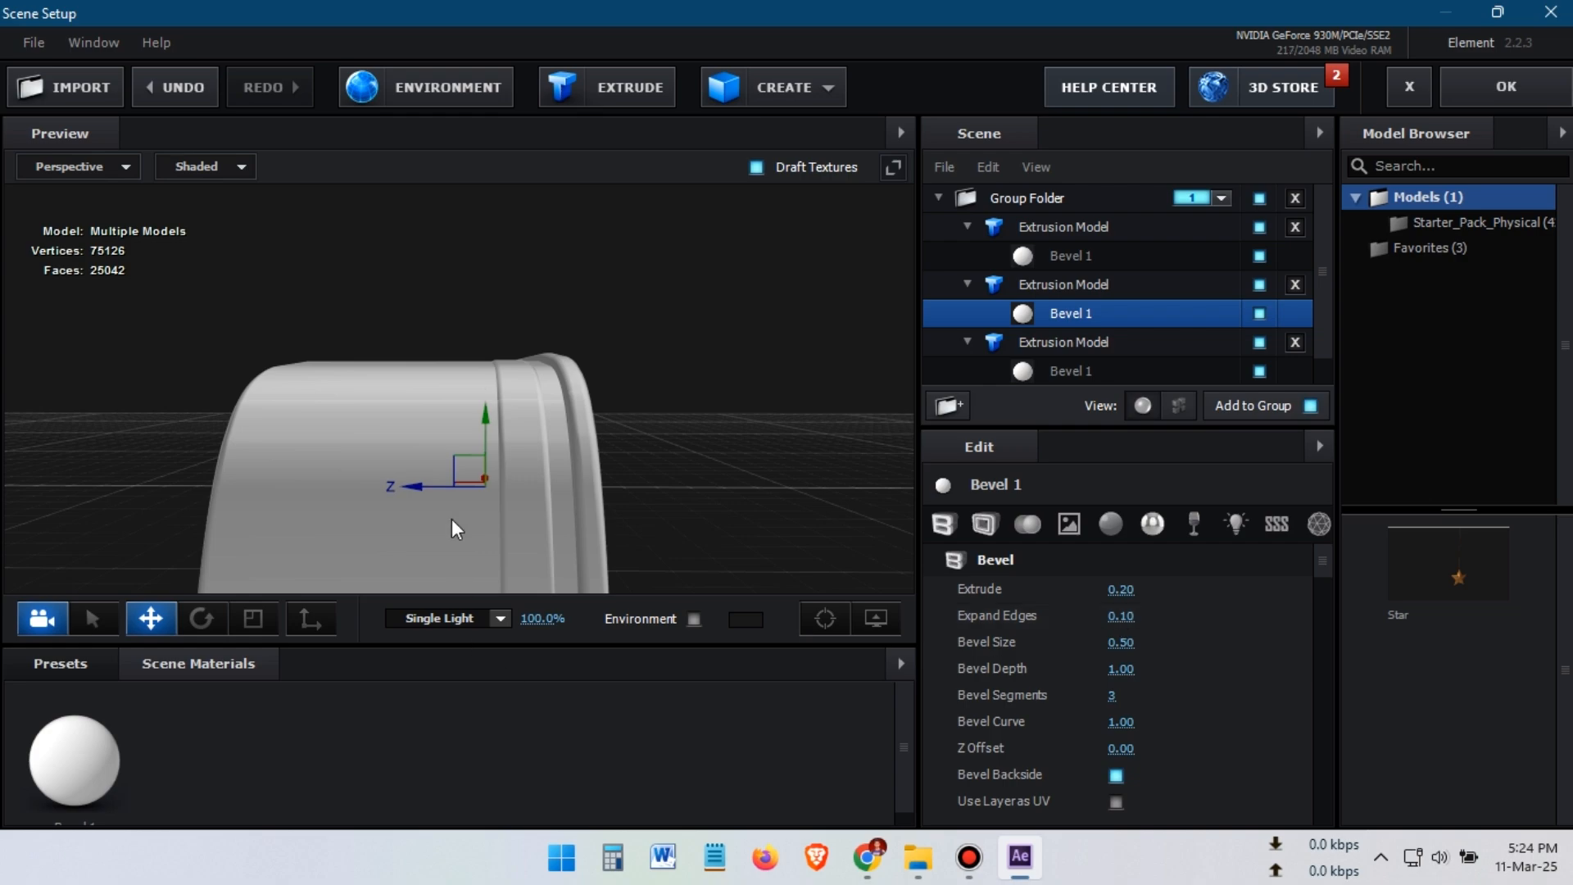
mouse_move(686, 496)
left_mouse_down()
mouse_move(643, 488)
mouse_move(654, 463)
left_mouse_up()
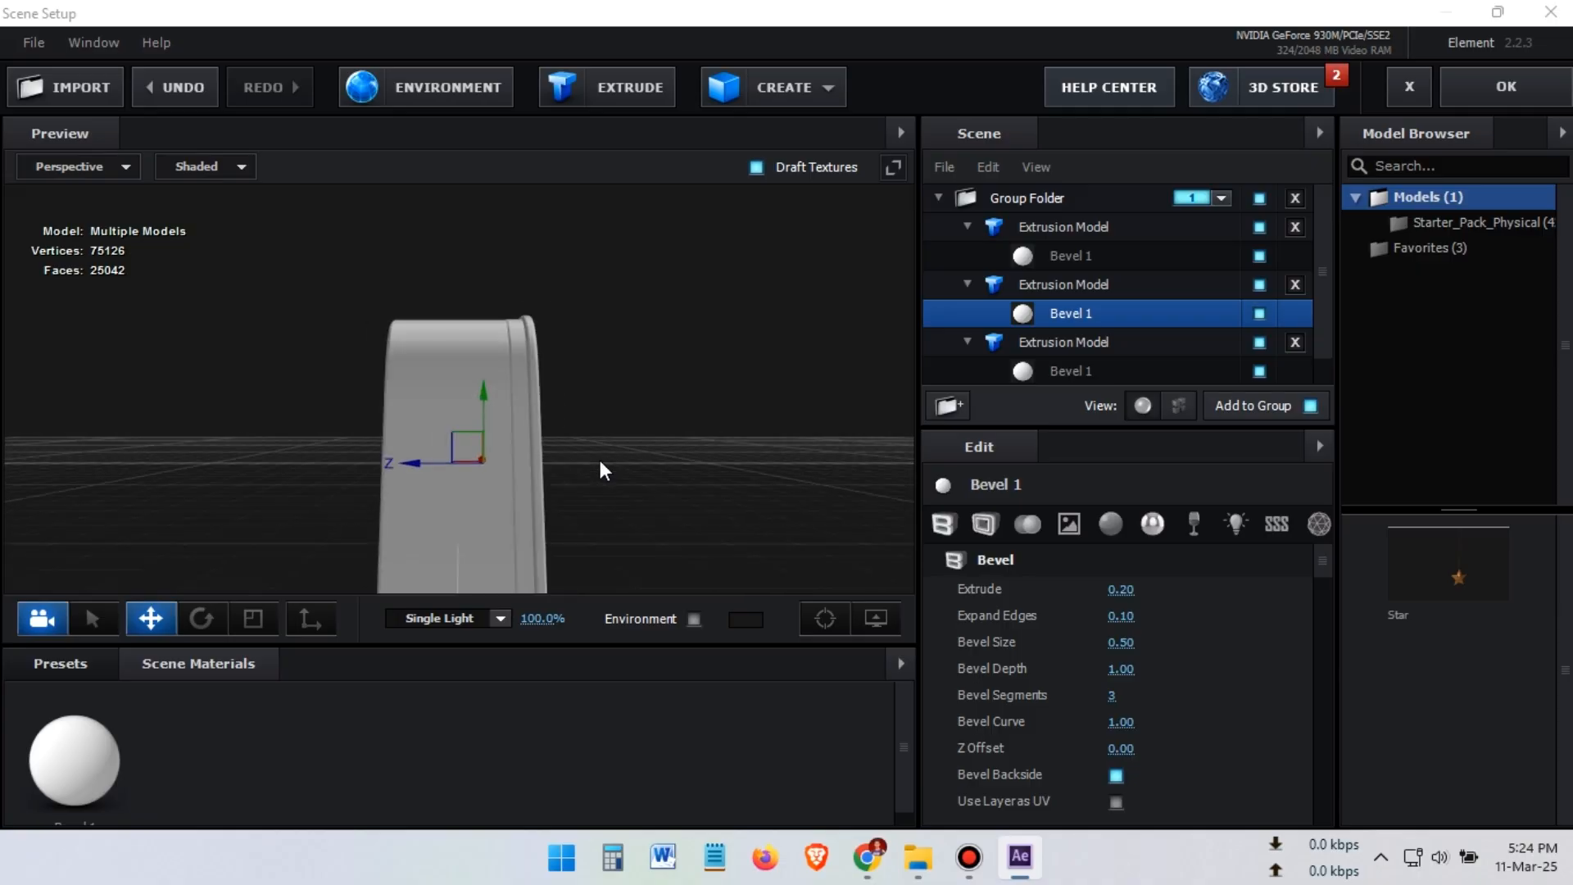
mouse_move(615, 445)
left_mouse_down()
mouse_move(587, 459)
mouse_move(615, 458)
left_mouse_up()
Apply the Gold 2 material preset to the third extrusion model's bevel
left_click(47, 659)
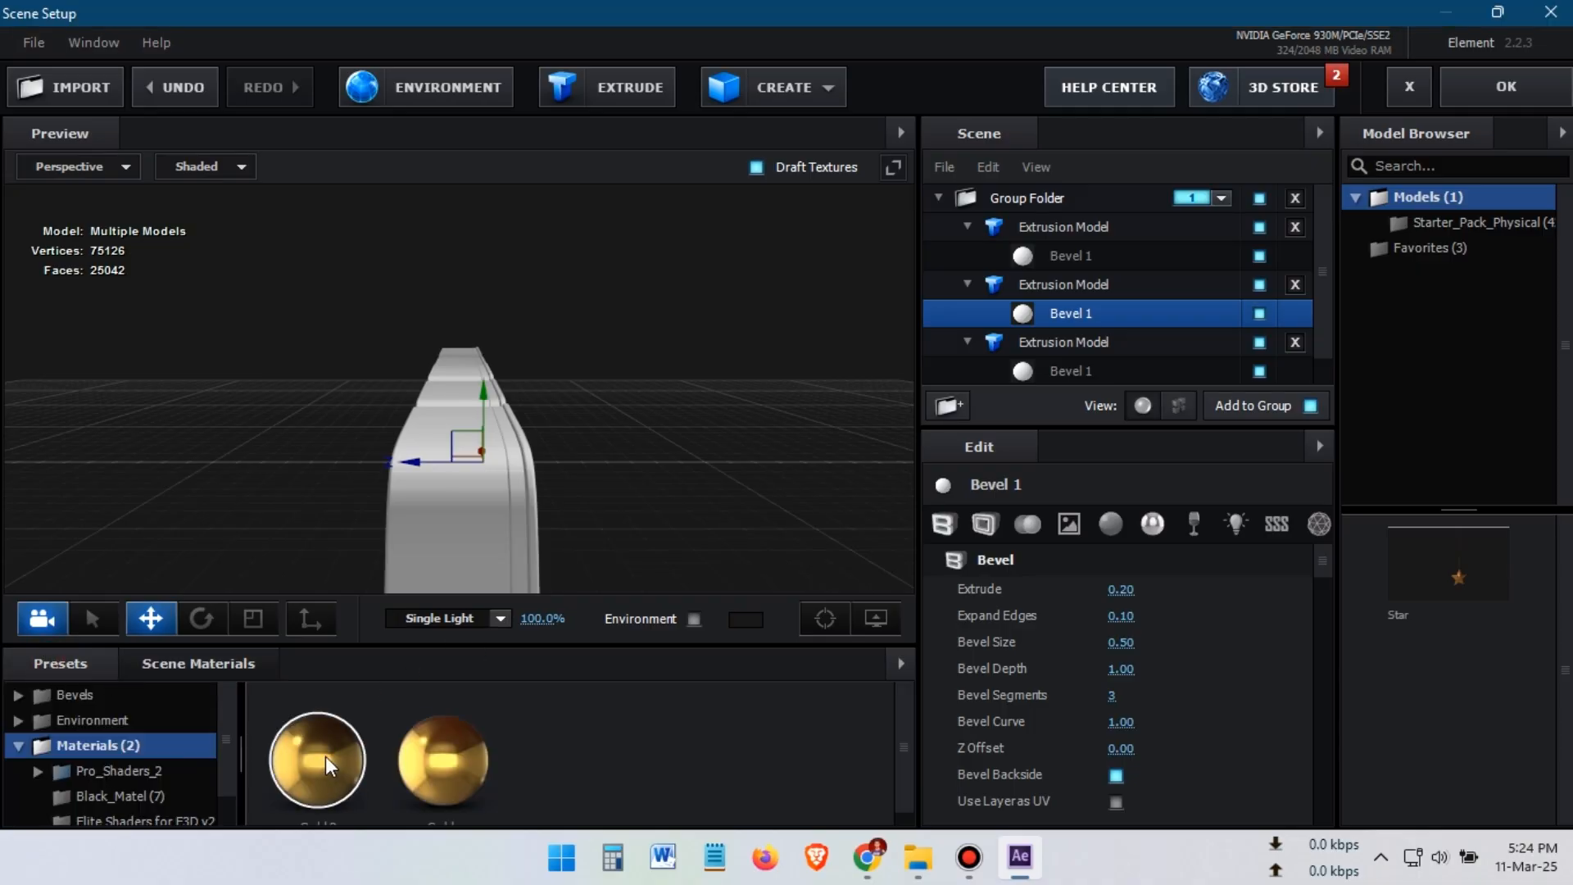
left_click_drag(326, 754, 1074, 371)
left_click_drag(578, 477, 597, 442)
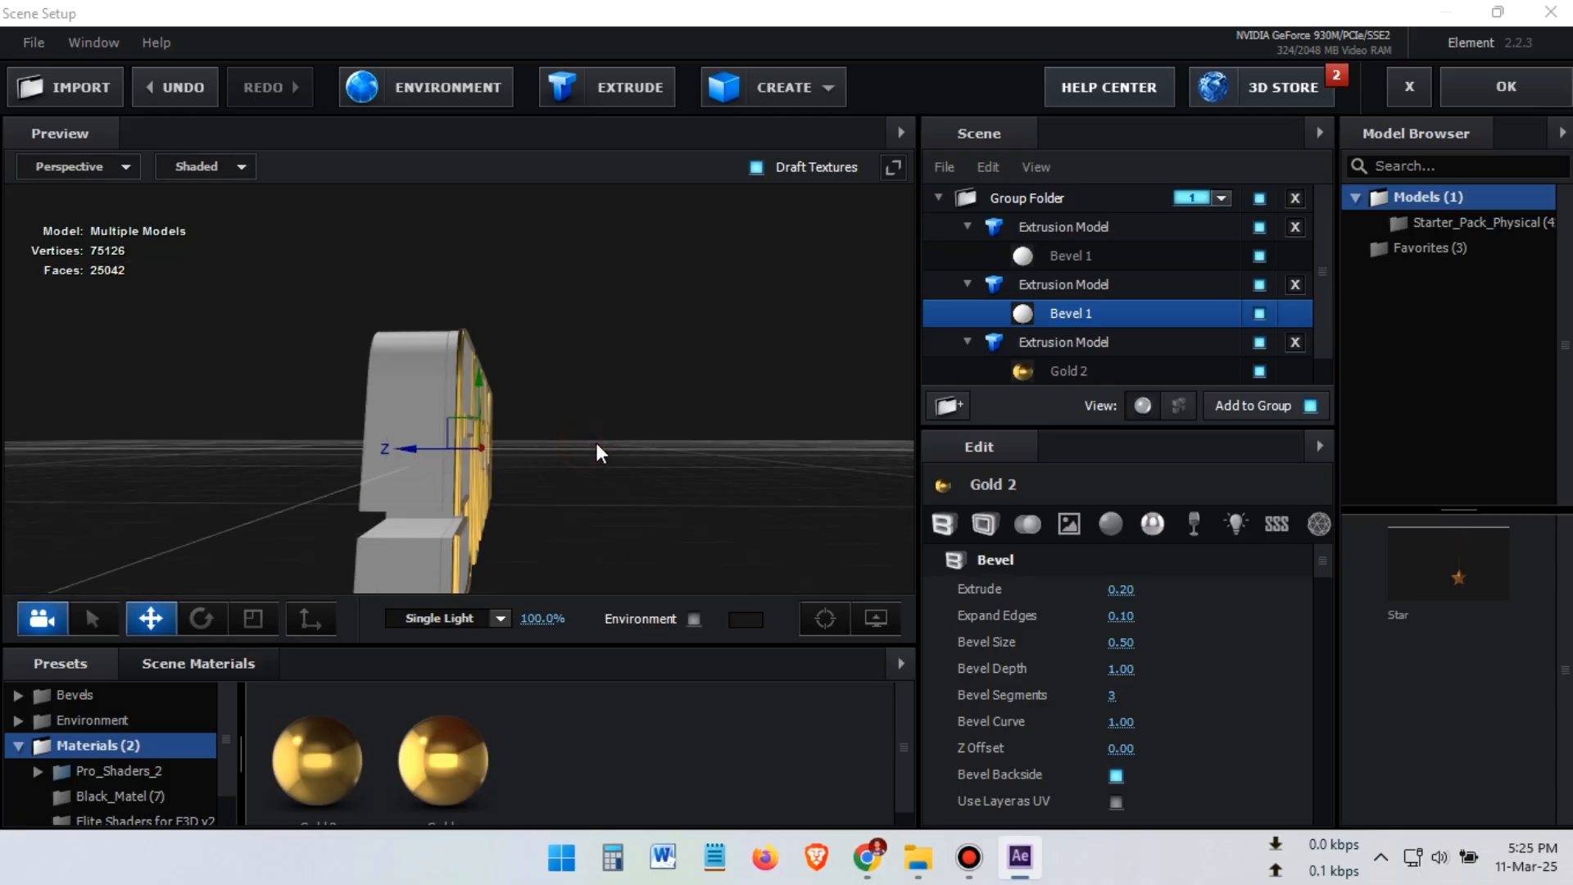
Open the Metal material presets within Pro_Shaders_2 and look through the available metals
scroll(126, 782, "down", 1)
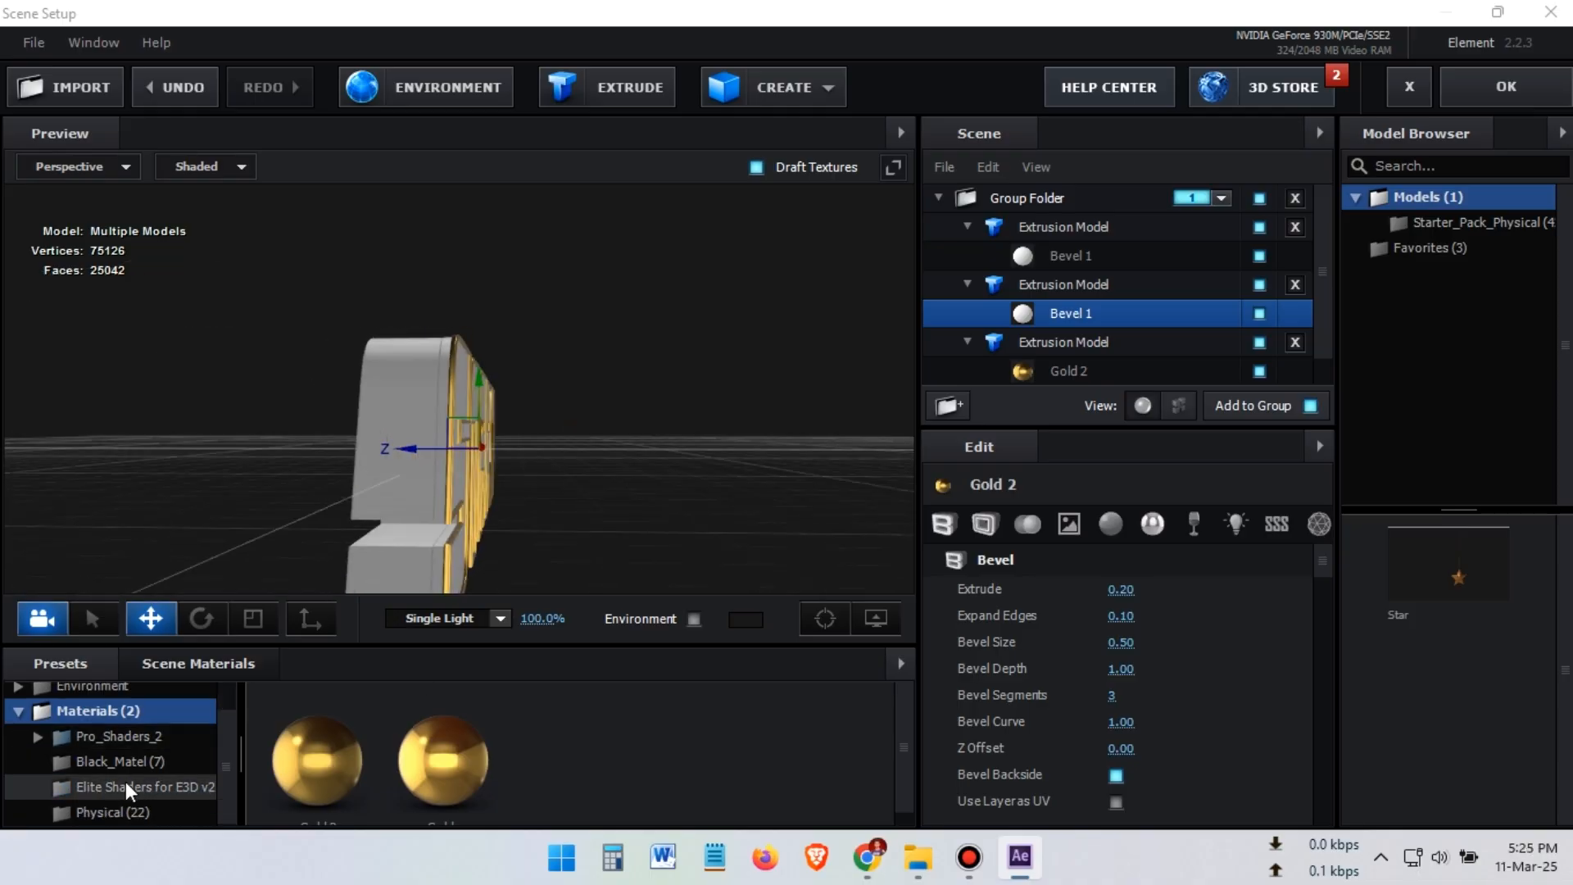
left_click(31, 736)
scroll(150, 743, "down", 5)
left_click(131, 703)
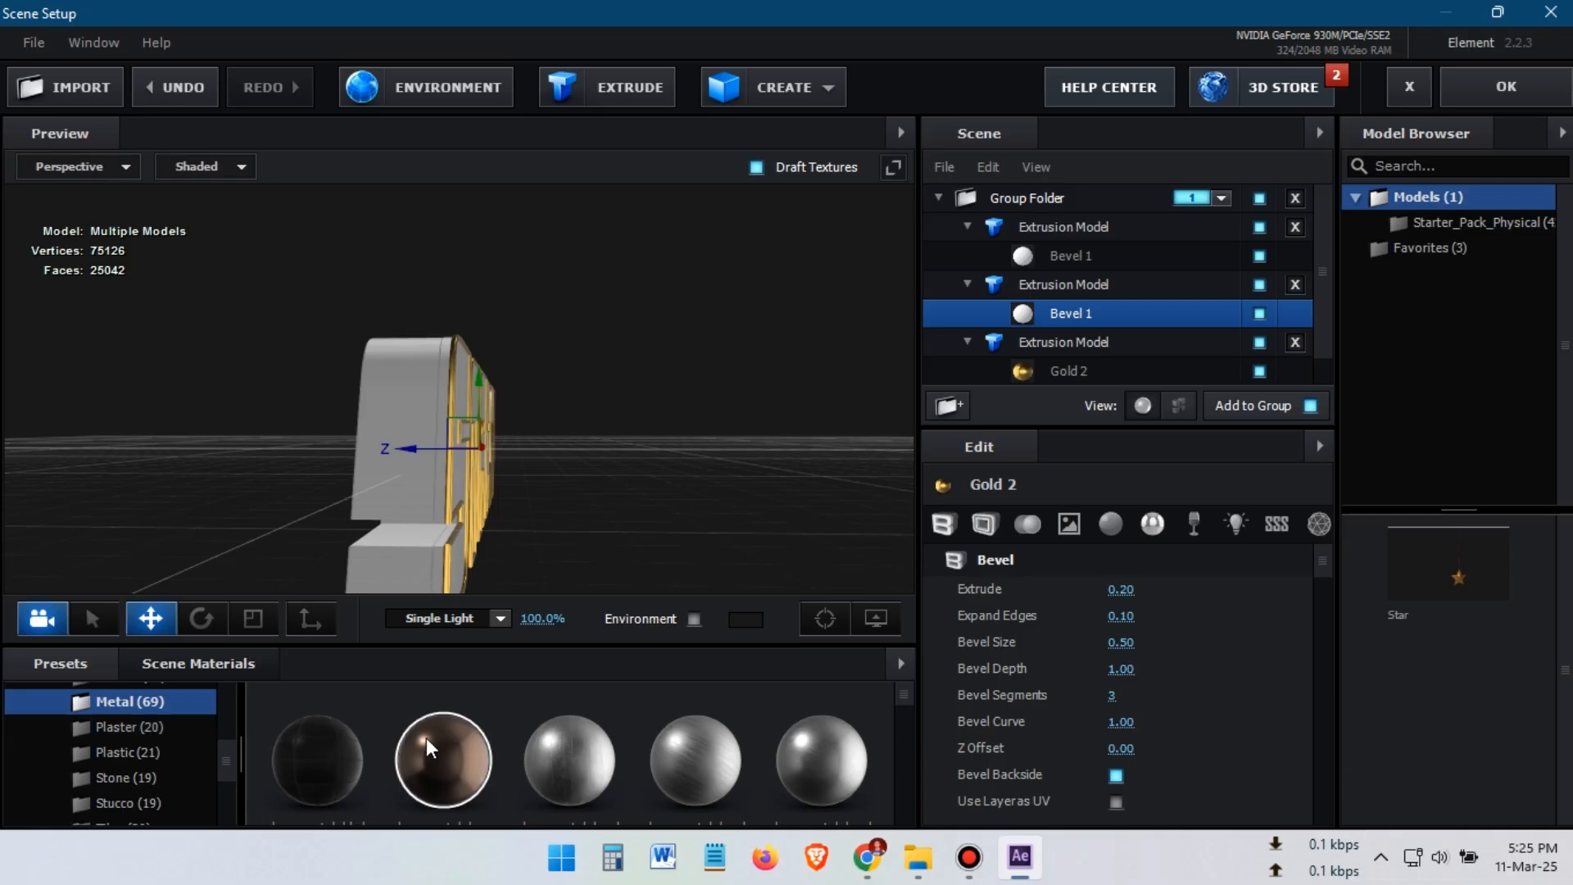
scroll(453, 747, "down", 2)
scroll(423, 765, "up", 1)
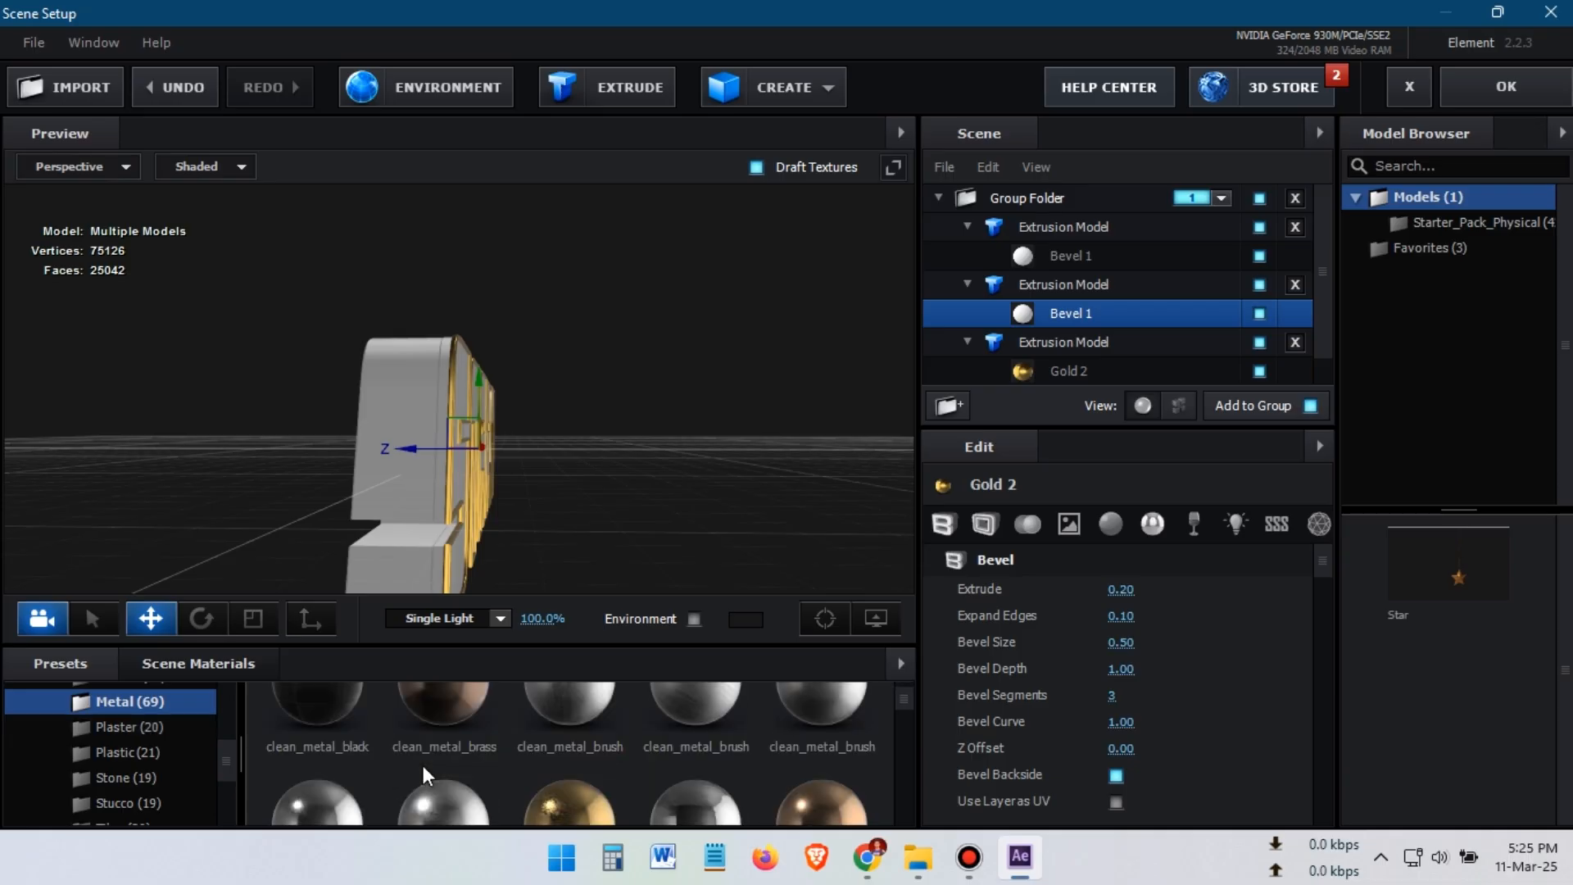
scroll(422, 765, "down", 1)
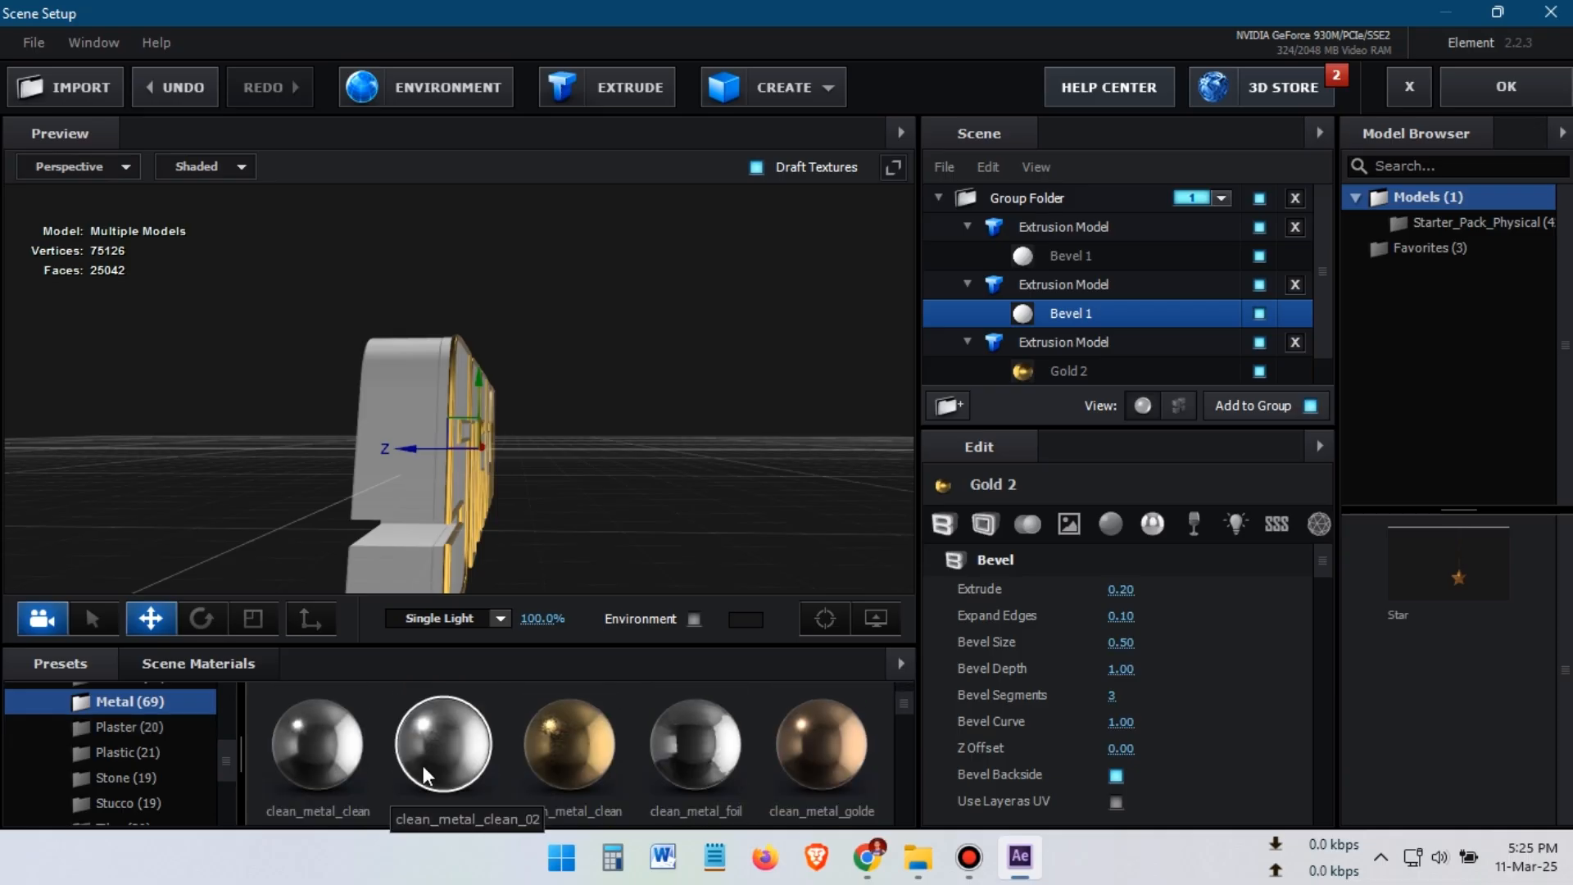
Apply clean_metal_brushed to the first extrusion model and turn off Draft Textures in the preview
scroll(619, 442, "up", 5)
left_click_drag(618, 439, 590, 445)
scroll(587, 447, "down", 3)
scroll(587, 448, "down", 2)
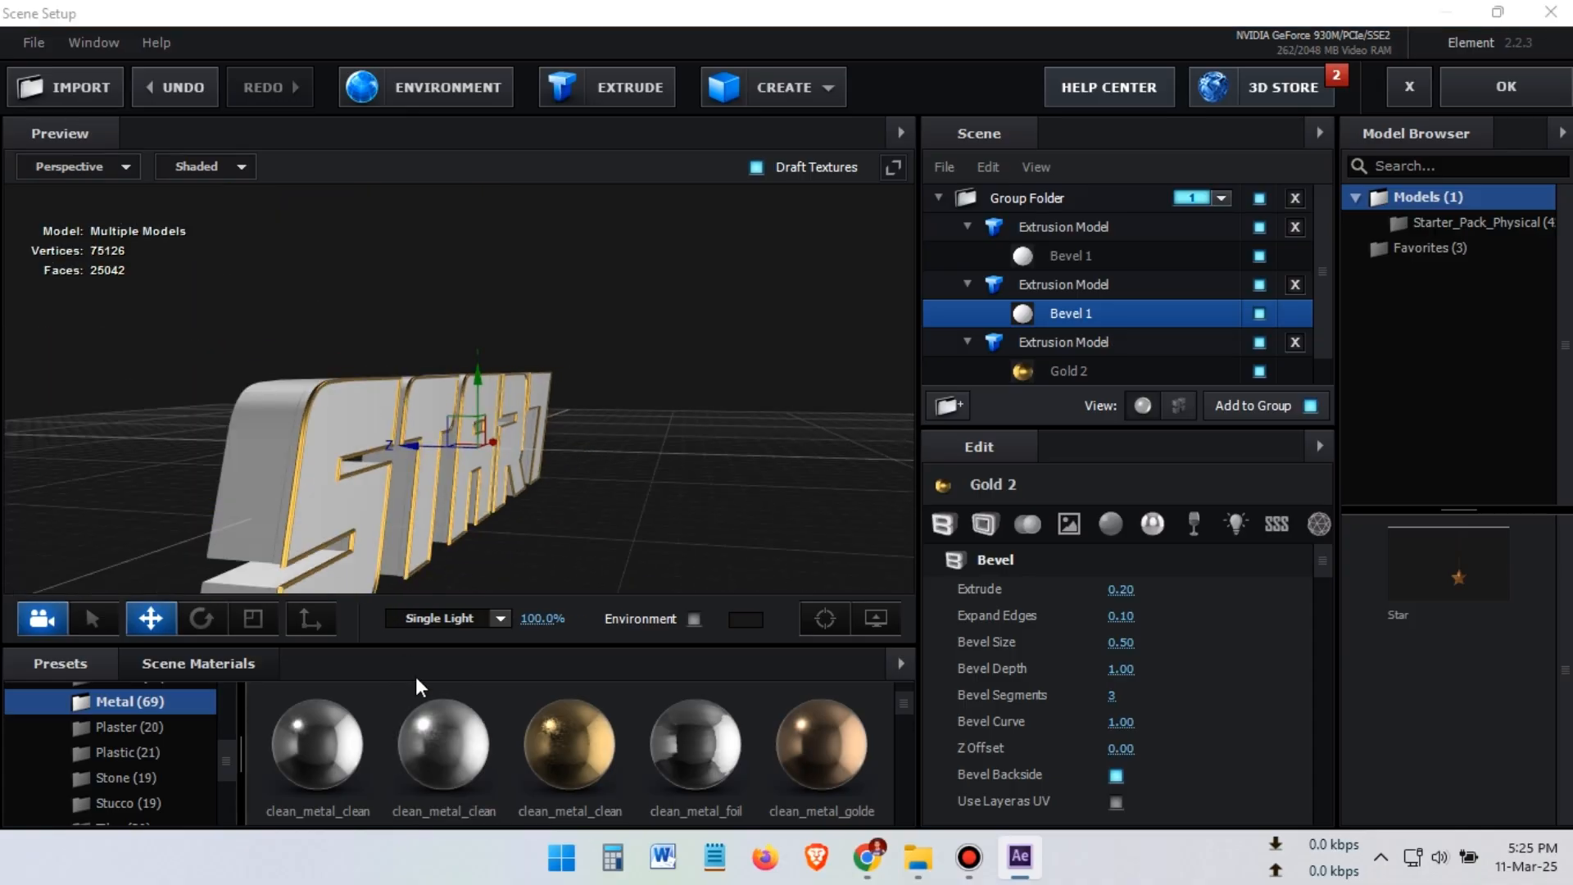
scroll(434, 737, "down", 2)
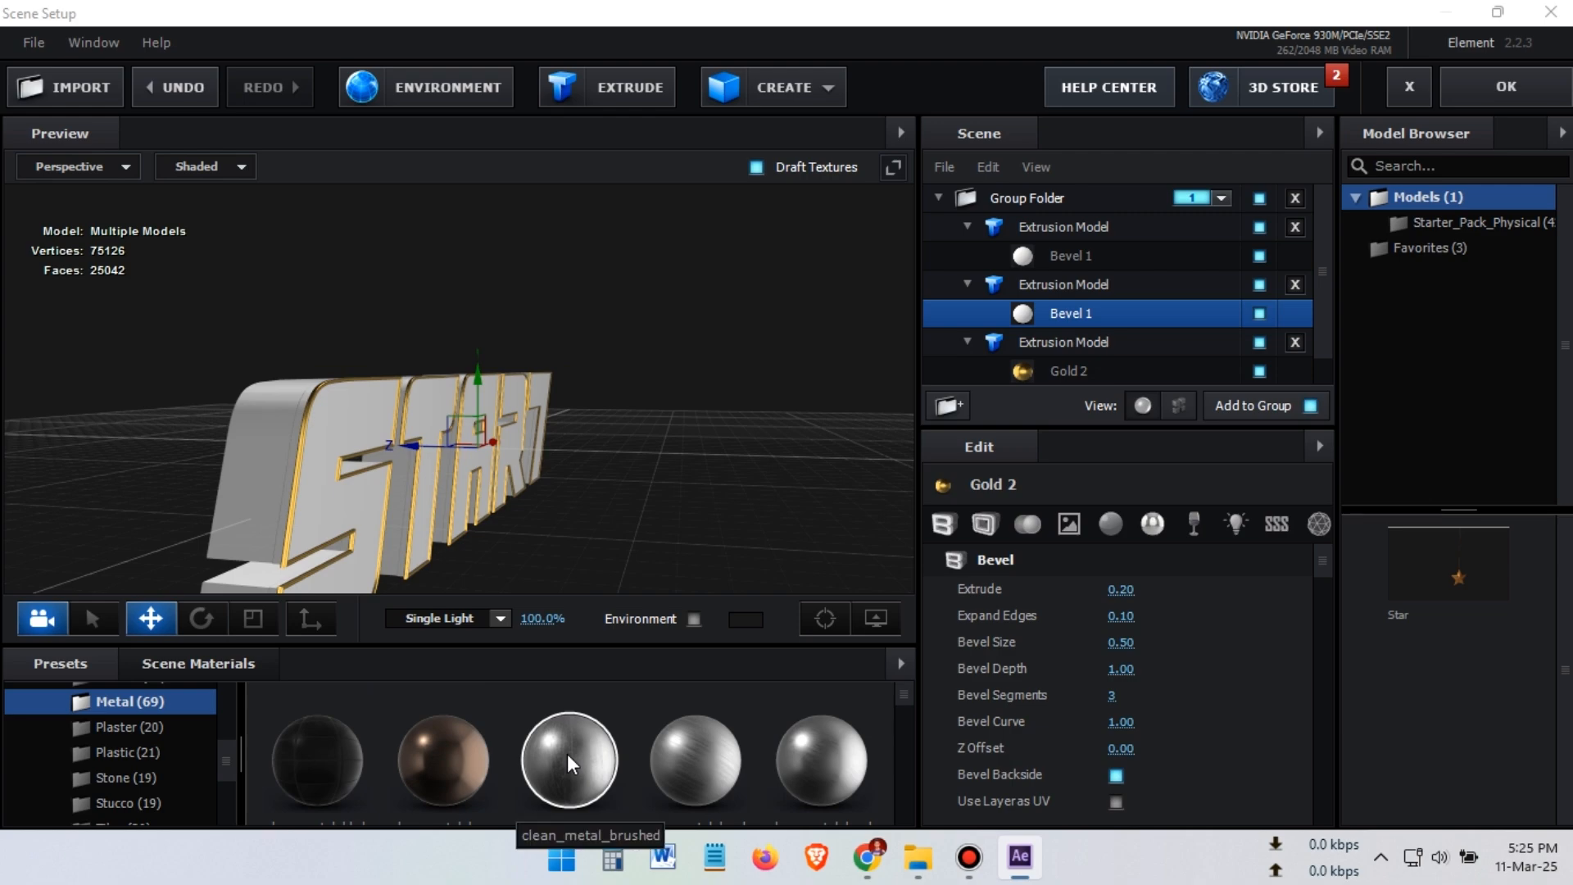
mouse_move(562, 760)
left_mouse_down()
mouse_move(1073, 244)
mouse_move(1067, 259)
left_mouse_up()
mouse_move(632, 460)
left_mouse_down()
mouse_move(683, 456)
mouse_move(666, 430)
mouse_move(644, 435)
mouse_move(638, 495)
mouse_move(564, 526)
mouse_move(561, 420)
mouse_move(646, 420)
mouse_move(639, 443)
left_mouse_up()
left_click(755, 167)
Try the clean_metal_foil material on the second extrusion model and inspect it from the side
scroll(639, 774, "down", 1)
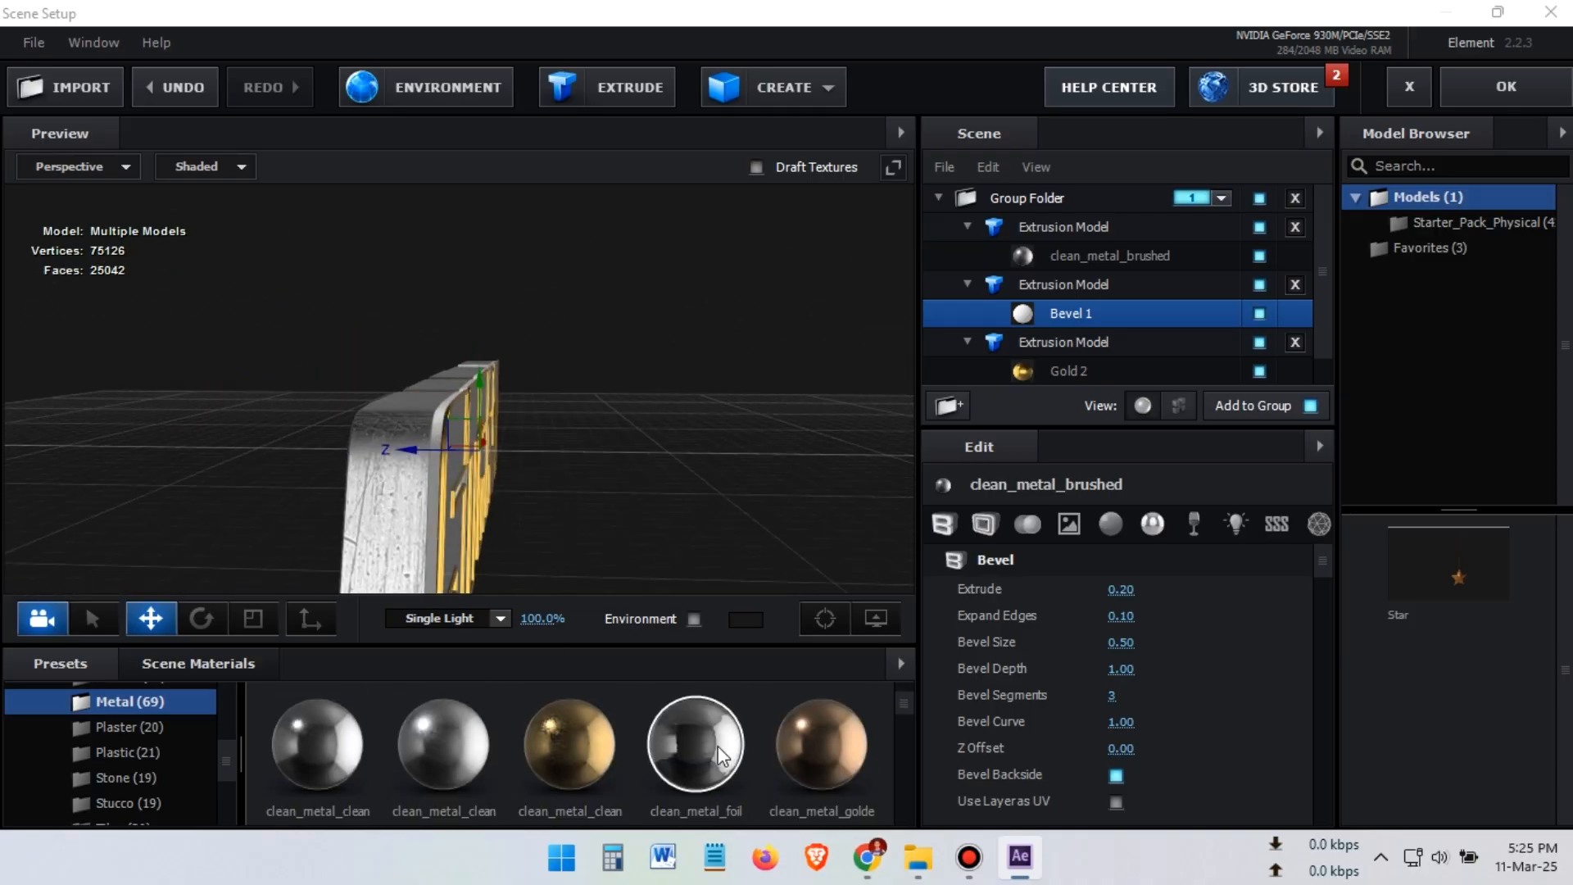
left_click_drag(713, 754, 1075, 318)
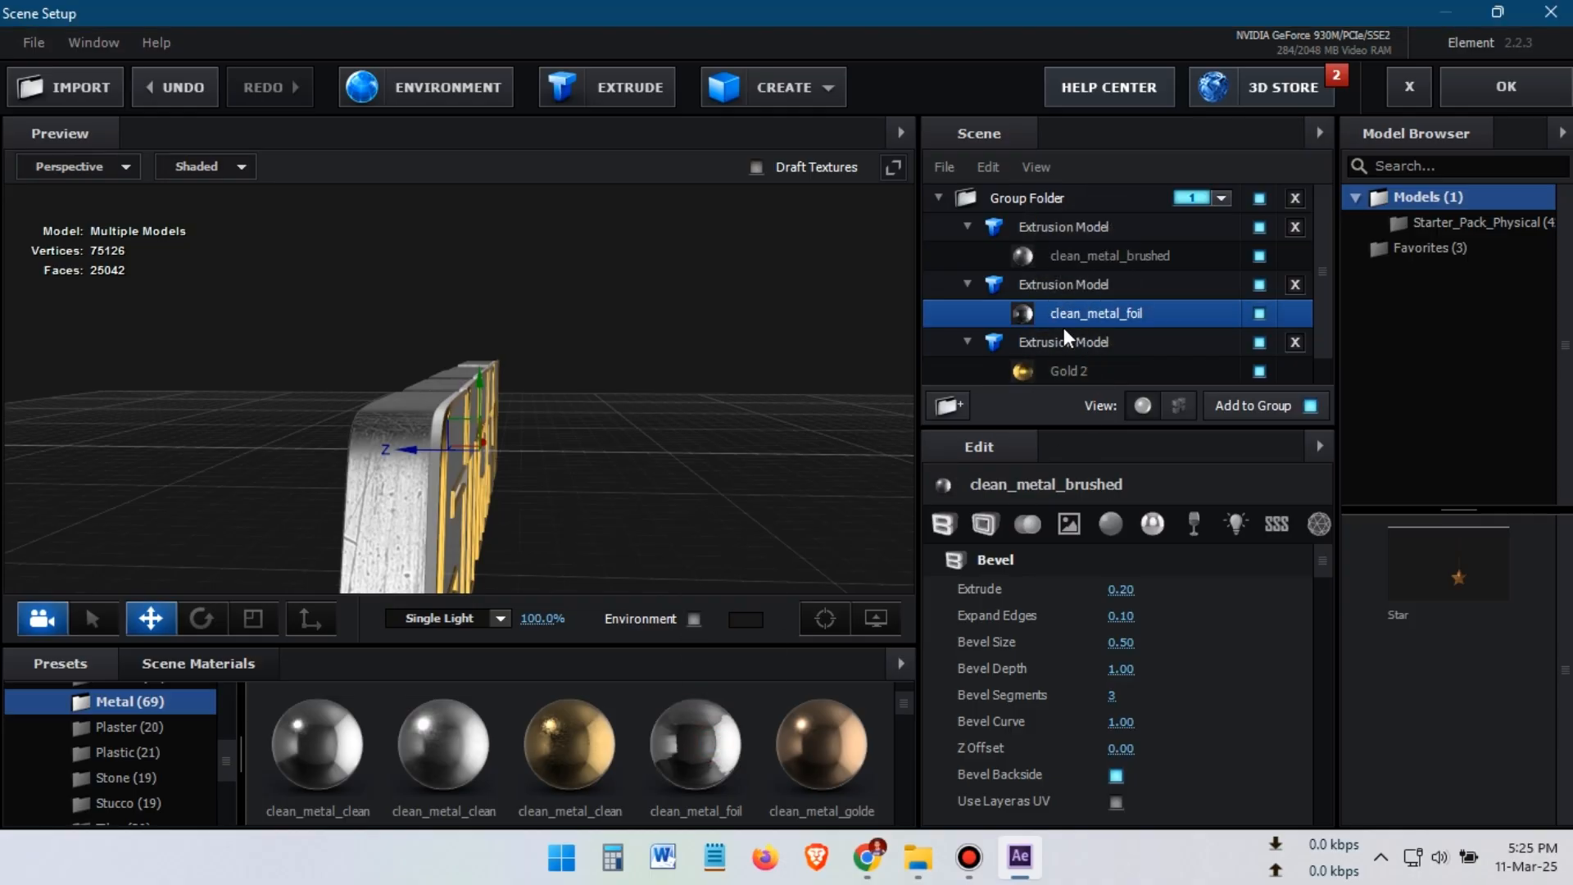
left_click_drag(728, 474, 655, 421)
scroll(762, 740, "down", 1)
scroll(735, 750, "up", 1)
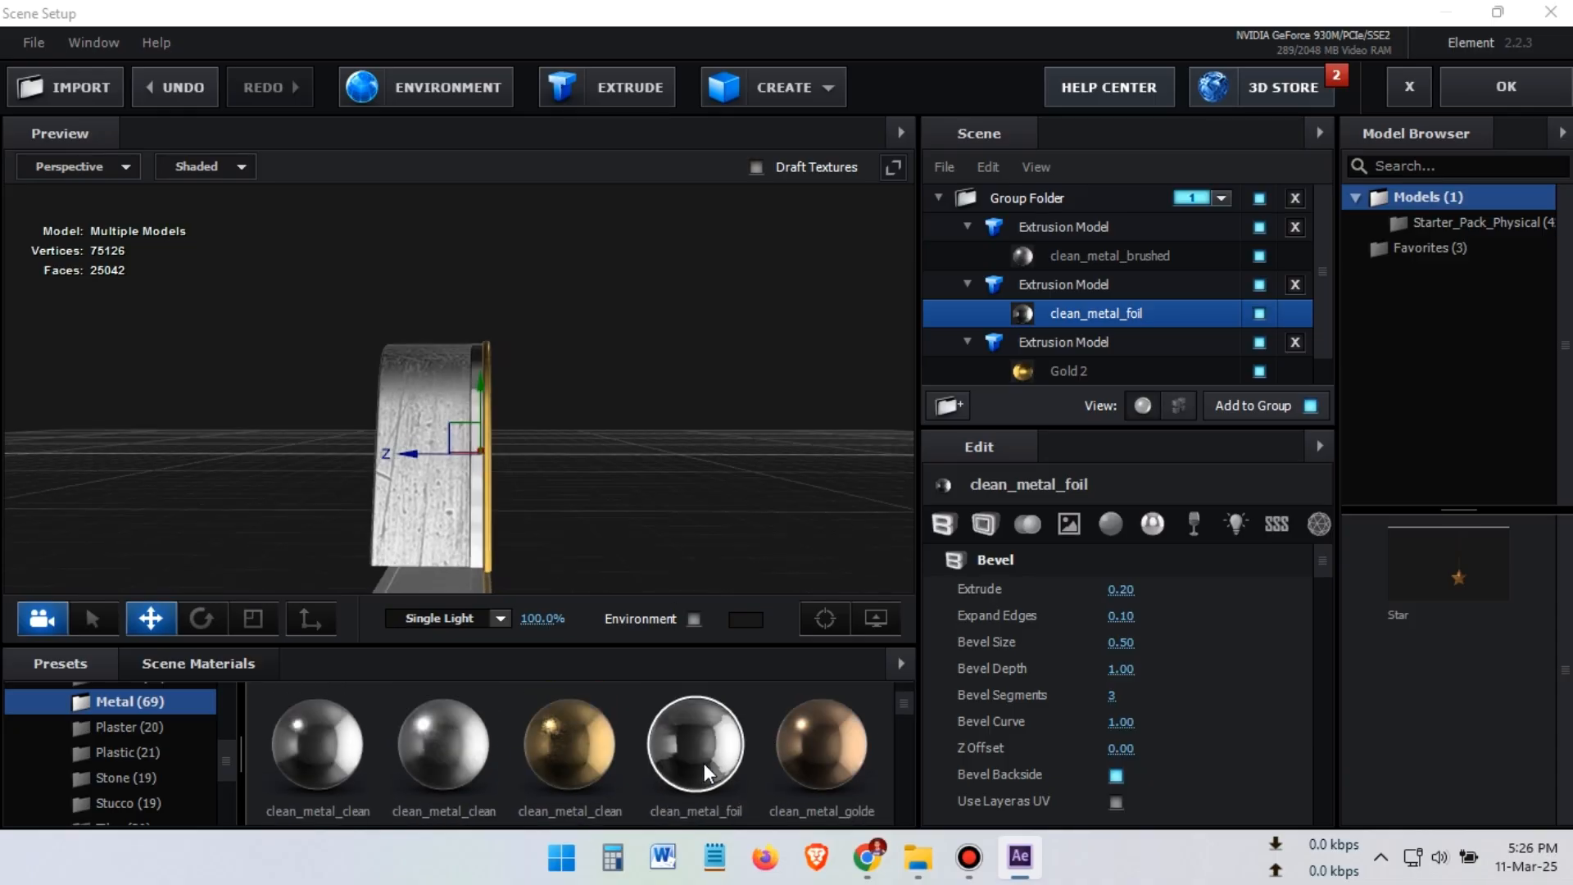
Apply clean_metal_clean_gold to the second extrusion model and inspect the gold rims from several angles
left_click_drag(607, 770, 1098, 318)
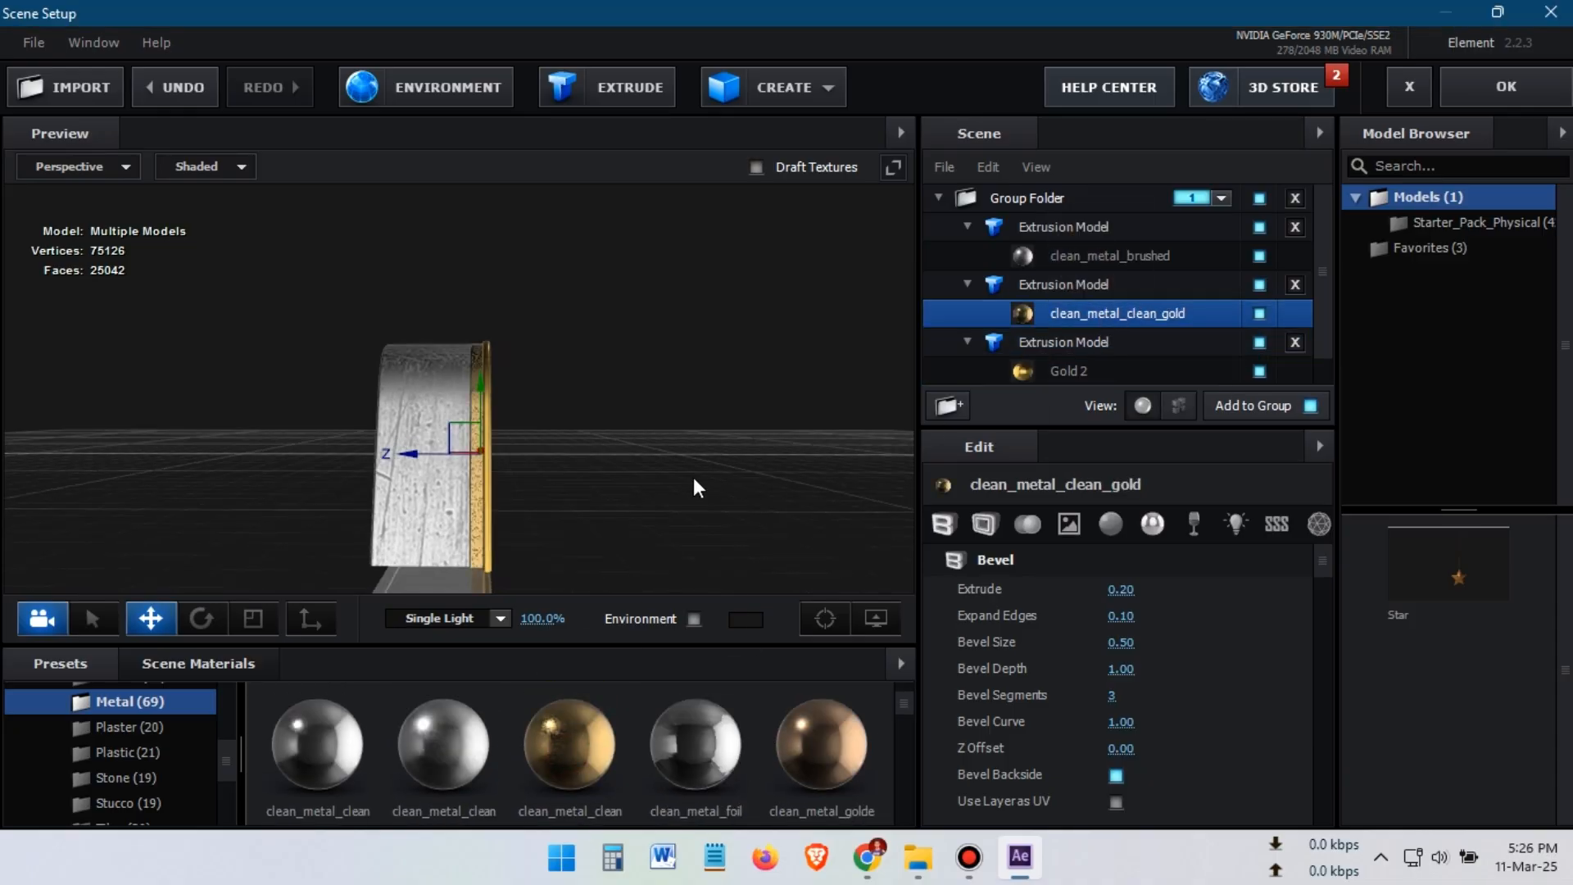
scroll(617, 488, "down", 2)
scroll(615, 490, "up", 8)
scroll(626, 446, "down", 4)
left_click_drag(593, 399, 522, 413)
Duplicate the brushed-metal base model and move the copy forward along its Z axis
left_click(1057, 229)
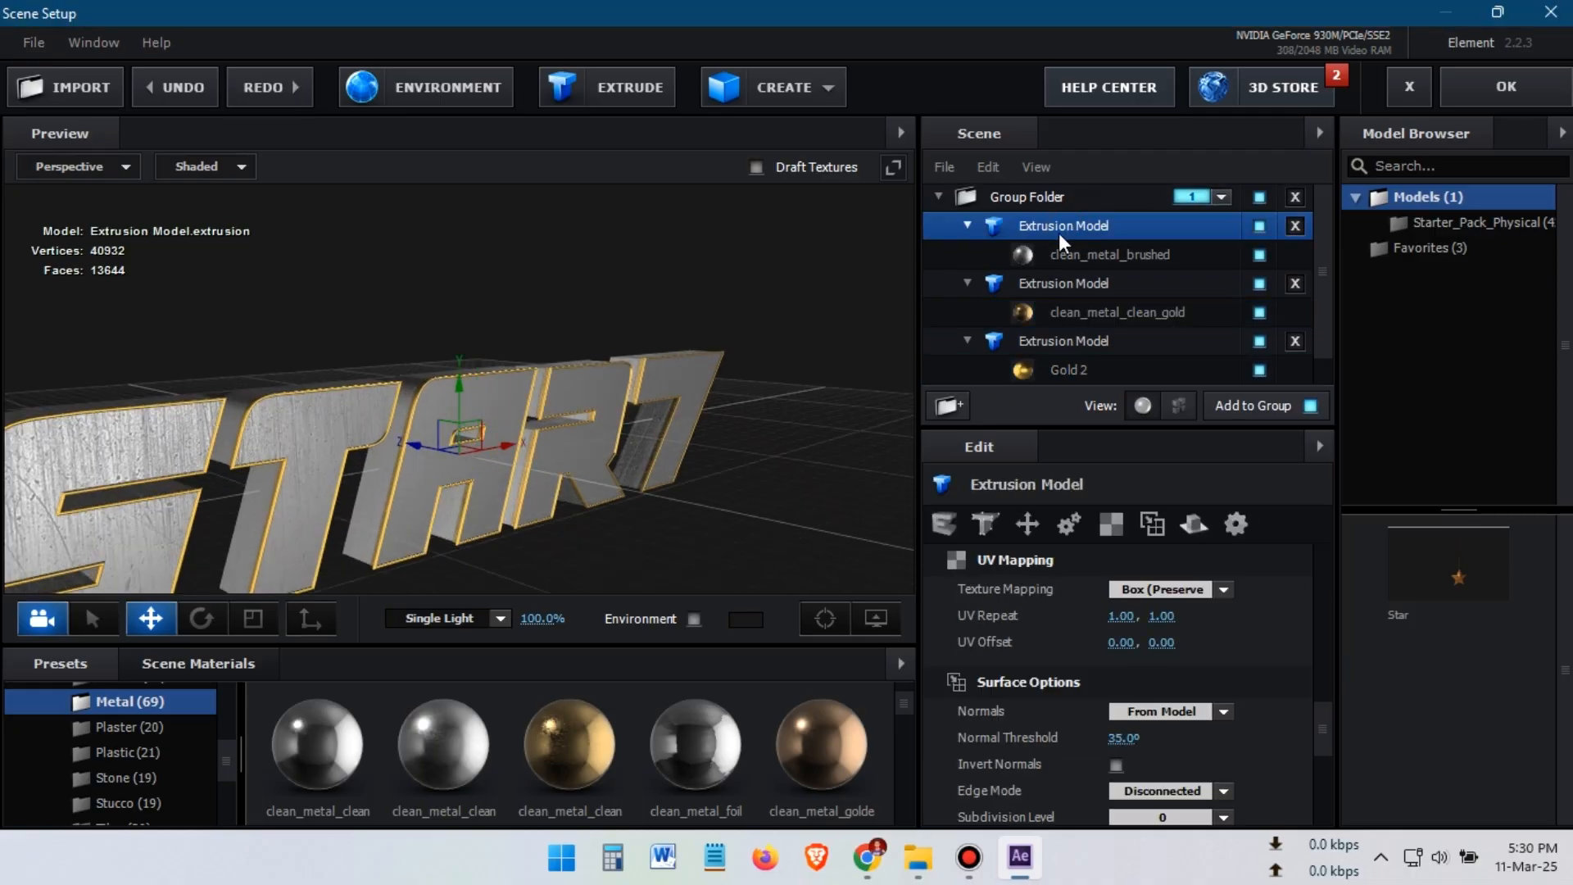
right_click(1055, 230)
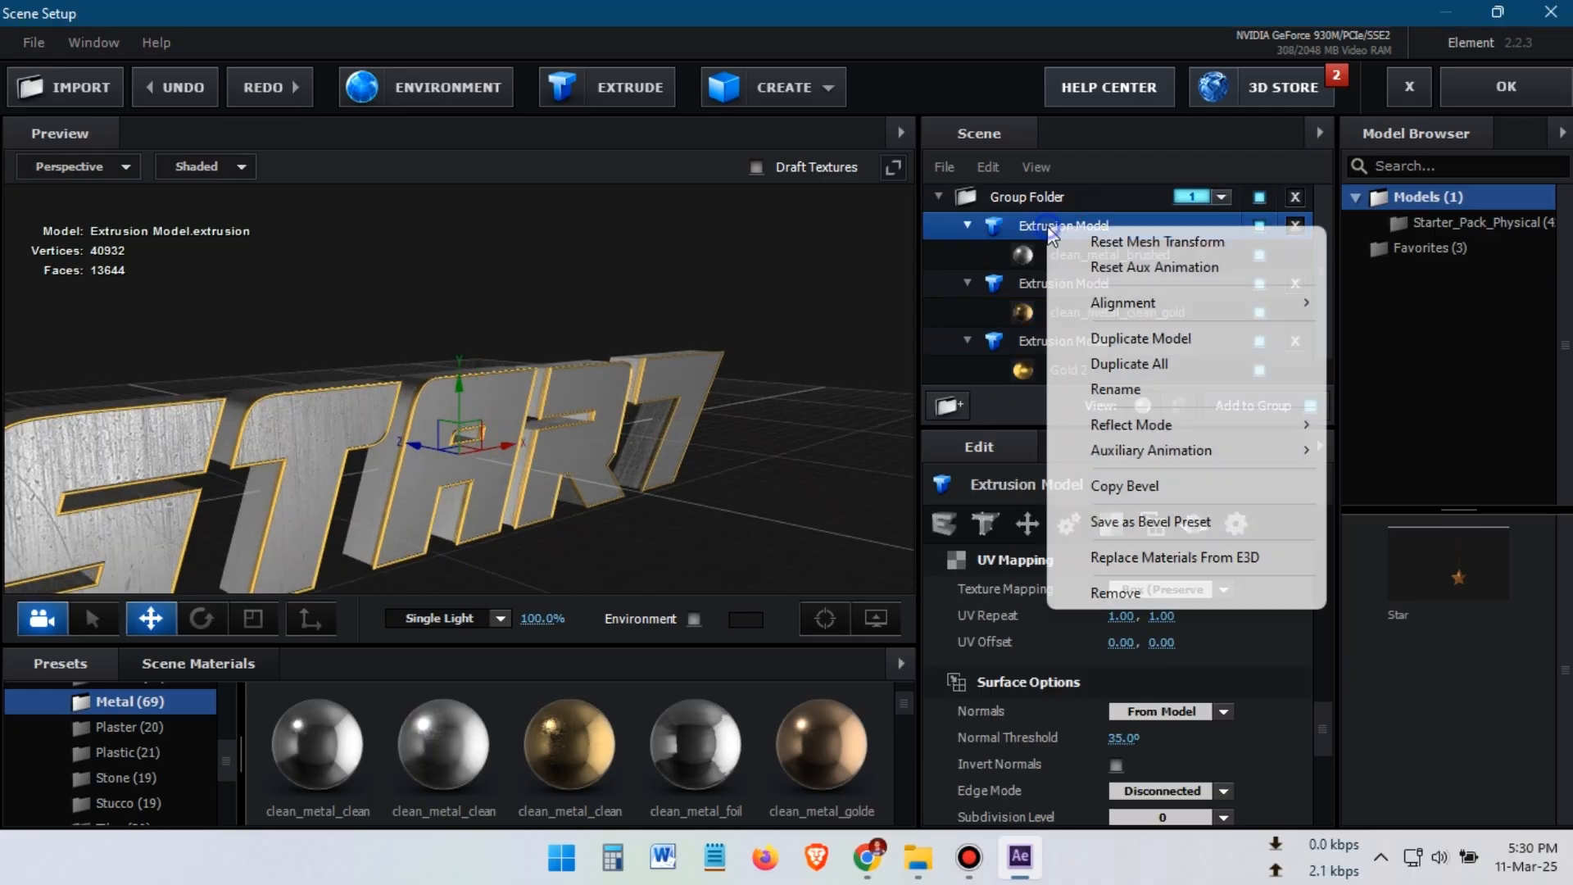
left_click(1144, 336)
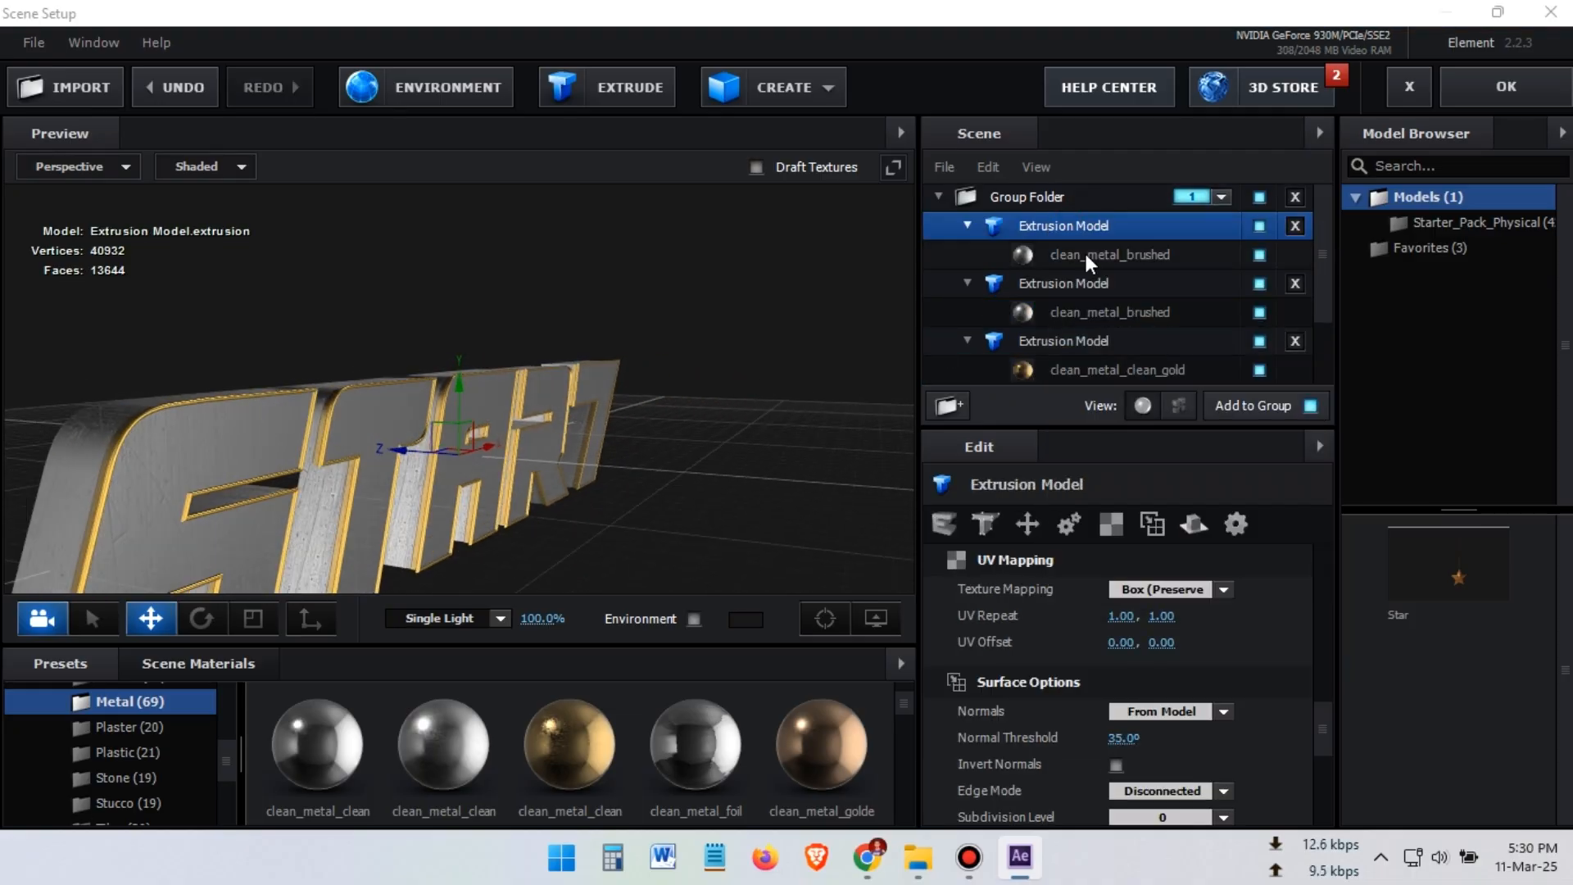
left_click(1085, 254)
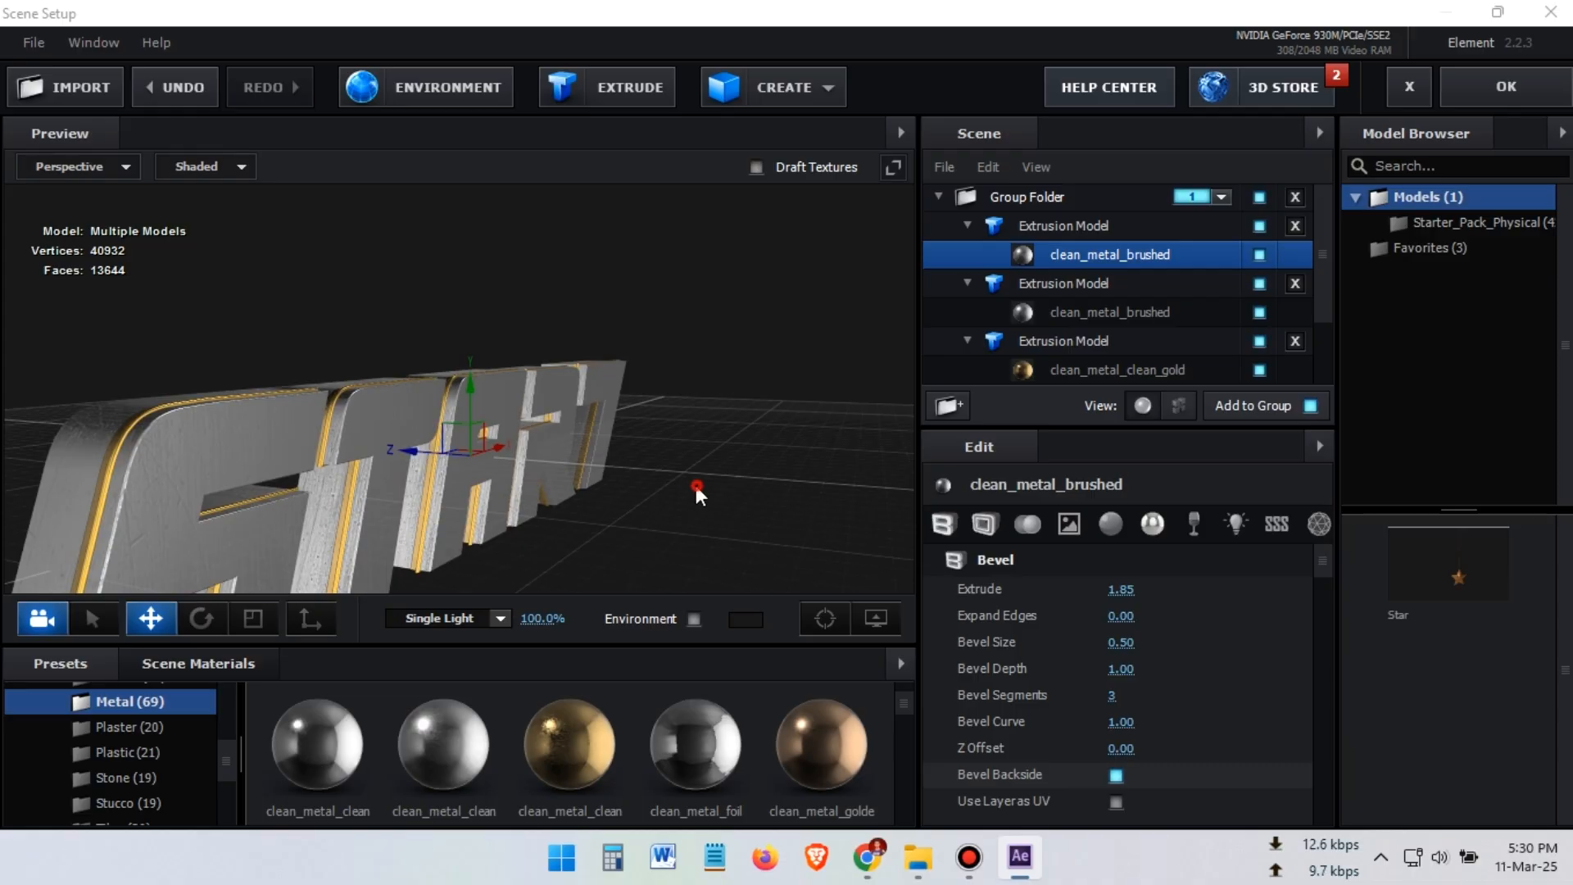
left_click_drag(696, 485, 719, 474)
Try clean_metal_brushed_clean_02, clean_metal_brushed_clean_01 and another clean metal material on the duplicated base model
scroll(646, 746, "up", 2)
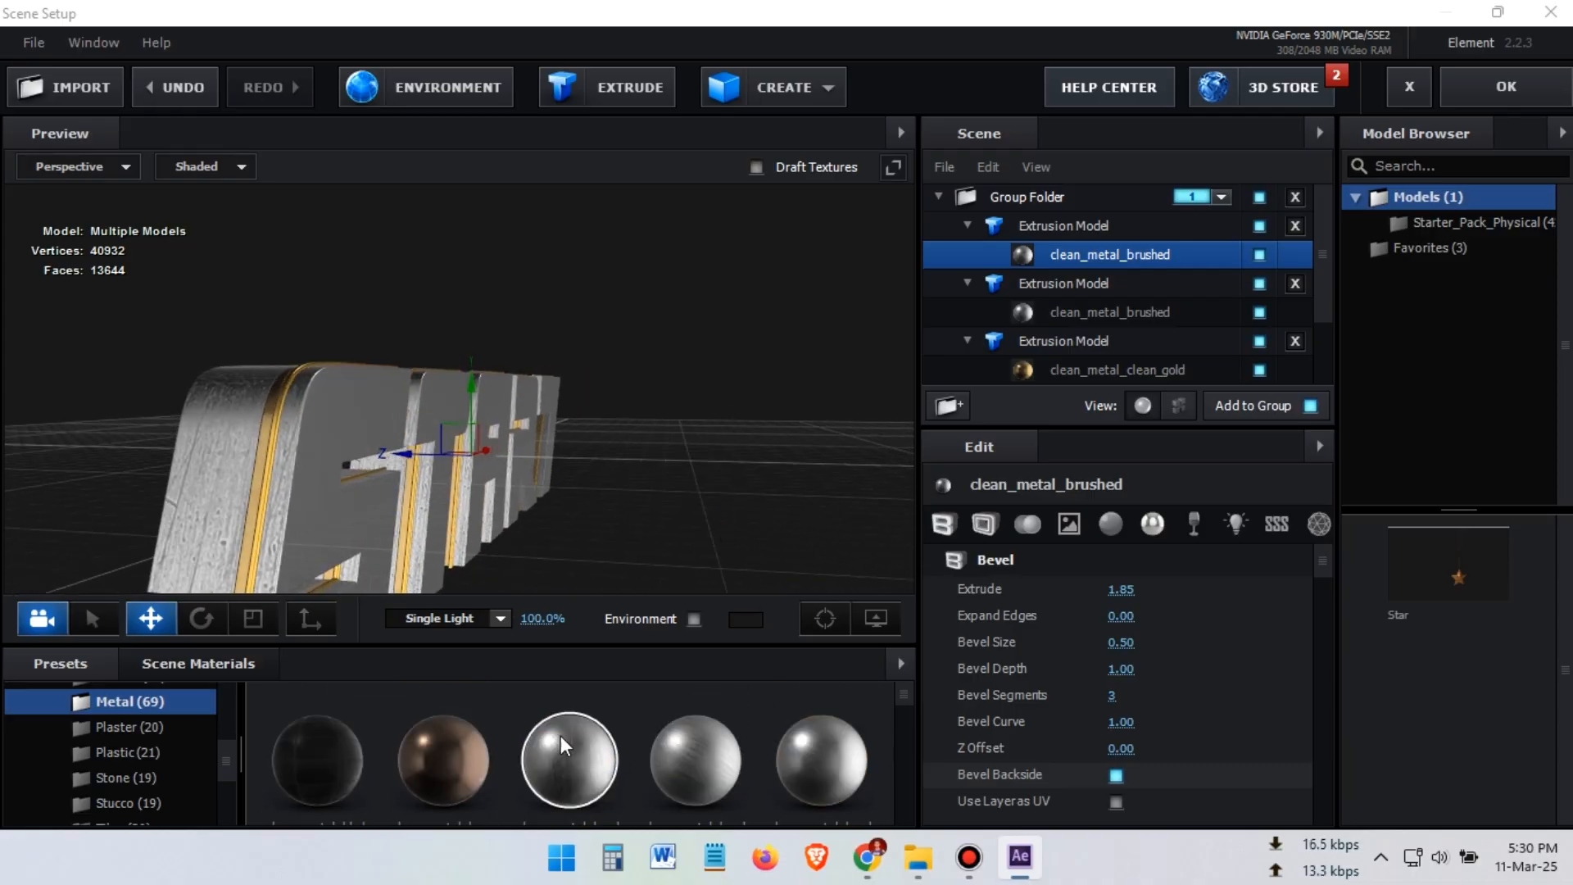
left_click_drag(804, 749, 1067, 264)
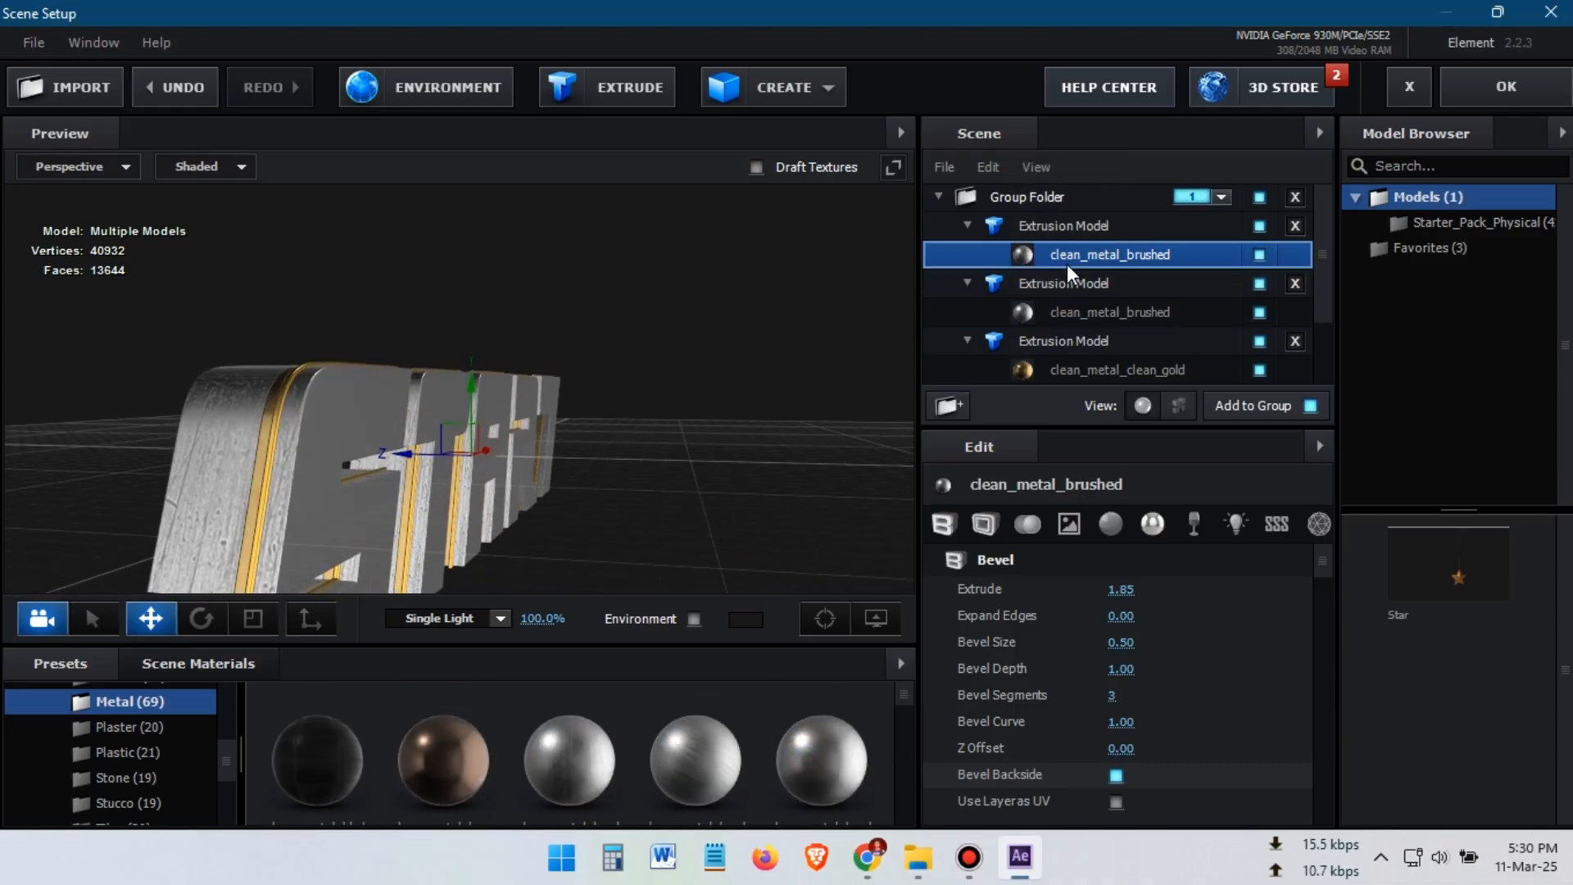
left_click_drag(679, 415, 666, 411)
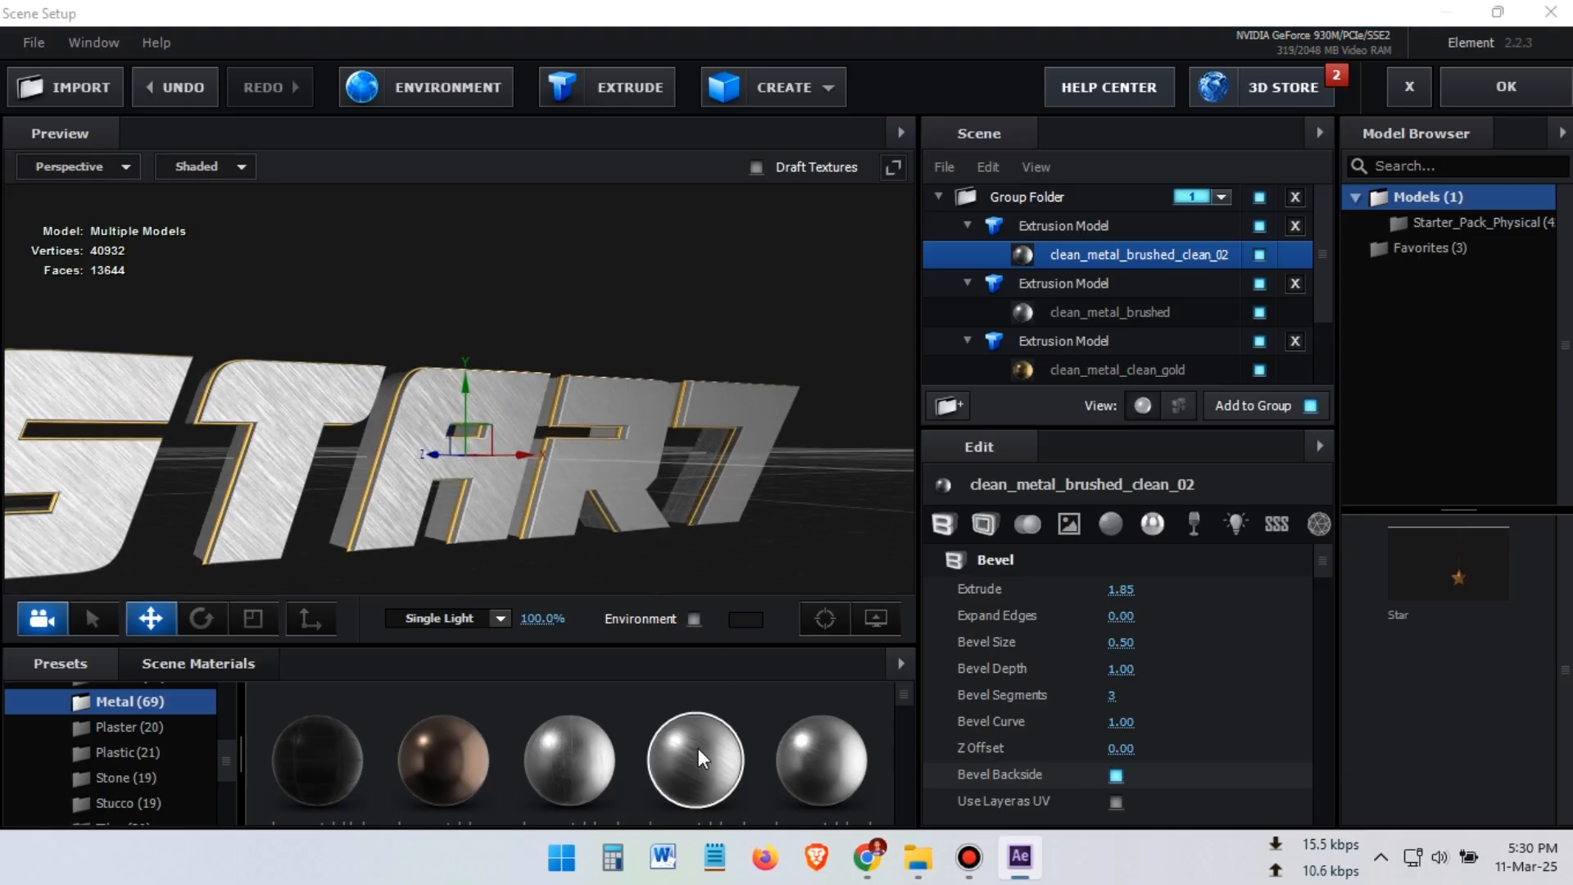
left_click_drag(698, 749, 1045, 259)
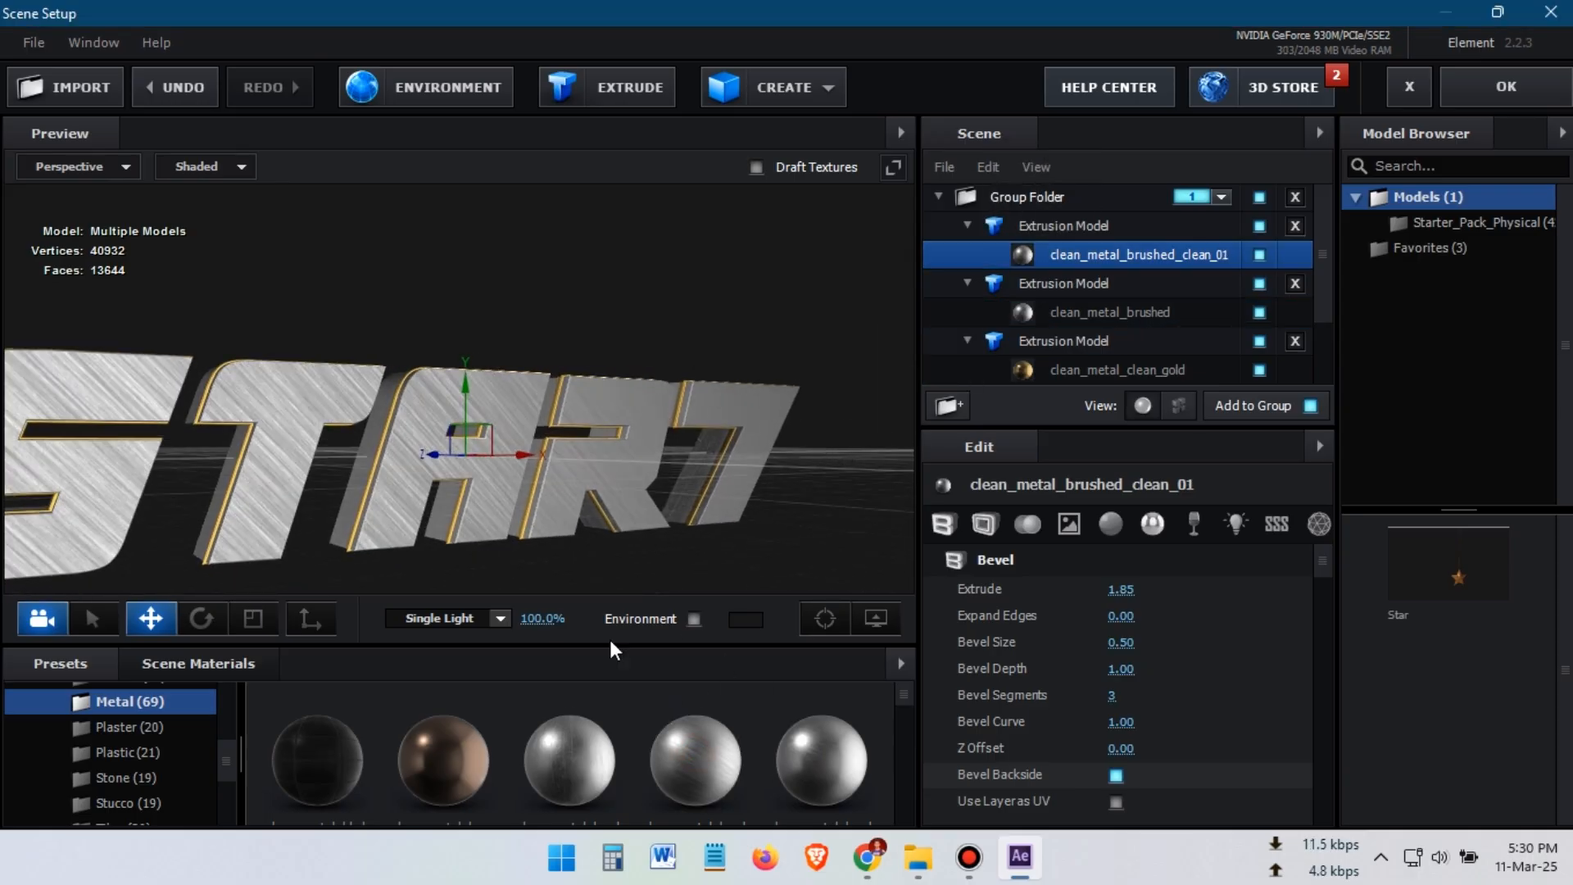
scroll(562, 758, "down", 2)
left_click_drag(332, 750, 1080, 262)
left_click_drag(687, 509, 543, 472)
Apply clean_metal_clean_02 to the duplicated base model and set its Extrude to 0.10
left_click_drag(462, 741, 1103, 257)
left_click_drag(848, 390, 460, 519)
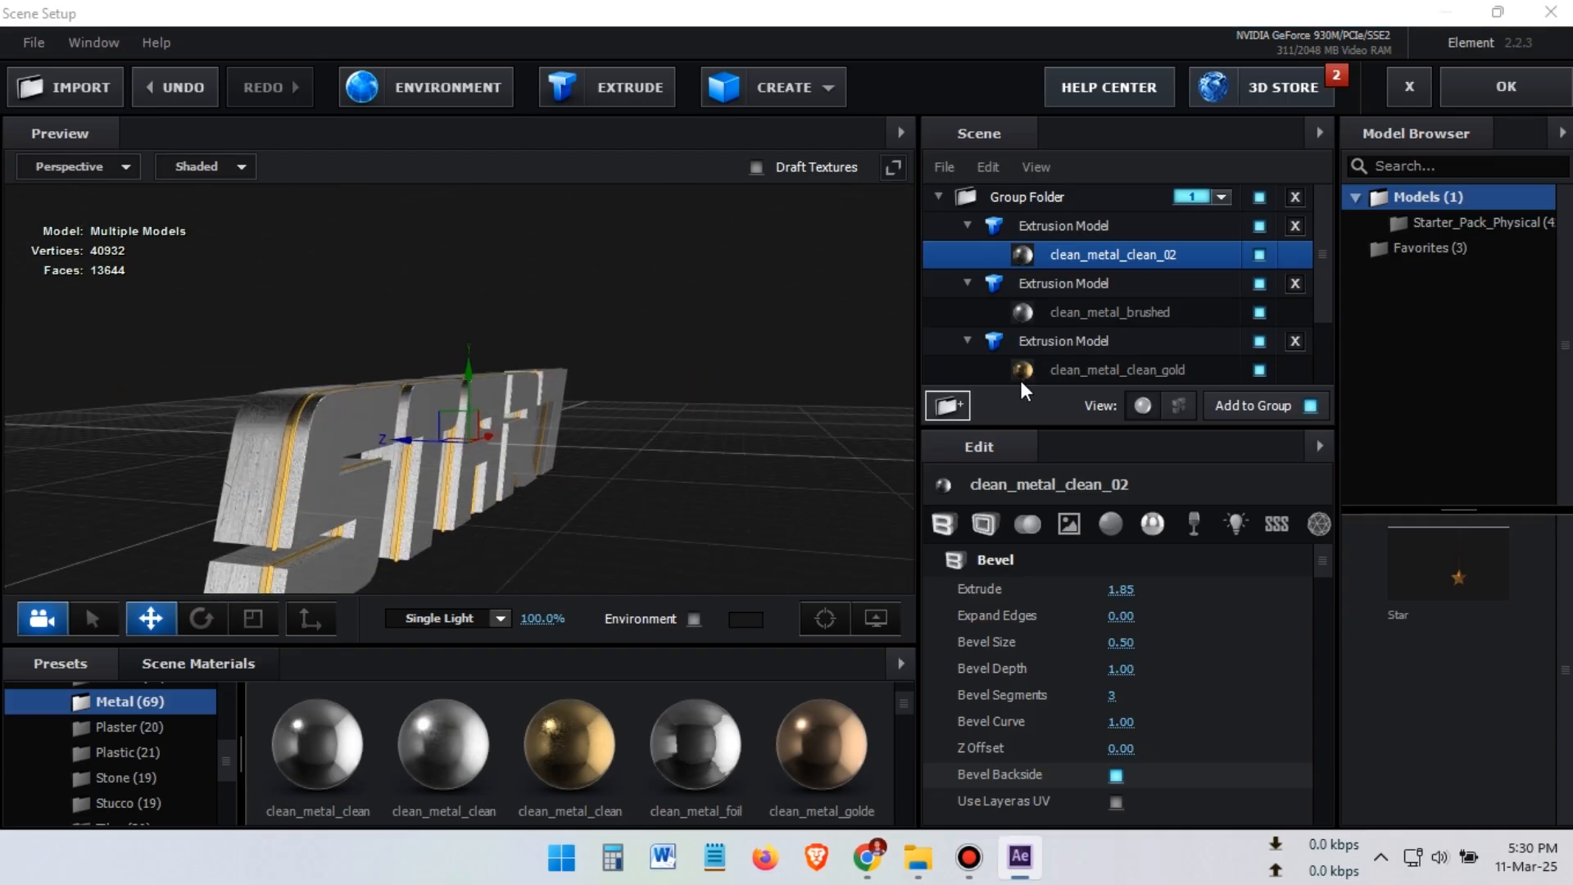
left_click(1120, 589)
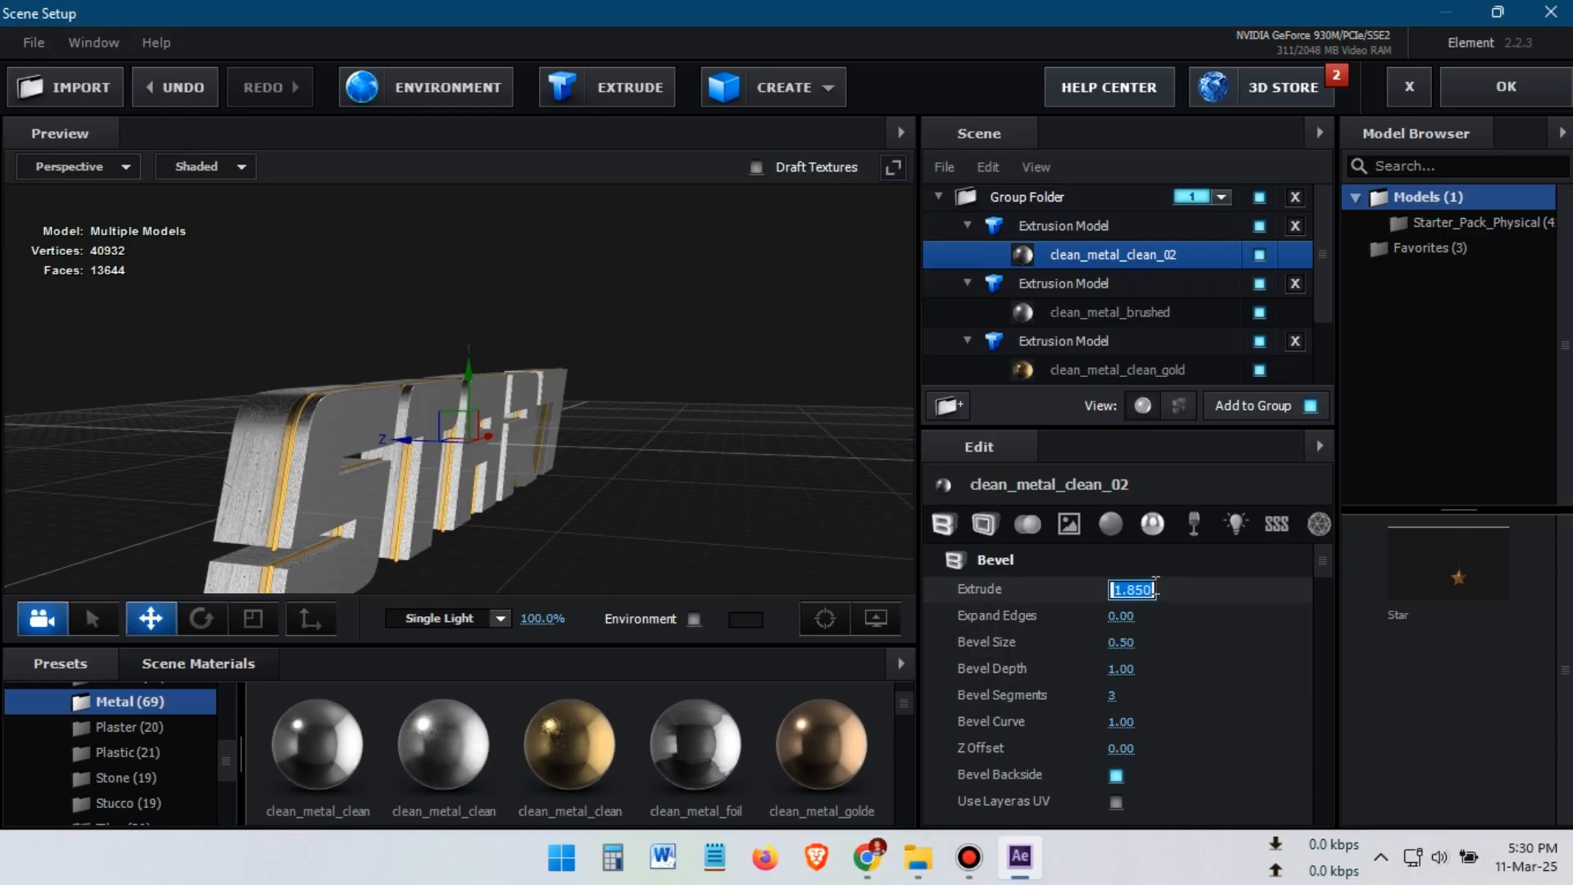
key("Return")
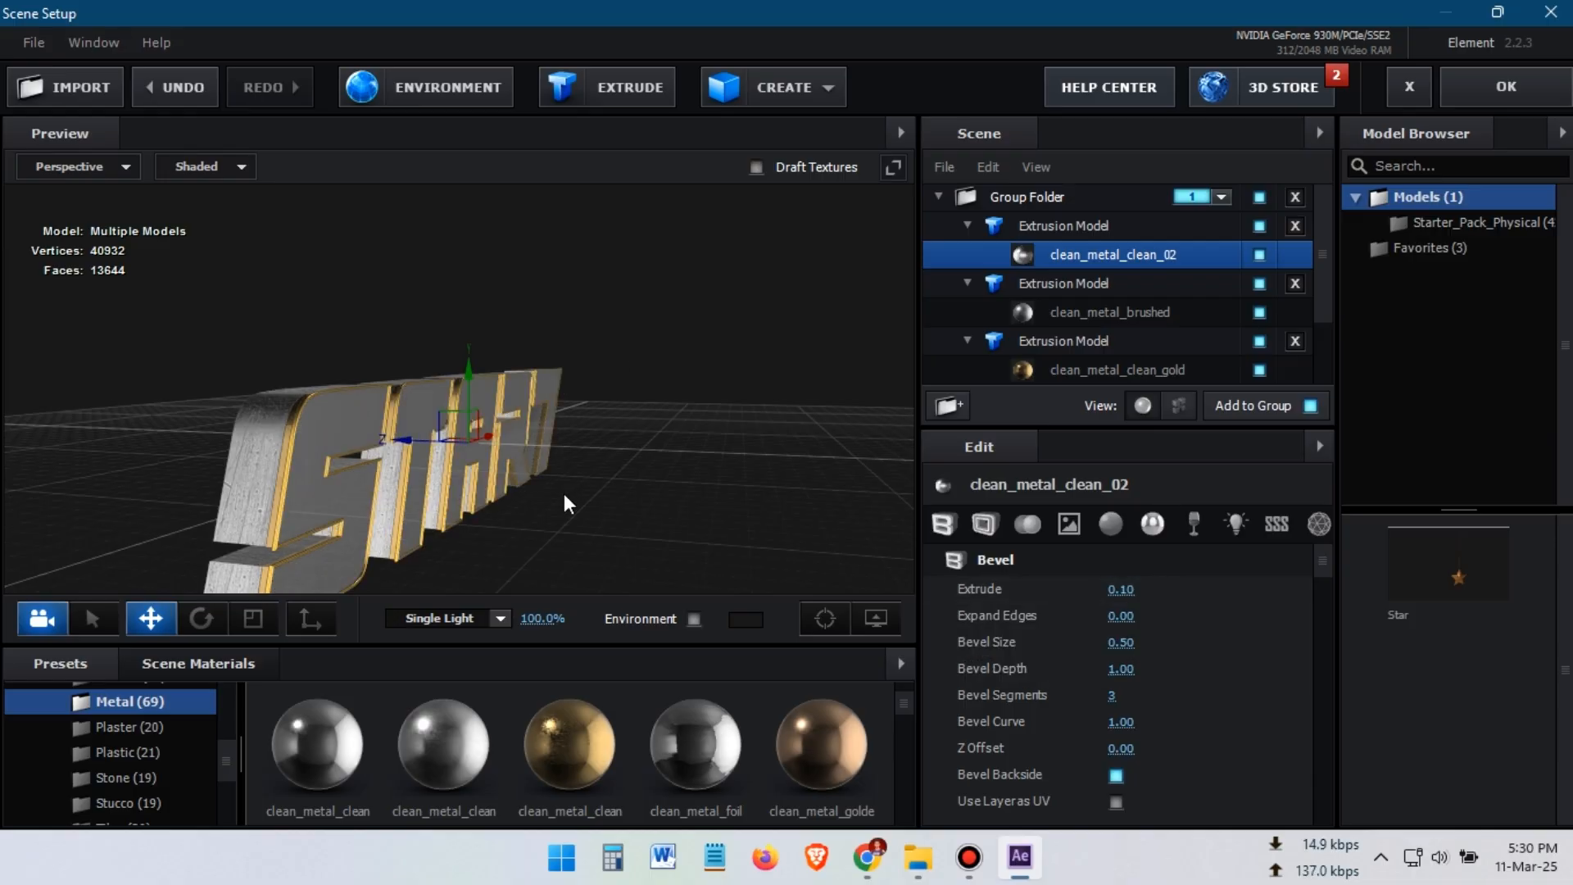
Move the thin duplicate along its Z axis to sit within the gold rims, checking from the side and front
left_click_drag(420, 458, 458, 479)
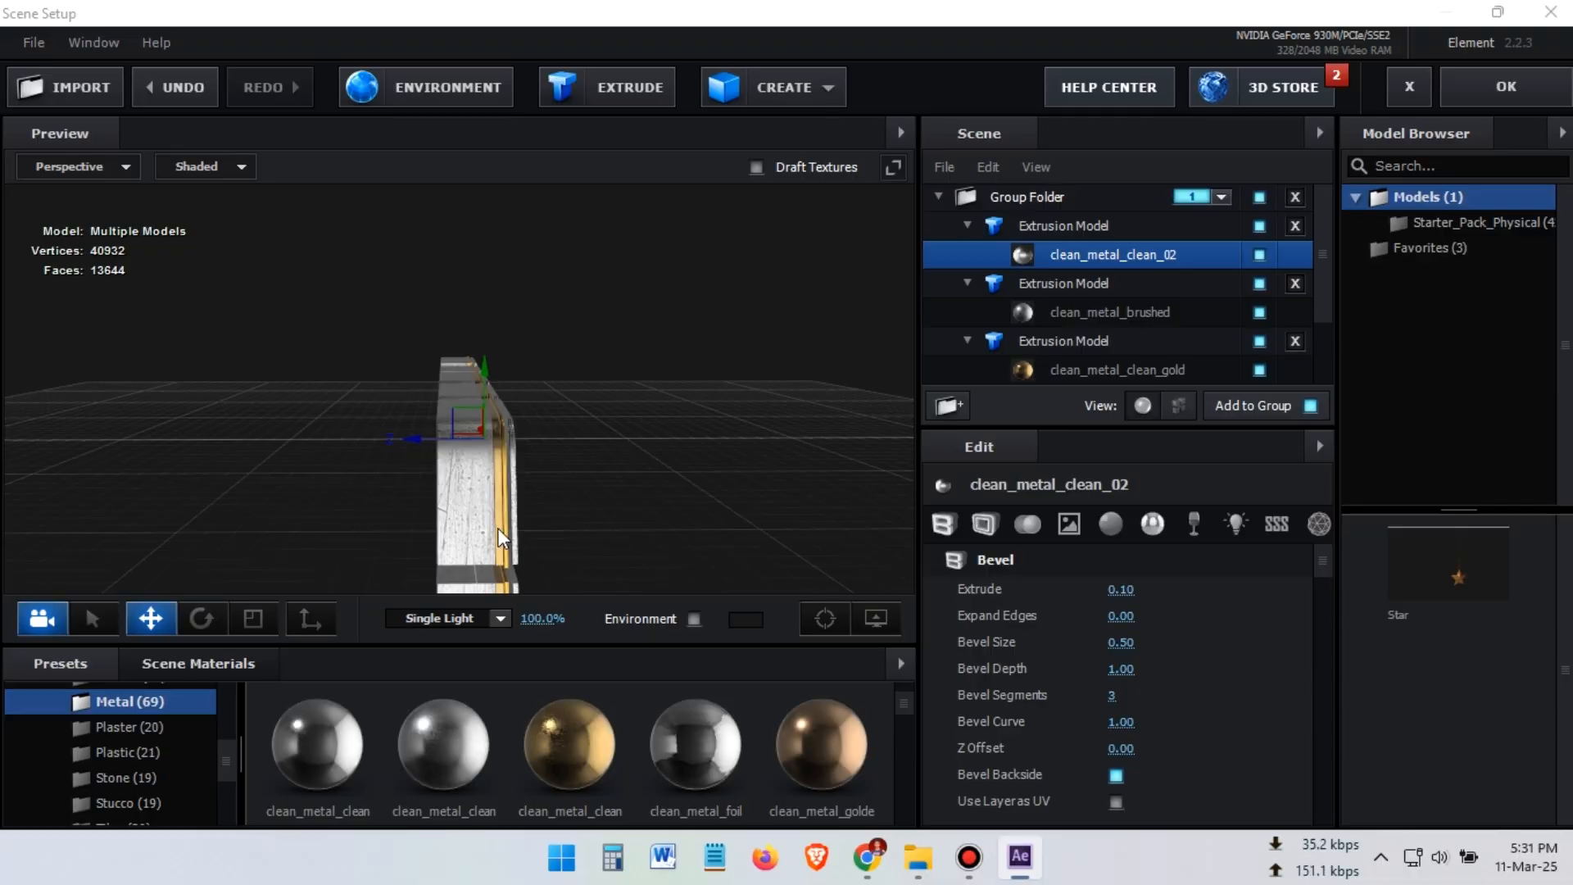
left_click_drag(498, 527, 418, 454)
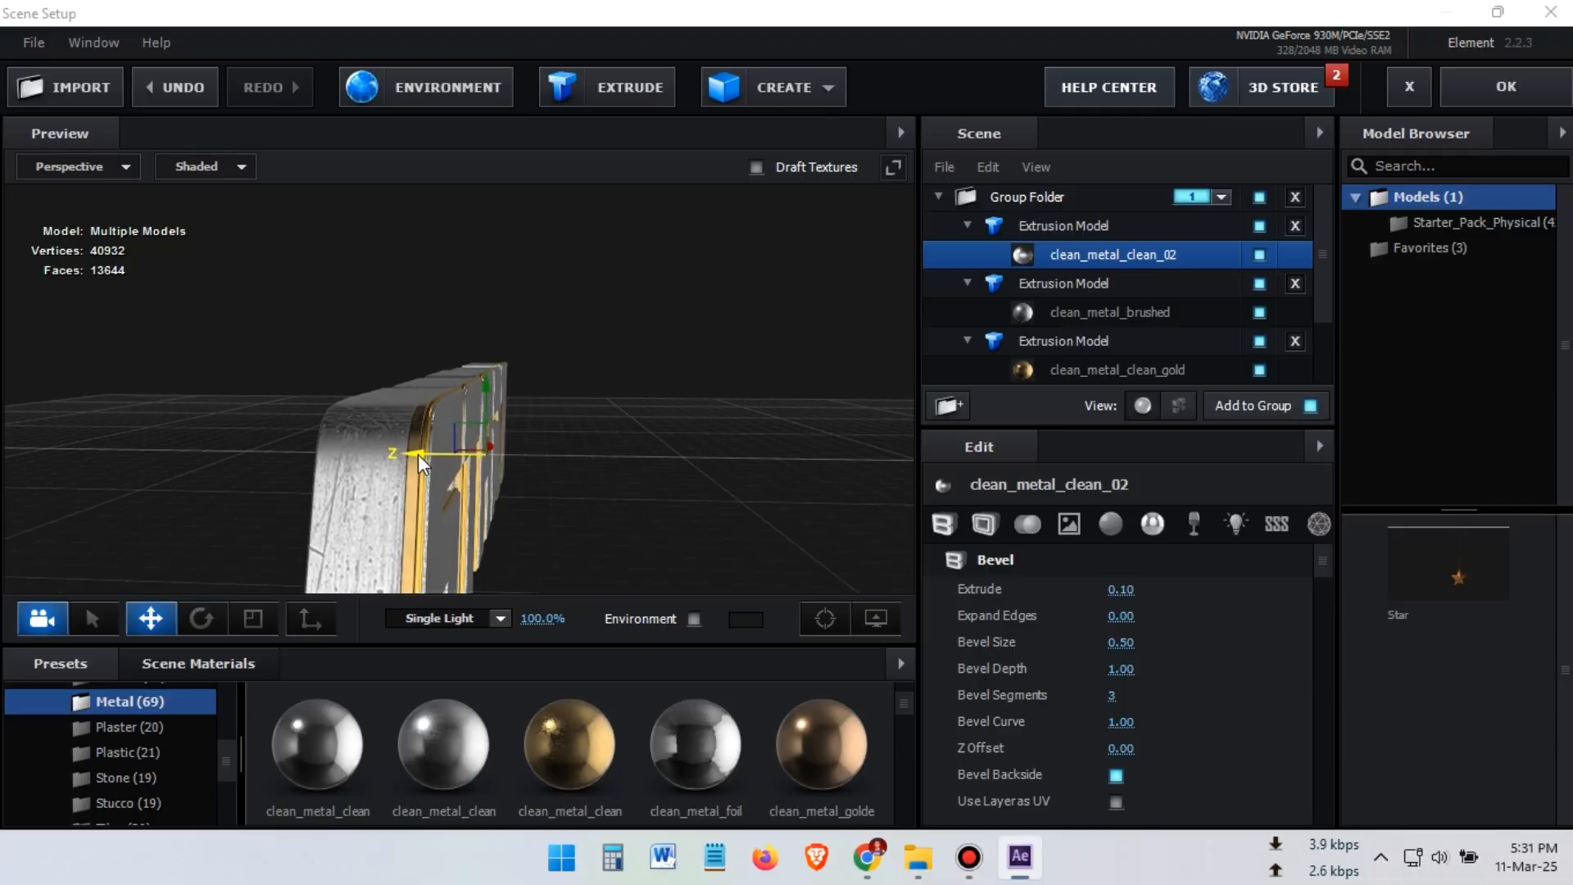
left_click_drag(593, 487, 430, 466)
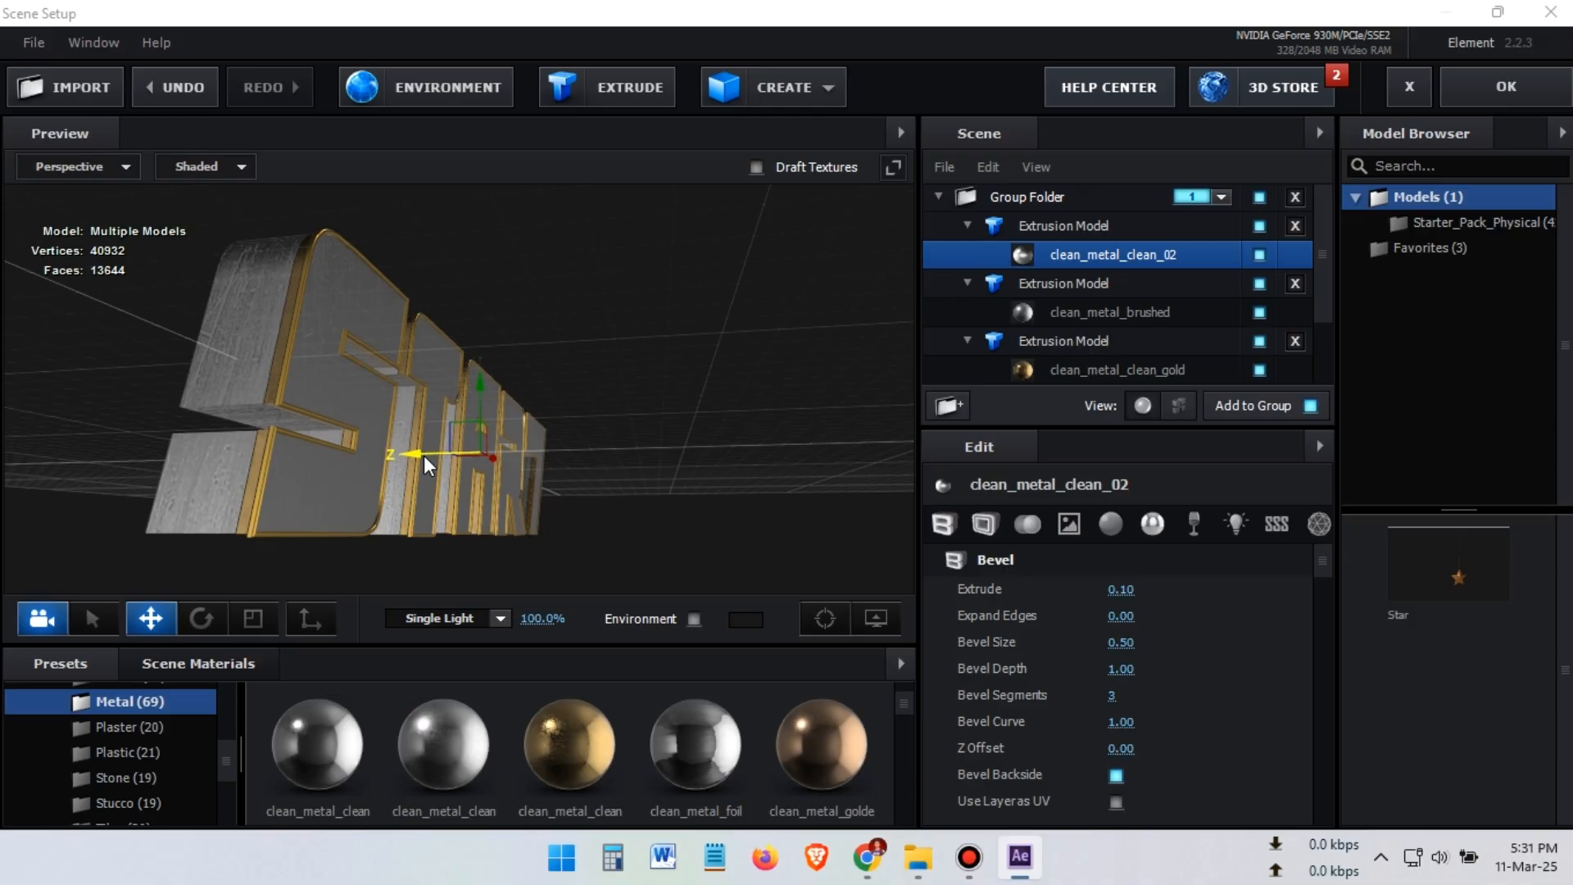
left_click_drag(424, 455, 623, 516)
mouse_move(195, 420)
left_mouse_down()
mouse_move(180, 420)
mouse_move(215, 416)
left_mouse_up()
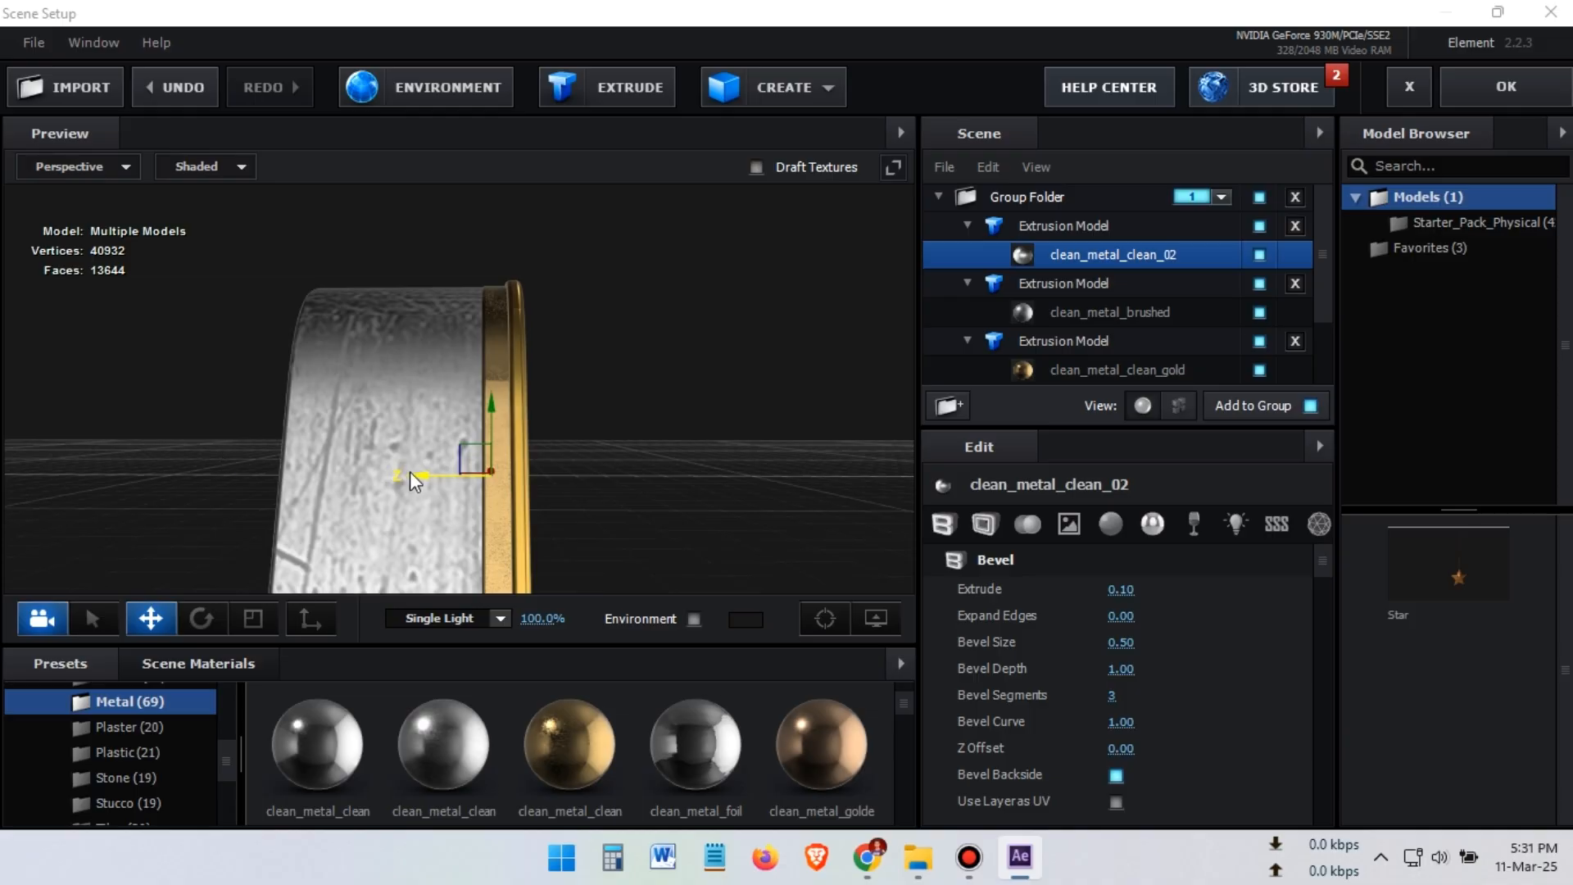
left_click_drag(440, 513, 491, 540)
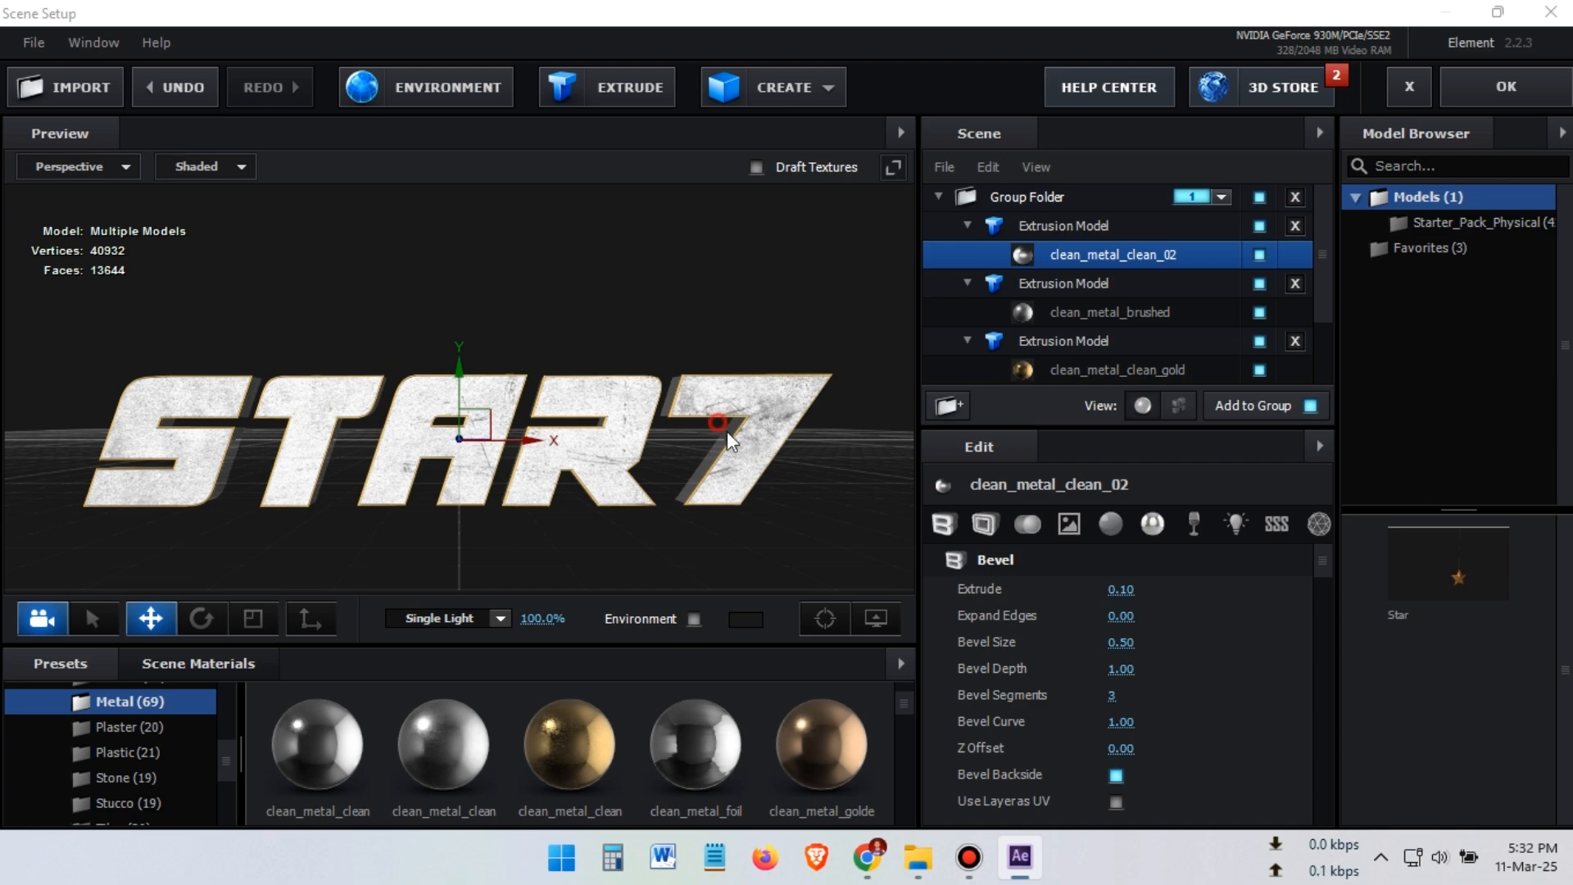
Set the UV Repeat of the thin front model to 5.00, 5.00
left_click_drag(726, 431, 689, 382)
key("ctrl+z")
scroll(689, 382, "up", 3)
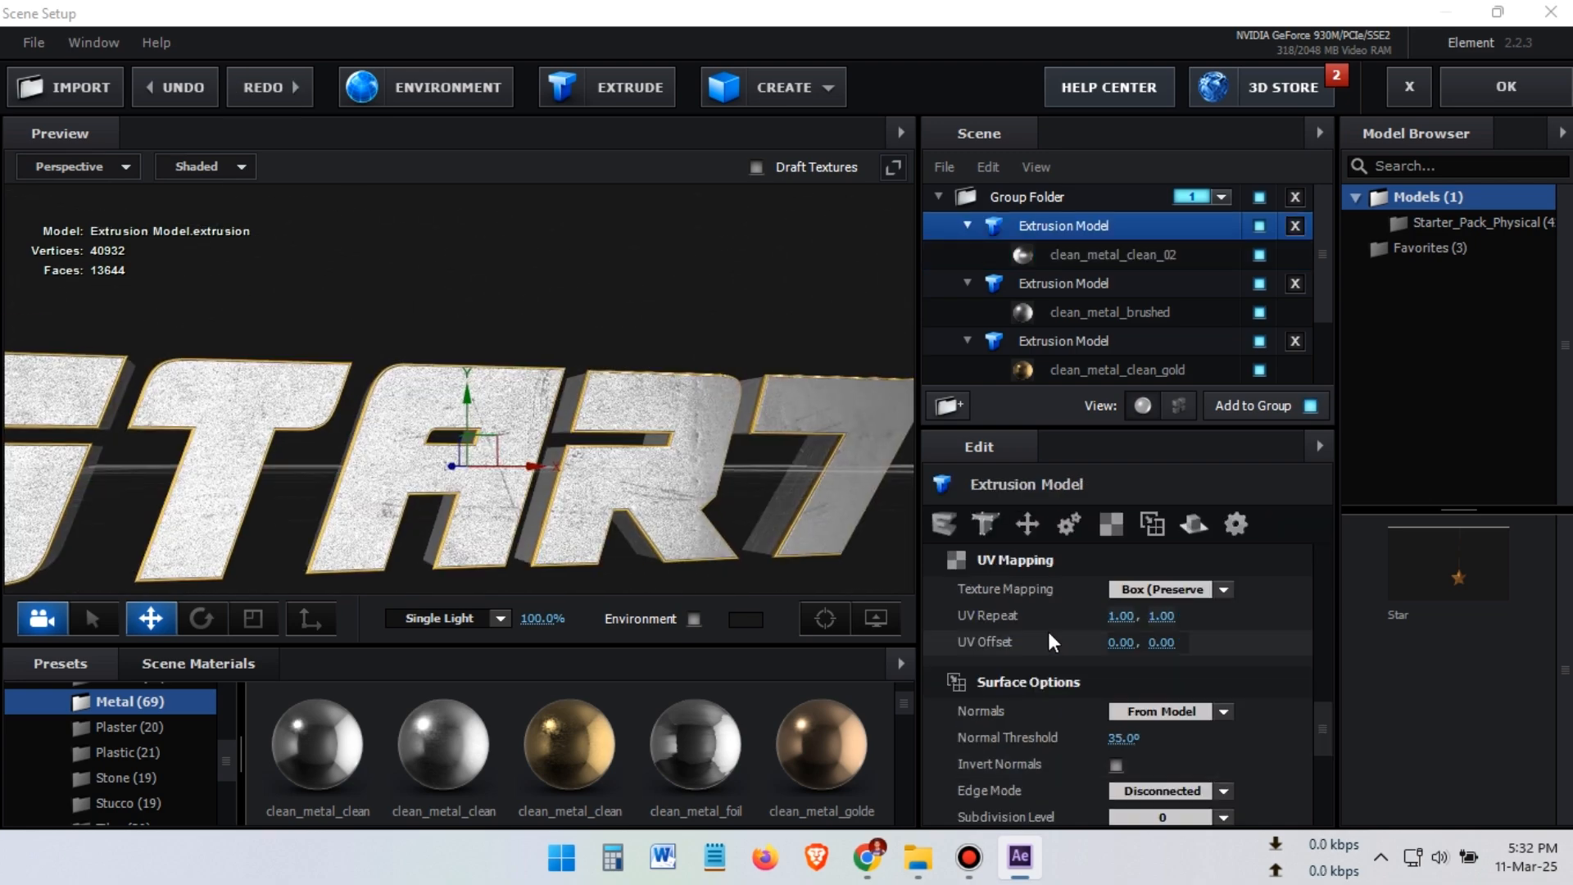
left_click(1133, 617)
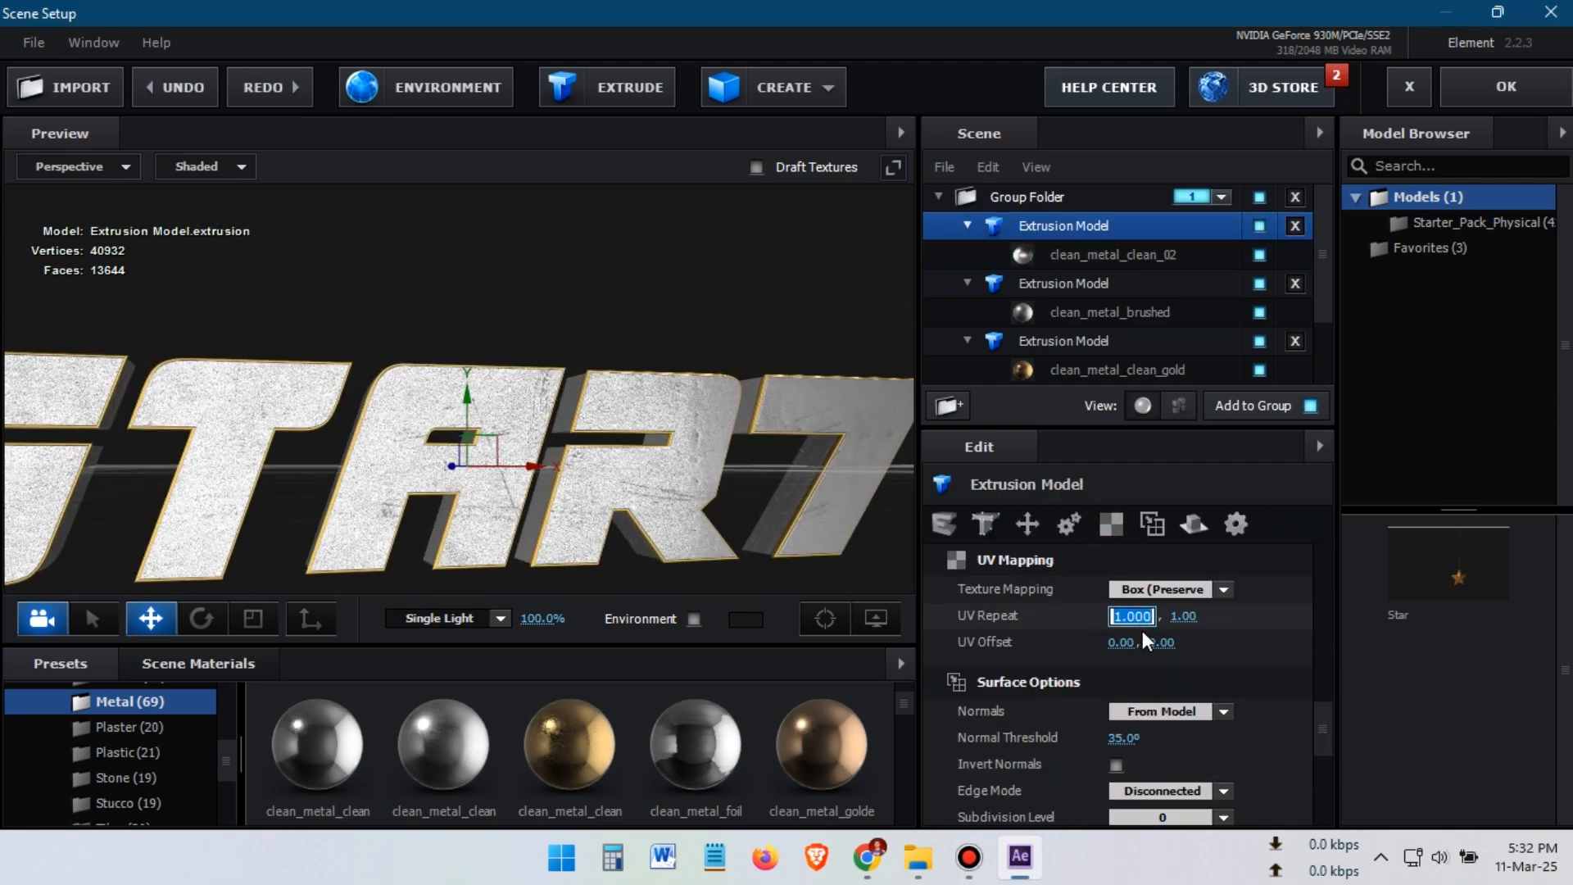
type("5")
key("Return")
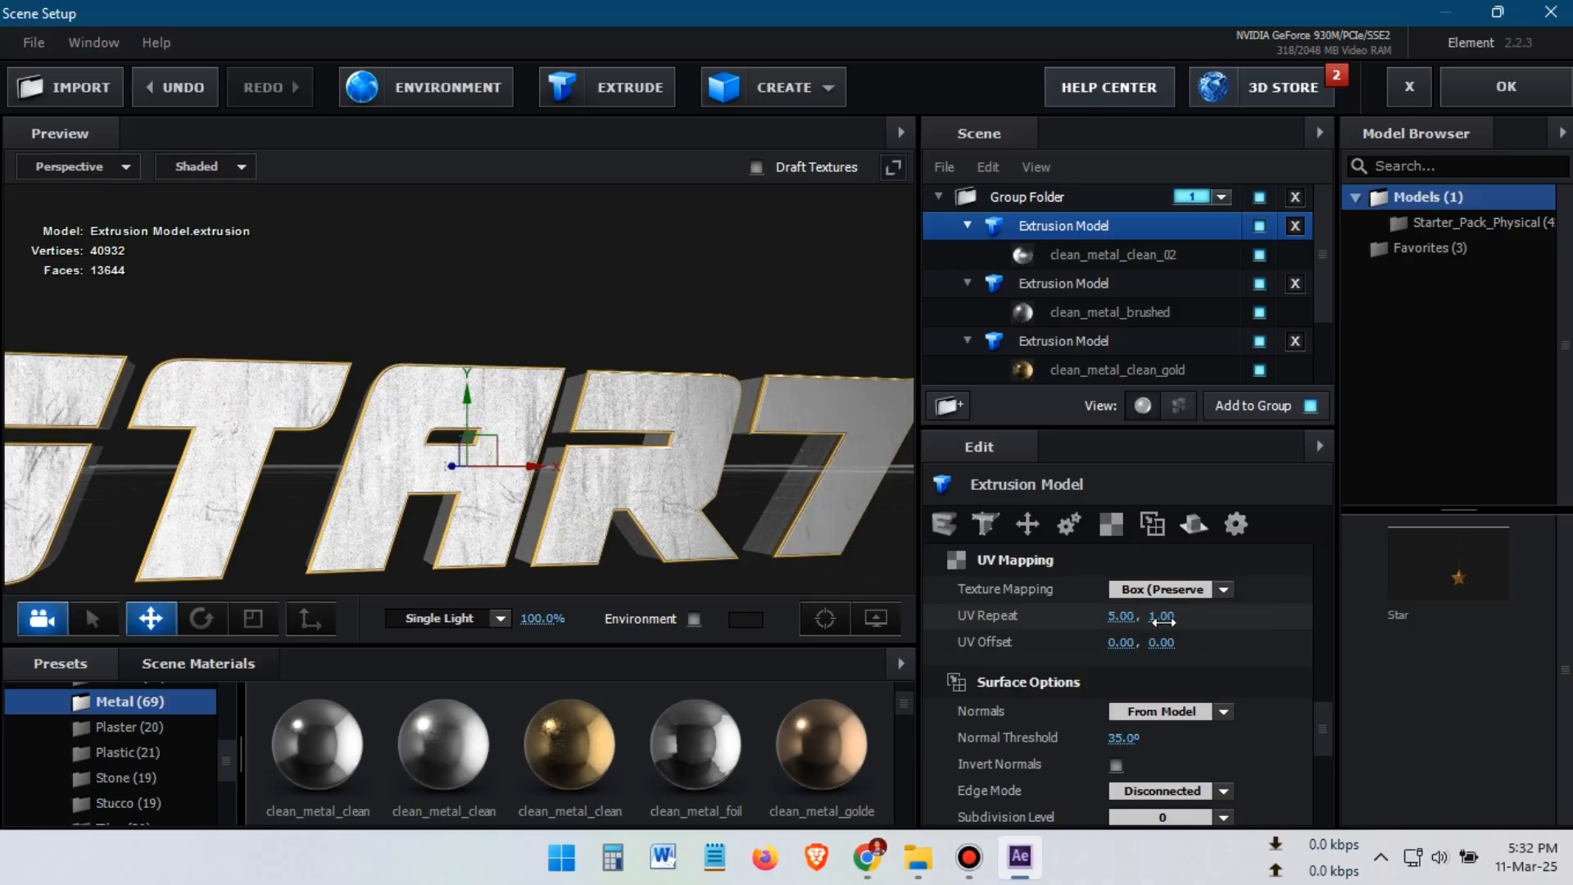
key("Return")
scroll(783, 436, "down", 3)
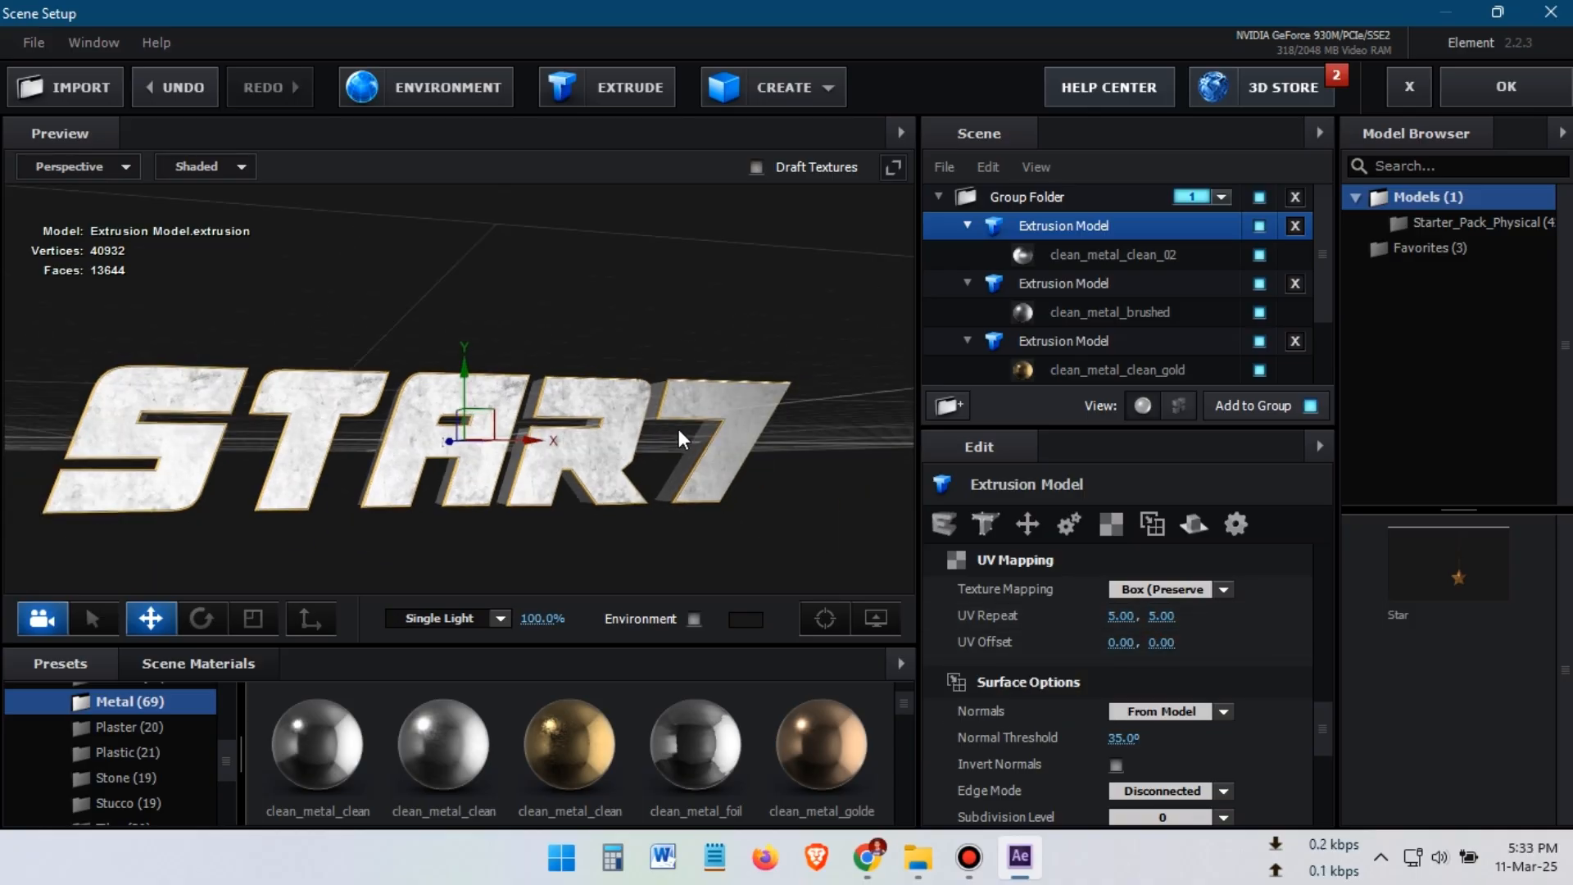
Set the Extrude of the front clean_metal_clean_02 material to 0.05
scroll(618, 445, "up", 5)
left_click_drag(637, 417, 659, 459)
scroll(637, 451, "down", 4)
scroll(630, 449, "up", 4)
left_click_drag(435, 517, 901, 393)
left_click(1090, 254)
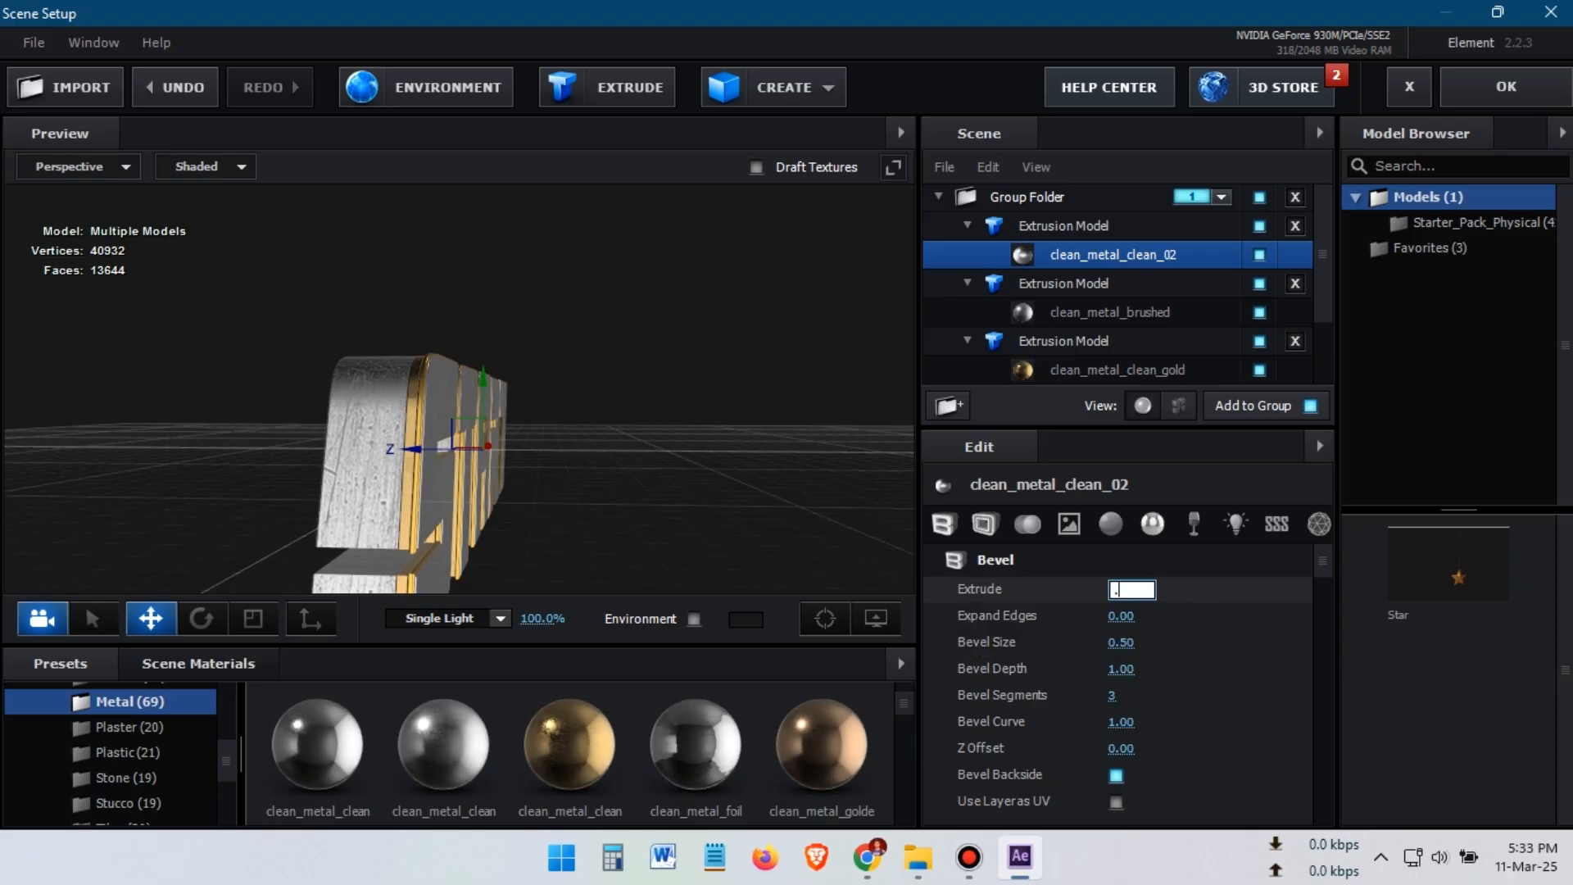
type("0.05")
key("Return")
Shift the thin front model along its Z axis to sit within the gold rims
scroll(787, 497, "up", 5)
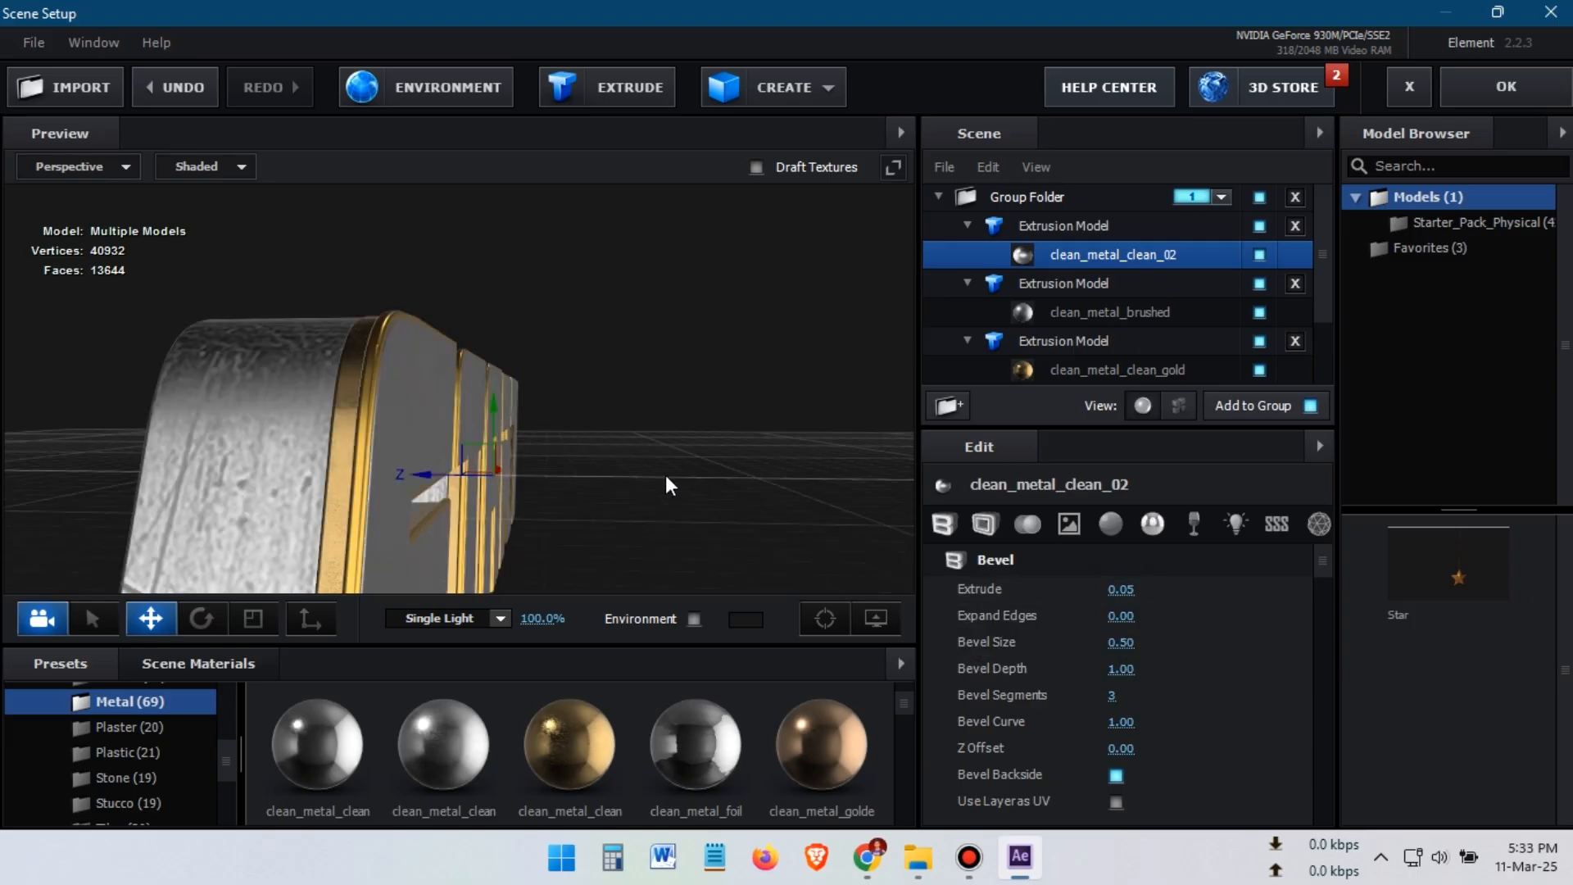
left_click_drag(508, 492, 442, 490)
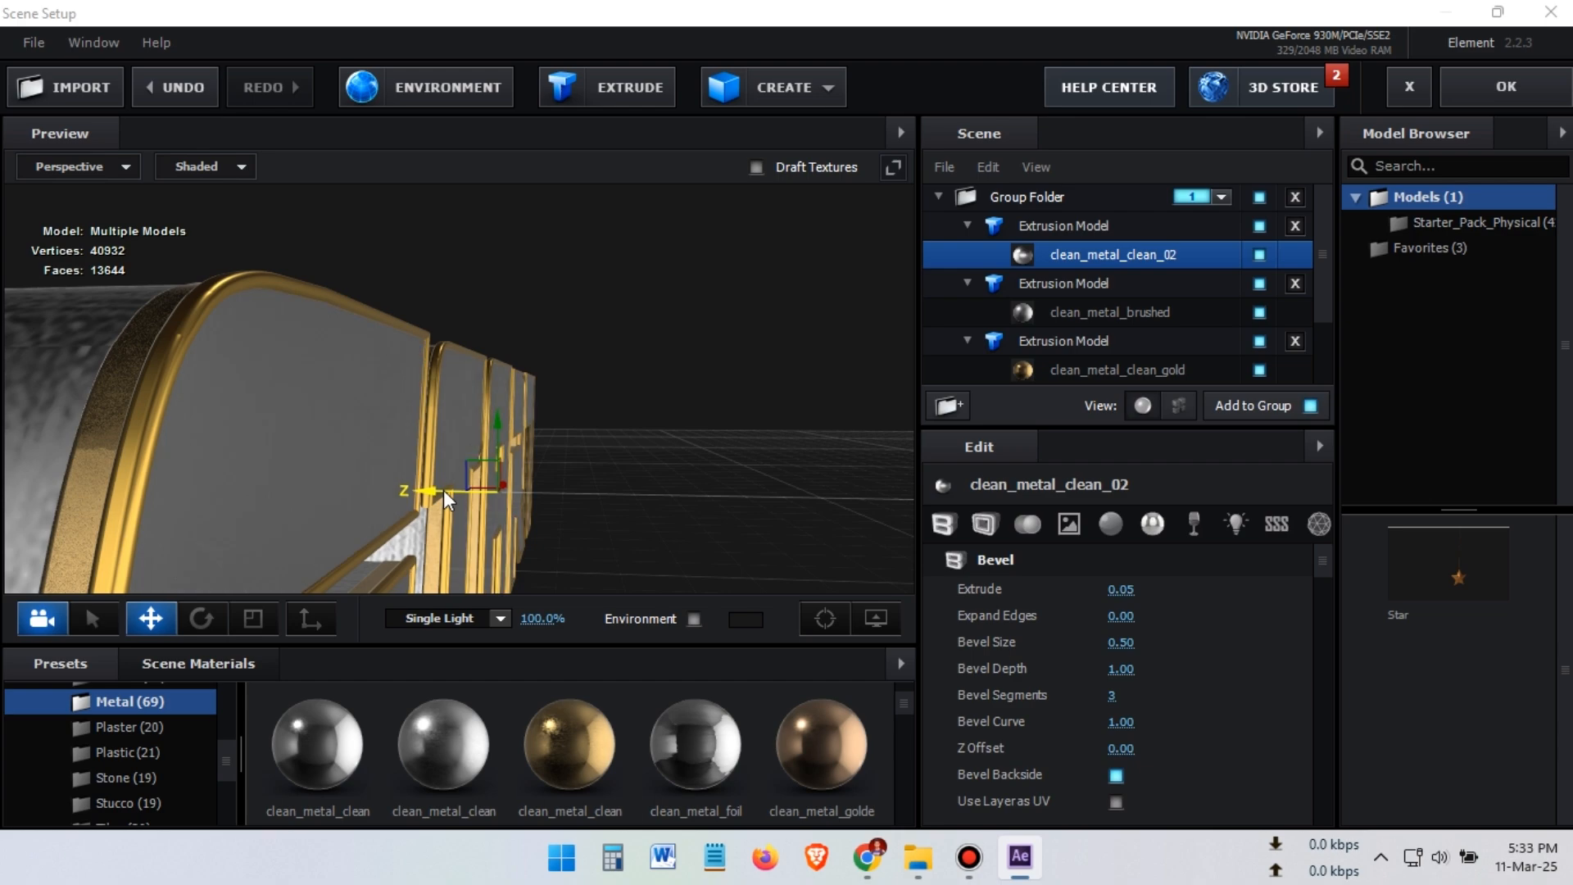
left_click_drag(444, 490, 1019, 353)
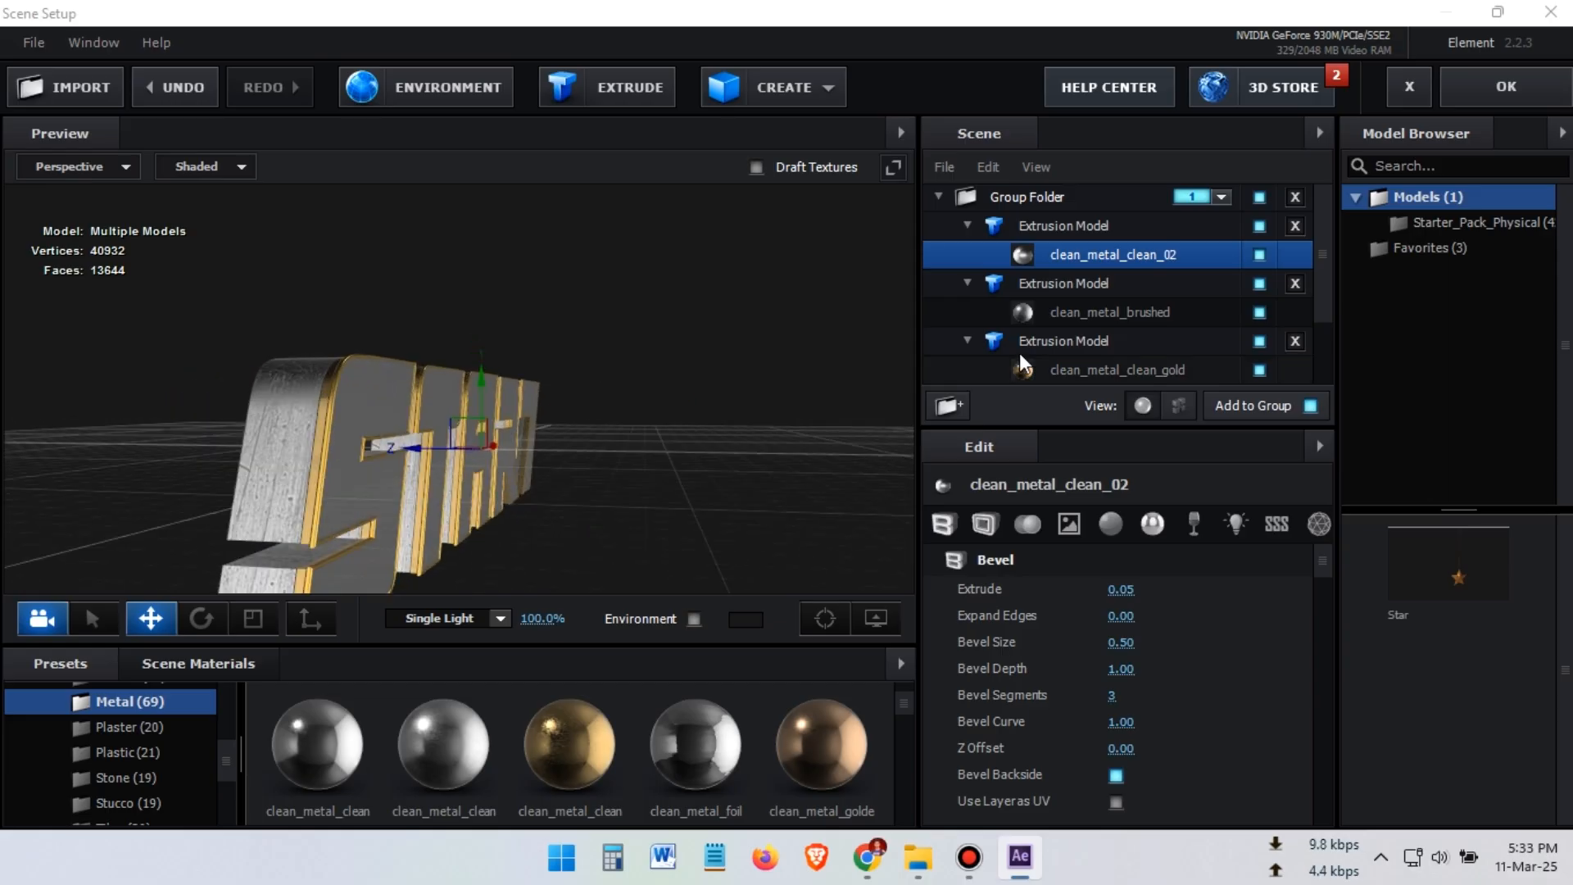
Set the Expand Edges of the Gold 2 rim material to 0.75 and check the rims from several angles
scroll(1019, 352, "down", 2)
left_click(1069, 345)
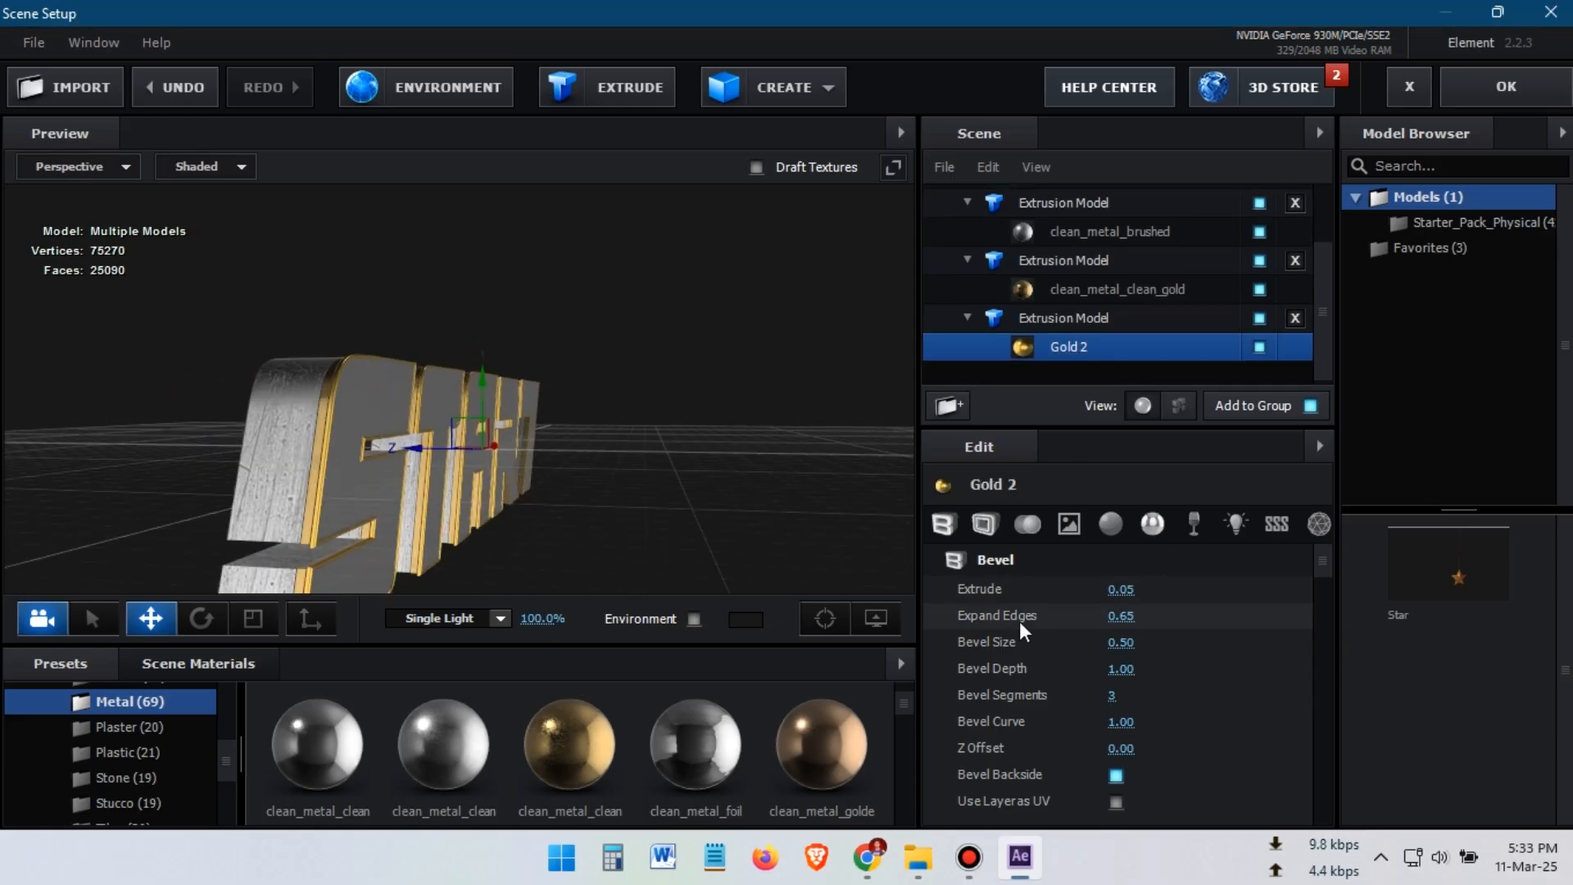
left_click(1121, 617)
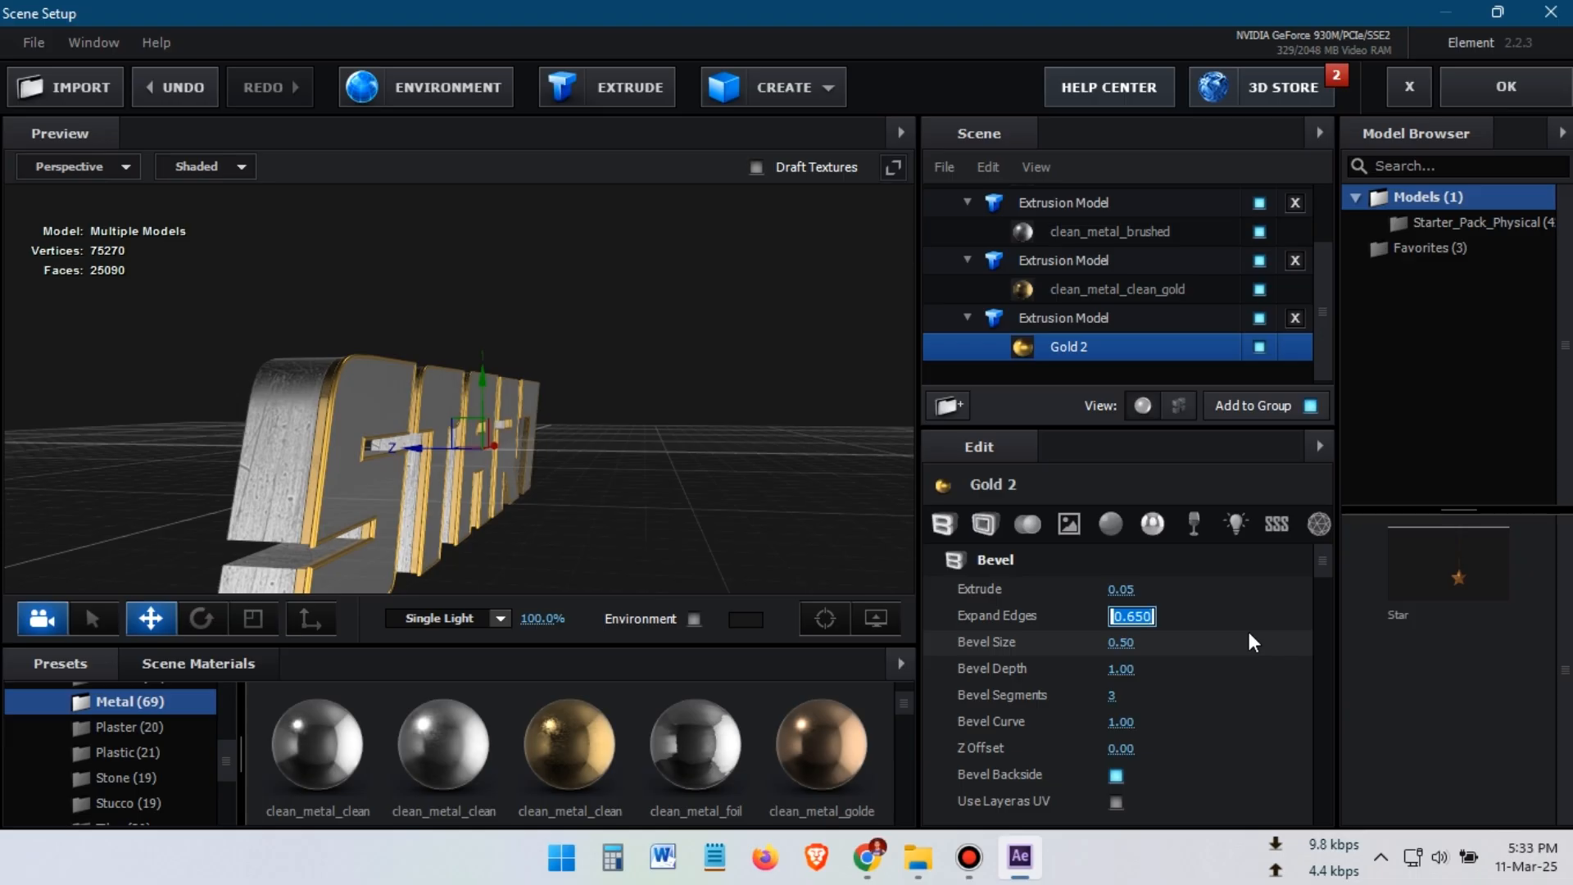
type(".75")
key("Return")
scroll(606, 471, "up", 5)
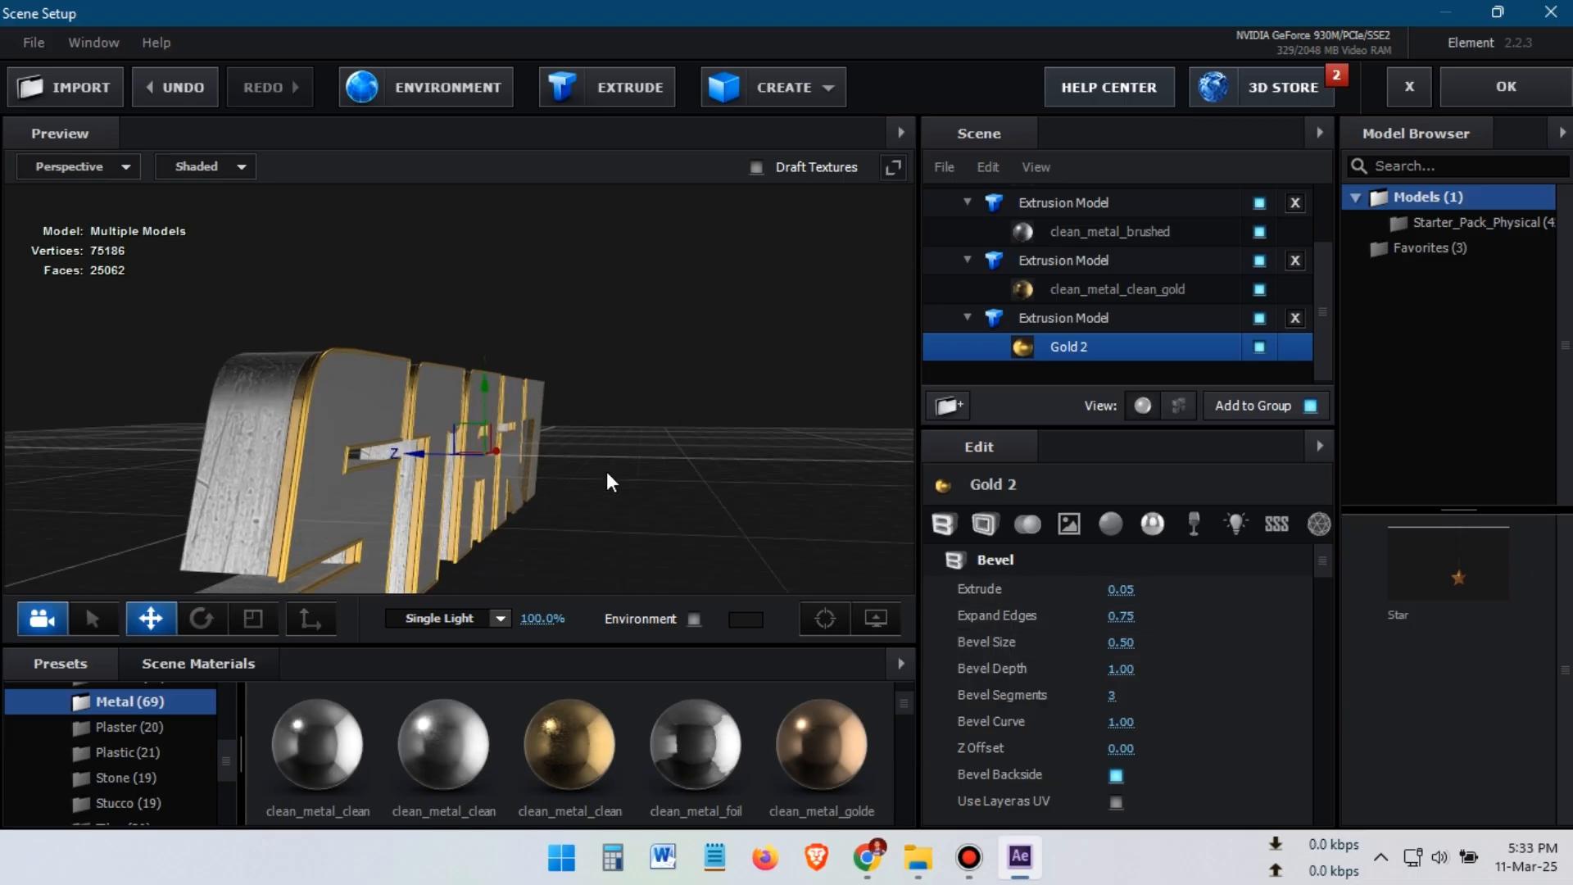
left_click_drag(592, 429, 418, 425)
scroll(644, 408, "down", 5)
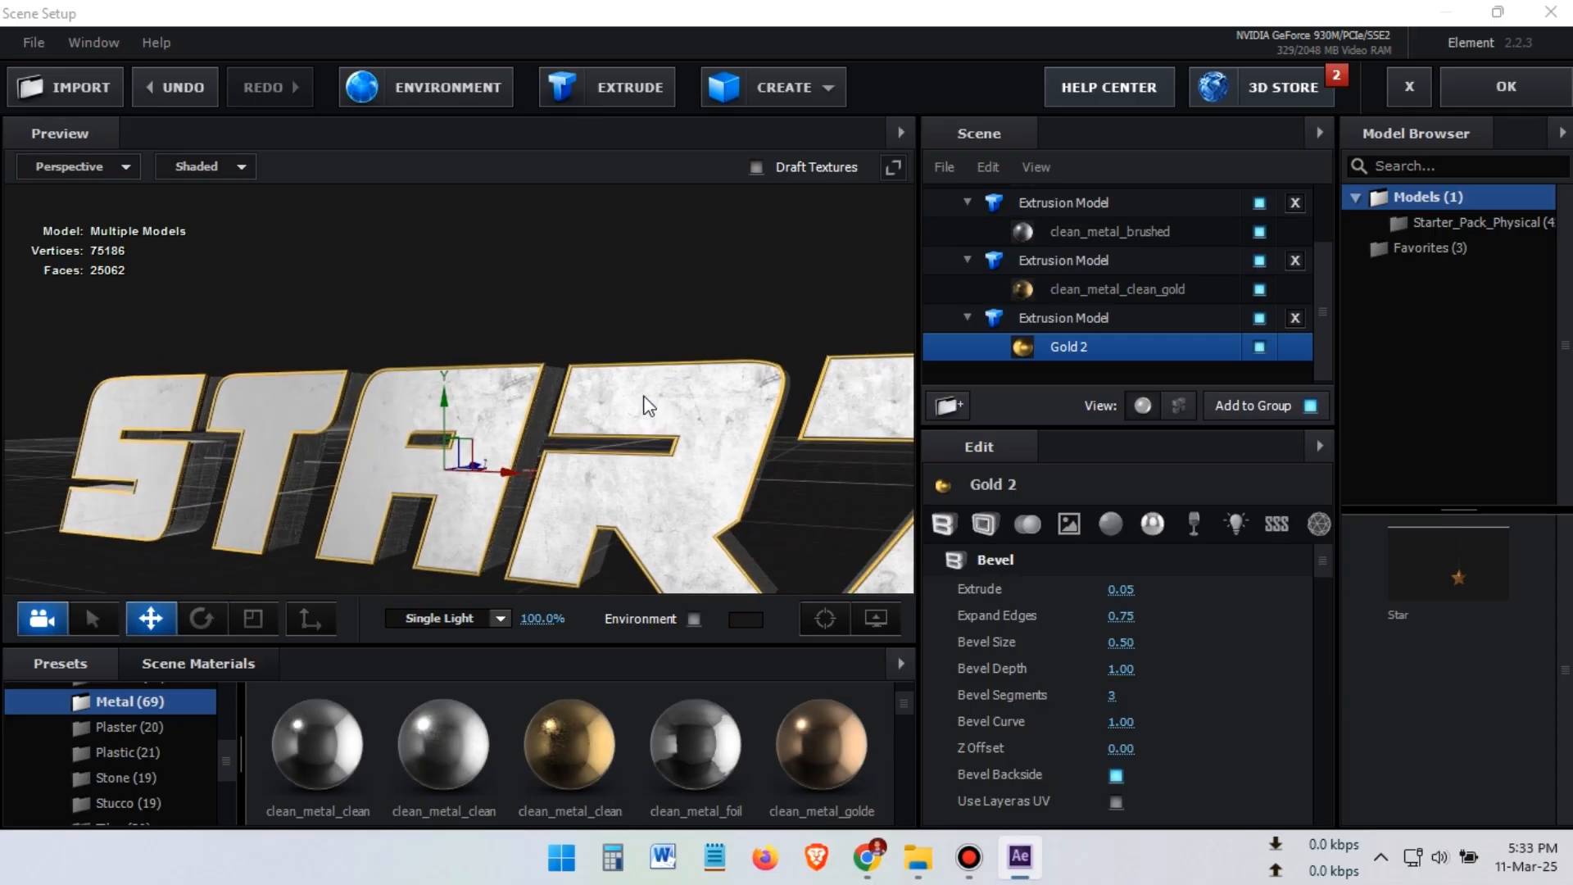
left_click_drag(655, 420, 811, 415)
left_click_drag(602, 430, 482, 403)
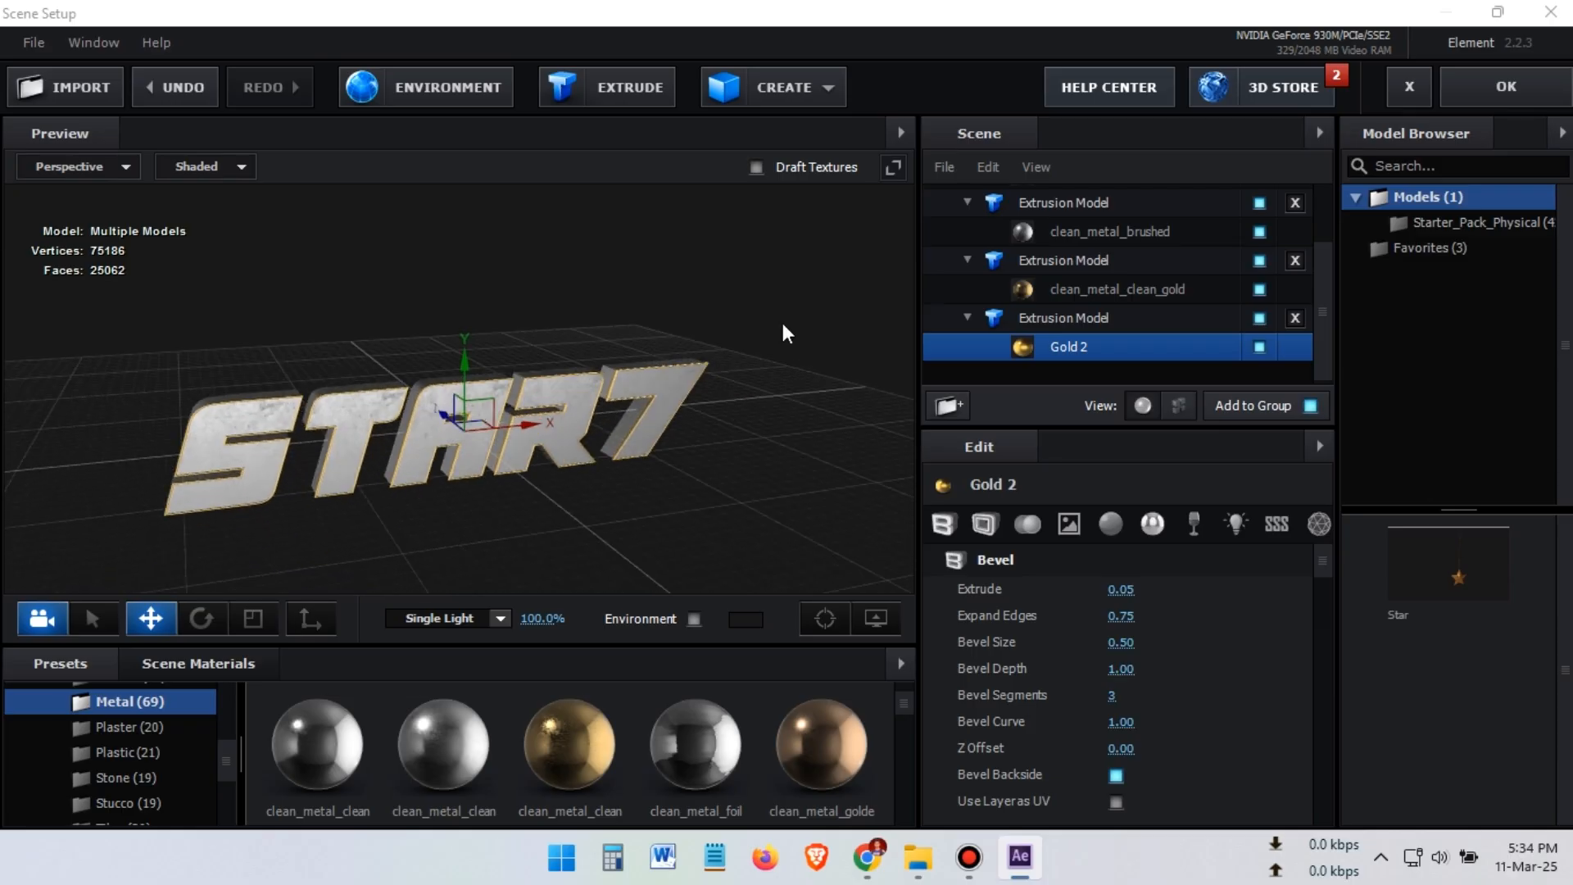
Create a plane model inside the group folder that holds the text models
scroll(1088, 303, "up", 3)
left_click_drag(743, 358, 710, 335)
left_click(1073, 201)
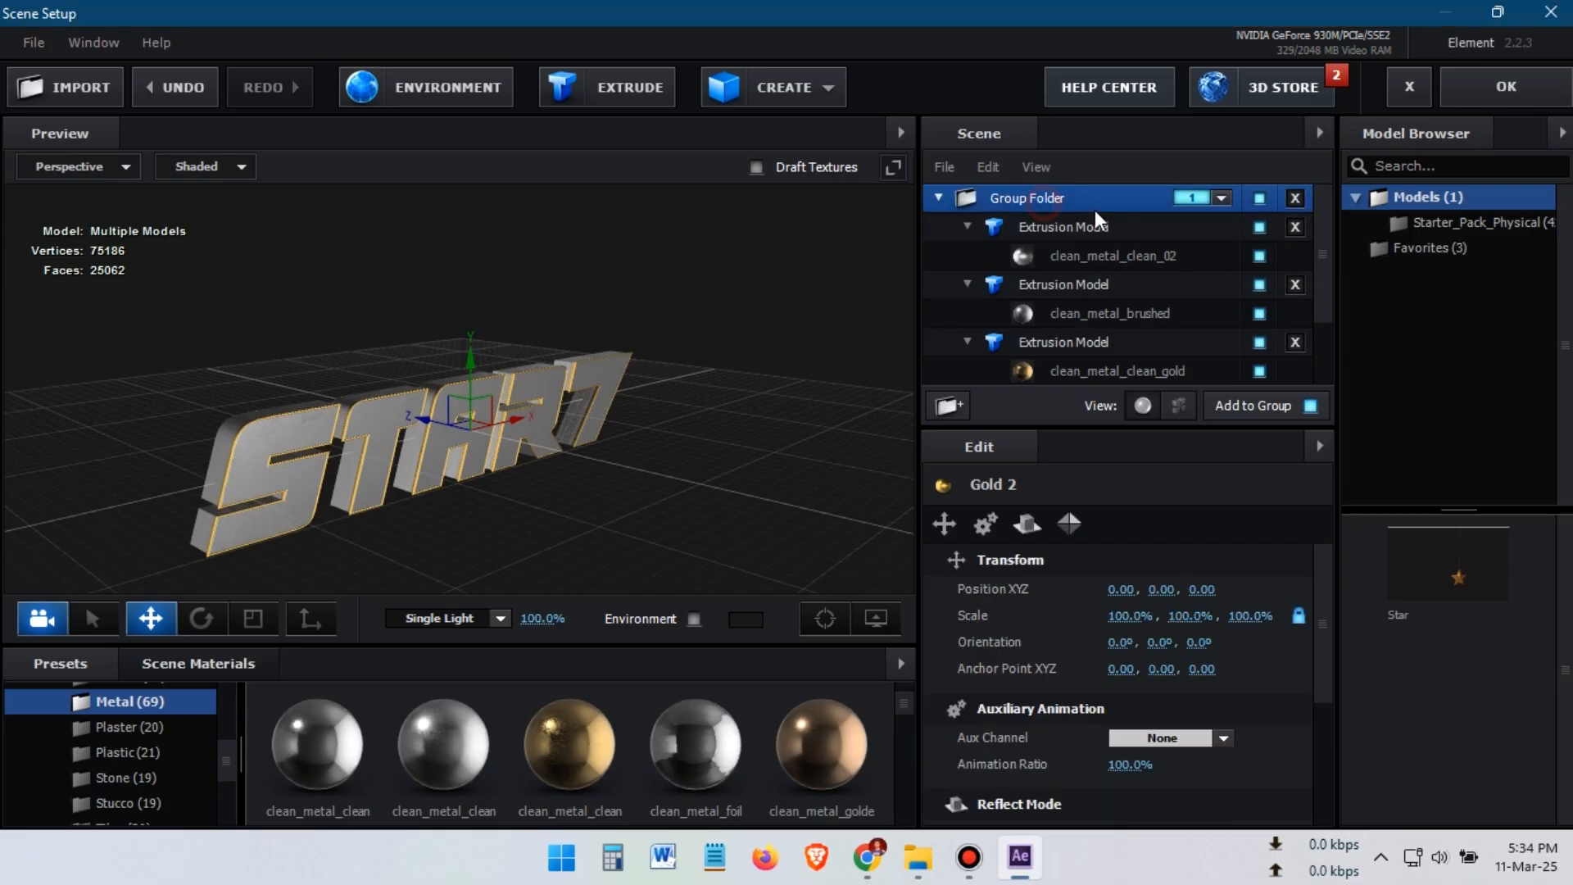
left_click(806, 85)
left_click(1043, 137)
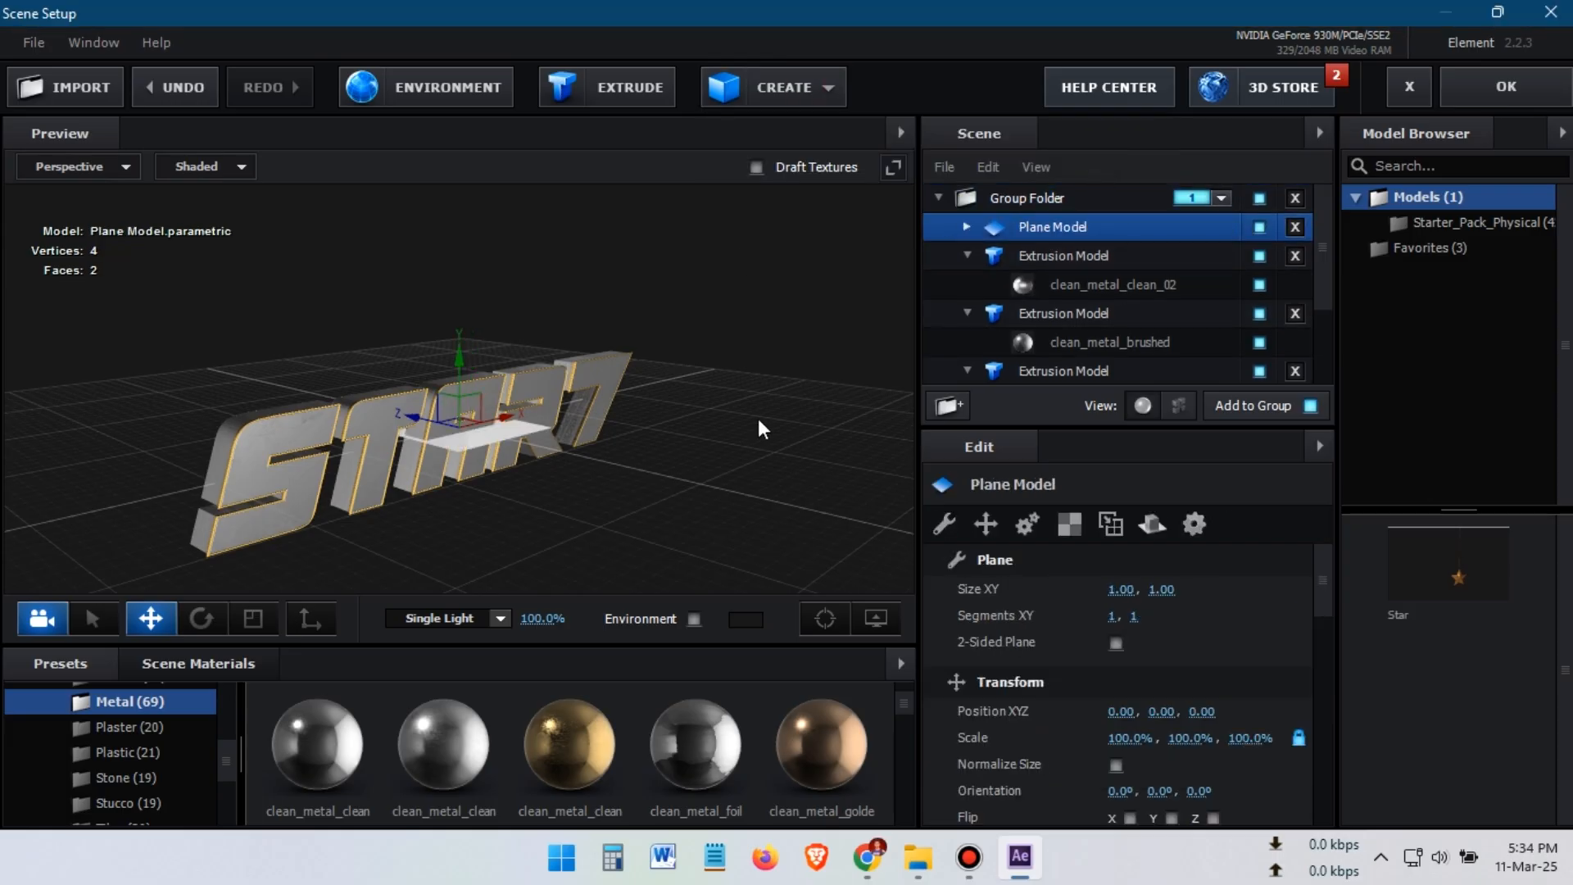
Set the plane's Size XY to 100.00, 100.00 and lower it to Y position -0.36 as a floor beneath the text
left_click_drag(759, 418, 685, 400)
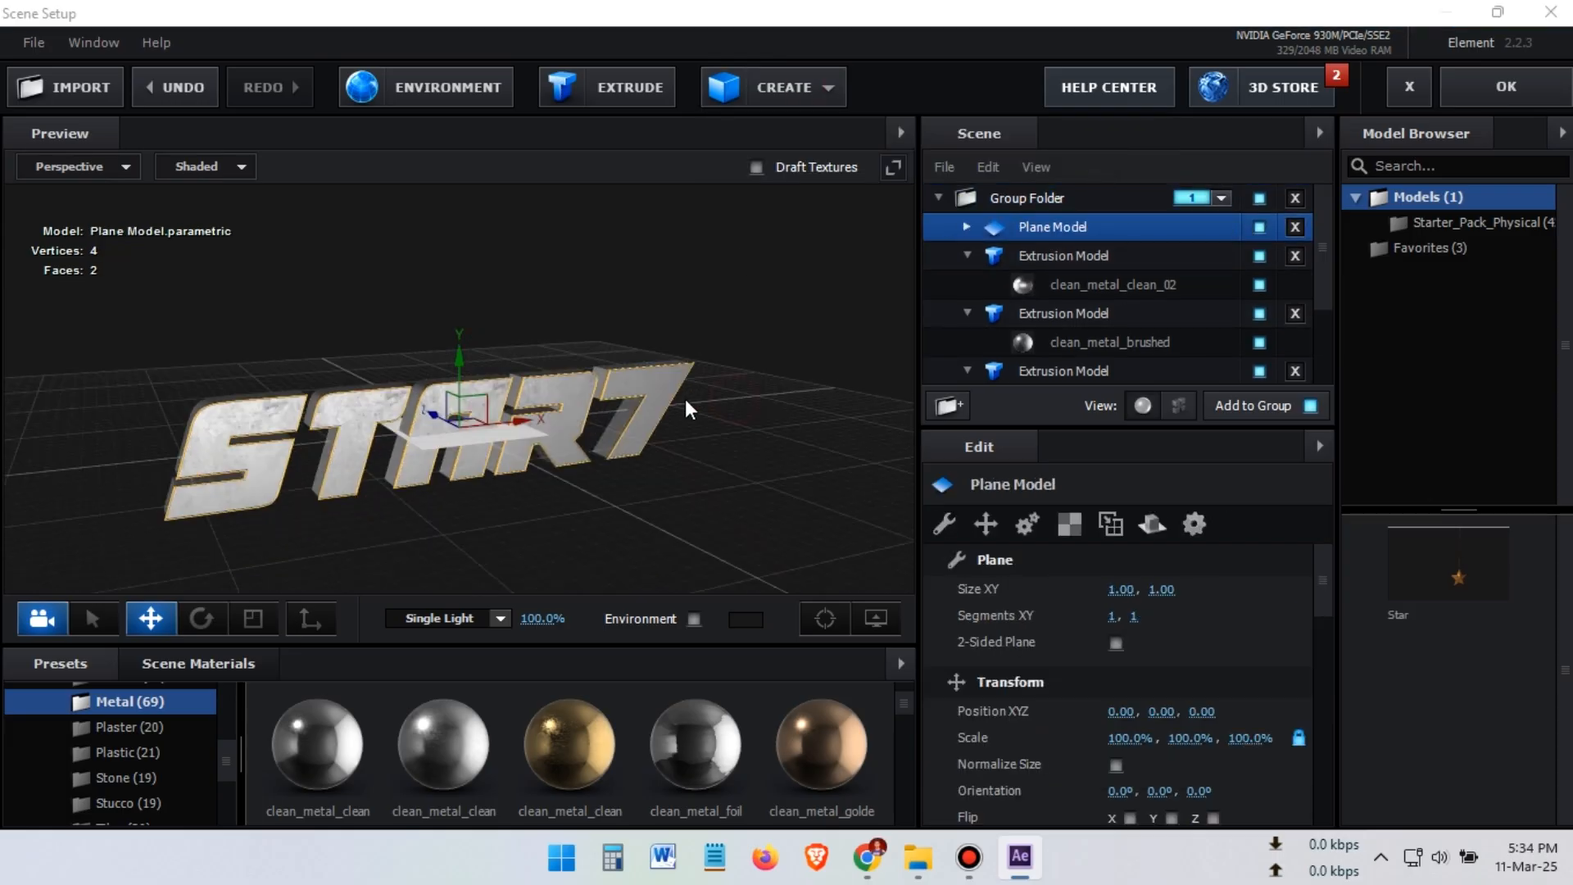
left_click(1124, 591)
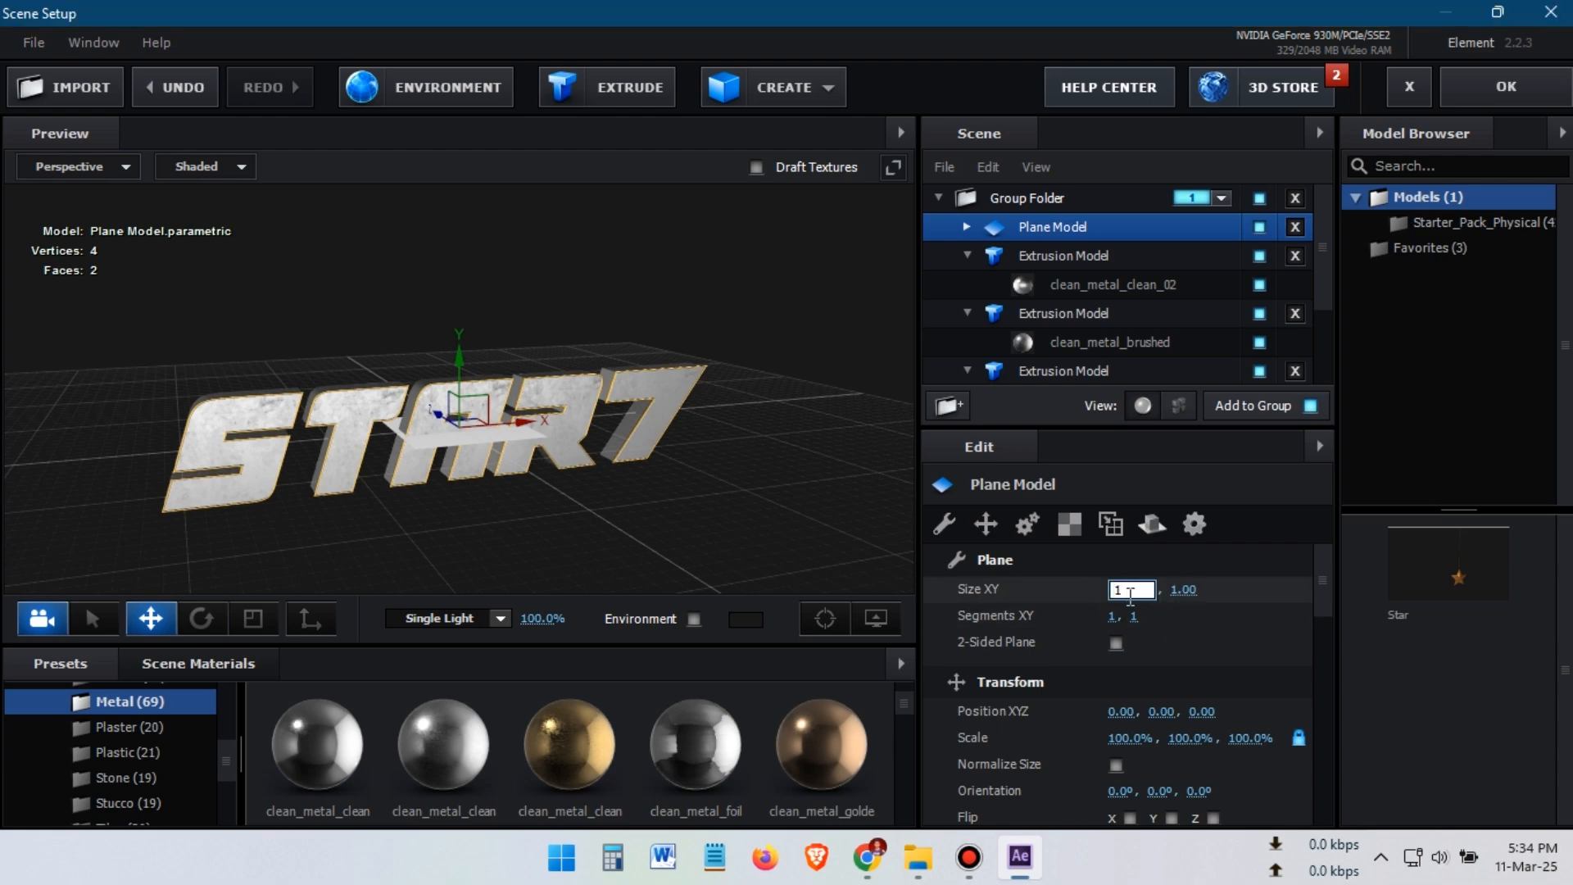
left_click(1180, 591)
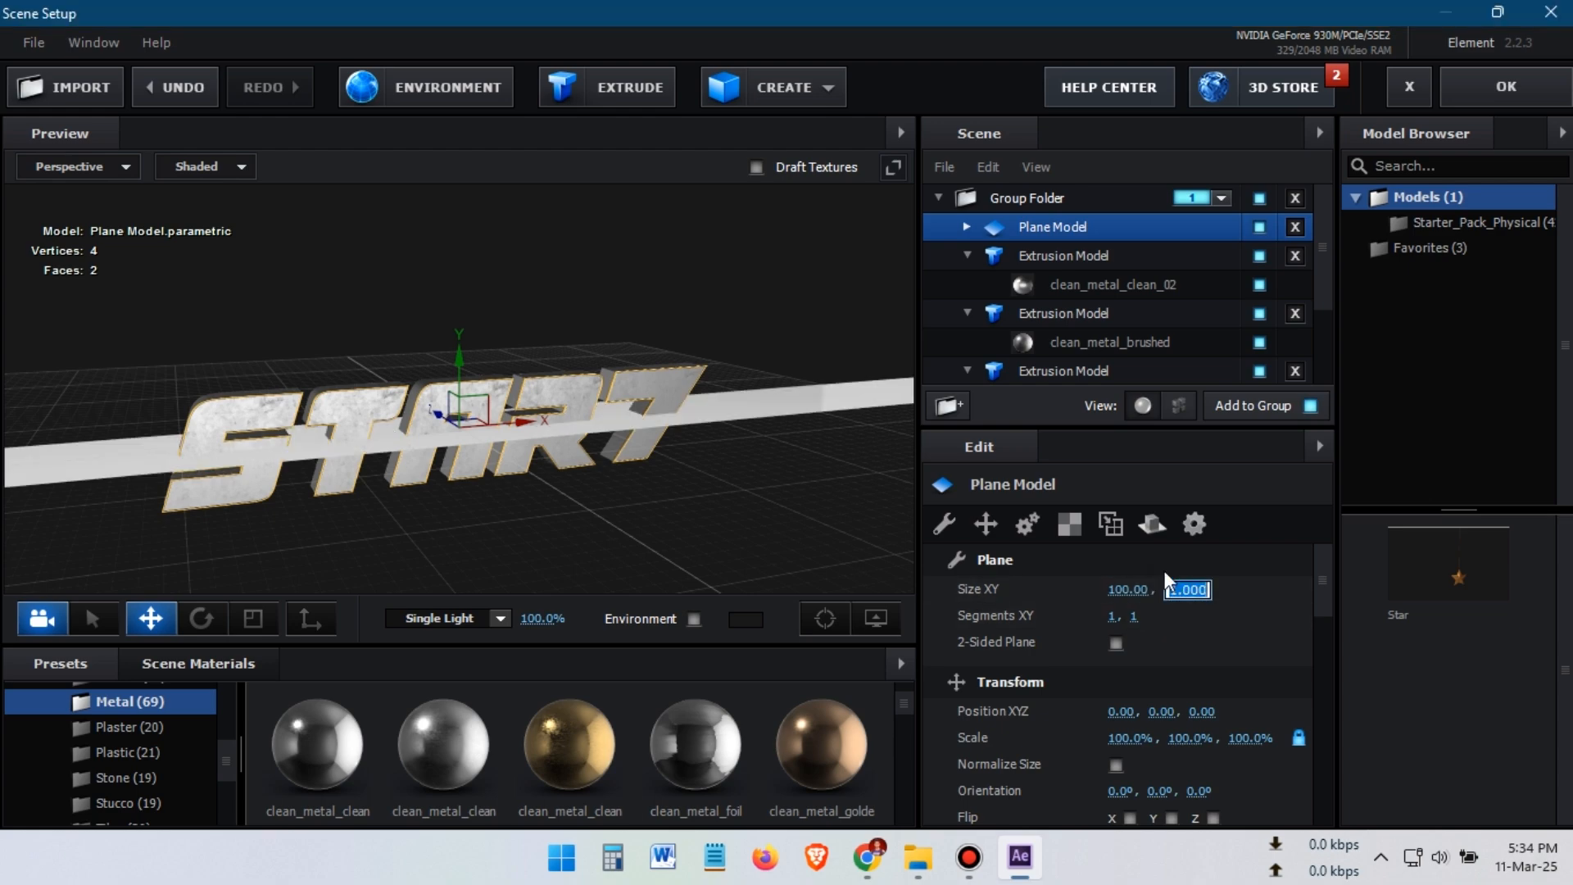
type("100")
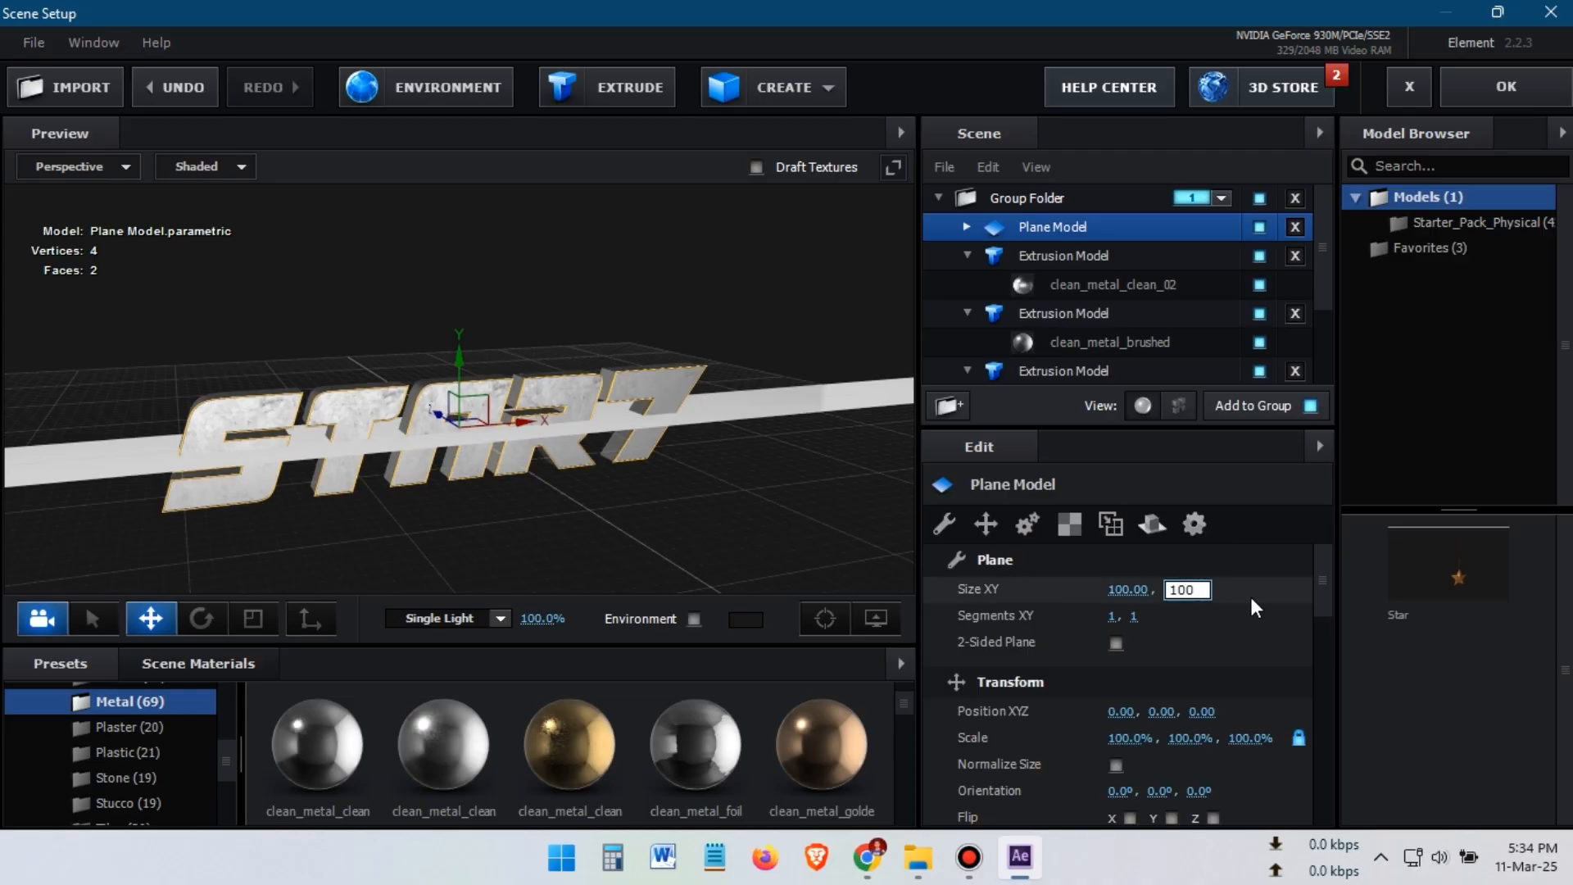
key("Return")
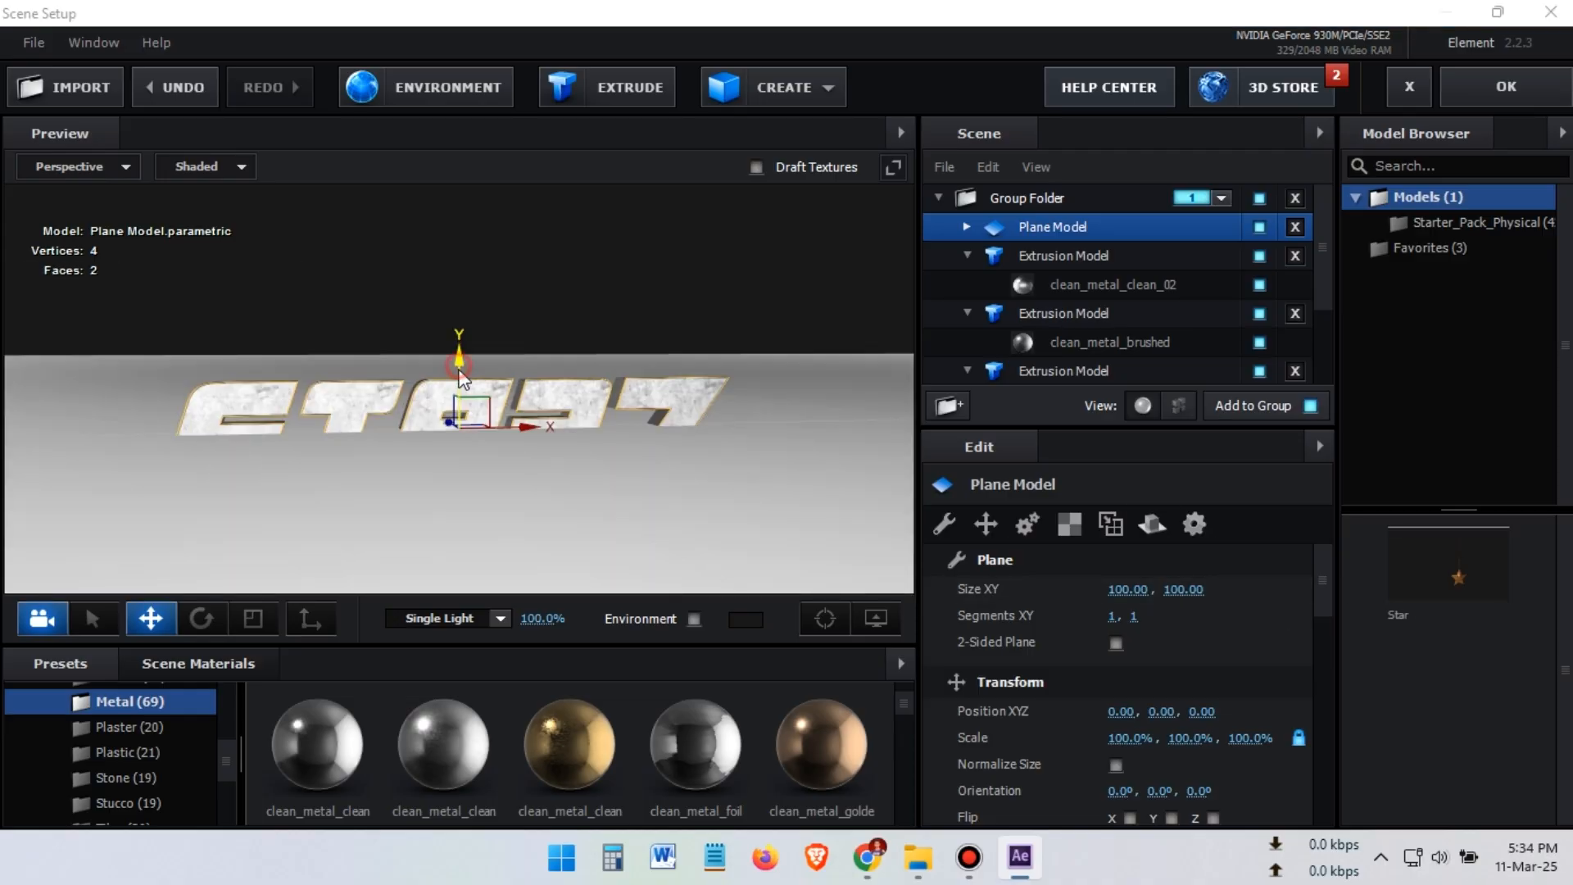
left_click_drag(461, 377, 474, 475)
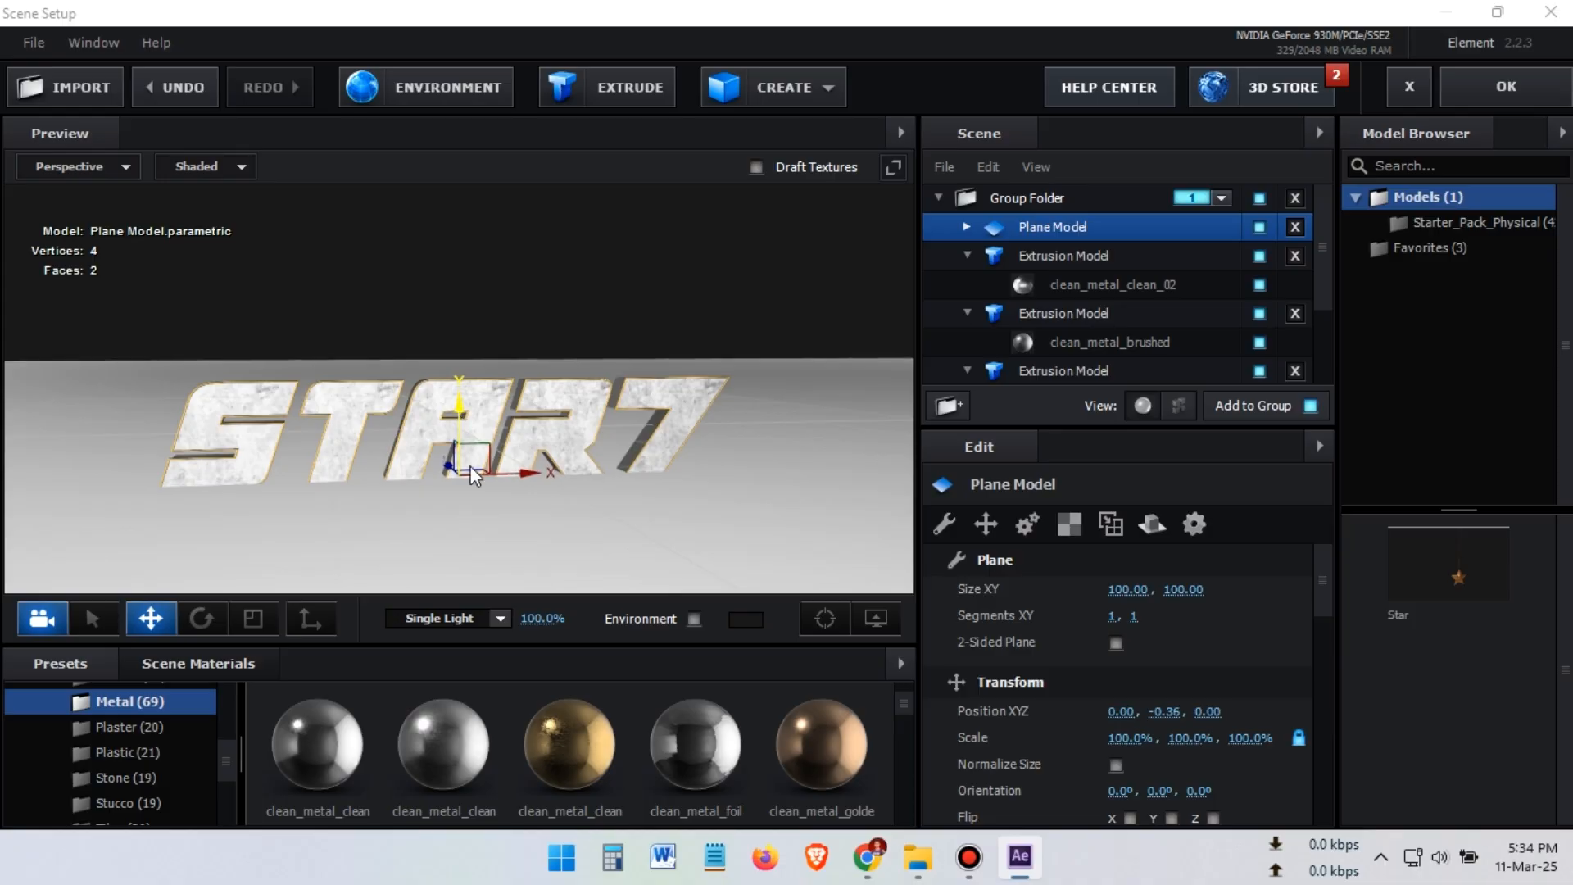
Apply a clean_metal_plate material to the floor plane and hide the grid in the preview
scroll(706, 752, "down", 3)
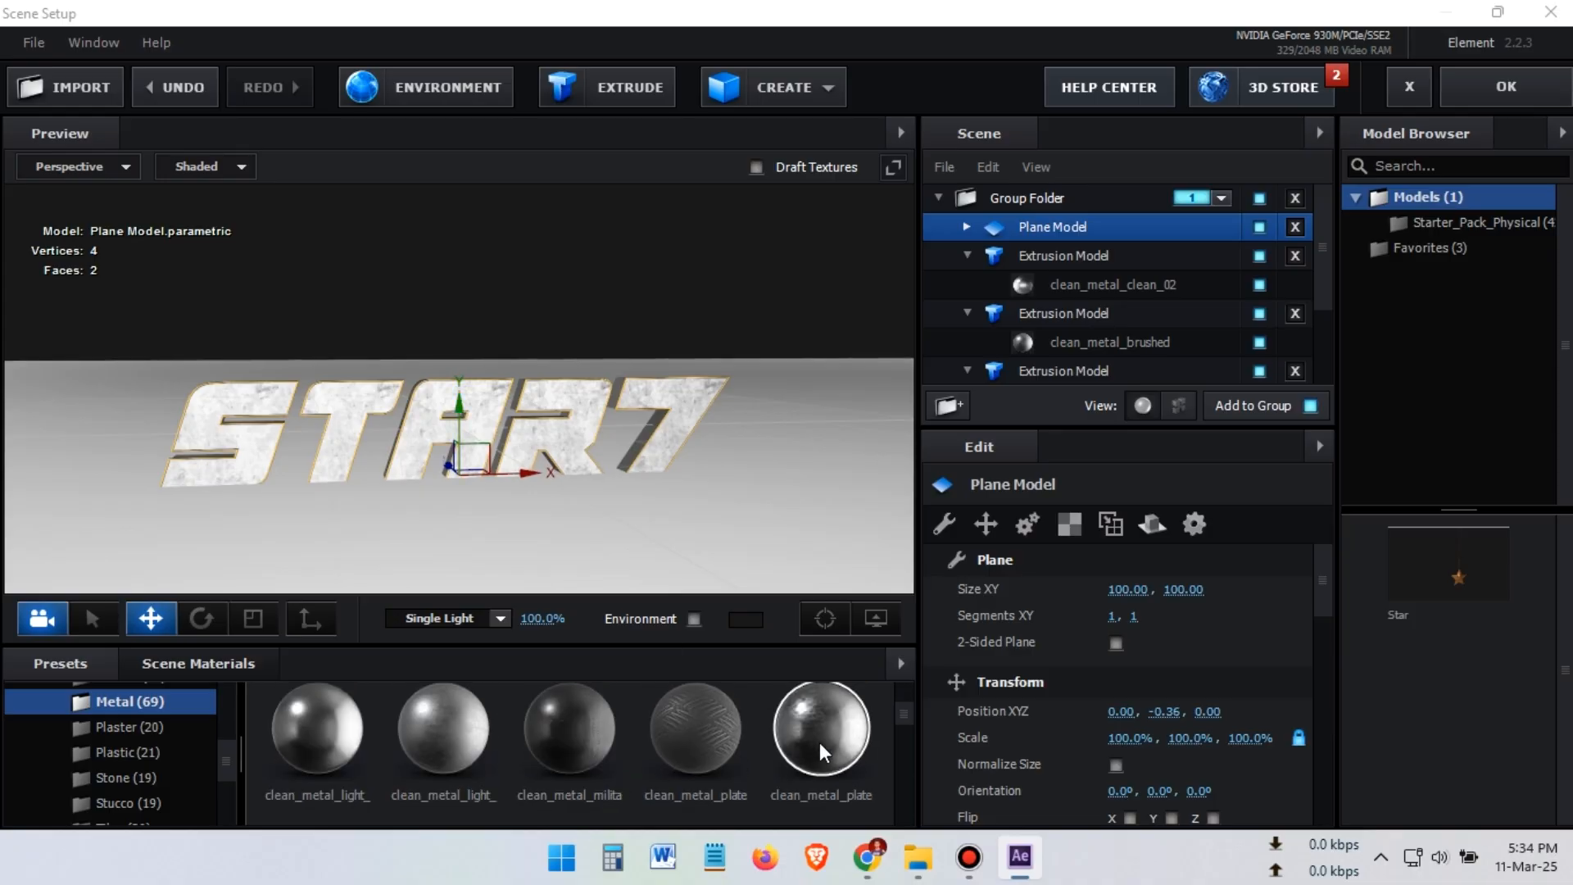
left_click_drag(822, 752, 1060, 229)
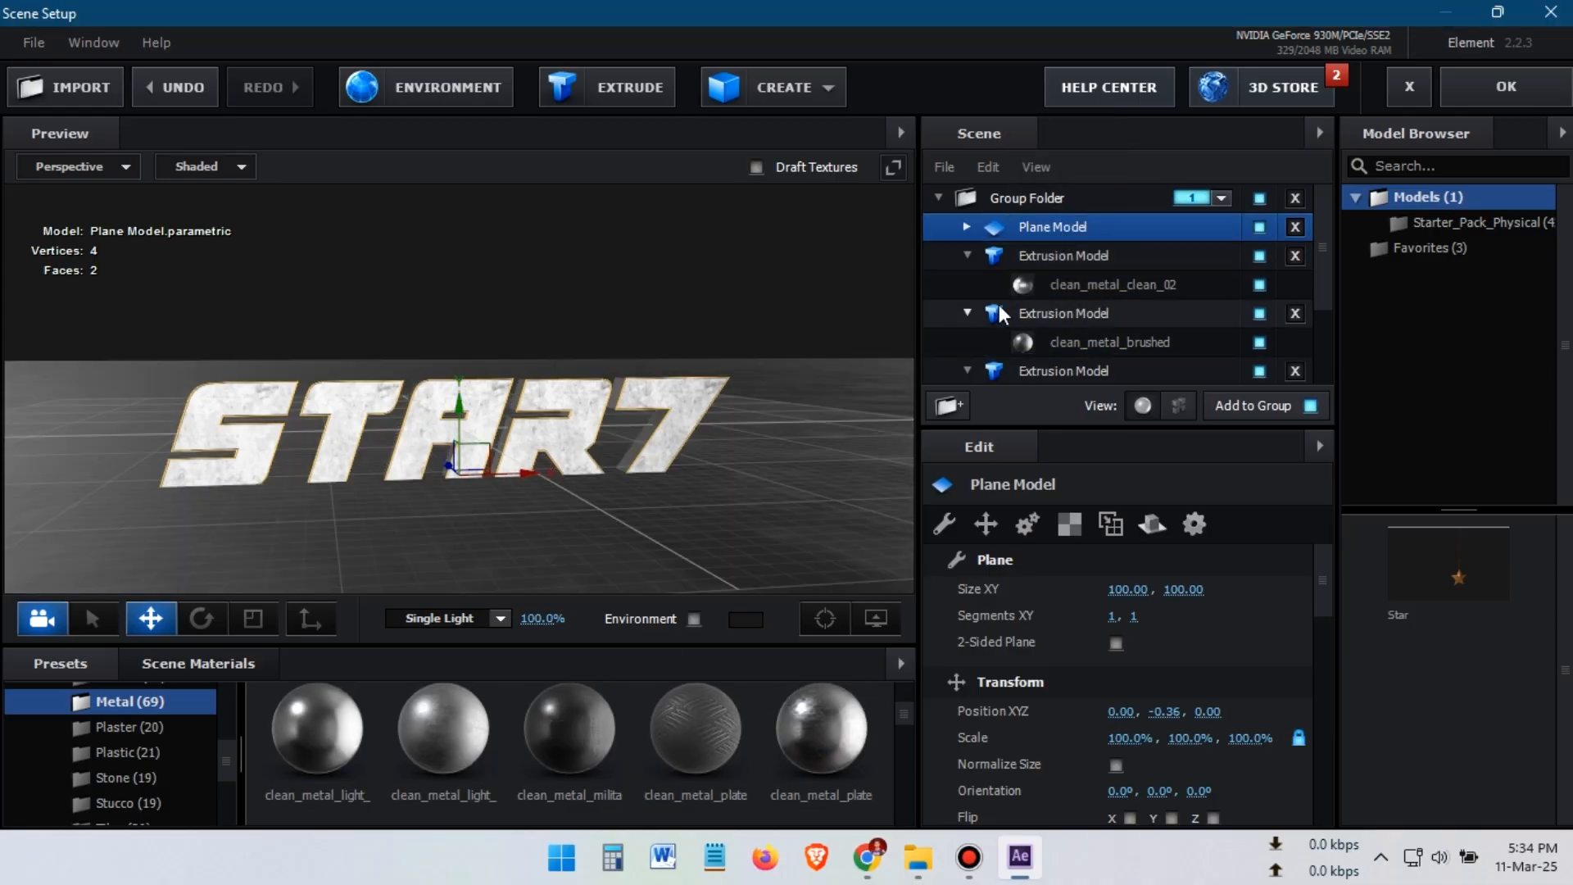
left_click(875, 618)
left_click(752, 538)
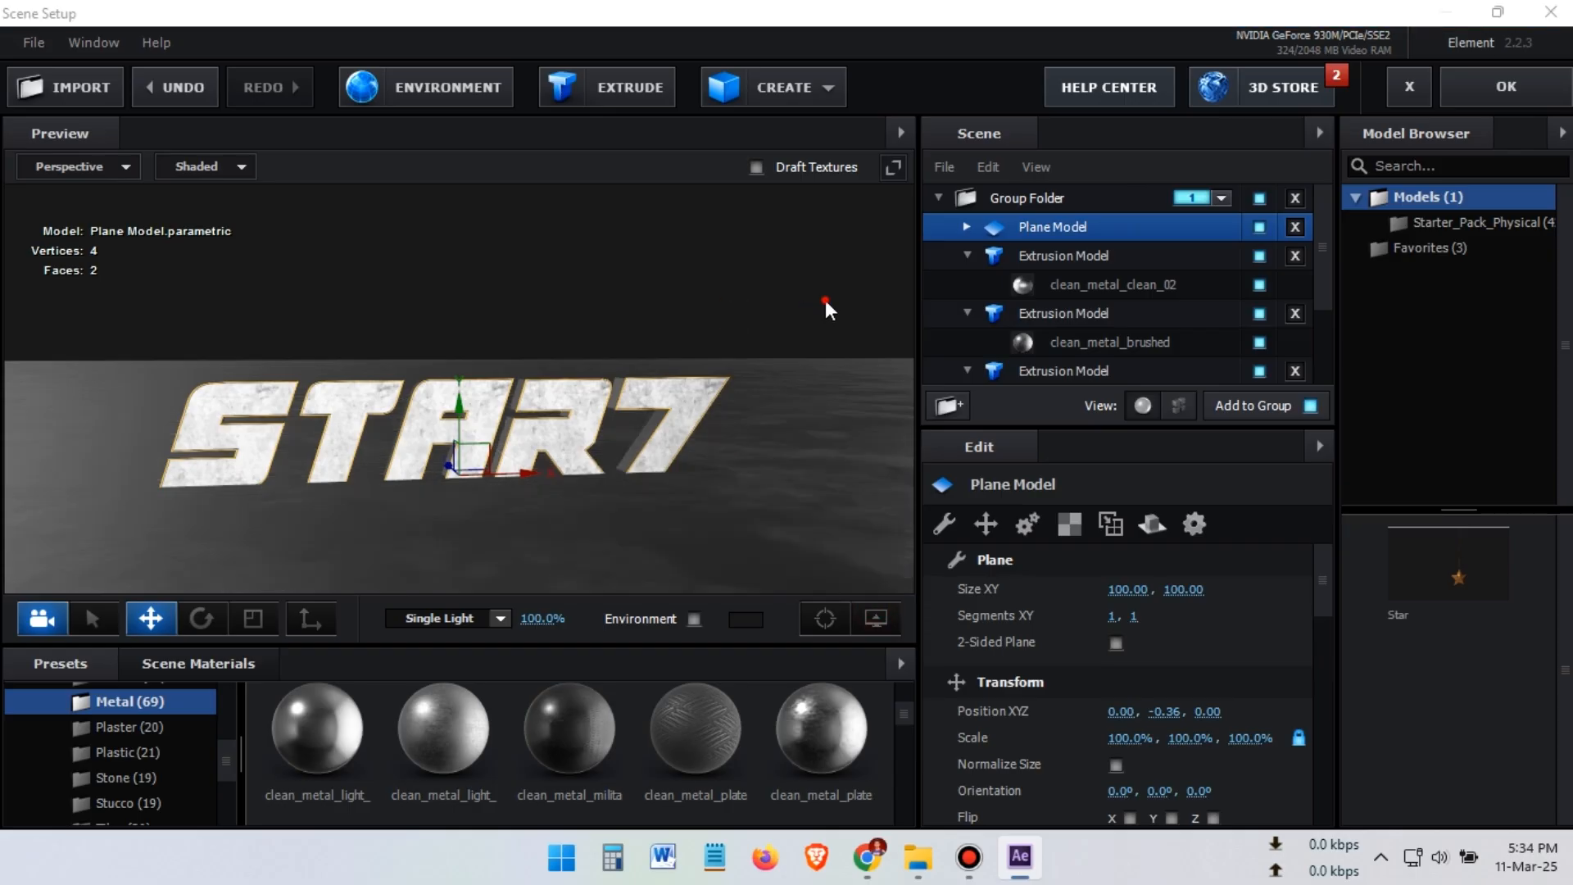
mouse_move(824, 300)
left_mouse_down()
mouse_move(780, 338)
mouse_move(828, 321)
mouse_move(800, 308)
mouse_move(820, 304)
left_mouse_up()
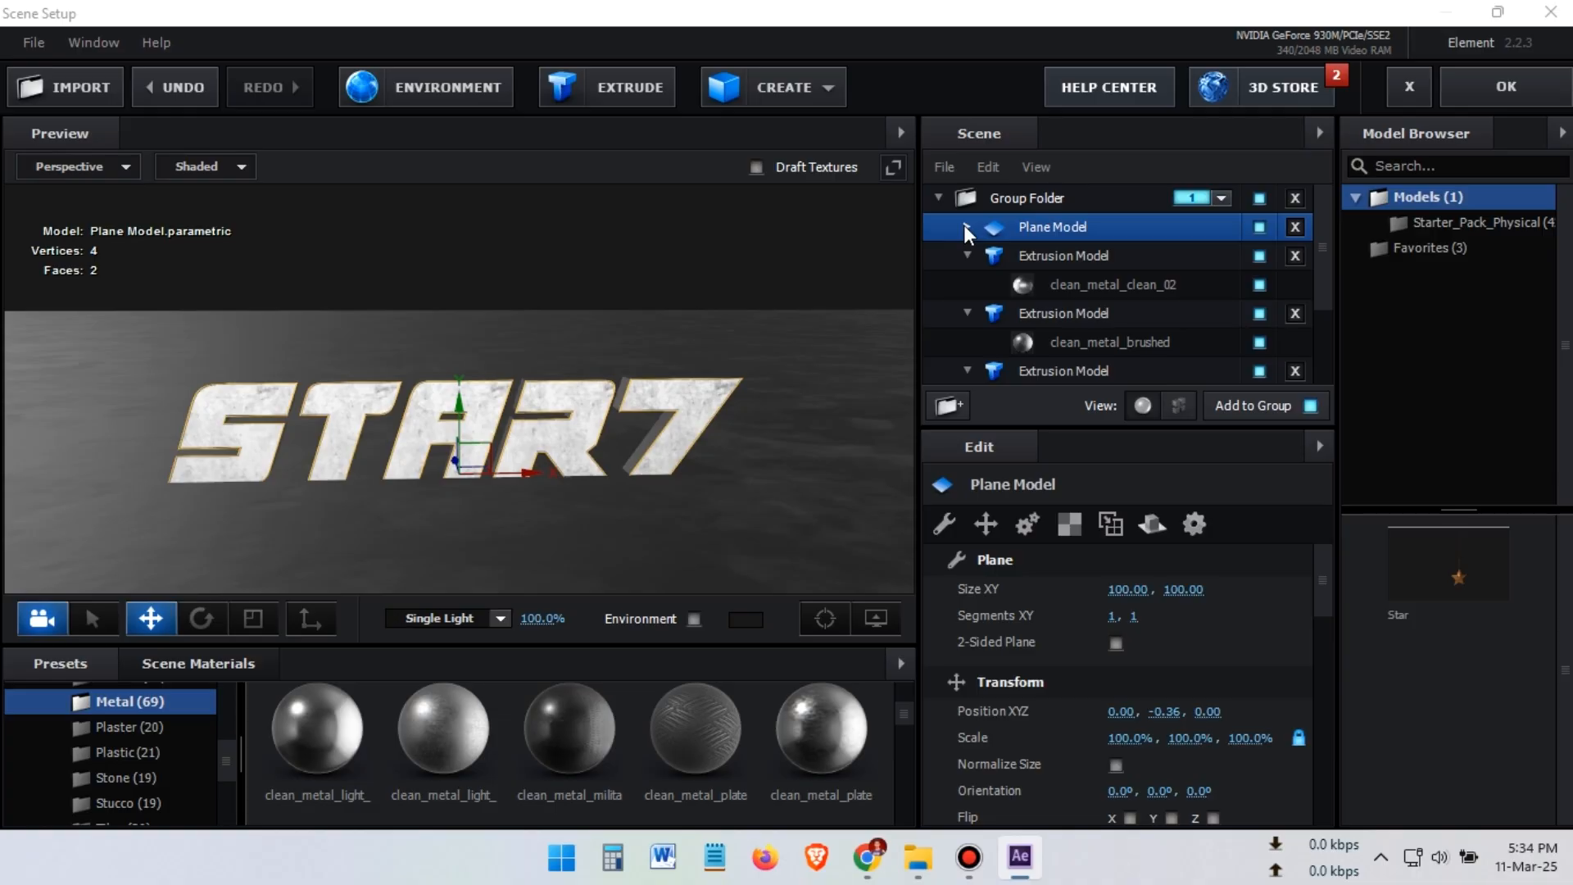
left_click_drag(657, 335, 731, 403)
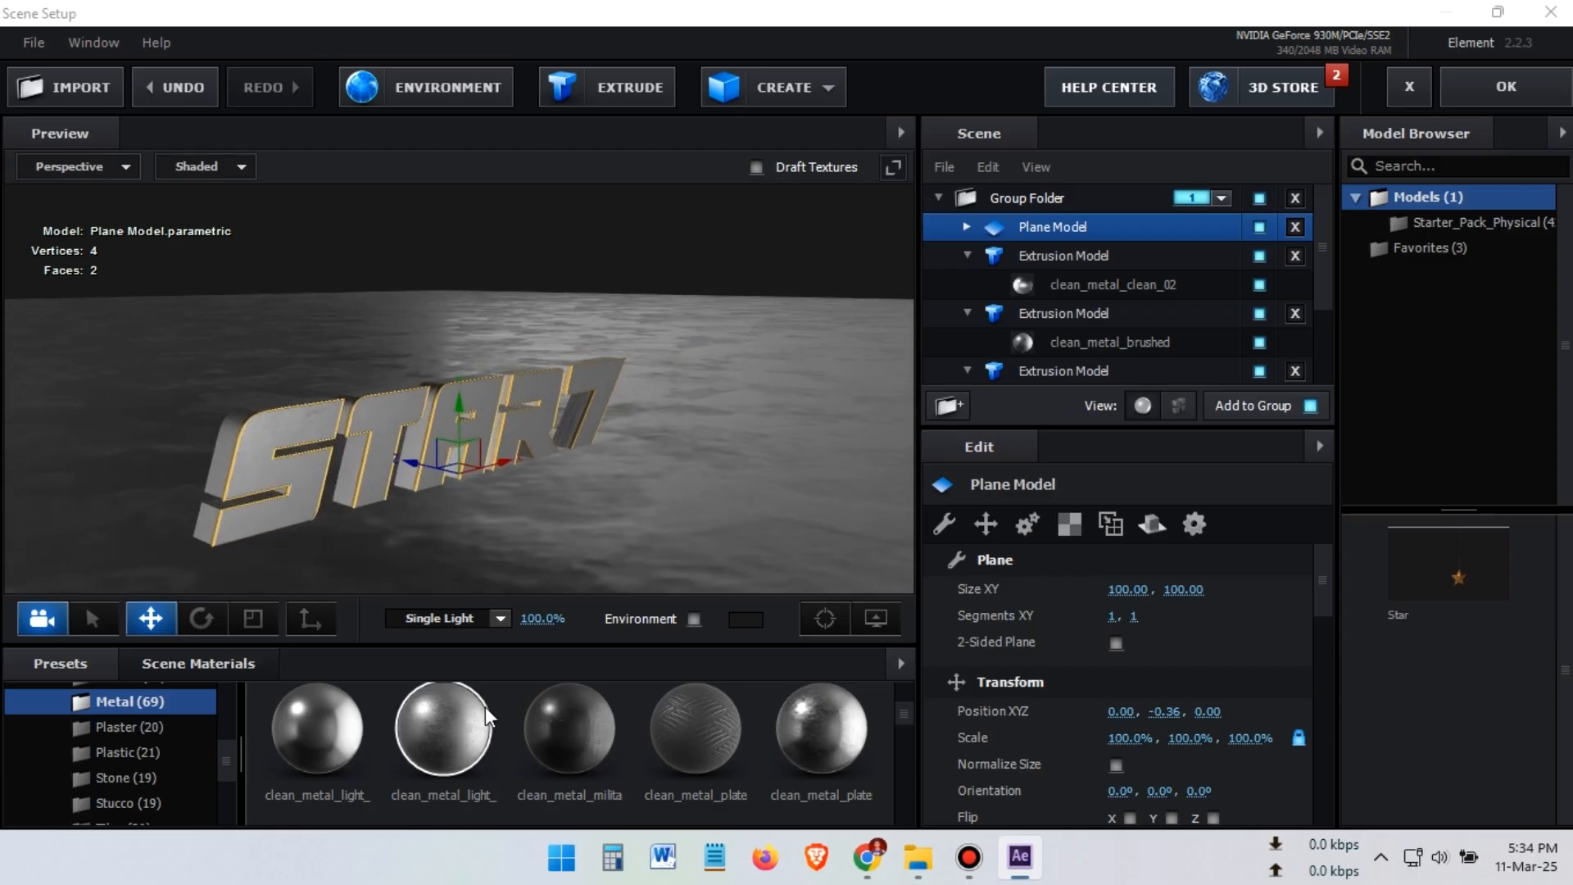
Try a clean_metal_light material on the floor plane with a UV Repeat of 5.00, 5.00
left_click_drag(485, 706, 1081, 236)
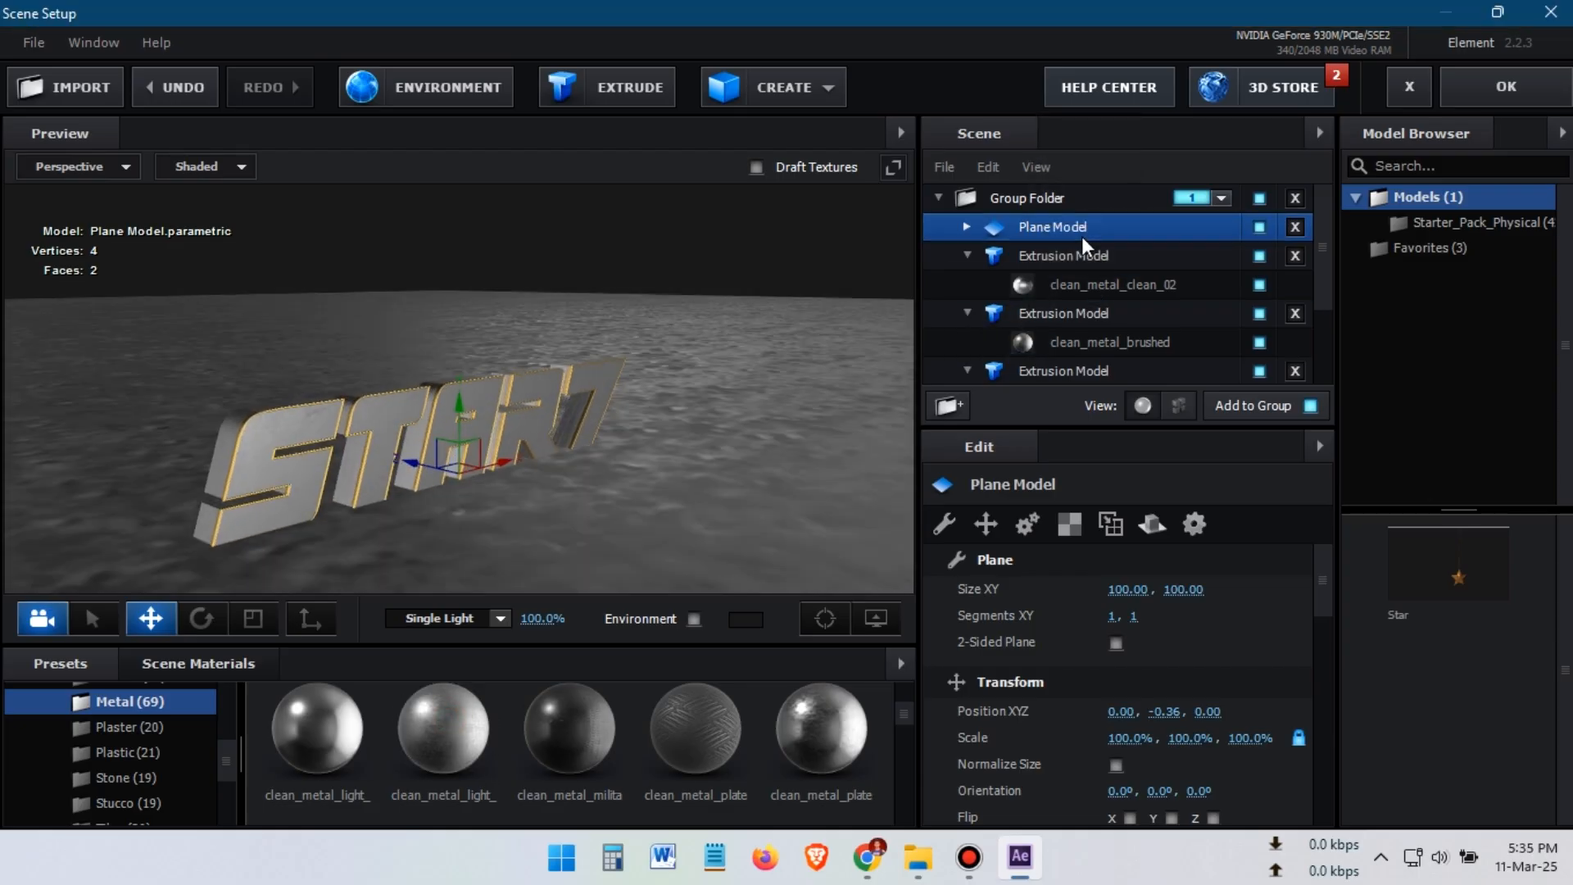
left_click(1070, 523)
left_click(1129, 616)
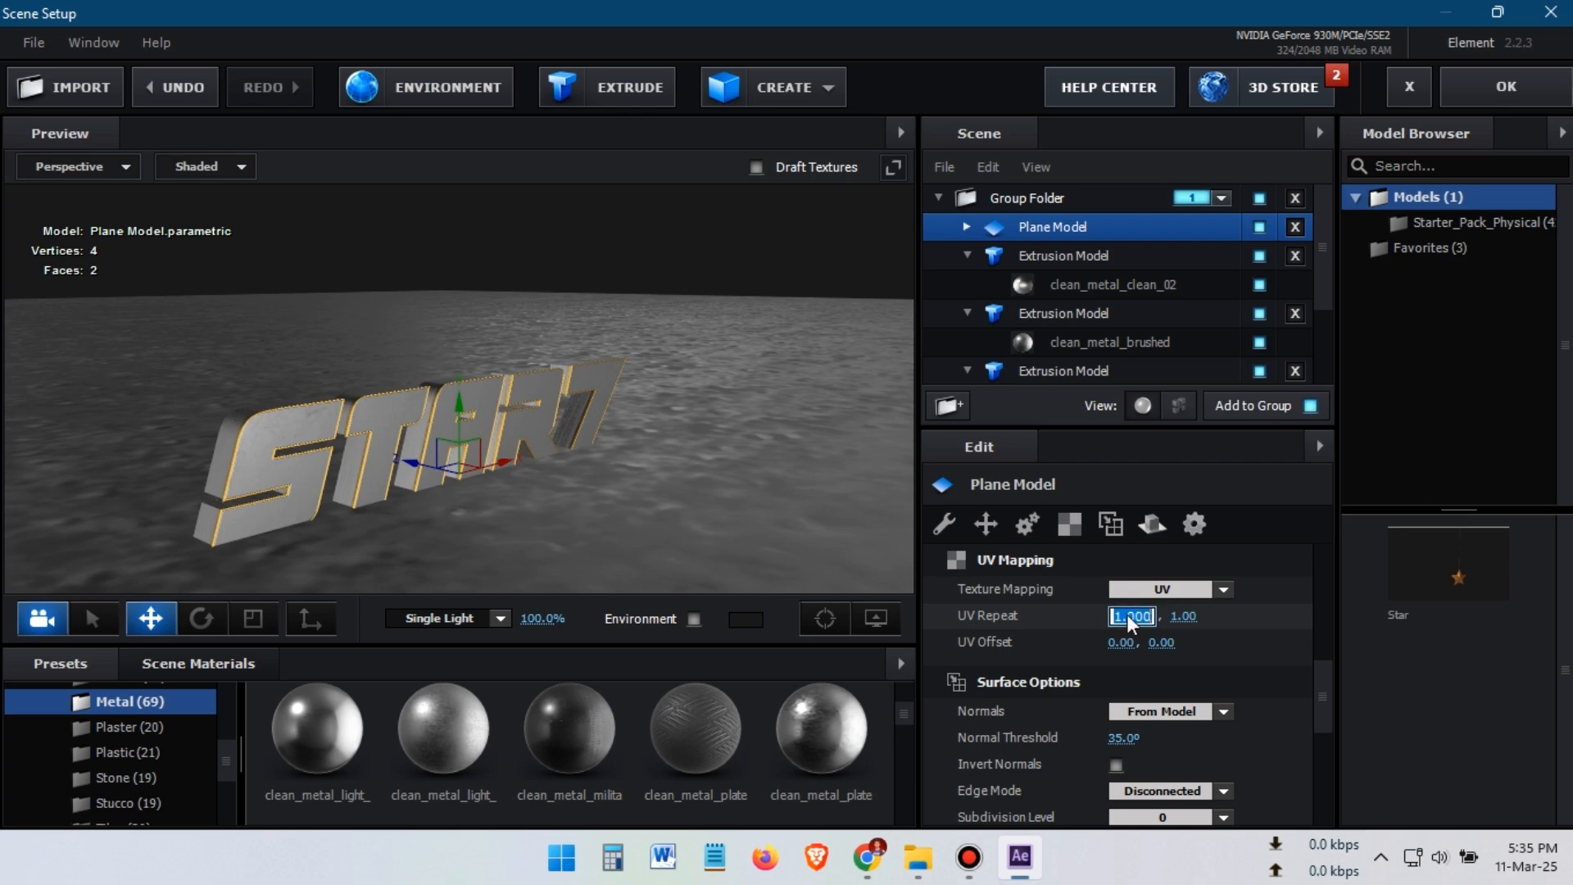
type("5")
key("Return")
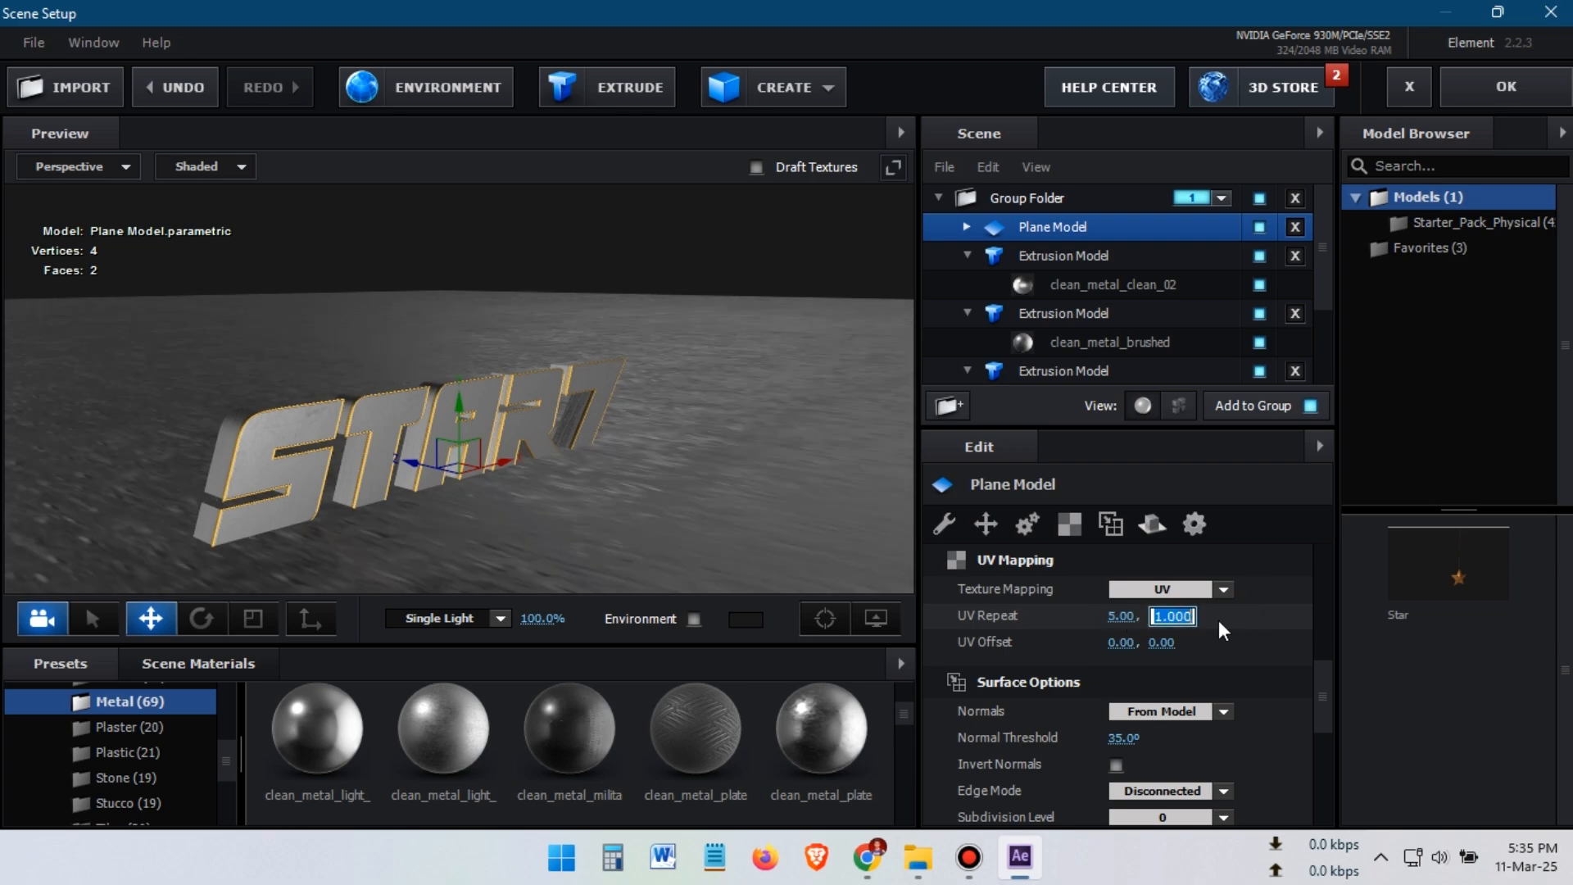
type("5")
key("Return")
left_click_drag(758, 364, 662, 408)
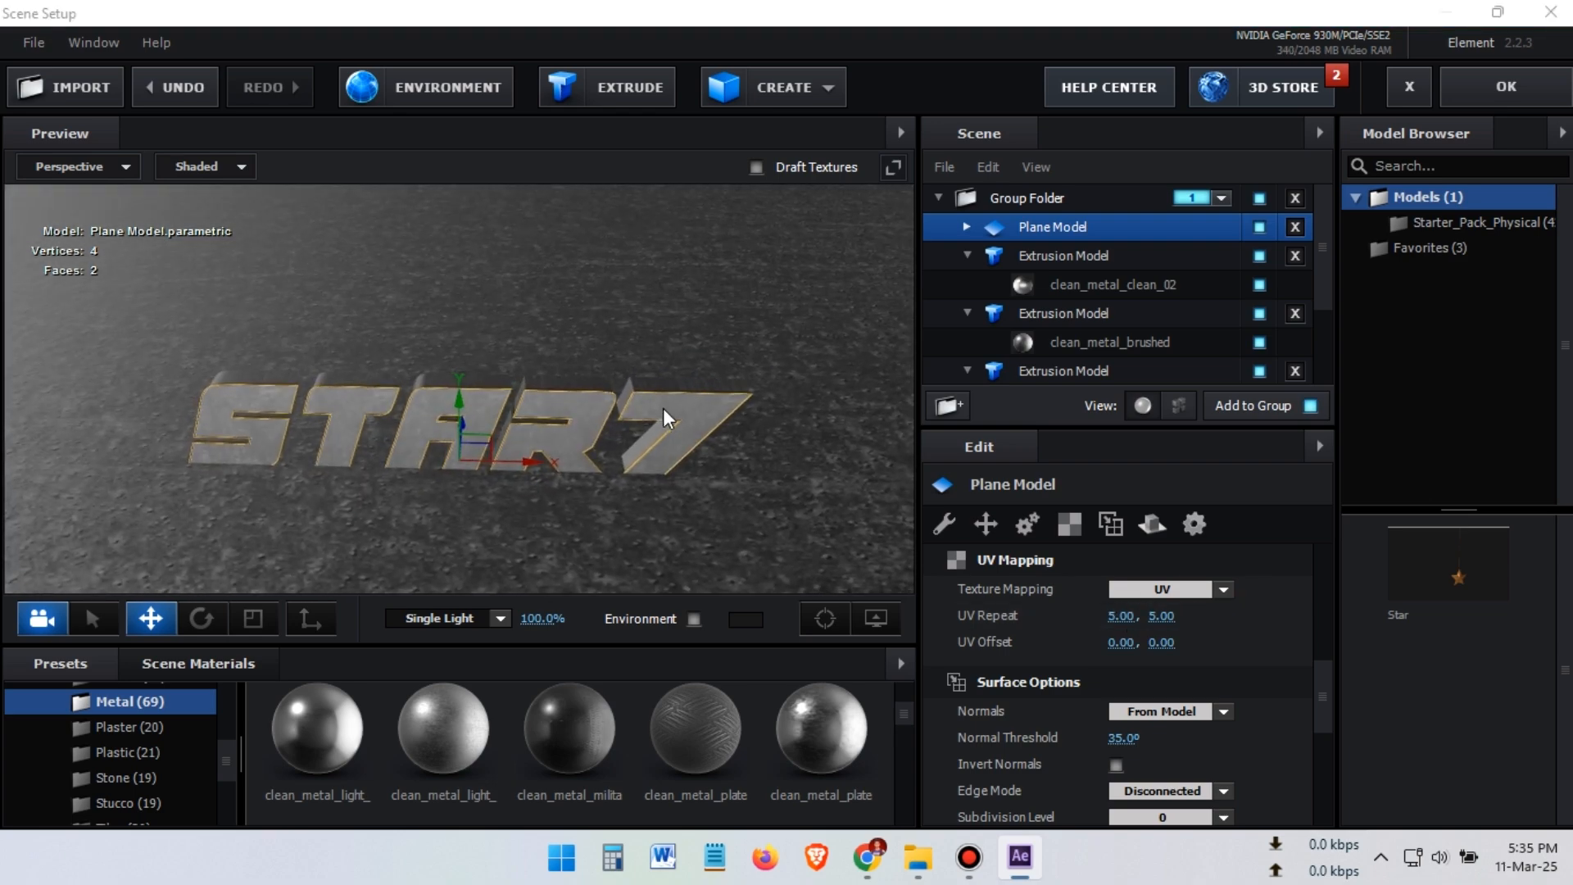
Put a clean_metal_plate material back on the floor plane and set its UV Repeat to 10.00, 10.00
left_click_drag(824, 724, 1060, 228)
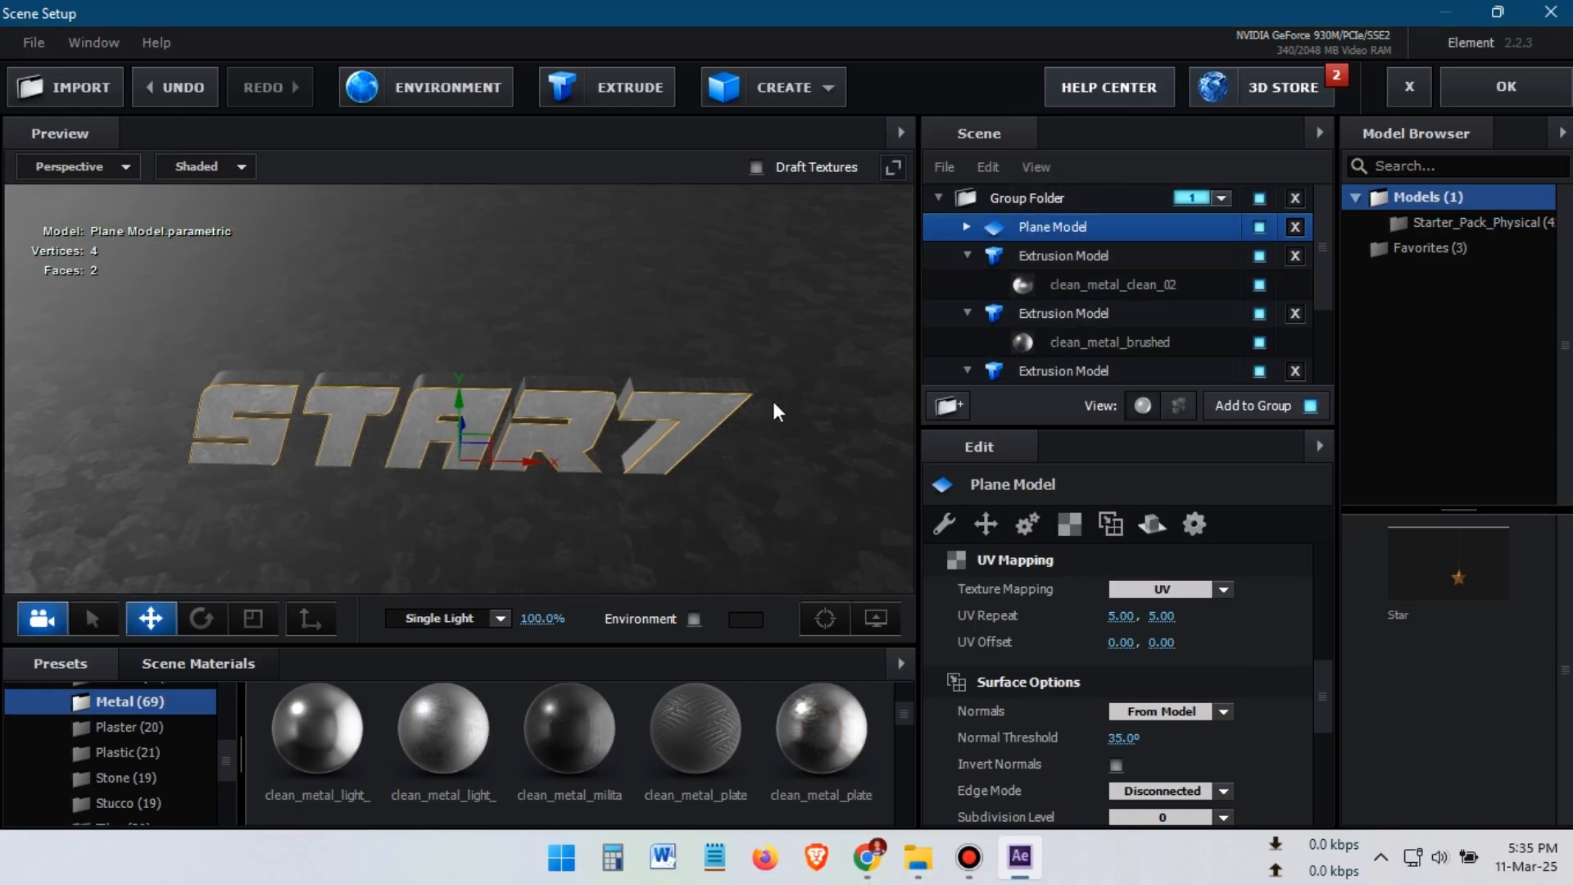
left_click_drag(834, 397, 856, 377)
left_click(1125, 616)
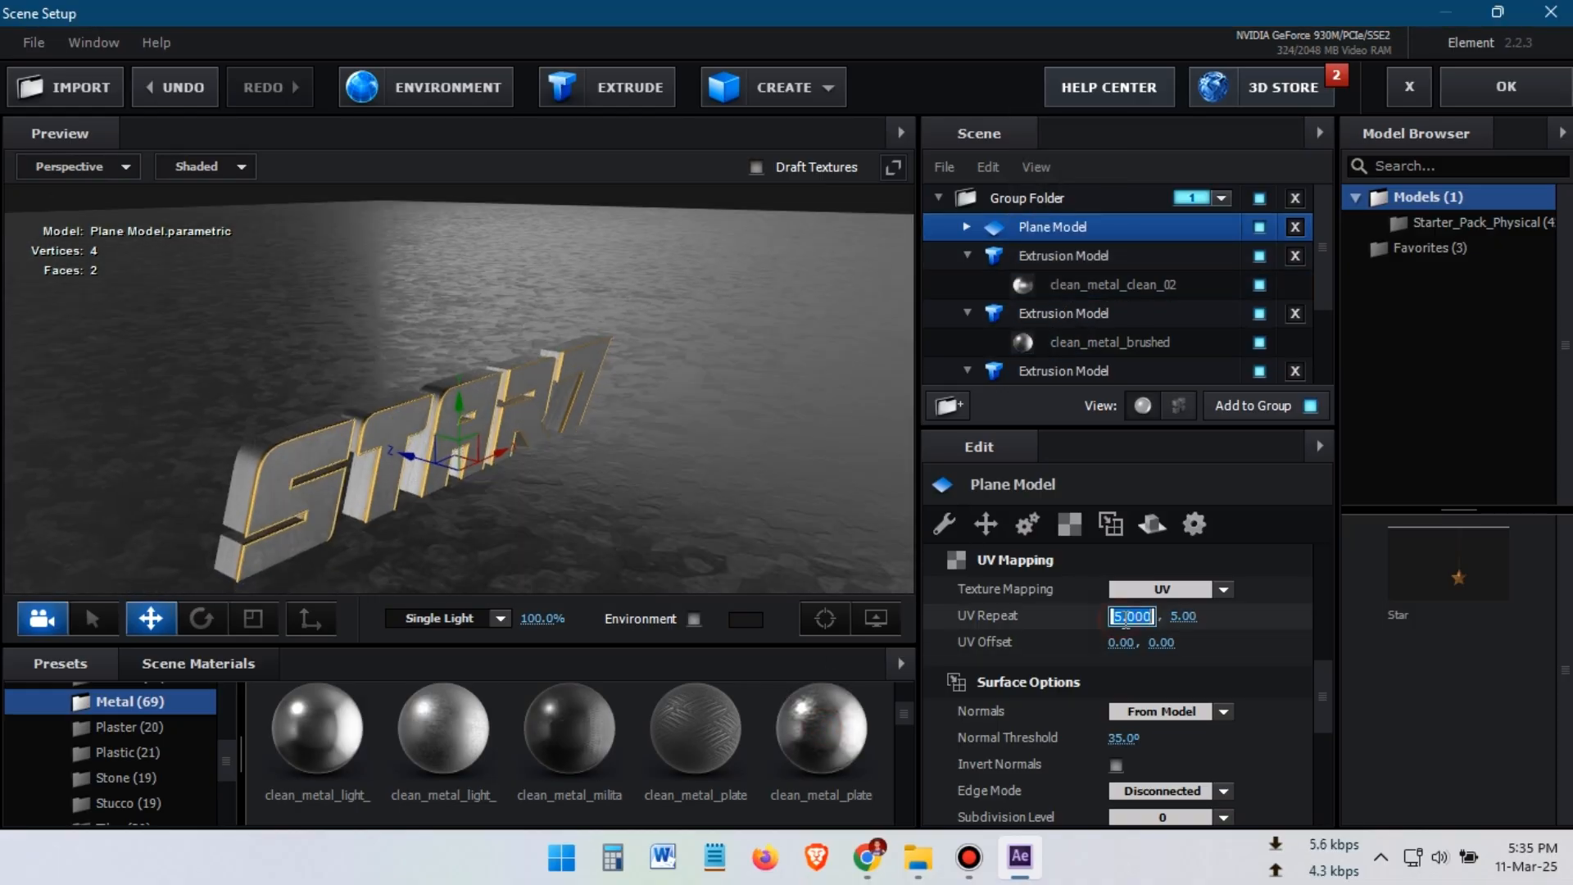
key("Tab")
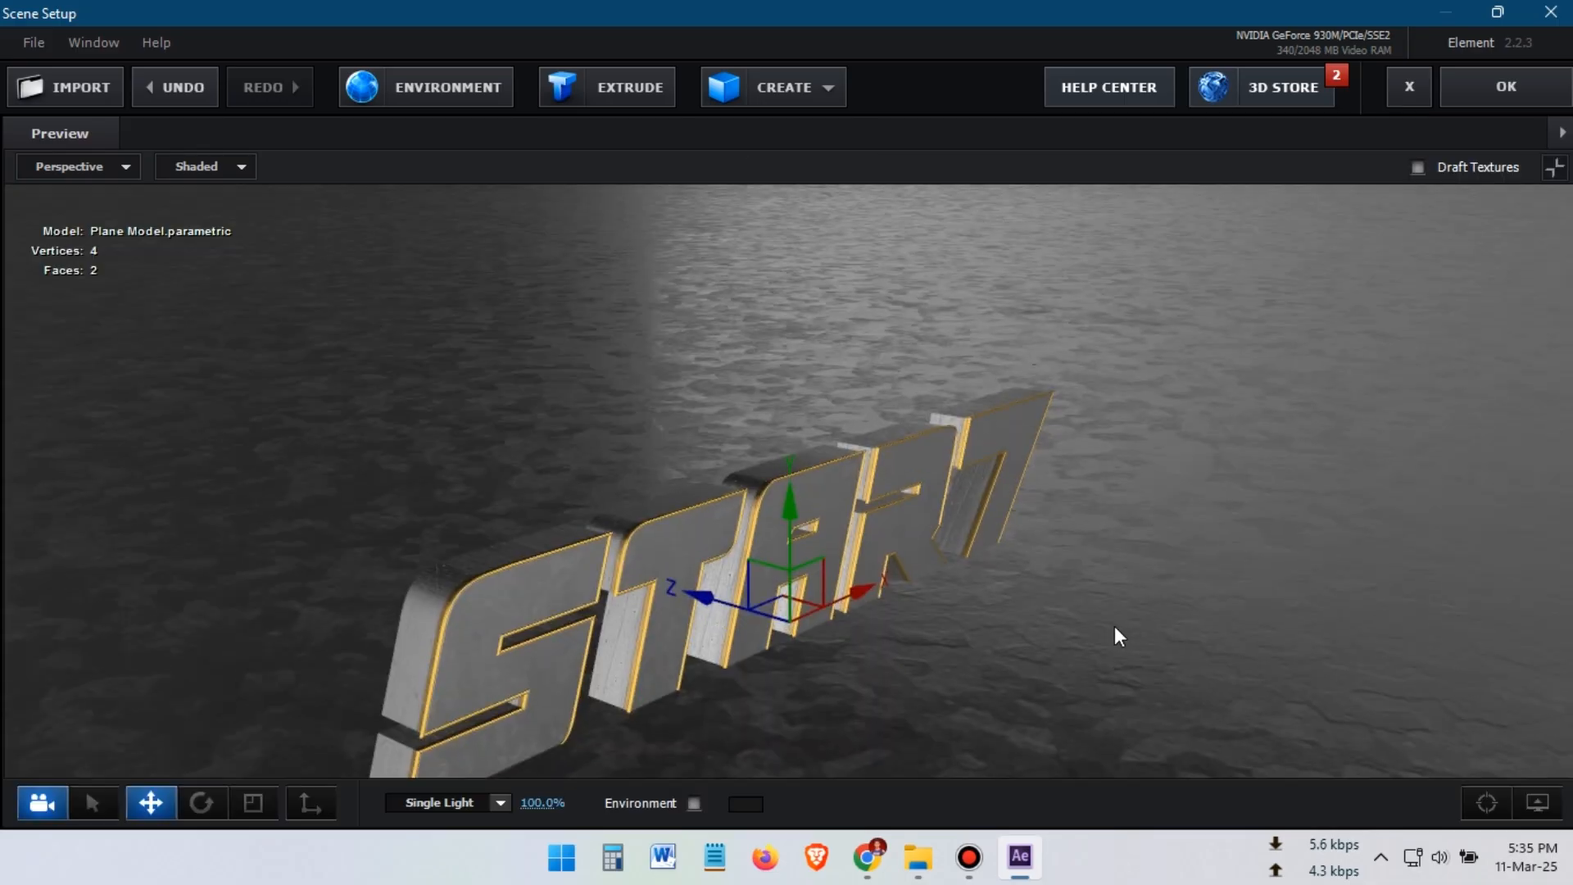
Apply the plaster_rusted material from the Metal presets to the floor plane and check it from a higher angle
scroll(1065, 611, "down", 5)
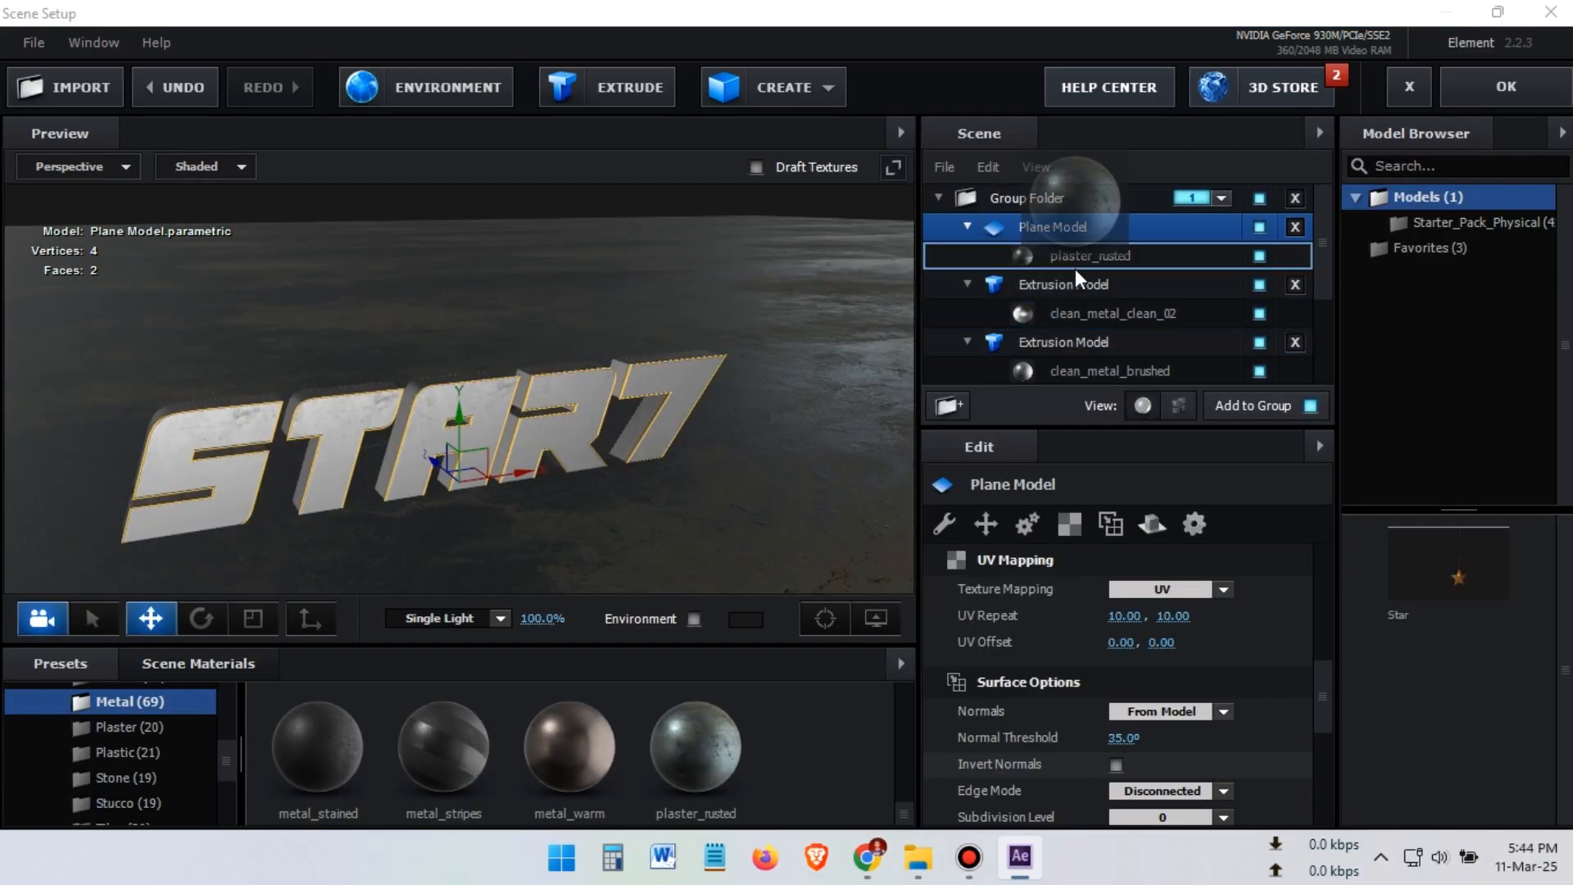
left_click_drag(700, 406, 749, 459)
right_click(1046, 227)
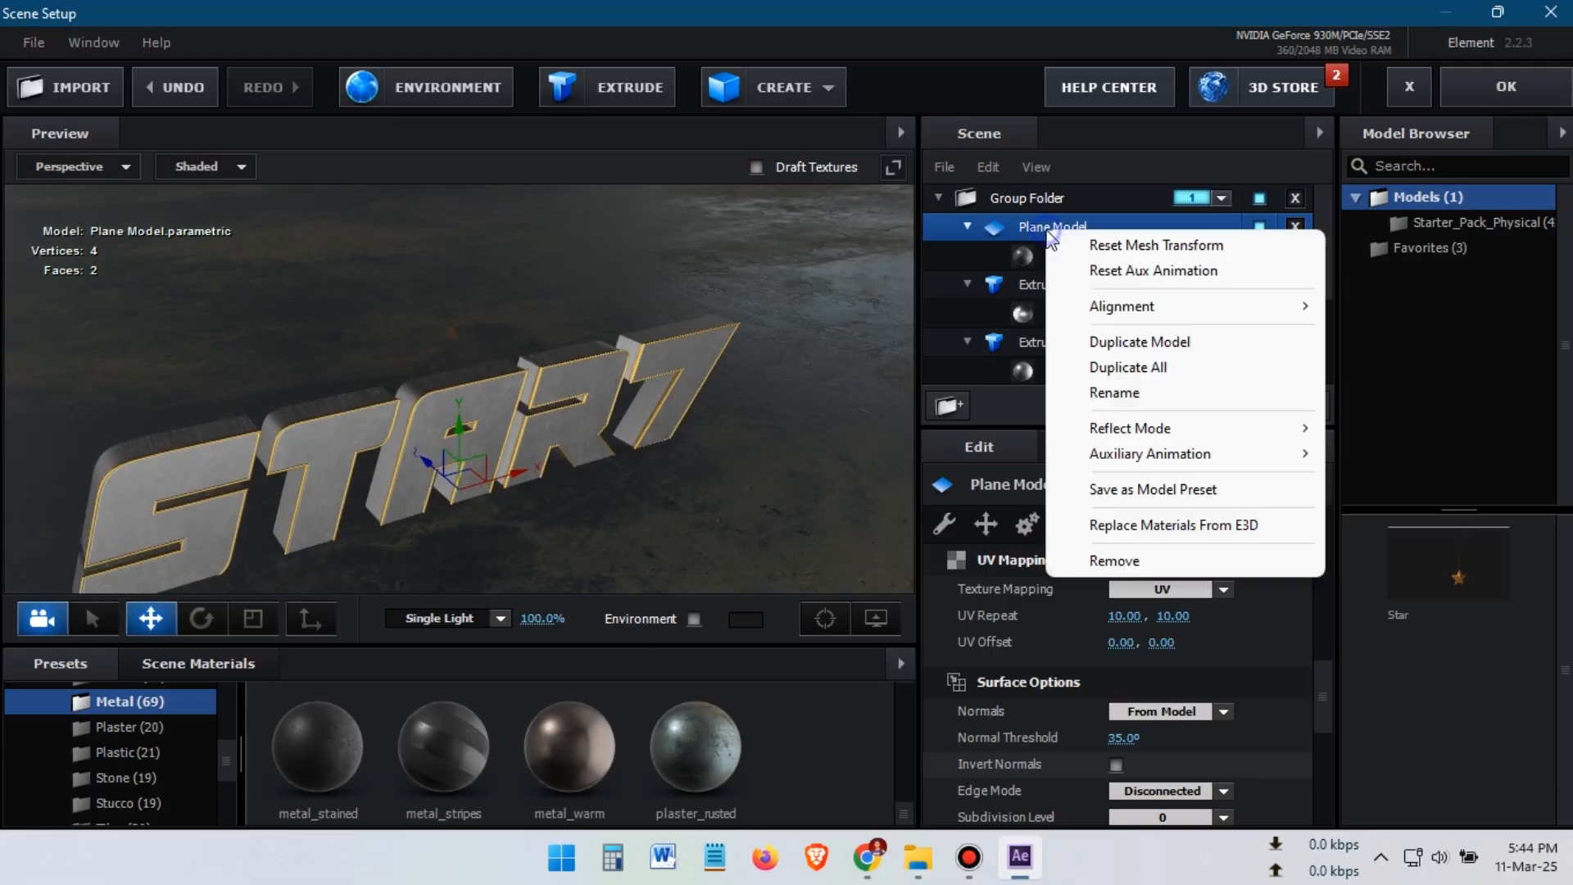
mouse_move(1153, 427)
left_click(1385, 470)
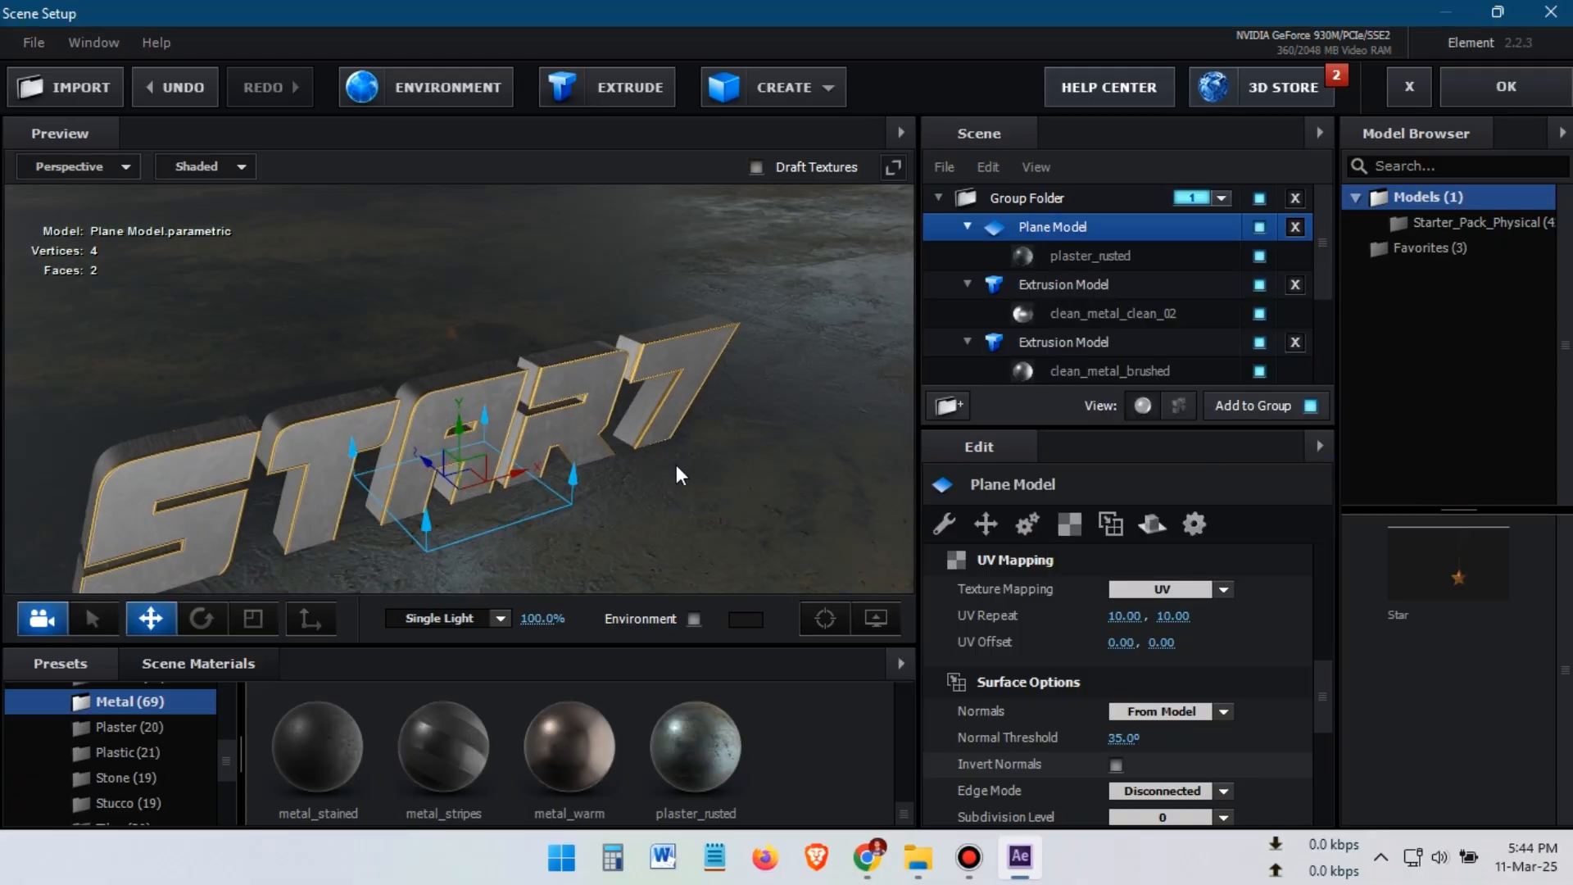
Replace the floor plane's plaster_rusted material with metal_bronze_raw from the Metal presets
left_click_drag(675, 465, 298, 740)
left_click(201, 665)
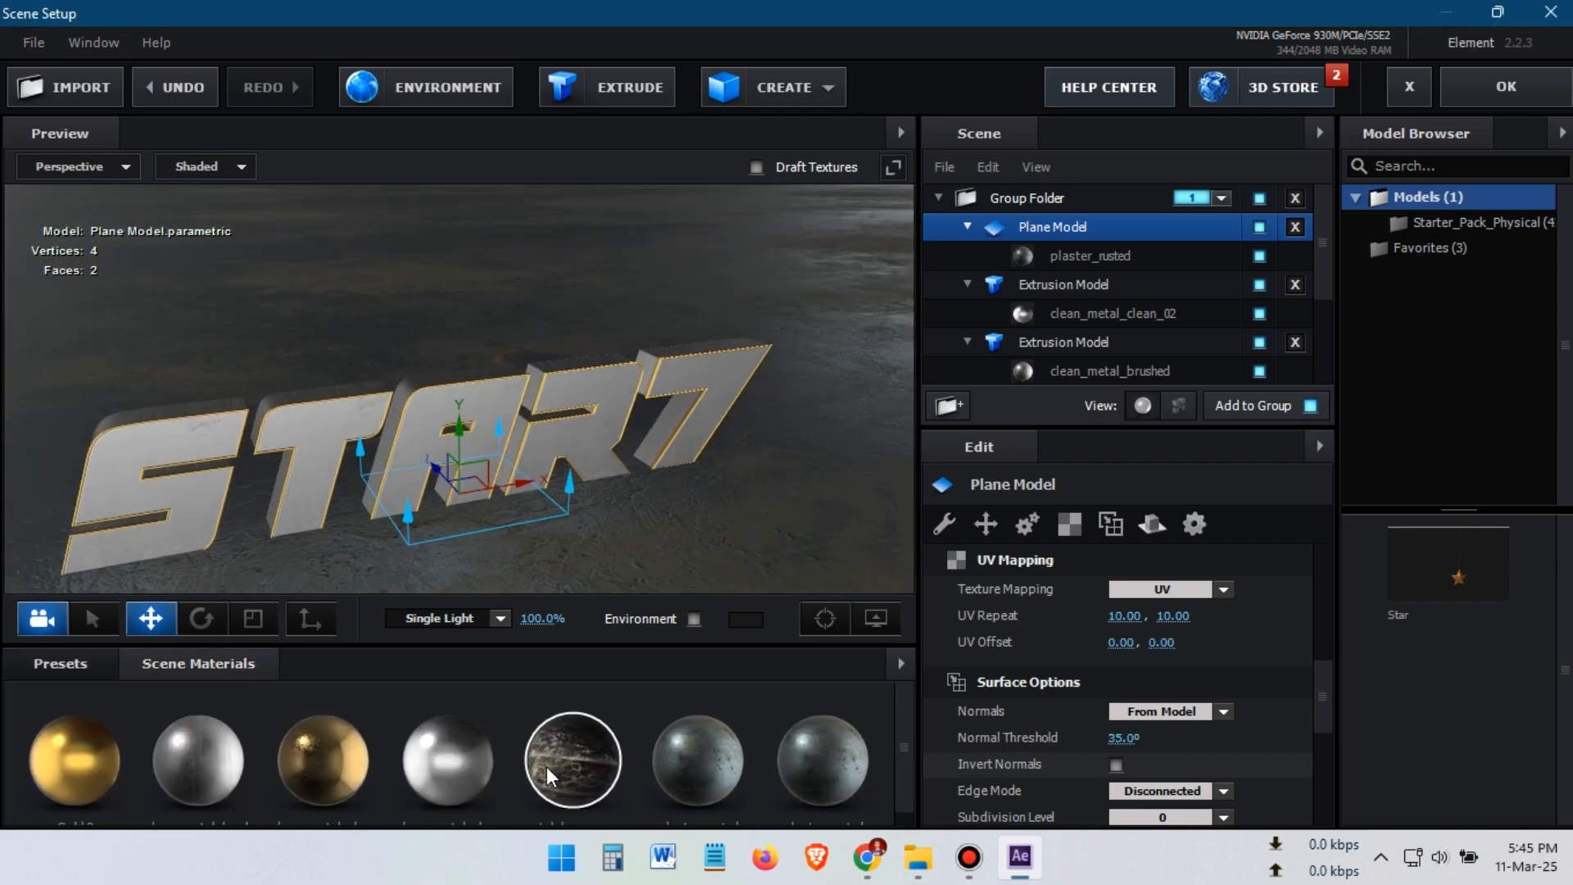
scroll(547, 766, "down", 1)
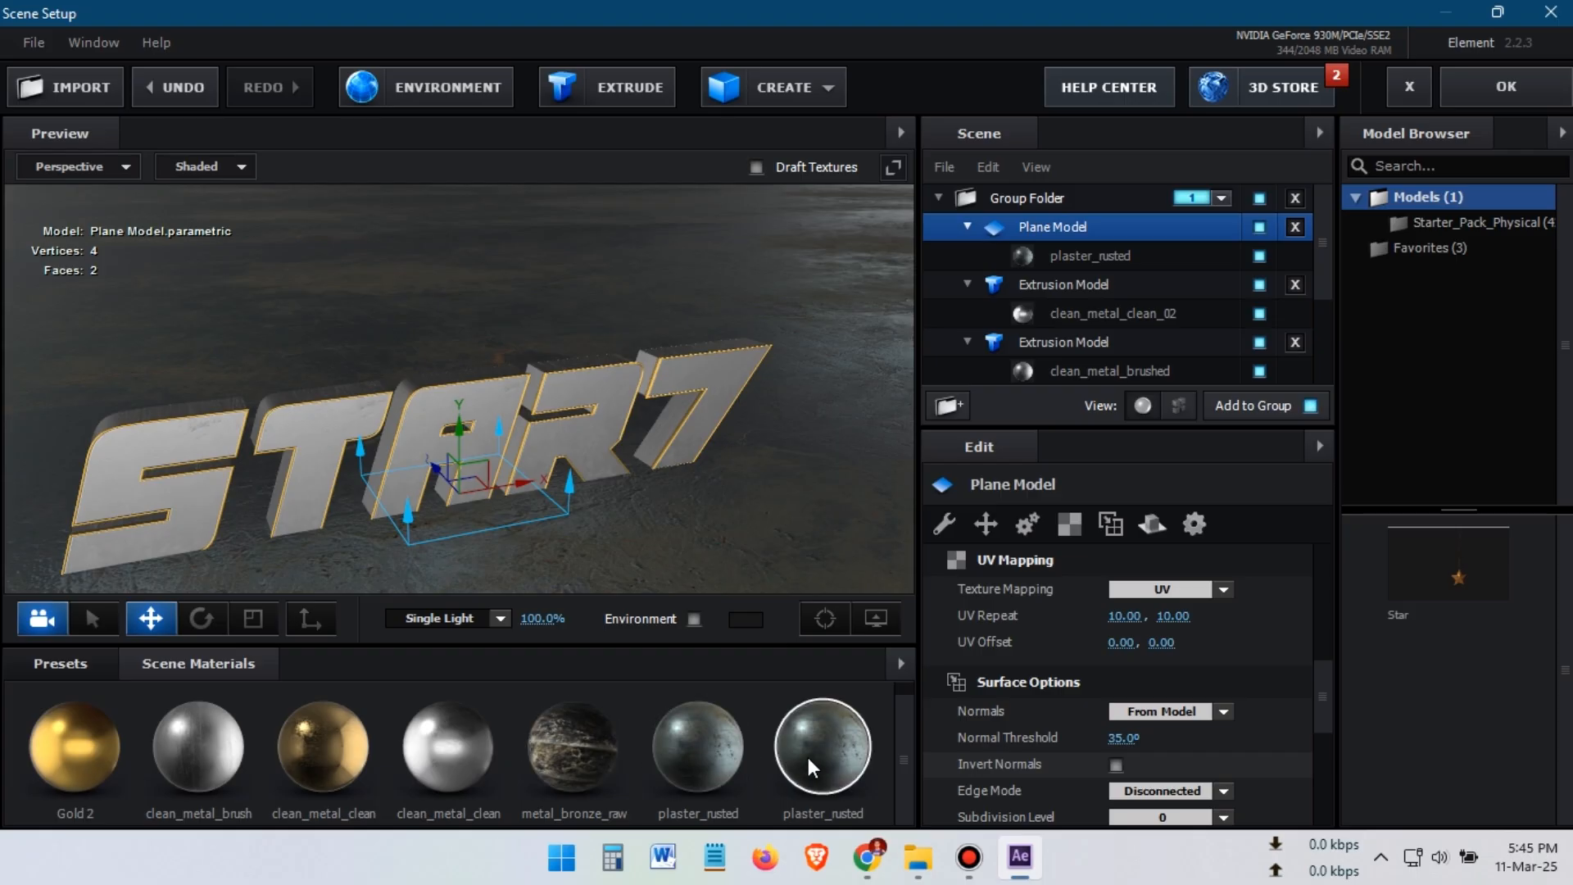
left_click(61, 664)
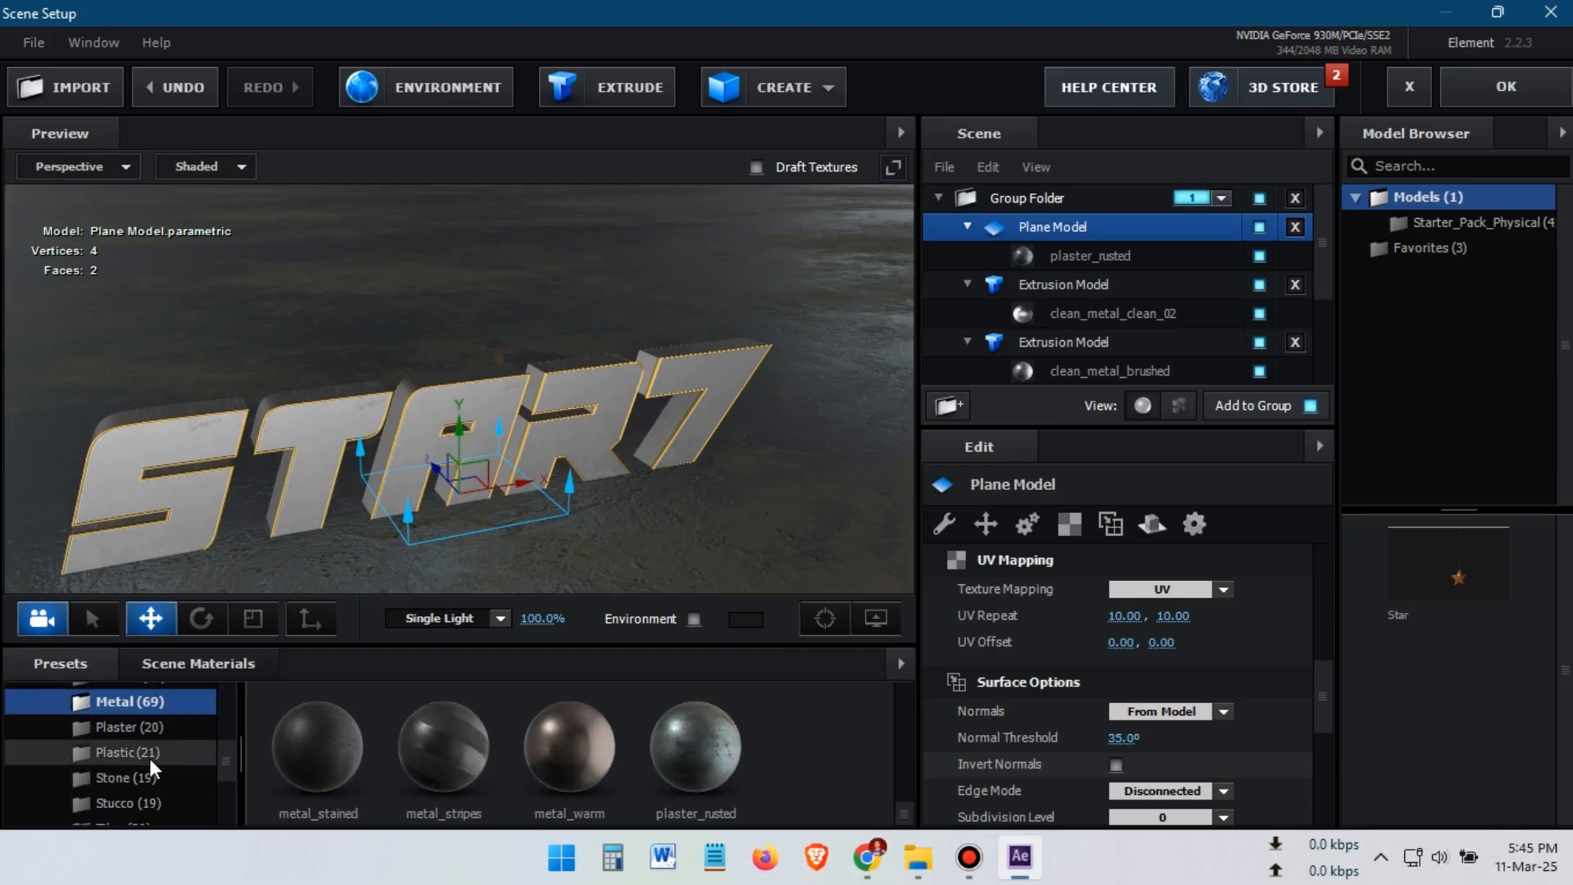
left_click(135, 752)
left_click(131, 702)
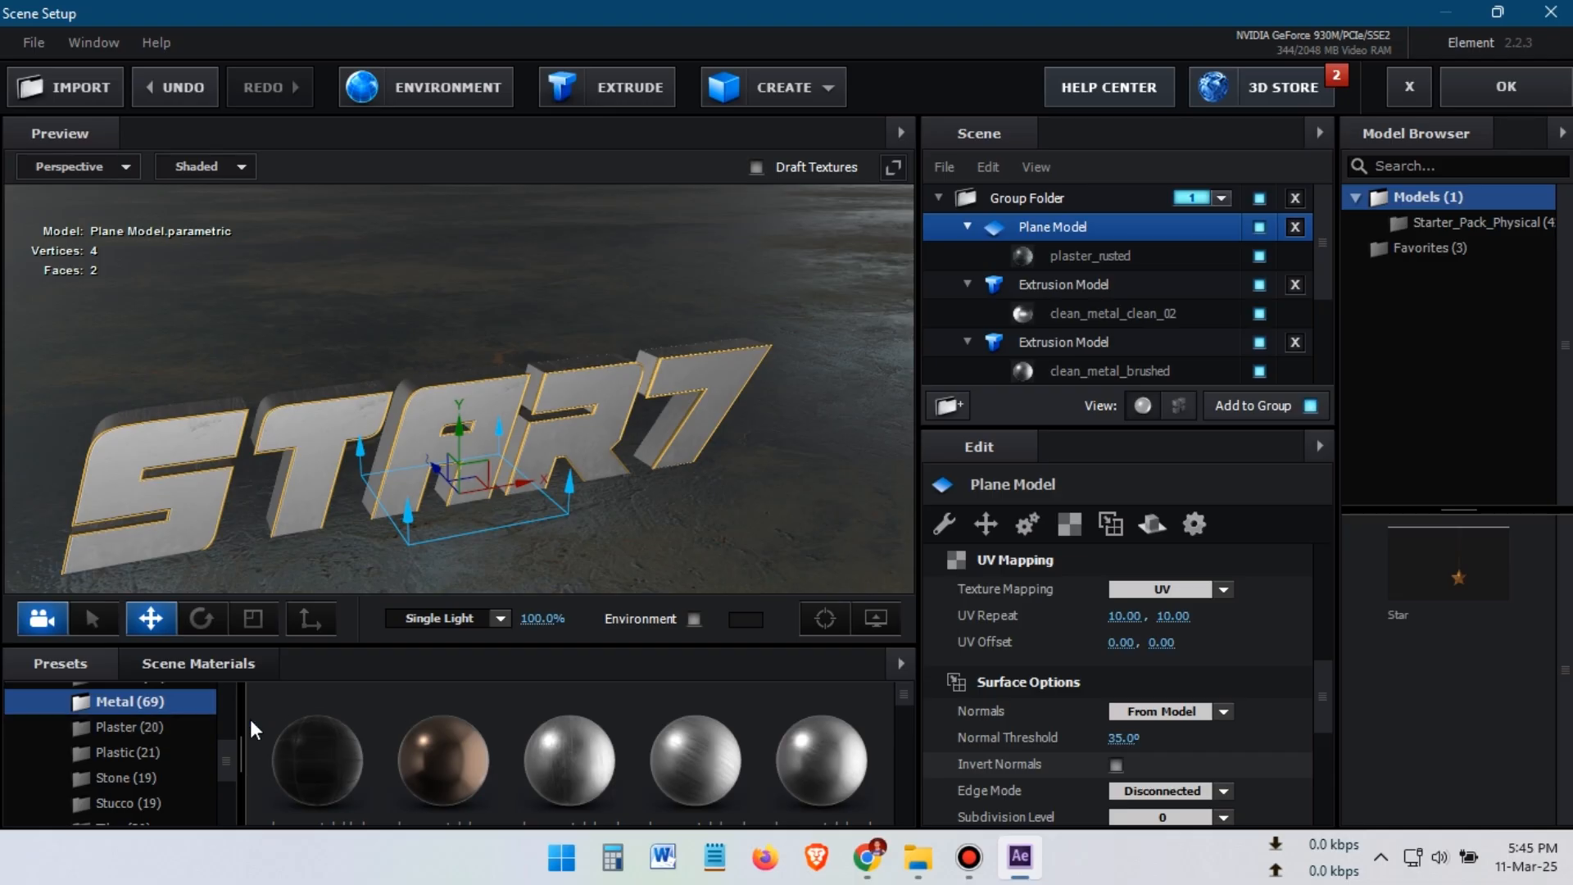
scroll(621, 731, "down", 2)
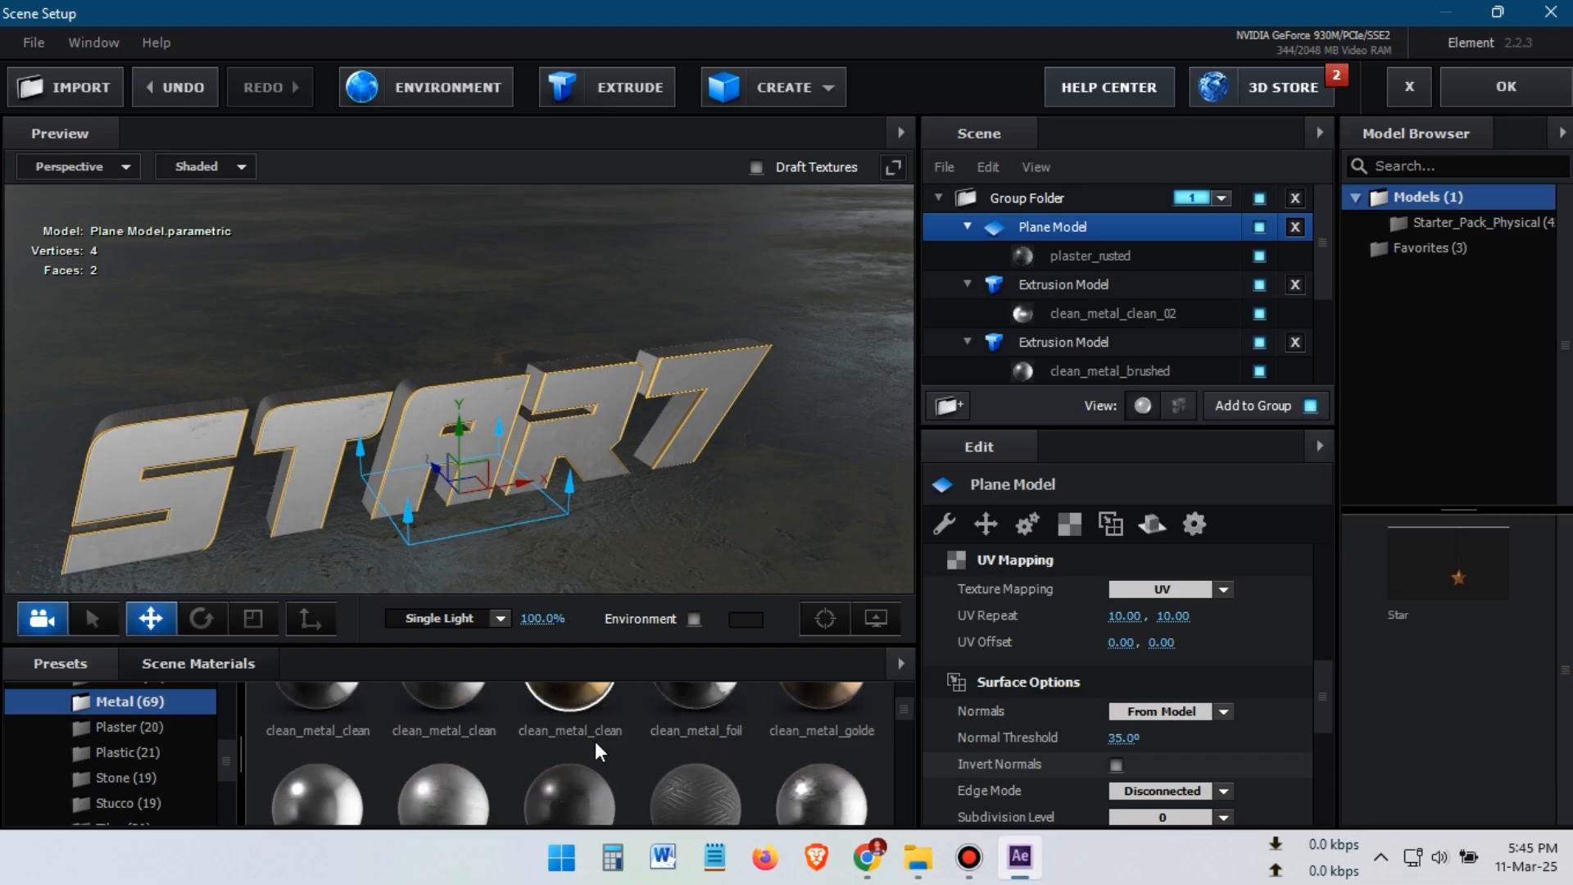
scroll(379, 746, "down", 1)
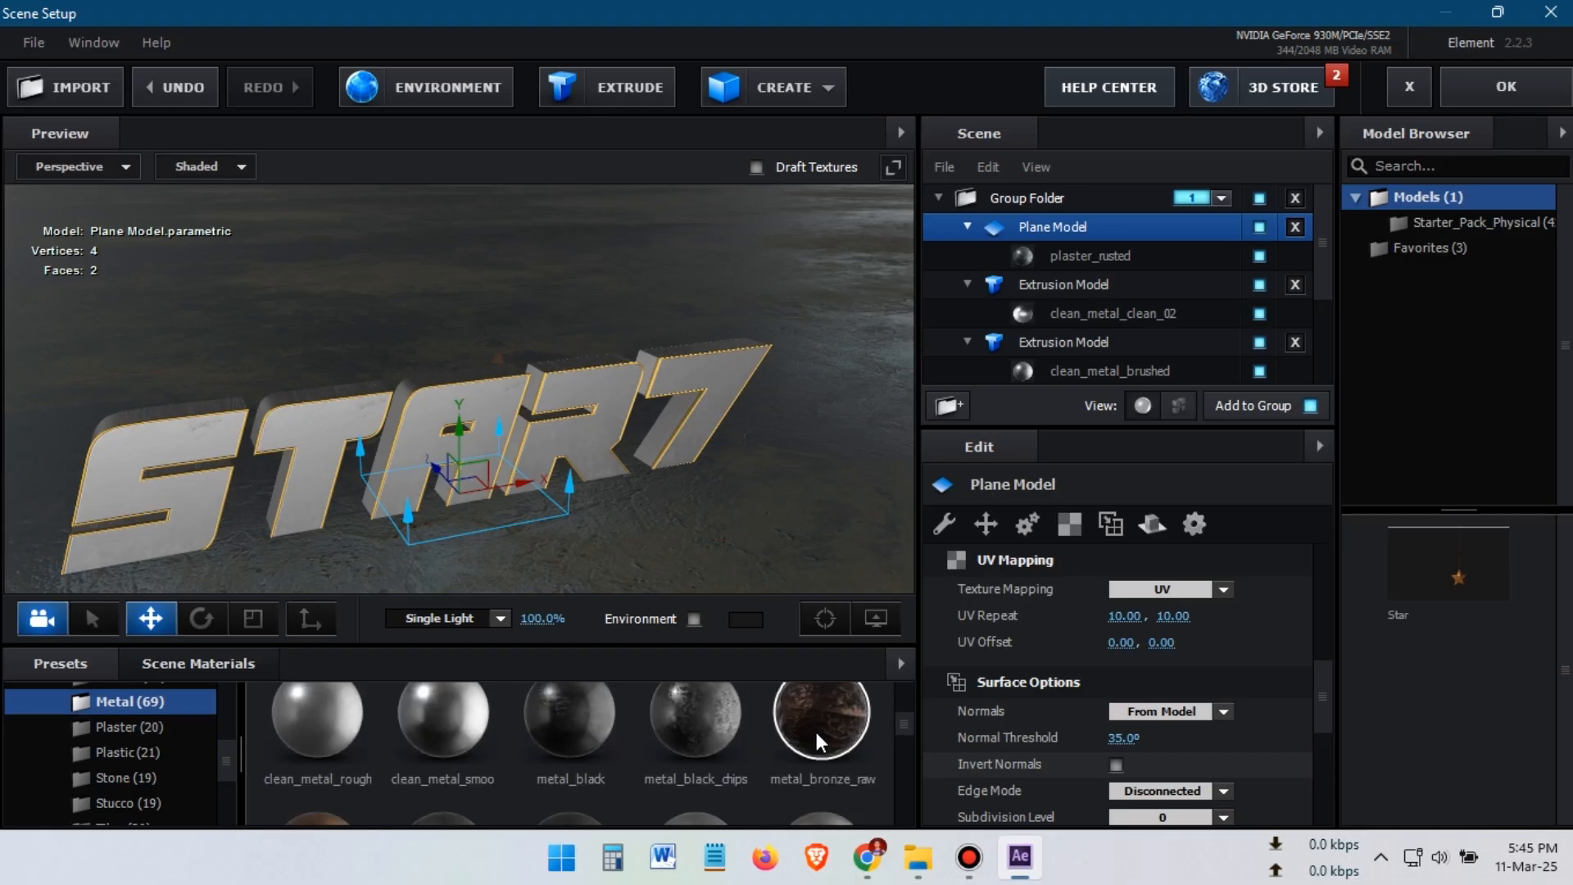
left_click_drag(816, 731, 1080, 258)
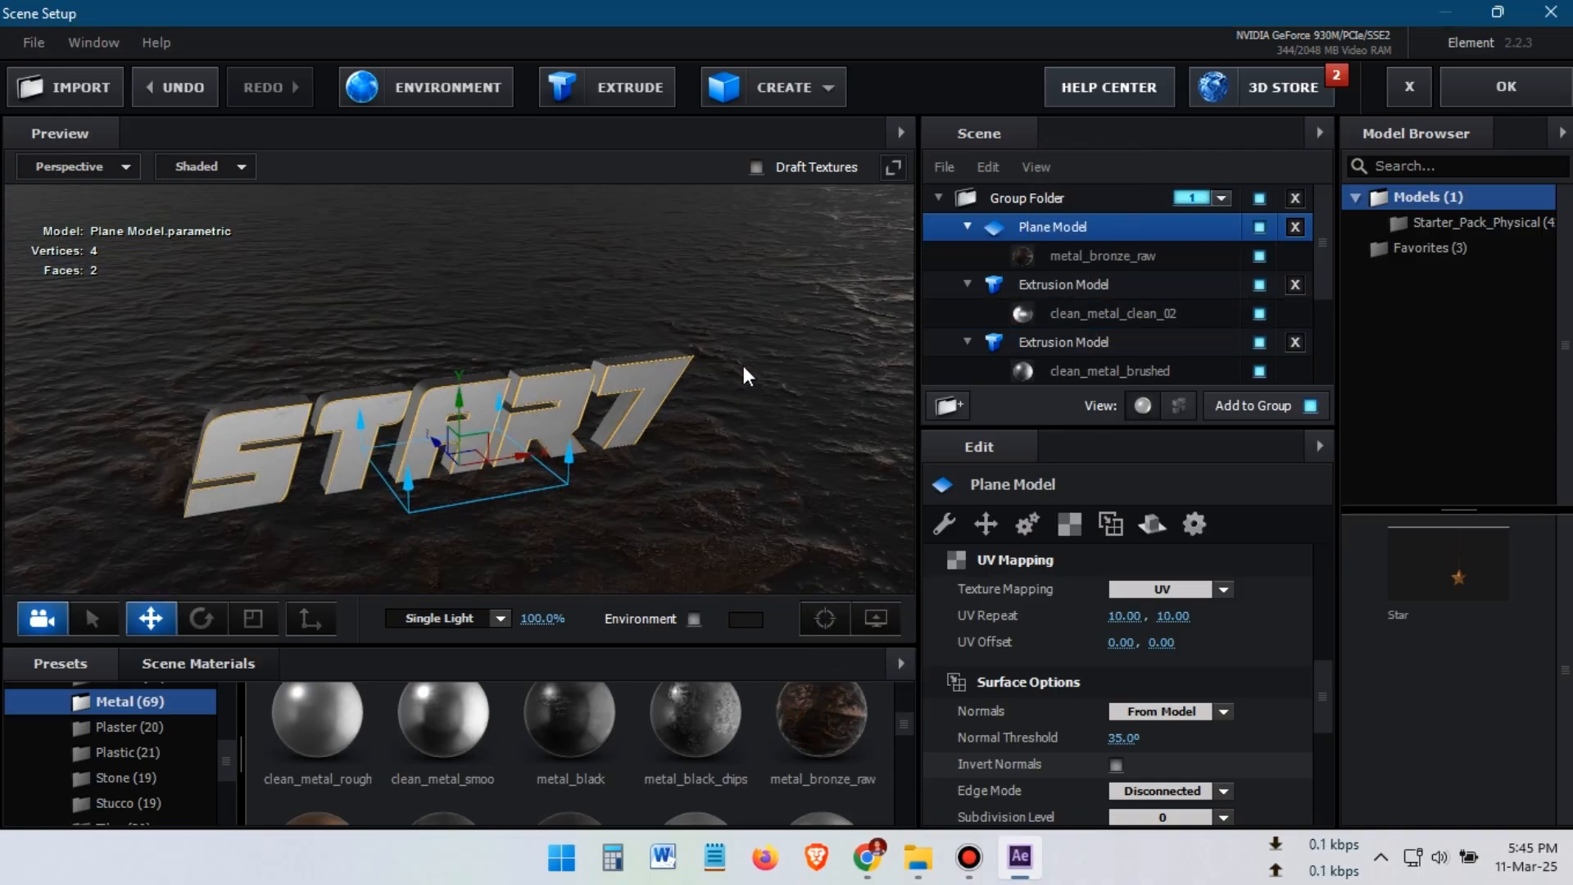
Change the Reflectivity colour of the floor's metal_bronze_raw material to a near-white grey and accept the Scene Setup
left_click_drag(744, 366, 803, 426)
left_click(1086, 257)
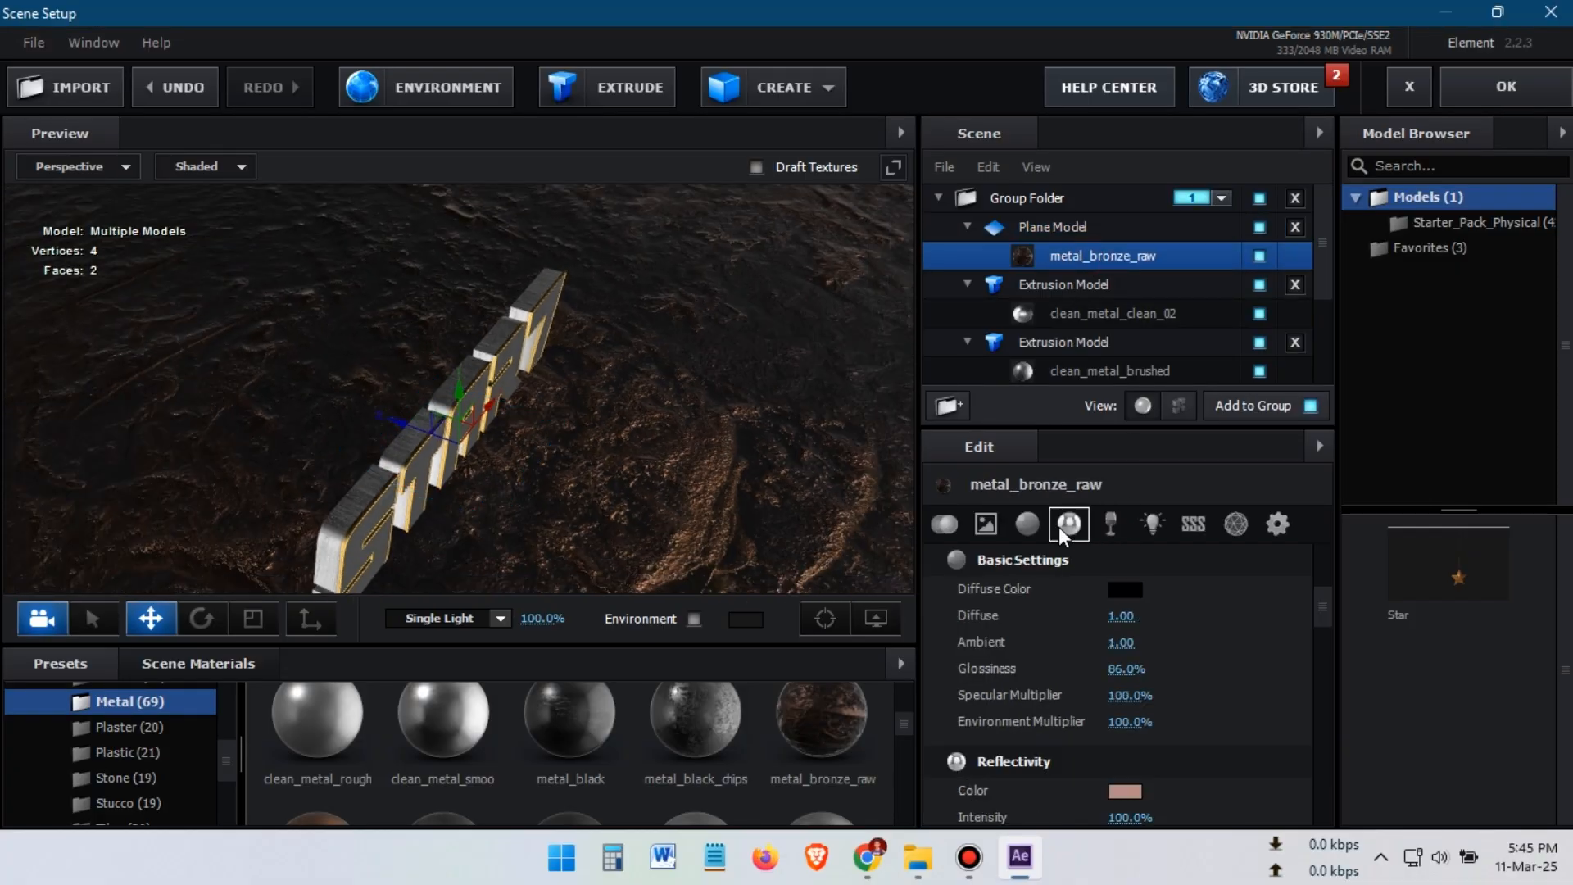
left_click(1137, 608)
left_click_drag(959, 586, 922, 548)
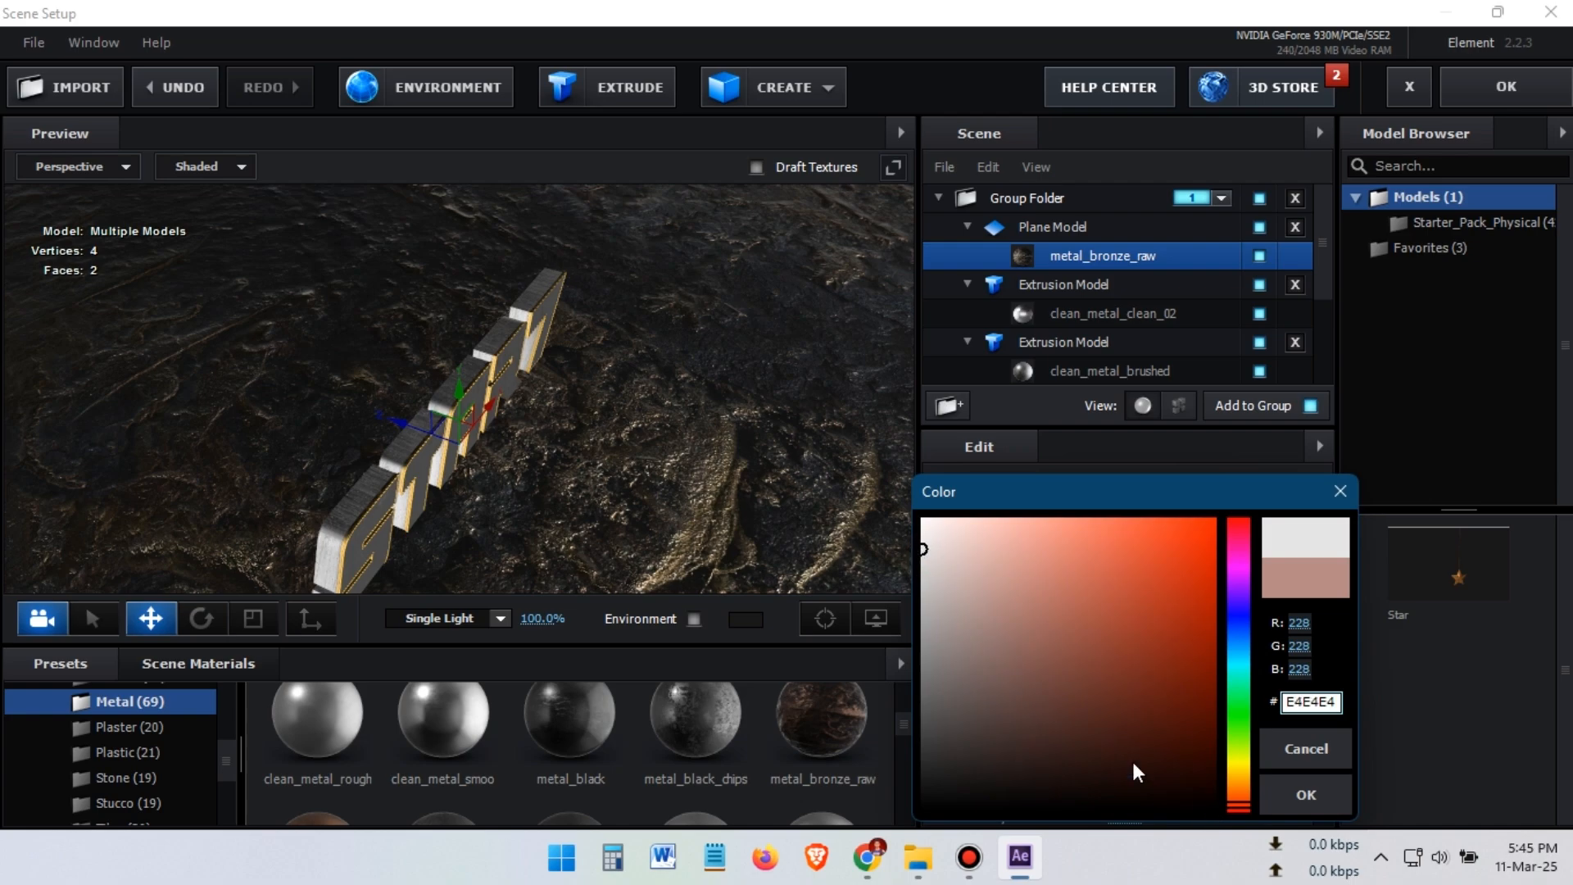
mouse_move(930, 529)
left_mouse_down()
mouse_move(911, 490)
mouse_move(921, 710)
mouse_move(896, 542)
mouse_move(1212, 544)
mouse_move(908, 555)
left_mouse_up()
left_click(1306, 794)
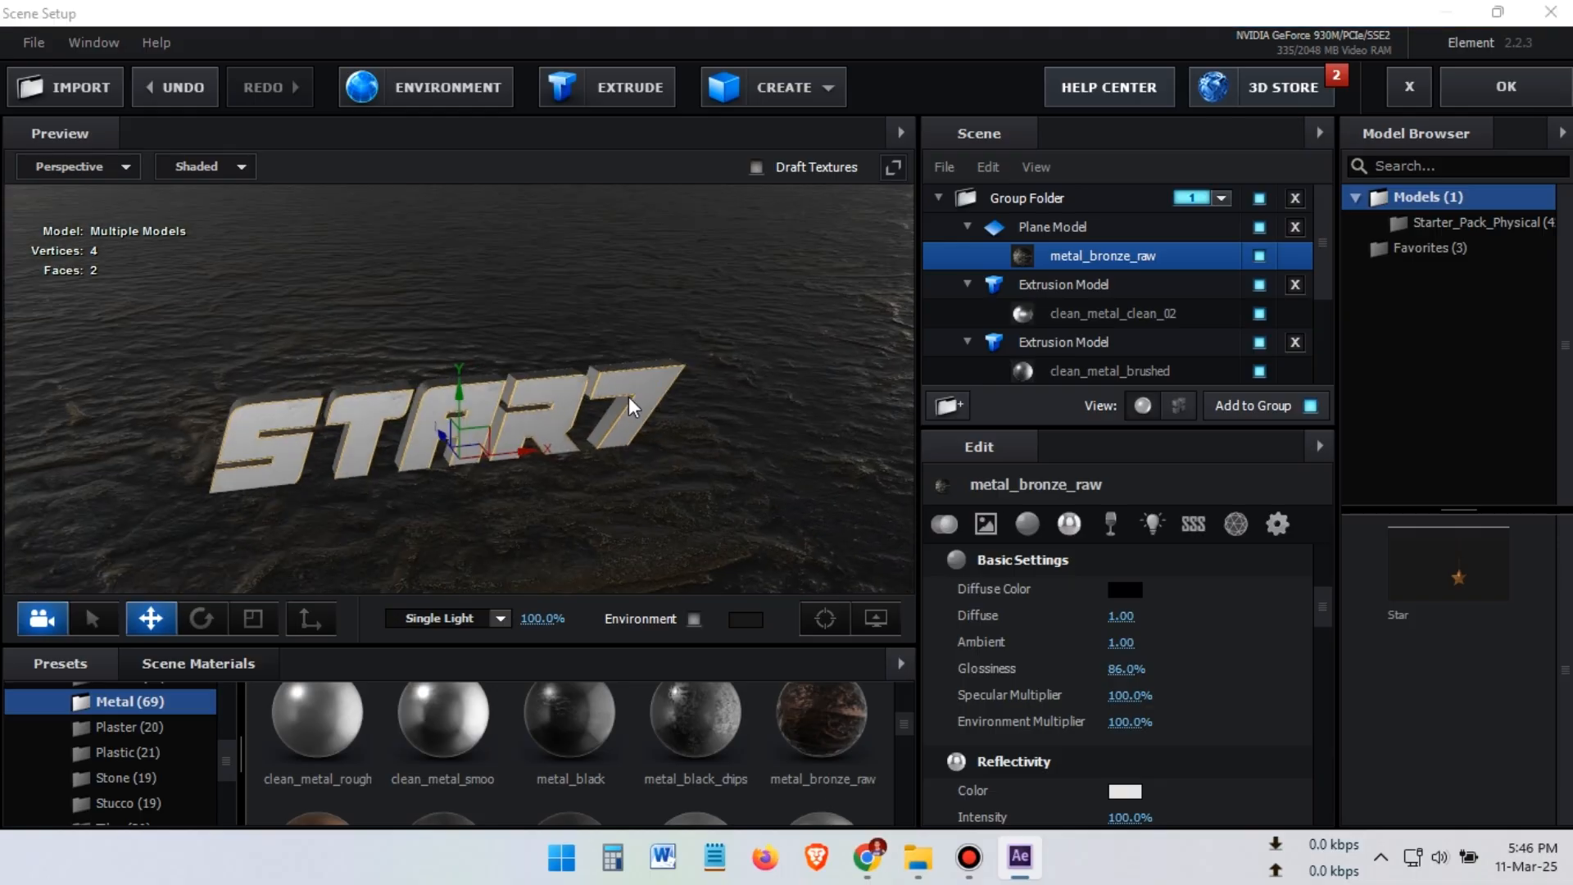
left_click_drag(629, 397, 667, 396)
left_click(1504, 86)
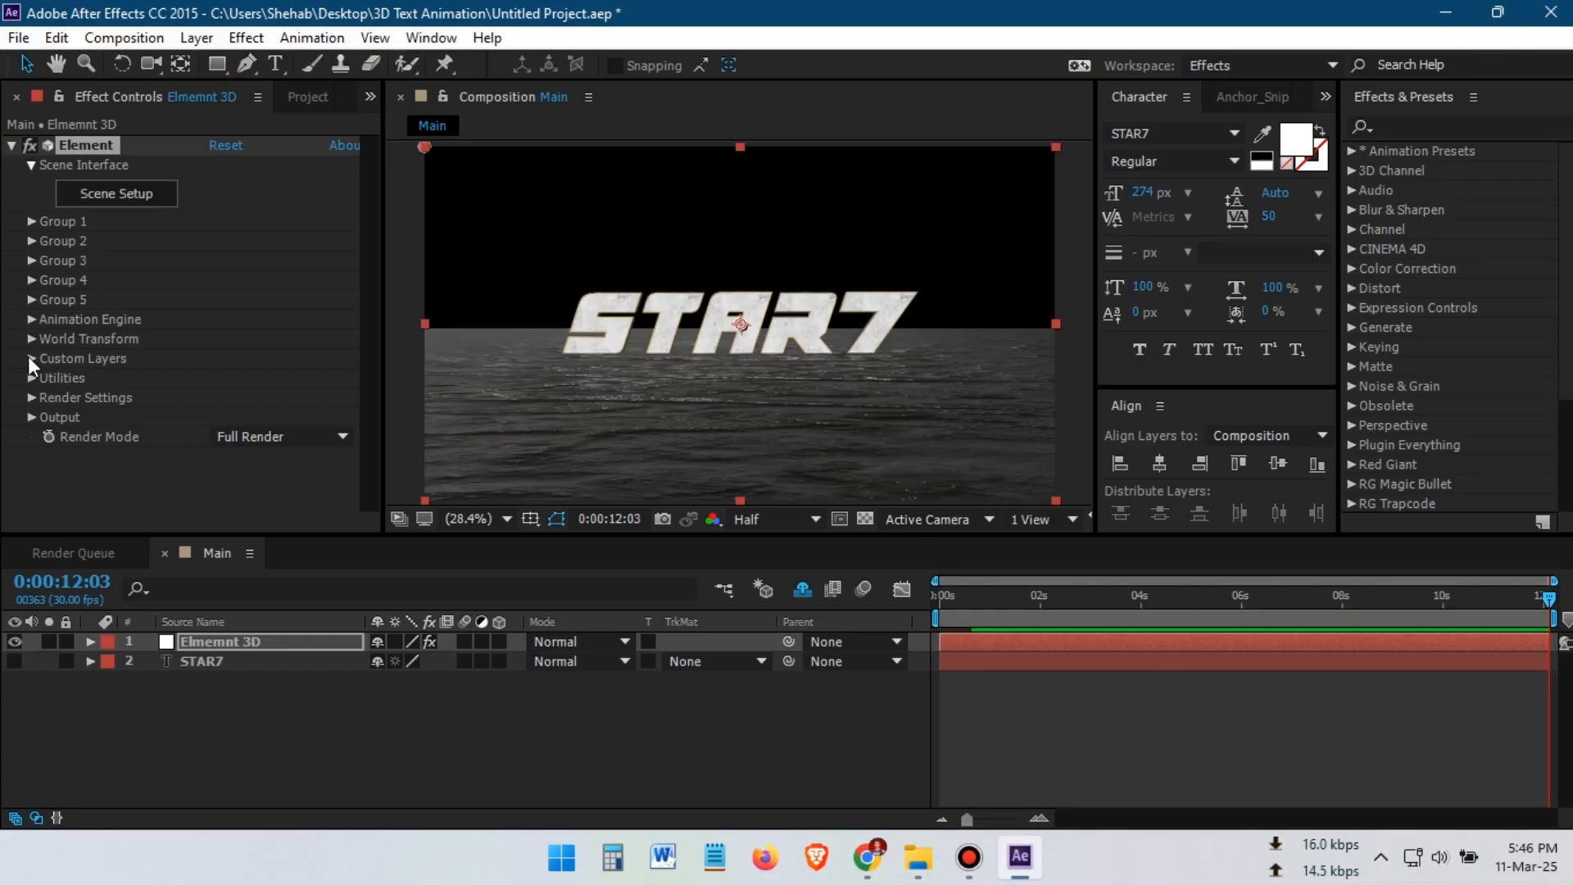
Enable Ambient Occlusion in the Element effect's Render Settings
left_click(31, 398)
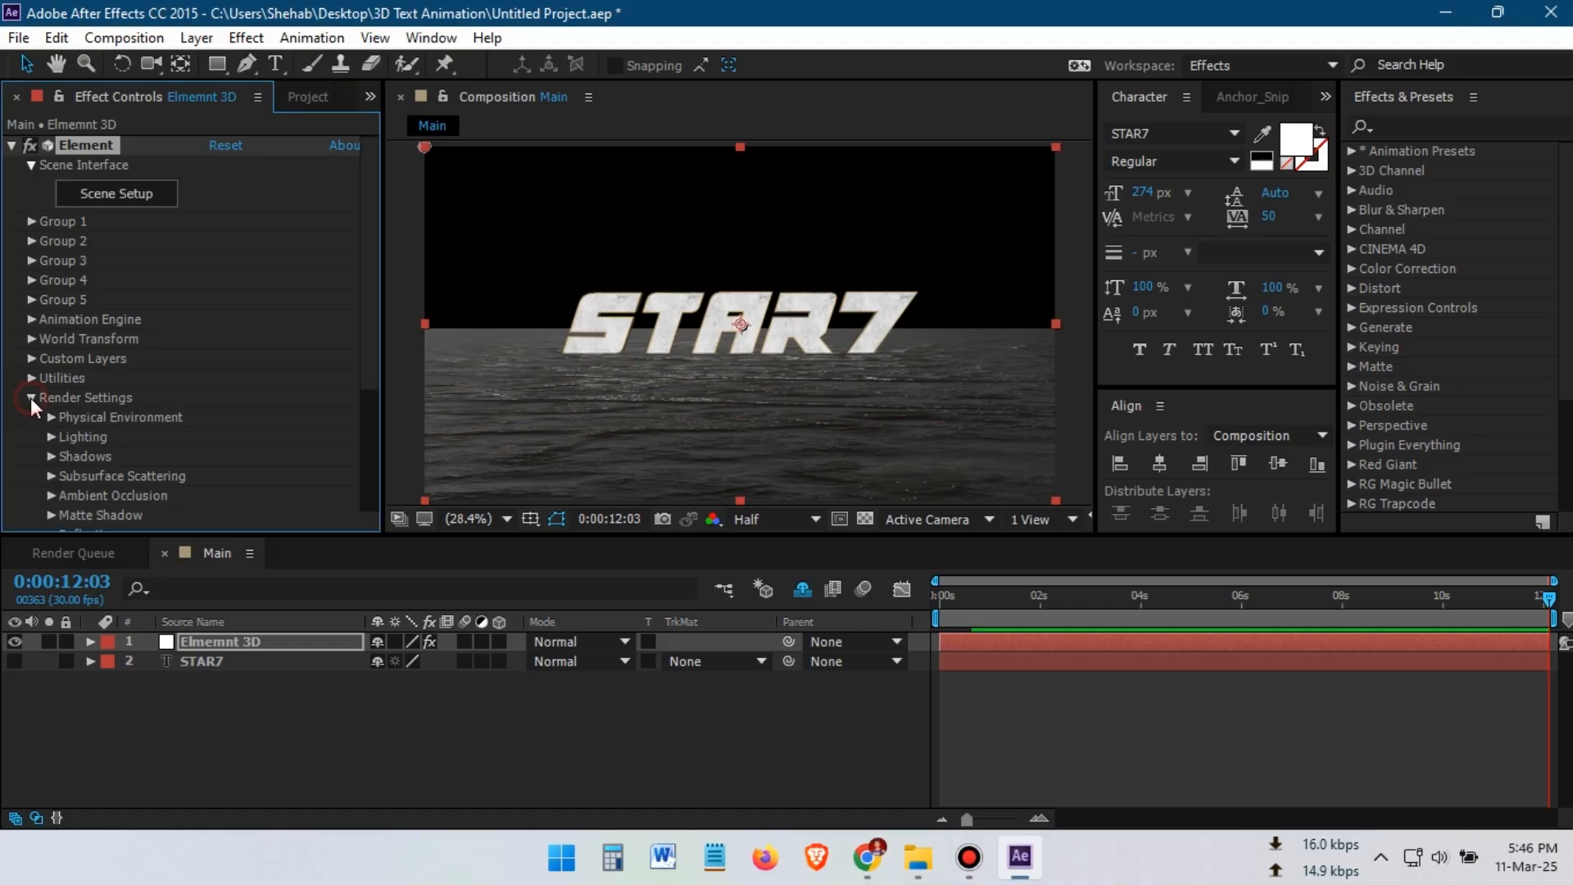
scroll(61, 320, "down", 4)
left_click(51, 344)
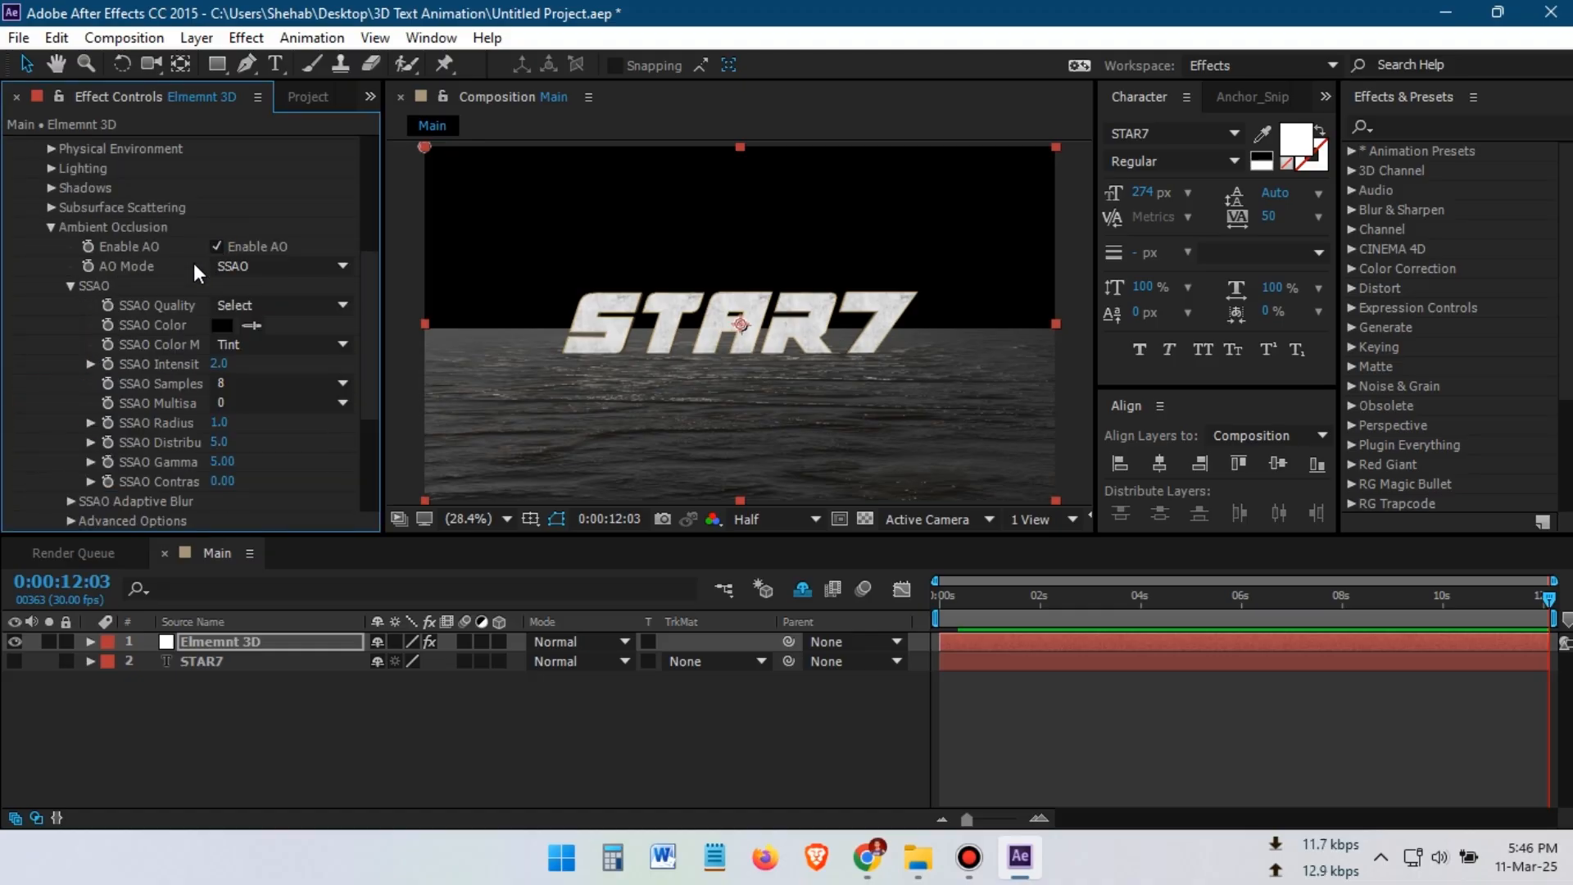
Add a two-node 35mm camera to the Main composition and dolly it in until the STAR7 text fills the frame width
right_click(218, 734)
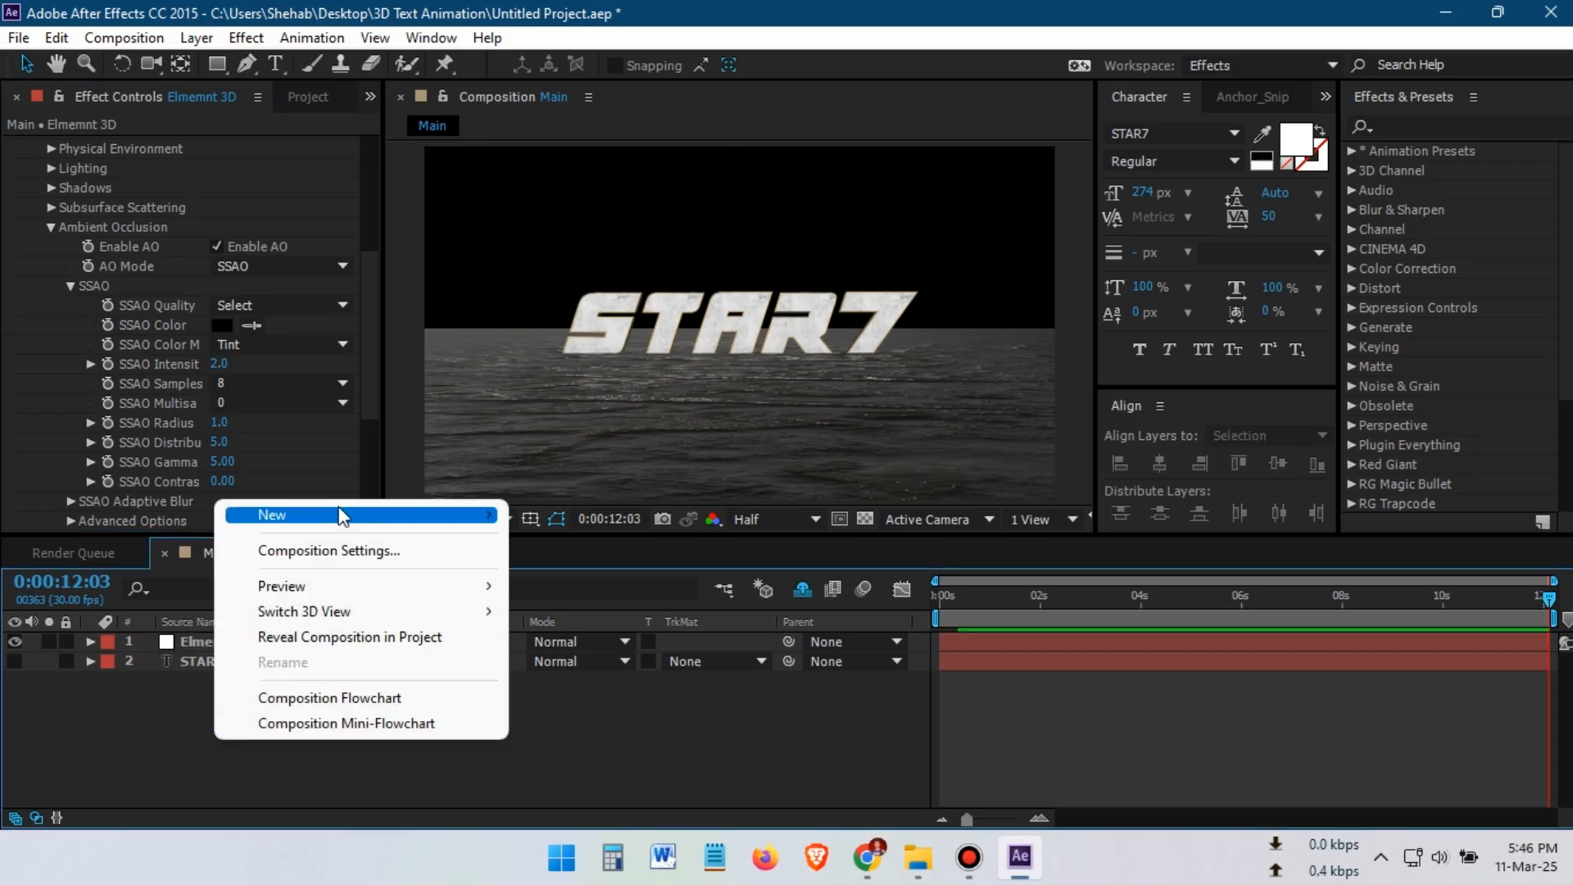
mouse_move(341, 514)
left_click(654, 636)
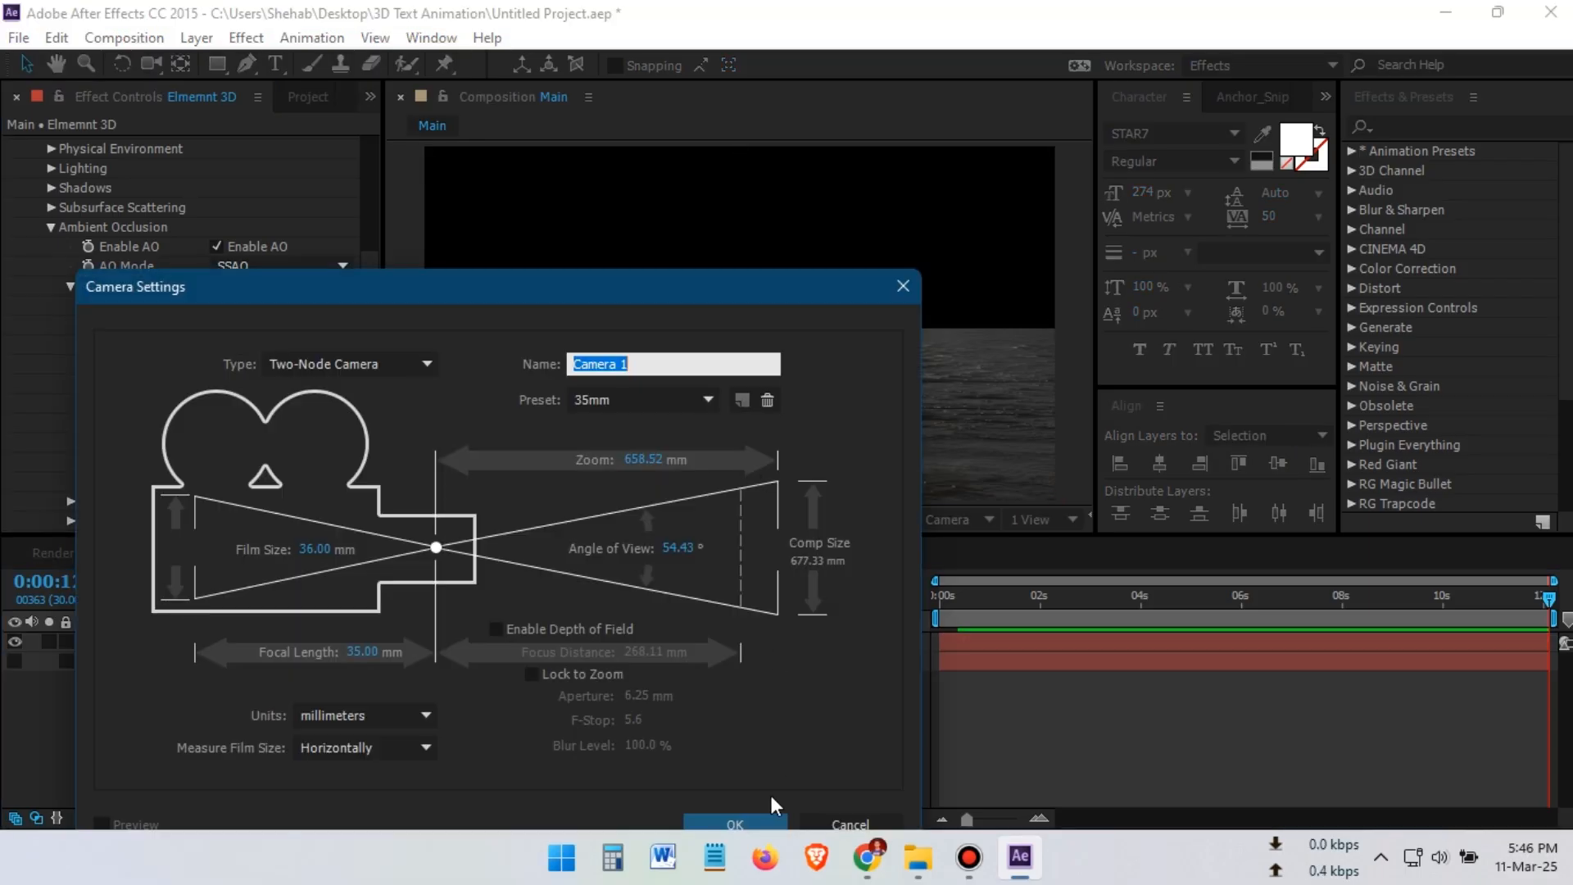
left_click(703, 822)
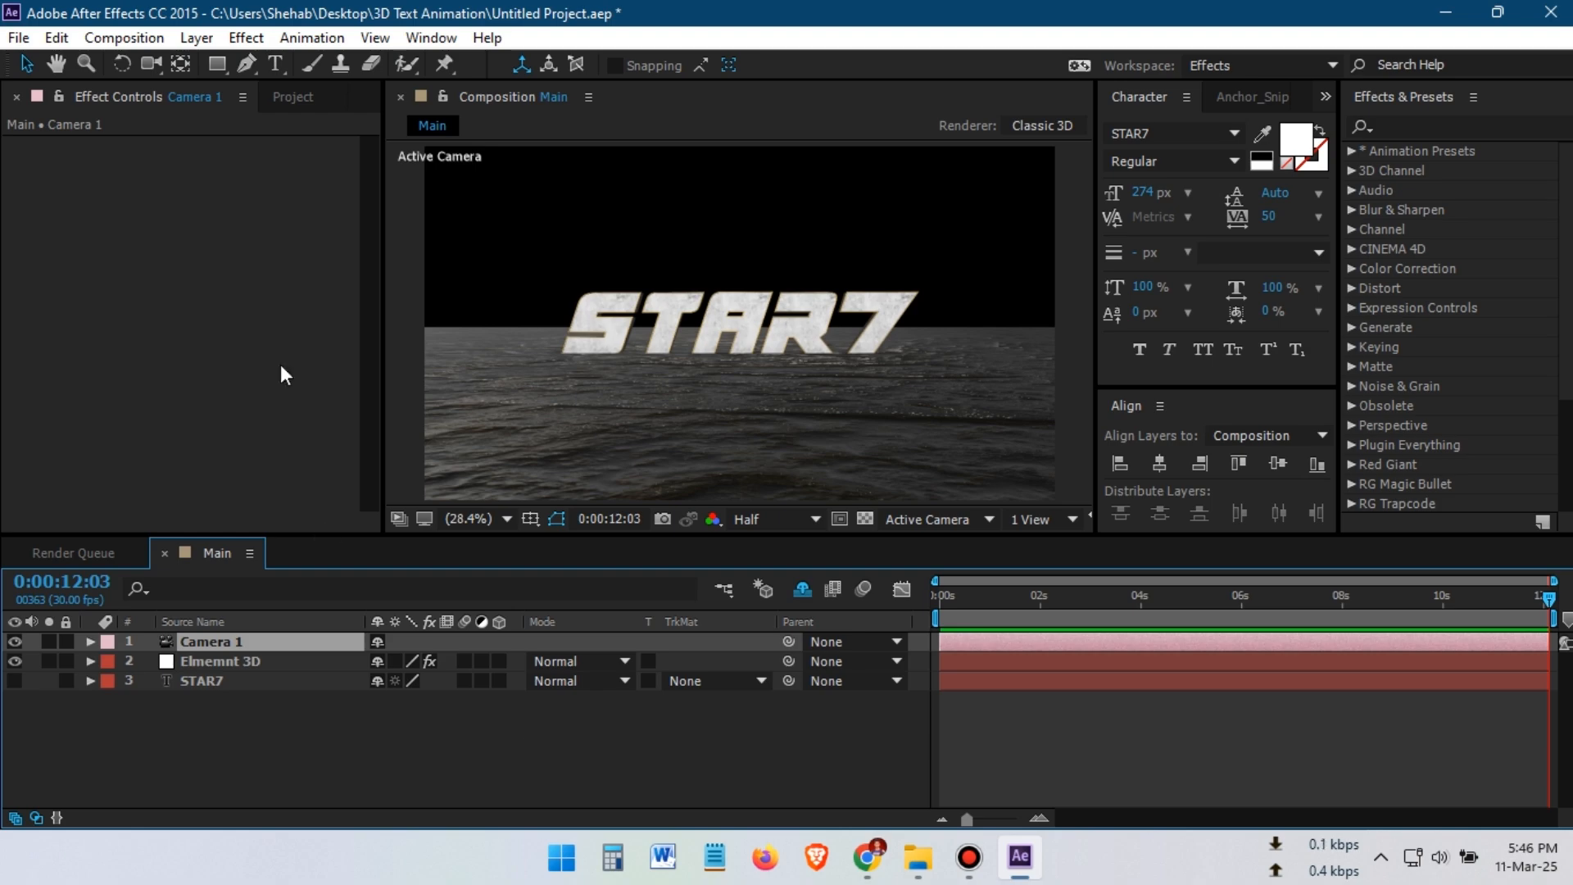
left_click(149, 62)
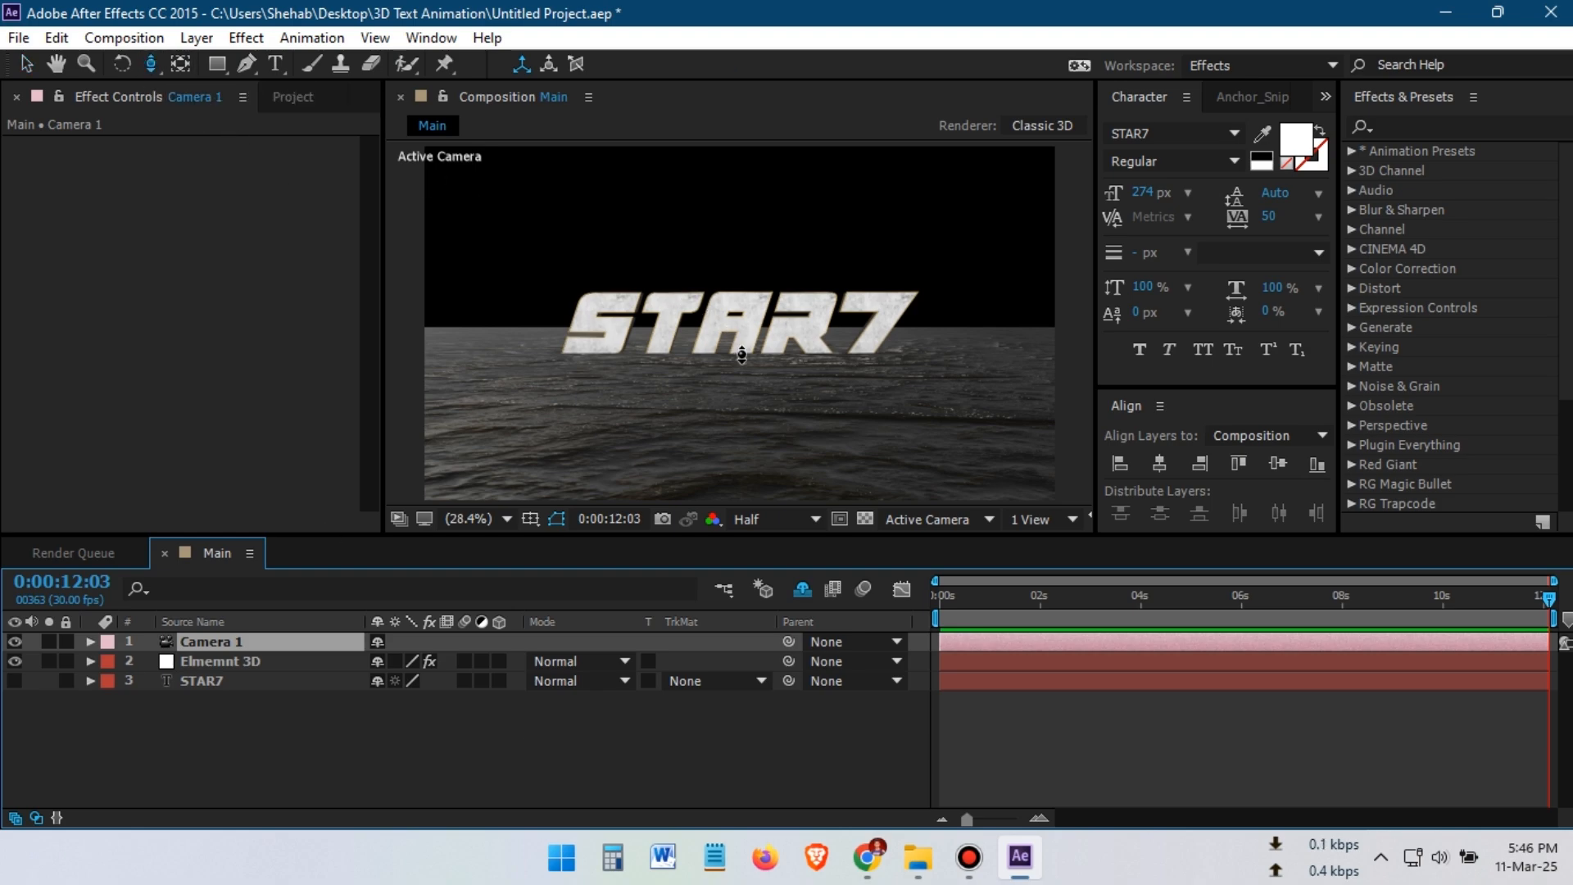
left_click_drag(745, 281, 764, 242)
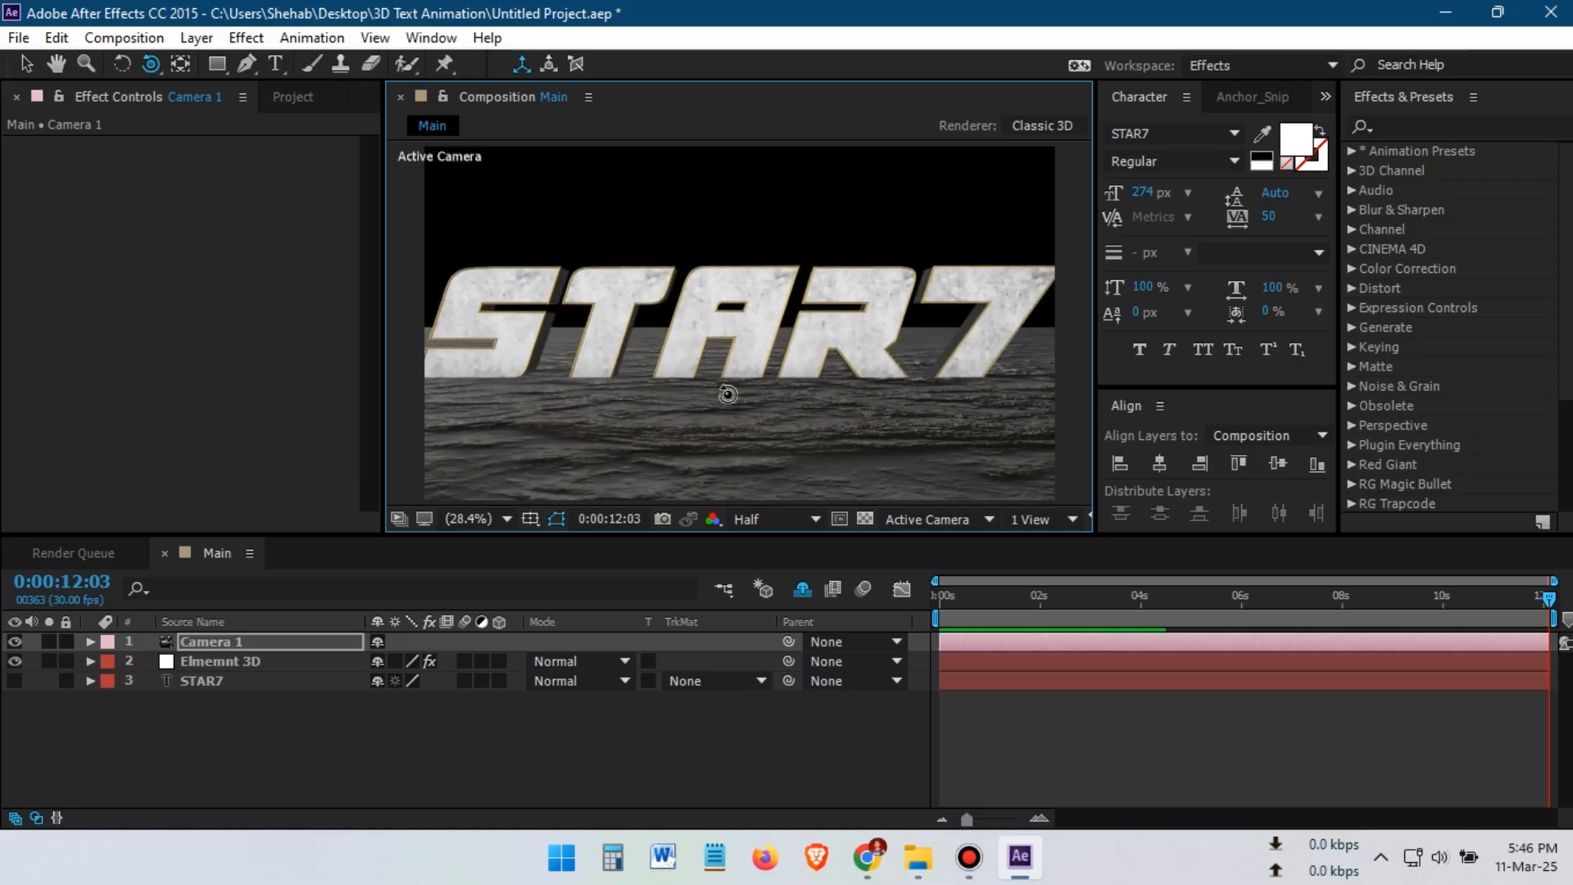
Try orbiting the camera to an angled side view of the STAR7 text, and undo the orbit
mouse_move(728, 394)
left_mouse_down()
mouse_move(667, 361)
mouse_move(713, 372)
left_mouse_up()
left_click_drag(730, 378, 730, 380)
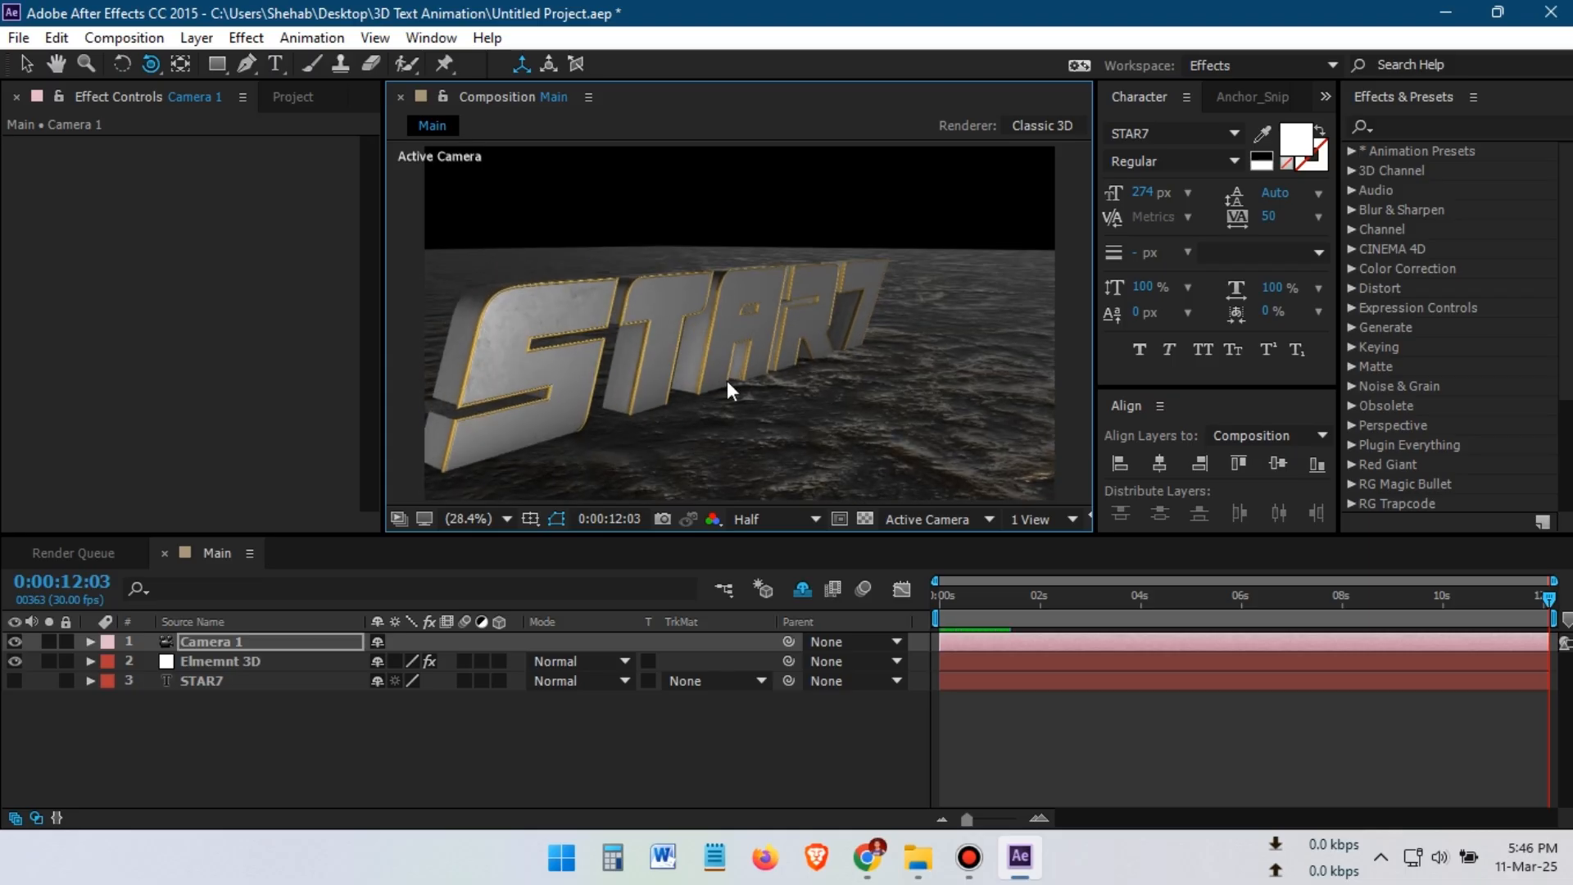
key("ctrl+z")
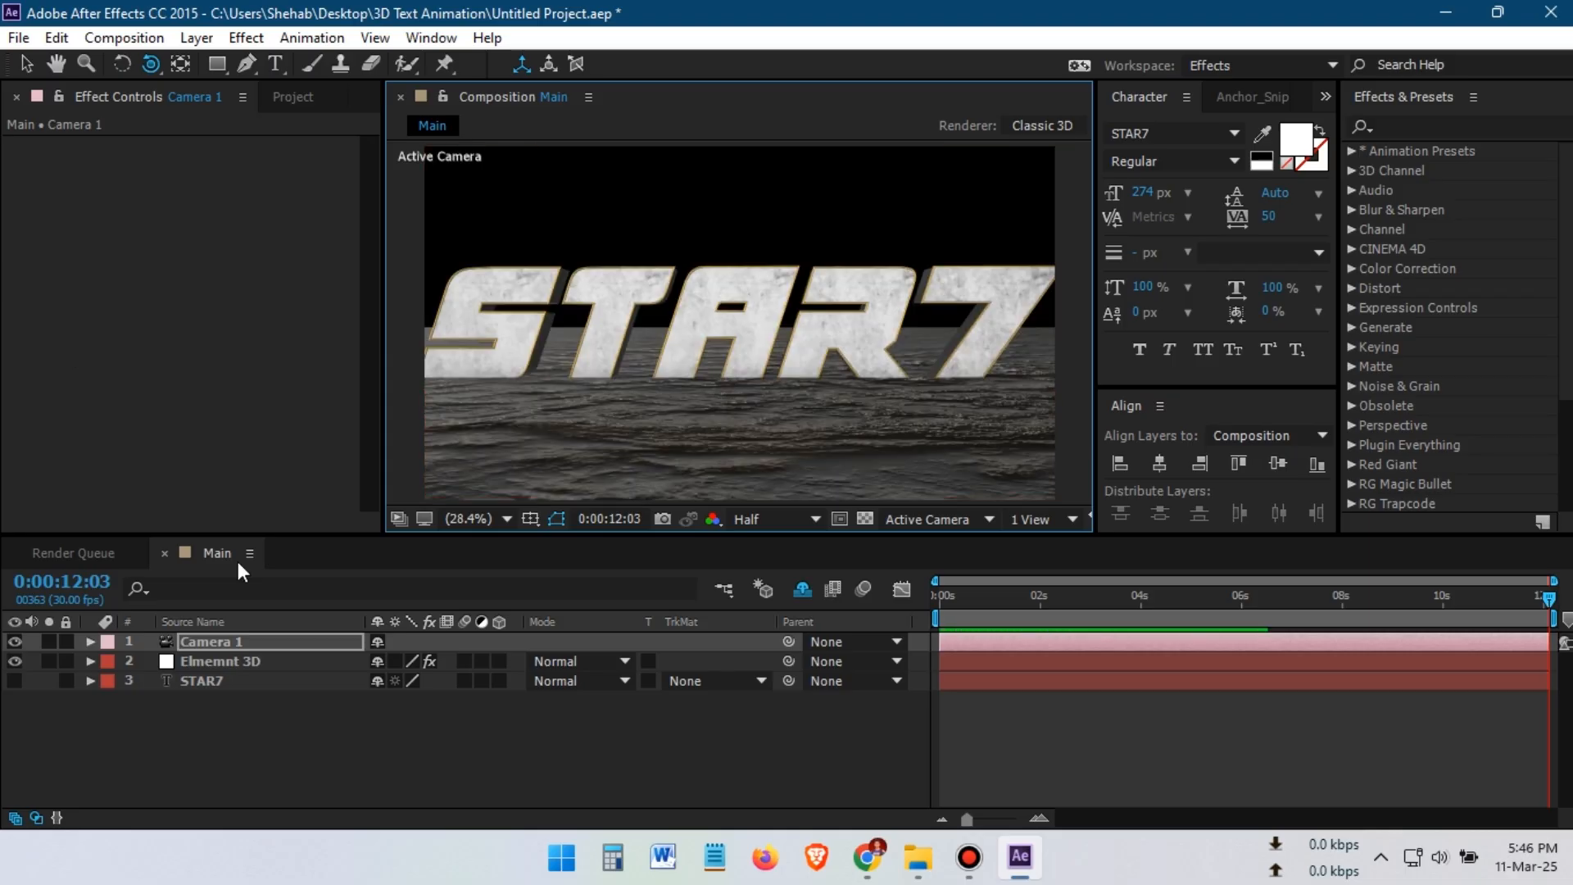
Switch Ambient Occlusion off and back on for the Element layer to compare its effect on the render
left_click(213, 660)
scroll(66, 436, "down", 1)
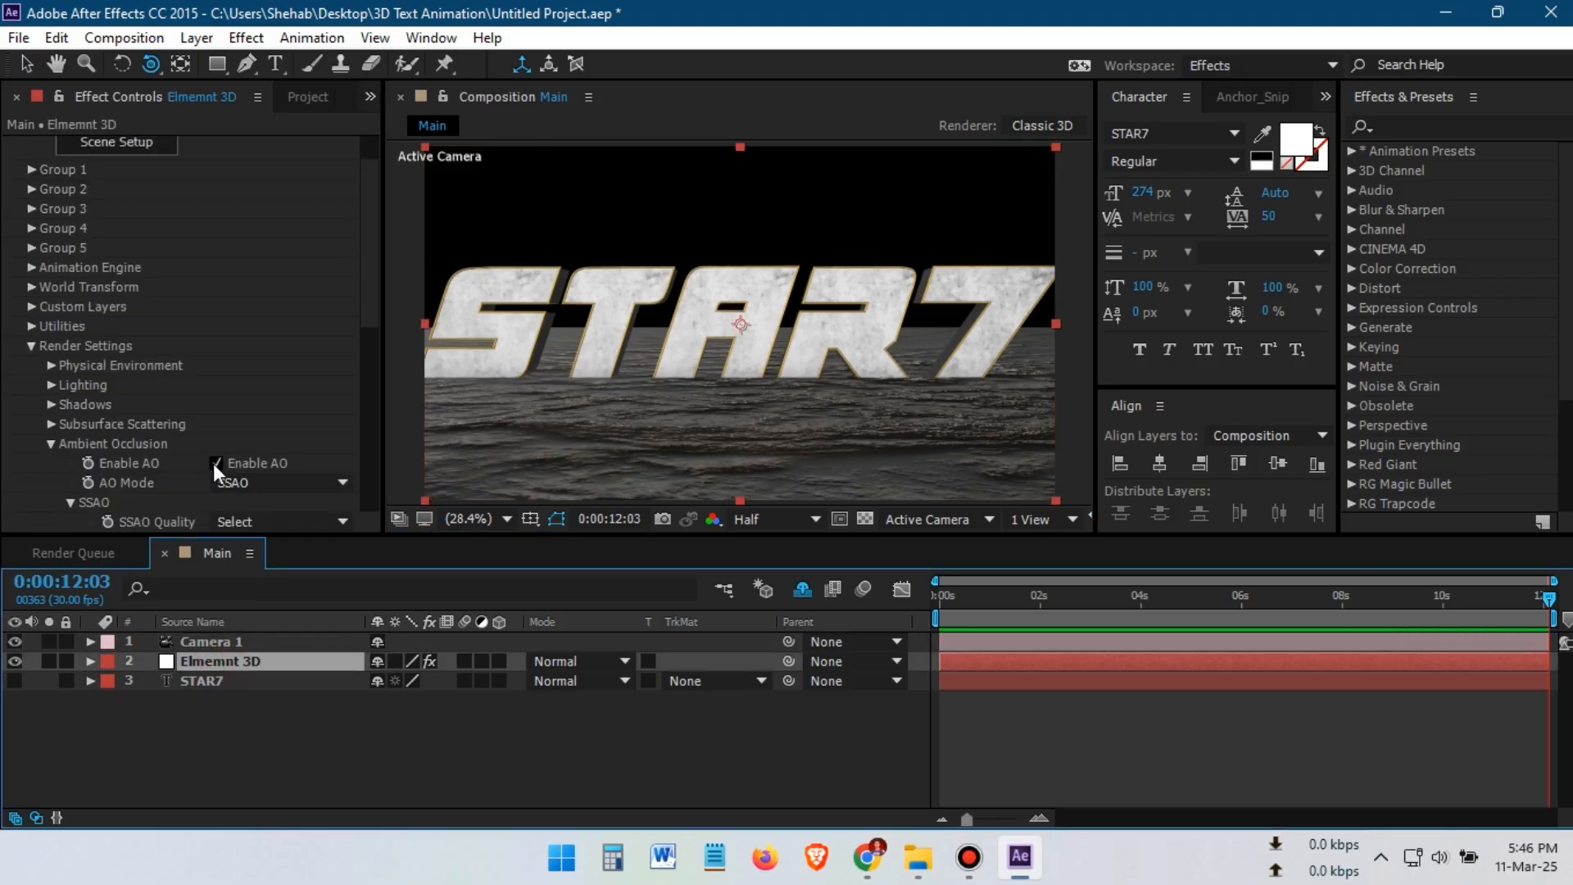
left_click(222, 462)
left_click(221, 462)
scroll(317, 449, "down", 5)
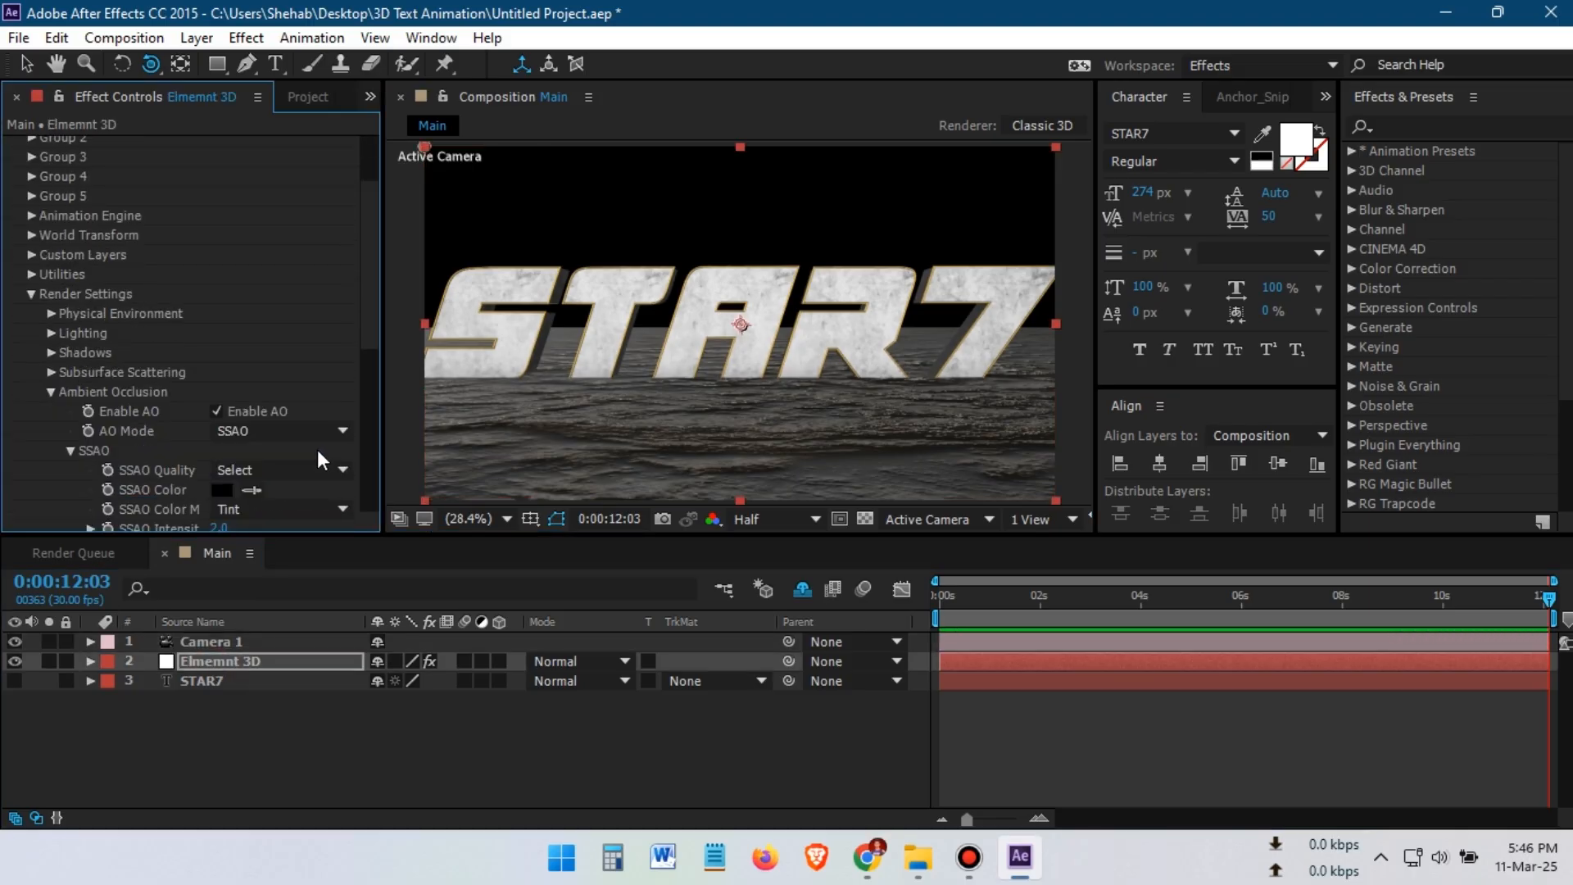
Try 32 SSAO Samples for the ambient occlusion and return the setting to 8
left_click(278, 391)
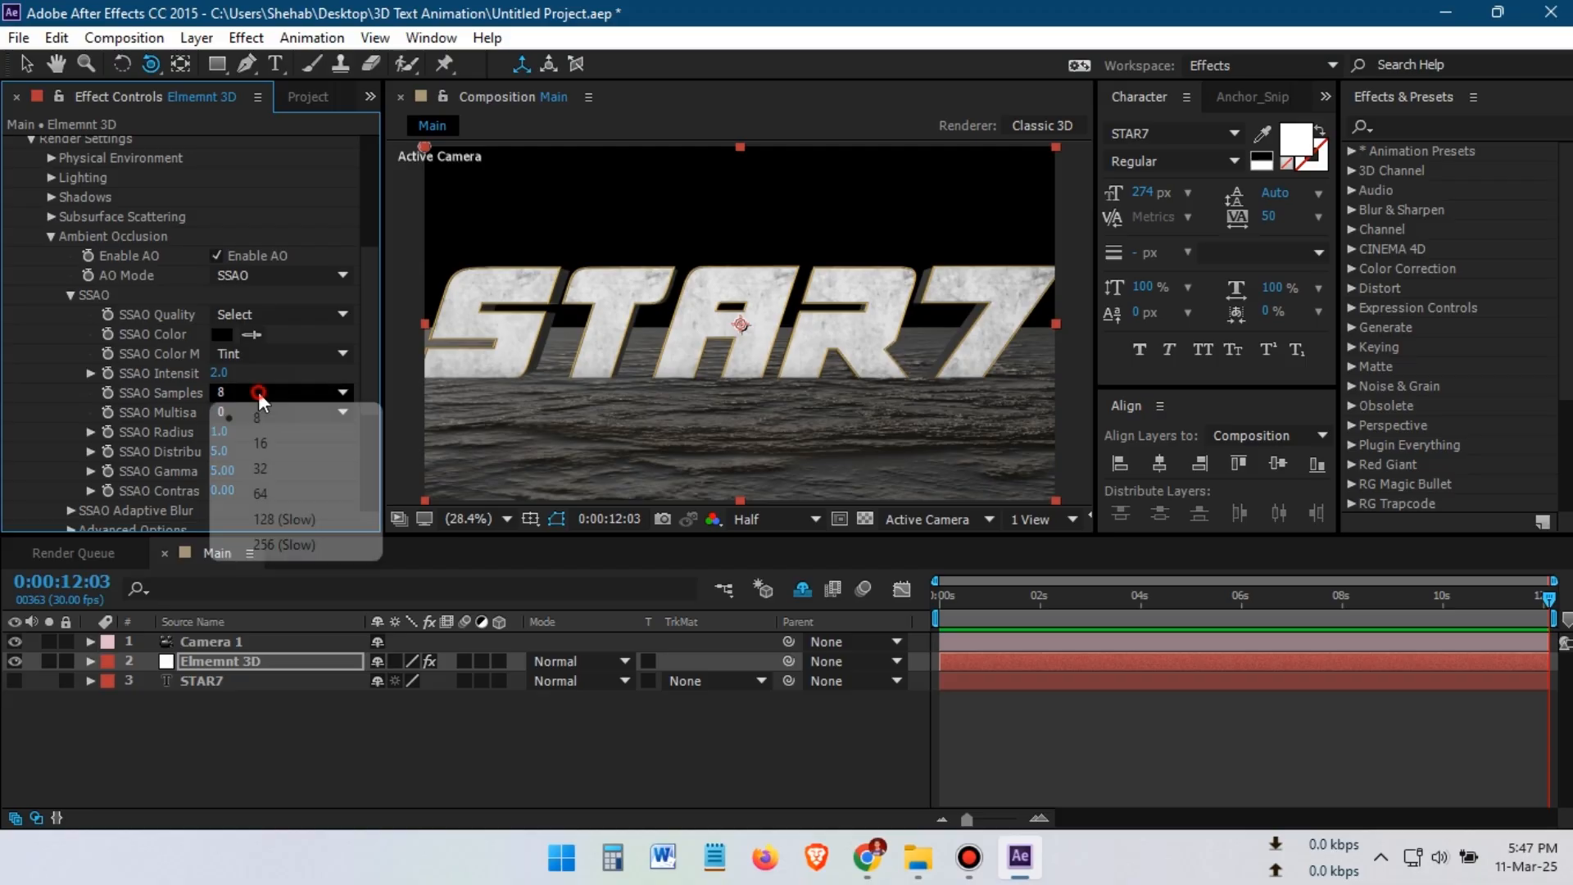
left_click(275, 467)
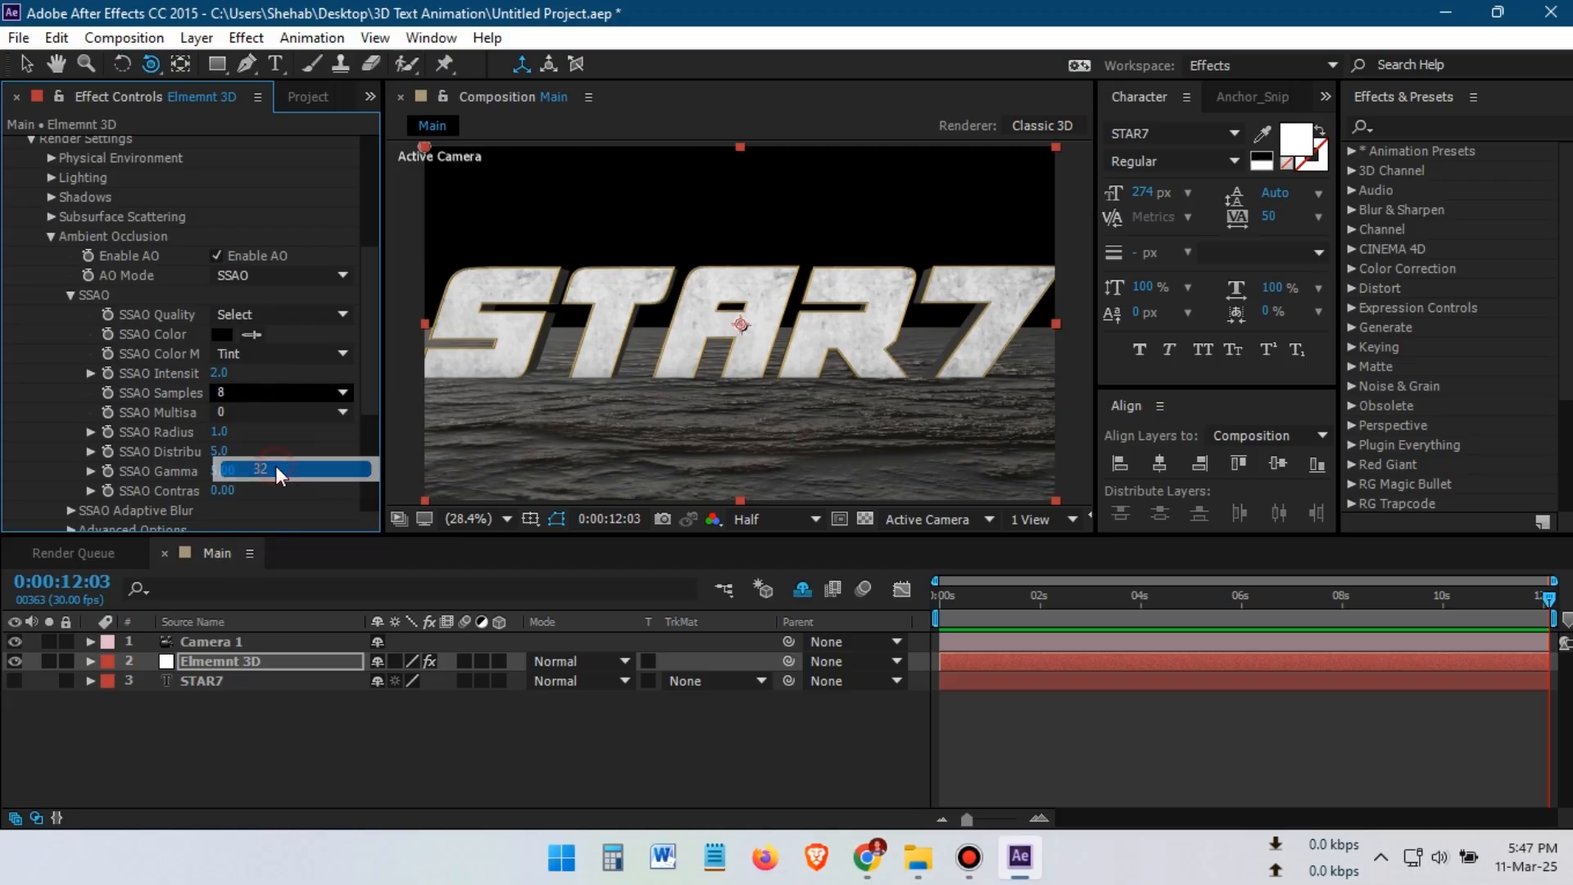
left_click(244, 394)
left_click(262, 415)
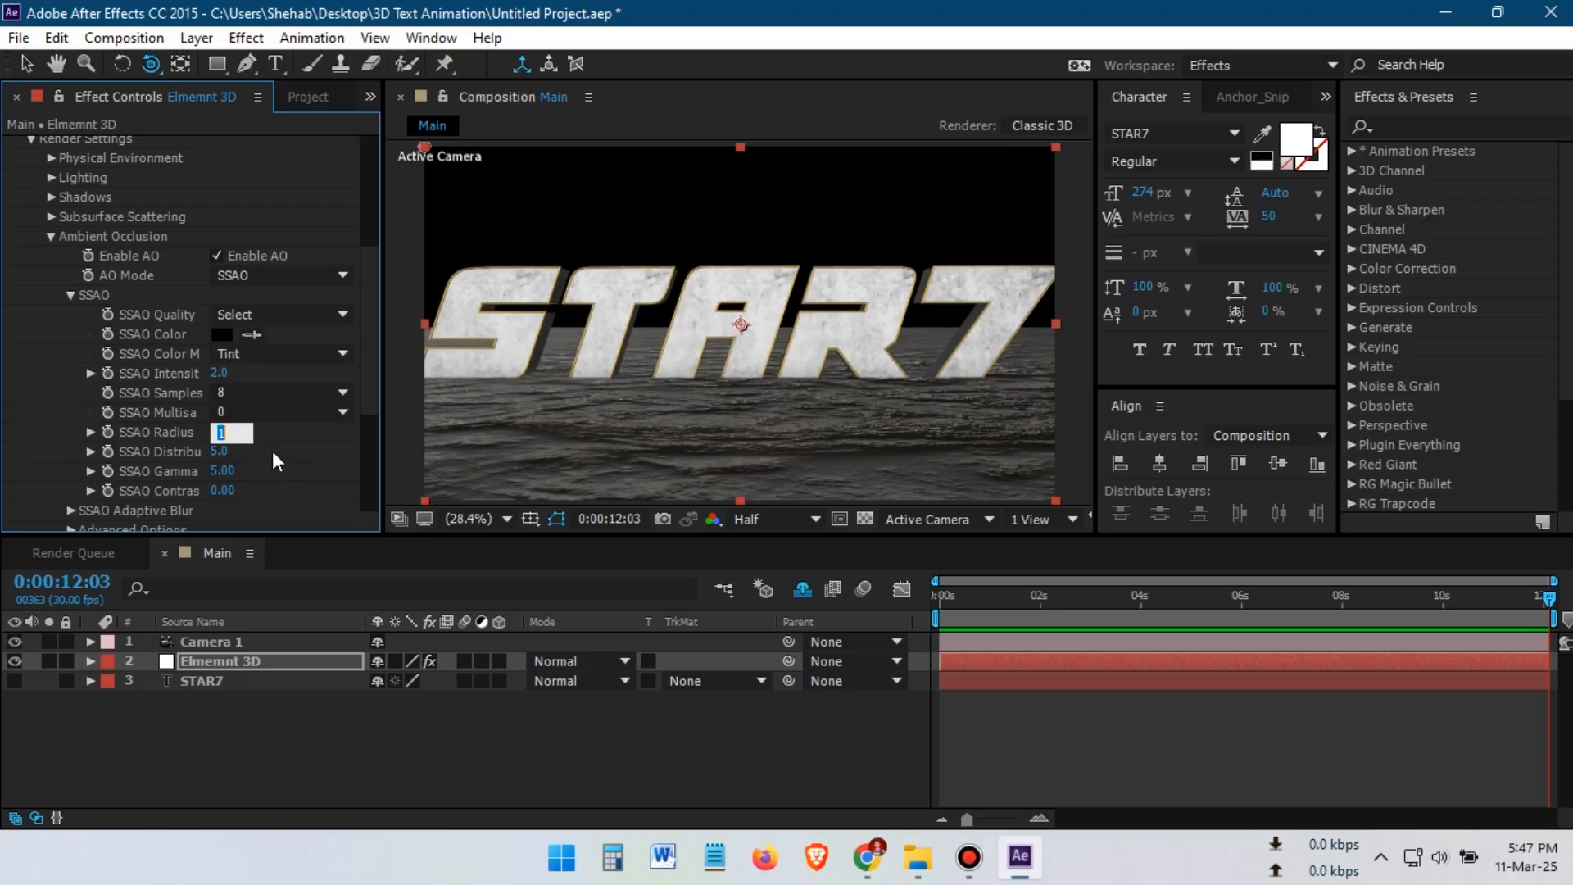
Set the ambient occlusion's SSAO Radius to 2.0 and its SSAO Intensity to 5.0
type("2")
key("Return")
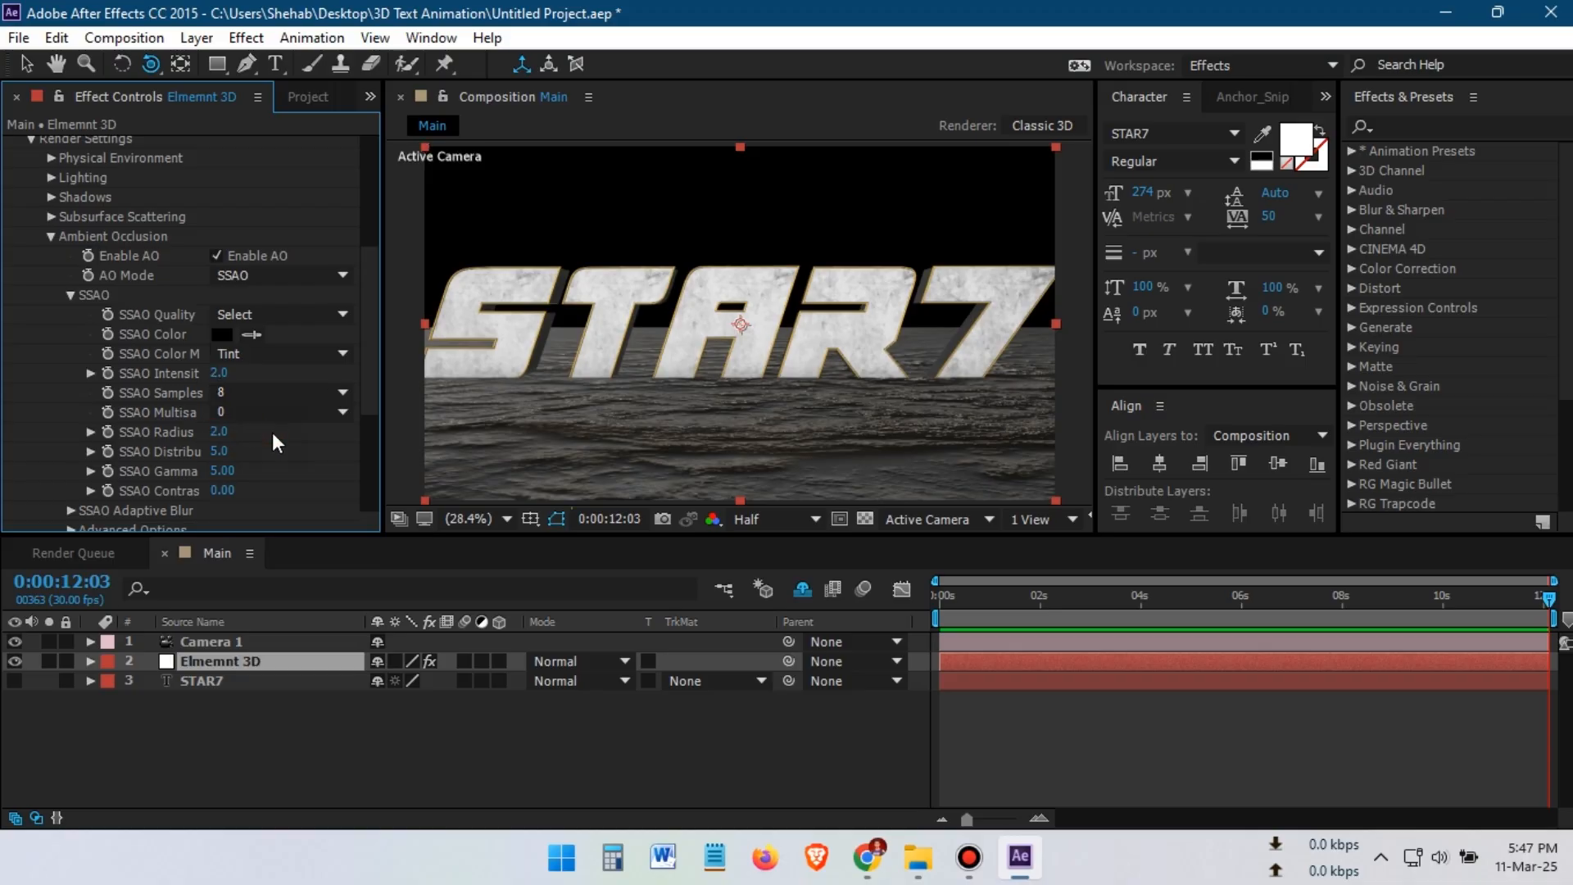
left_click(222, 367)
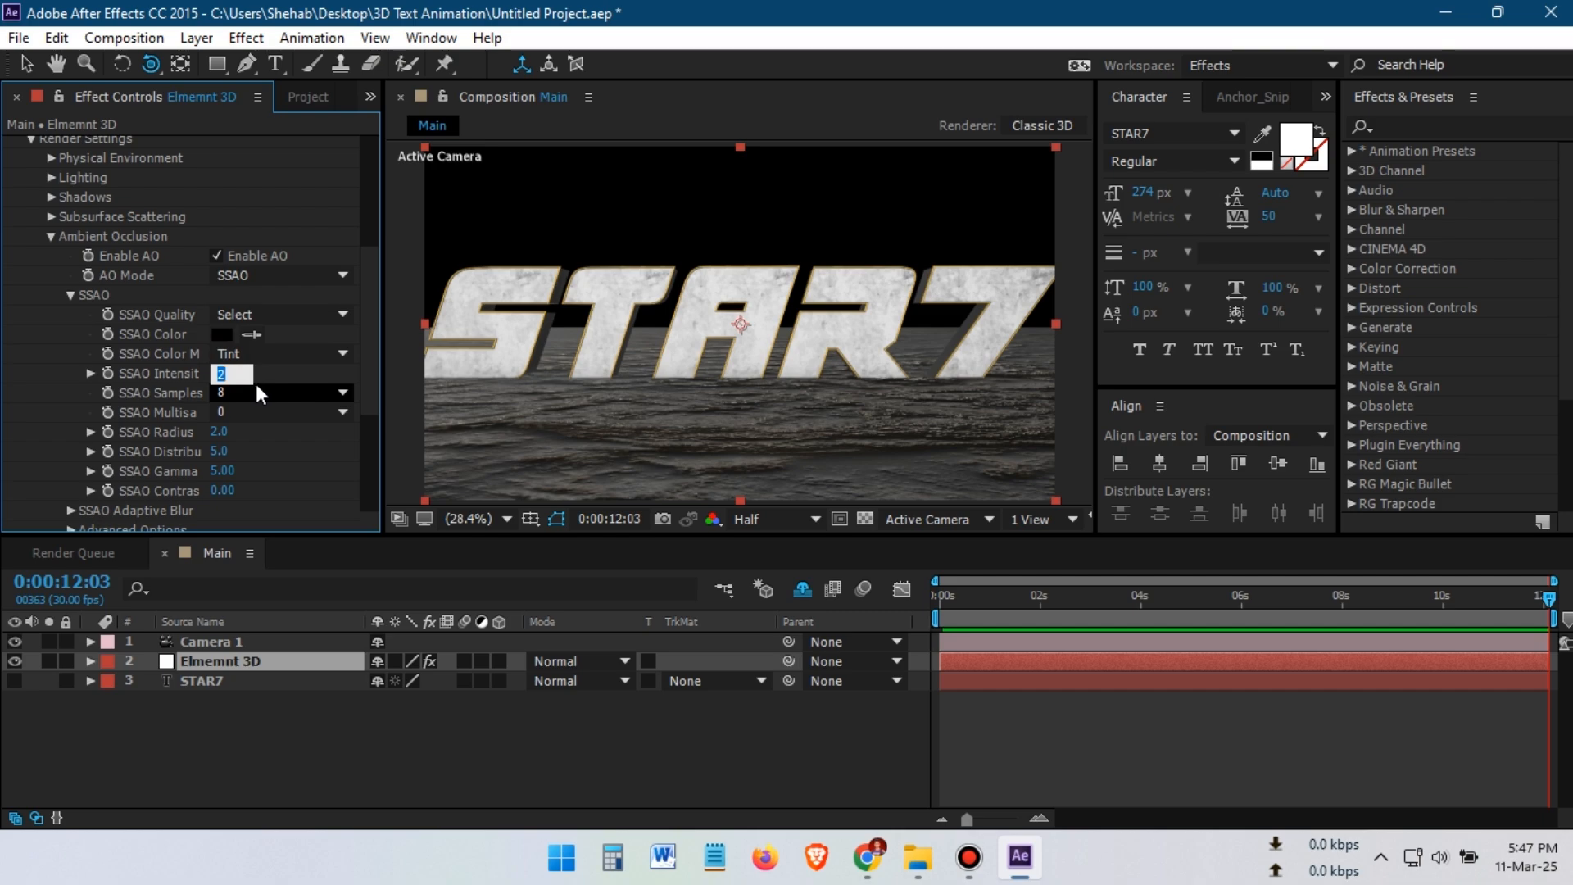
type("5")
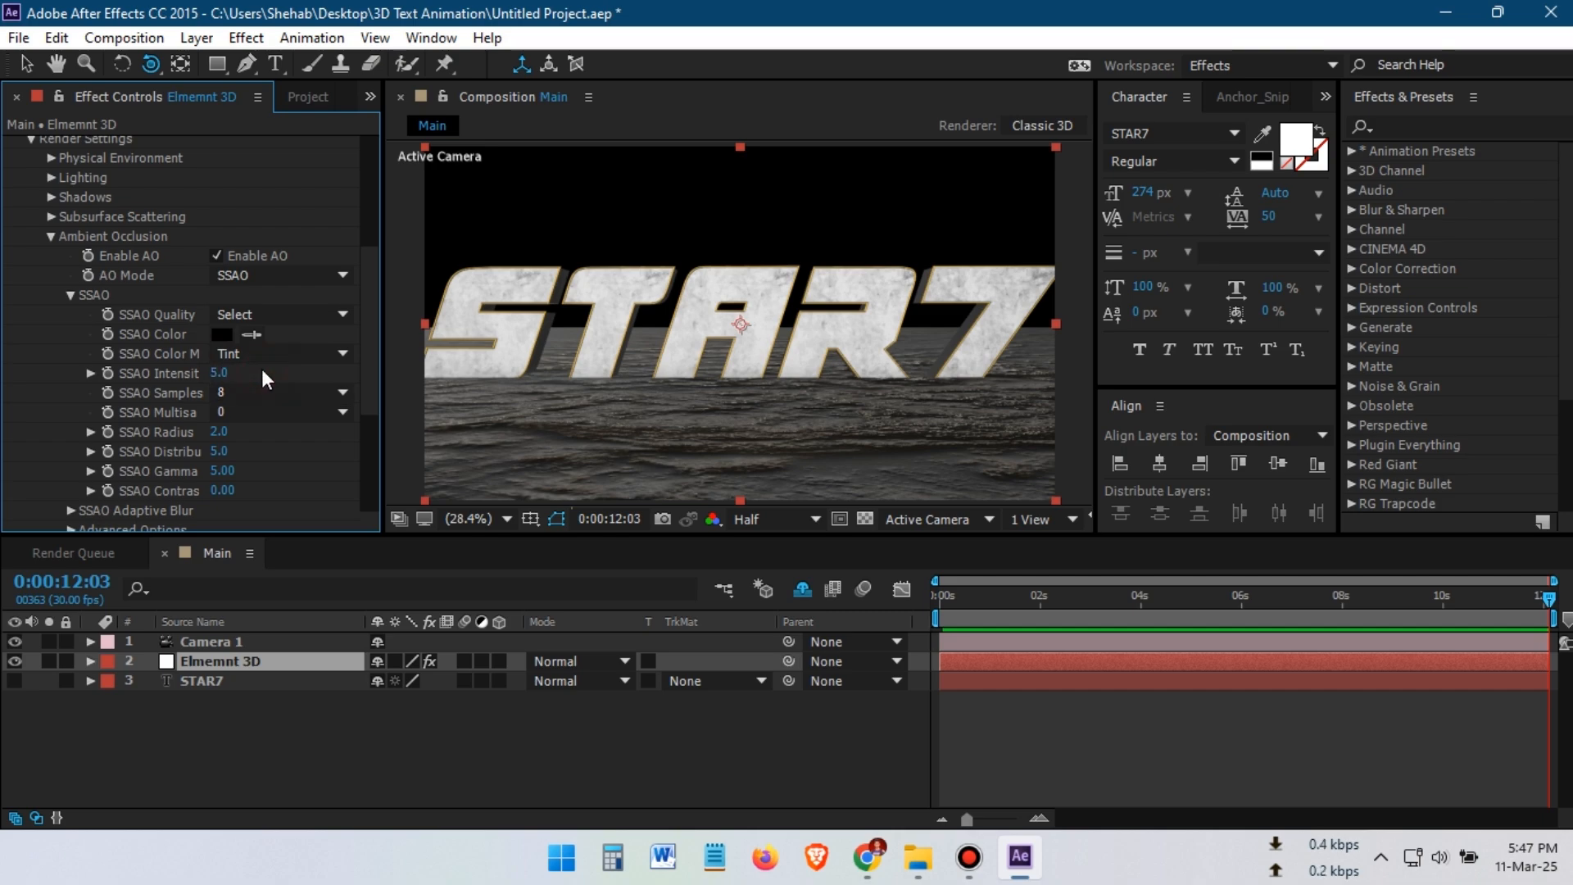
key("Return")
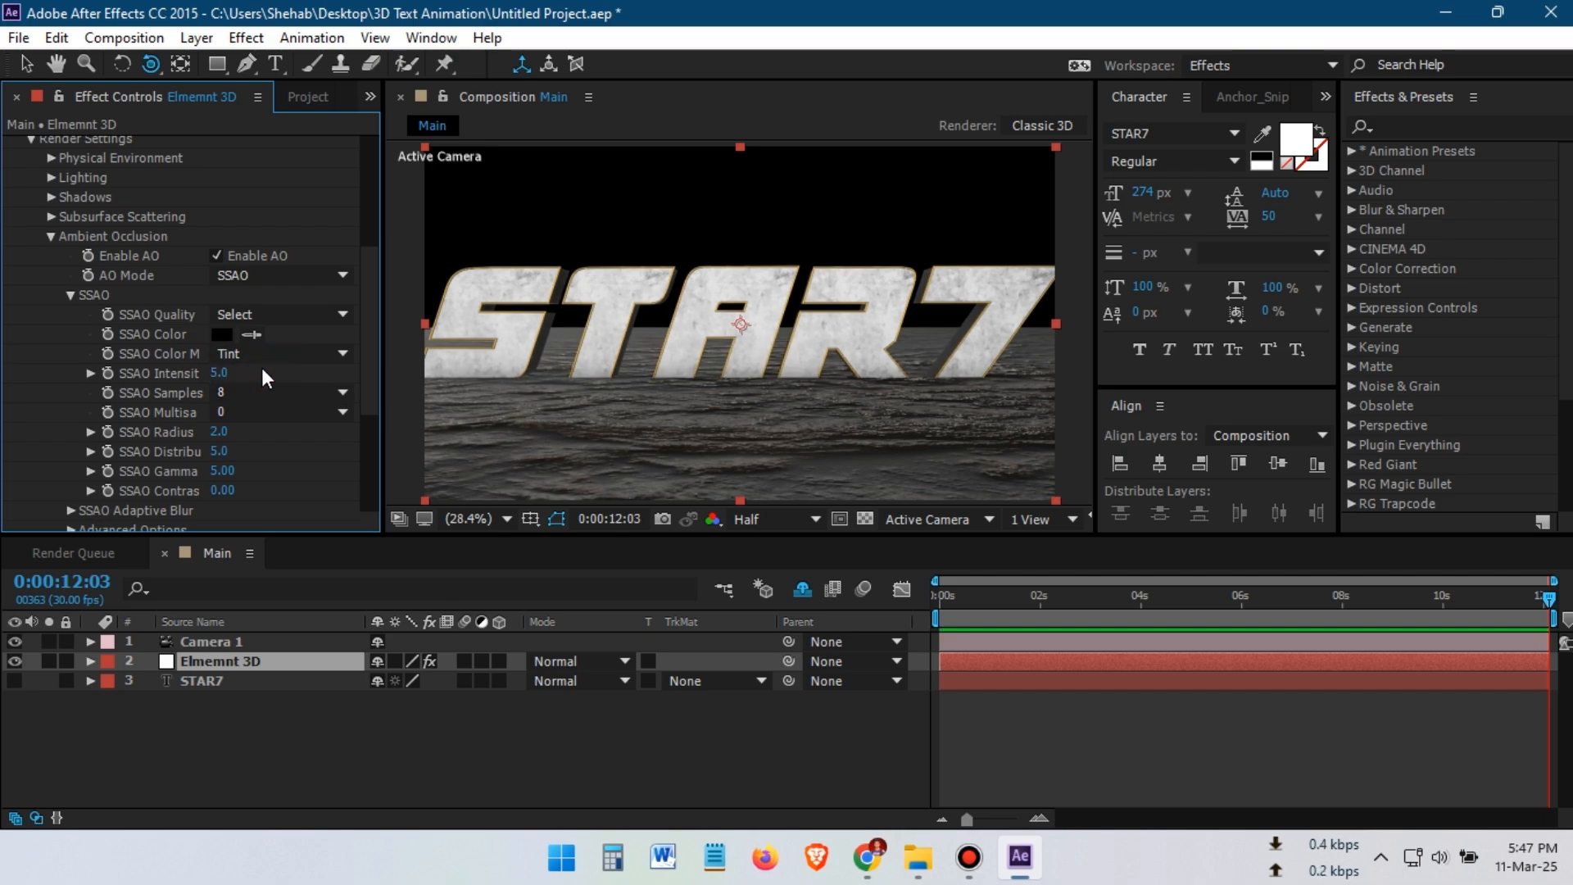
left_click(218, 453)
key("Return")
left_click(214, 255)
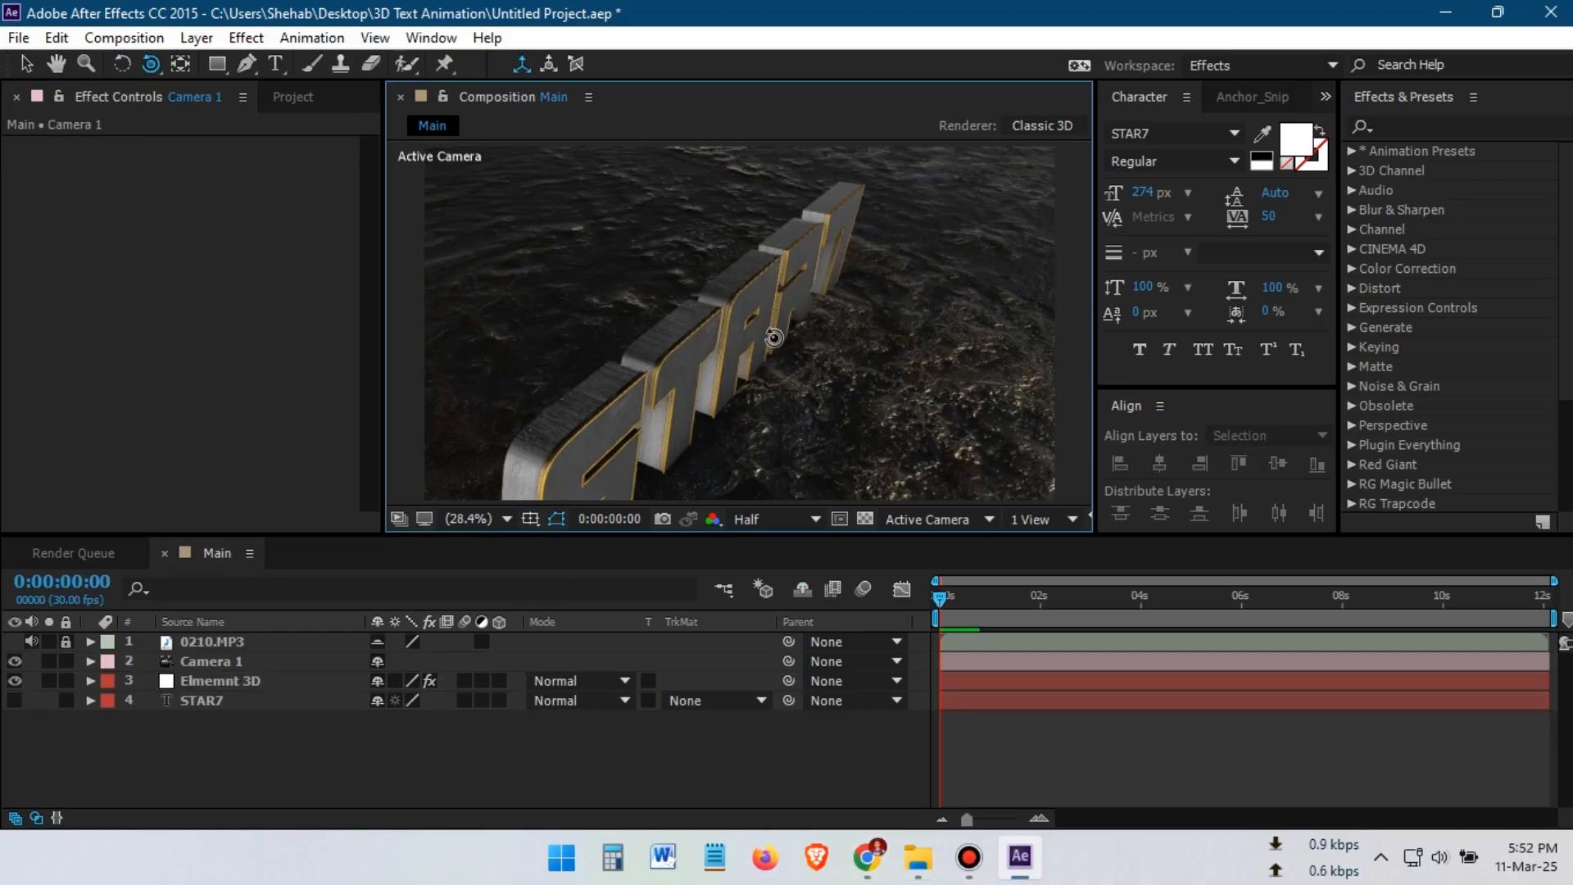
Orbit and track the camera at frame 0:00:00:00 to a close, high-angle view of the letter S
left_click_drag(790, 304, 799, 286)
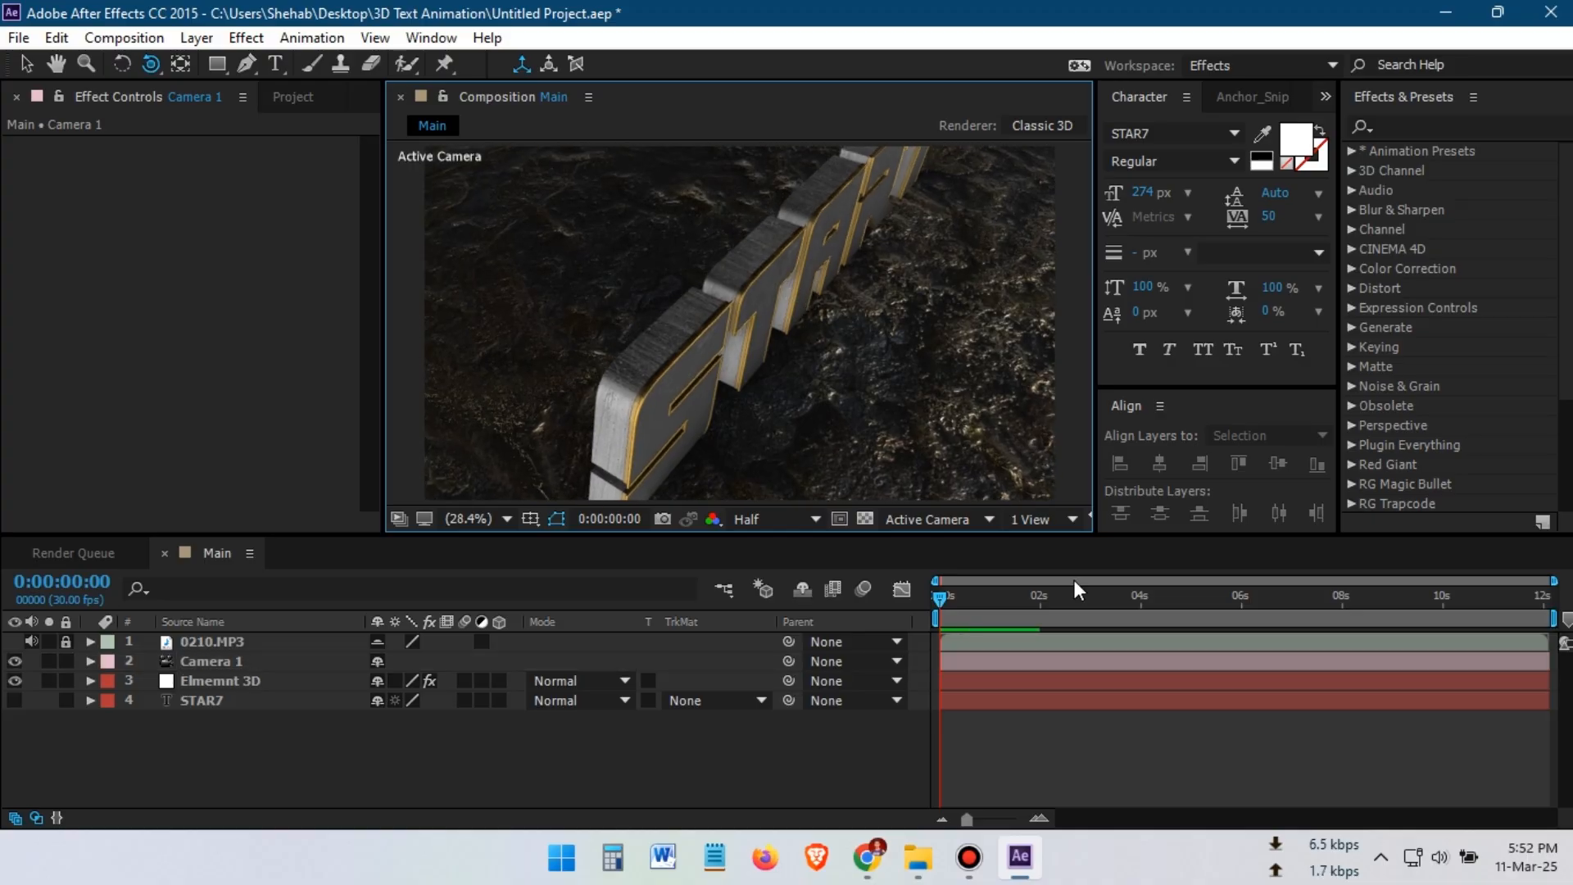
key("c")
left_click_drag(799, 353, 775, 297)
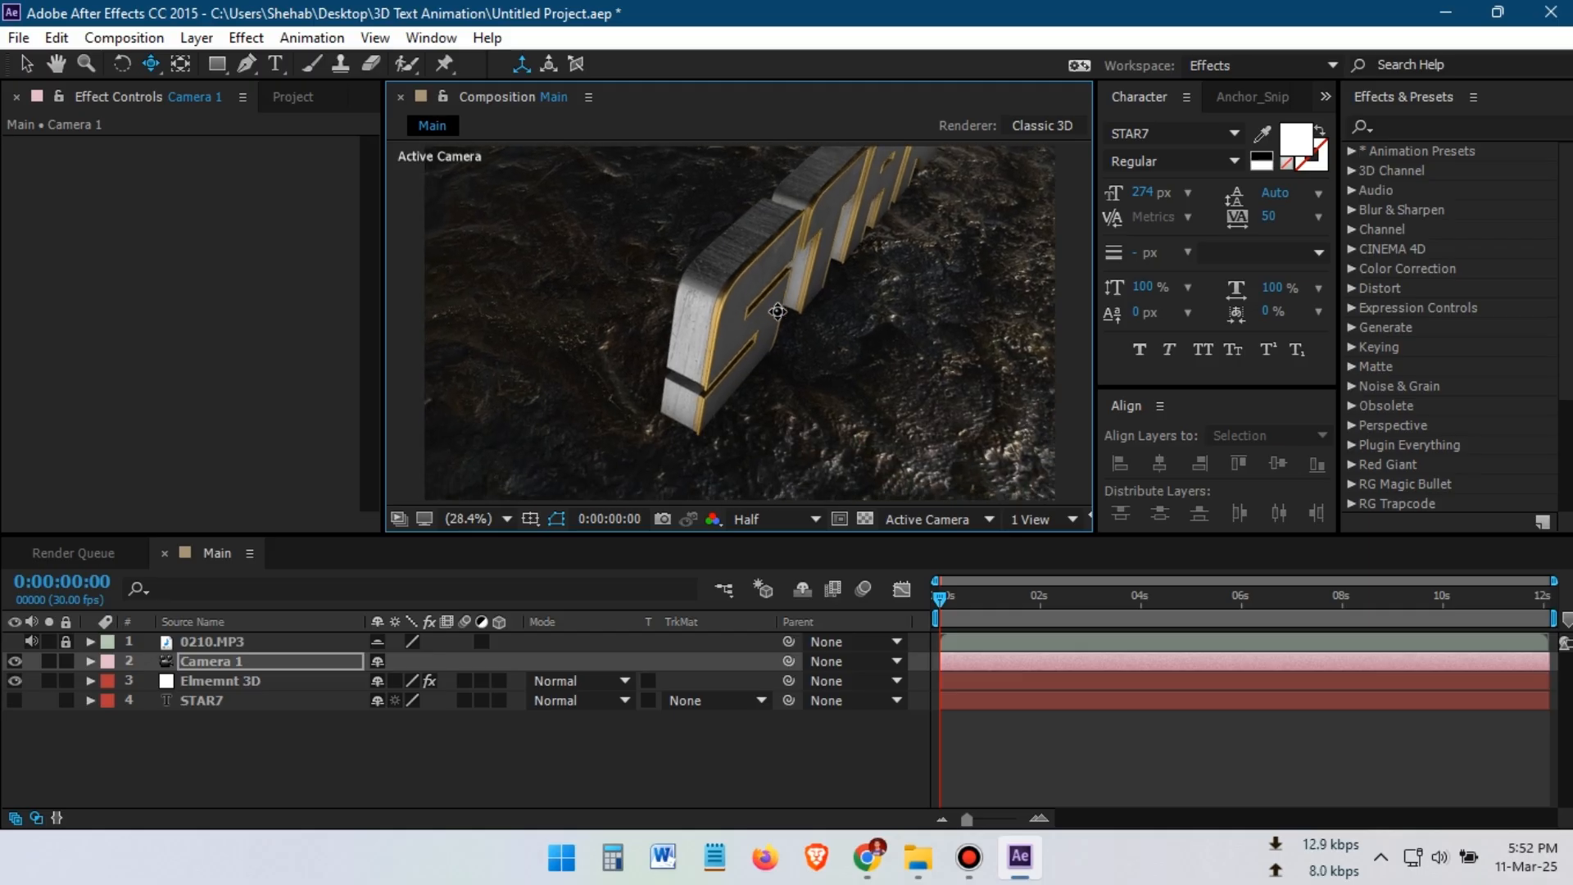
key("c")
key("c")
key("c")
key("c")
key("c")
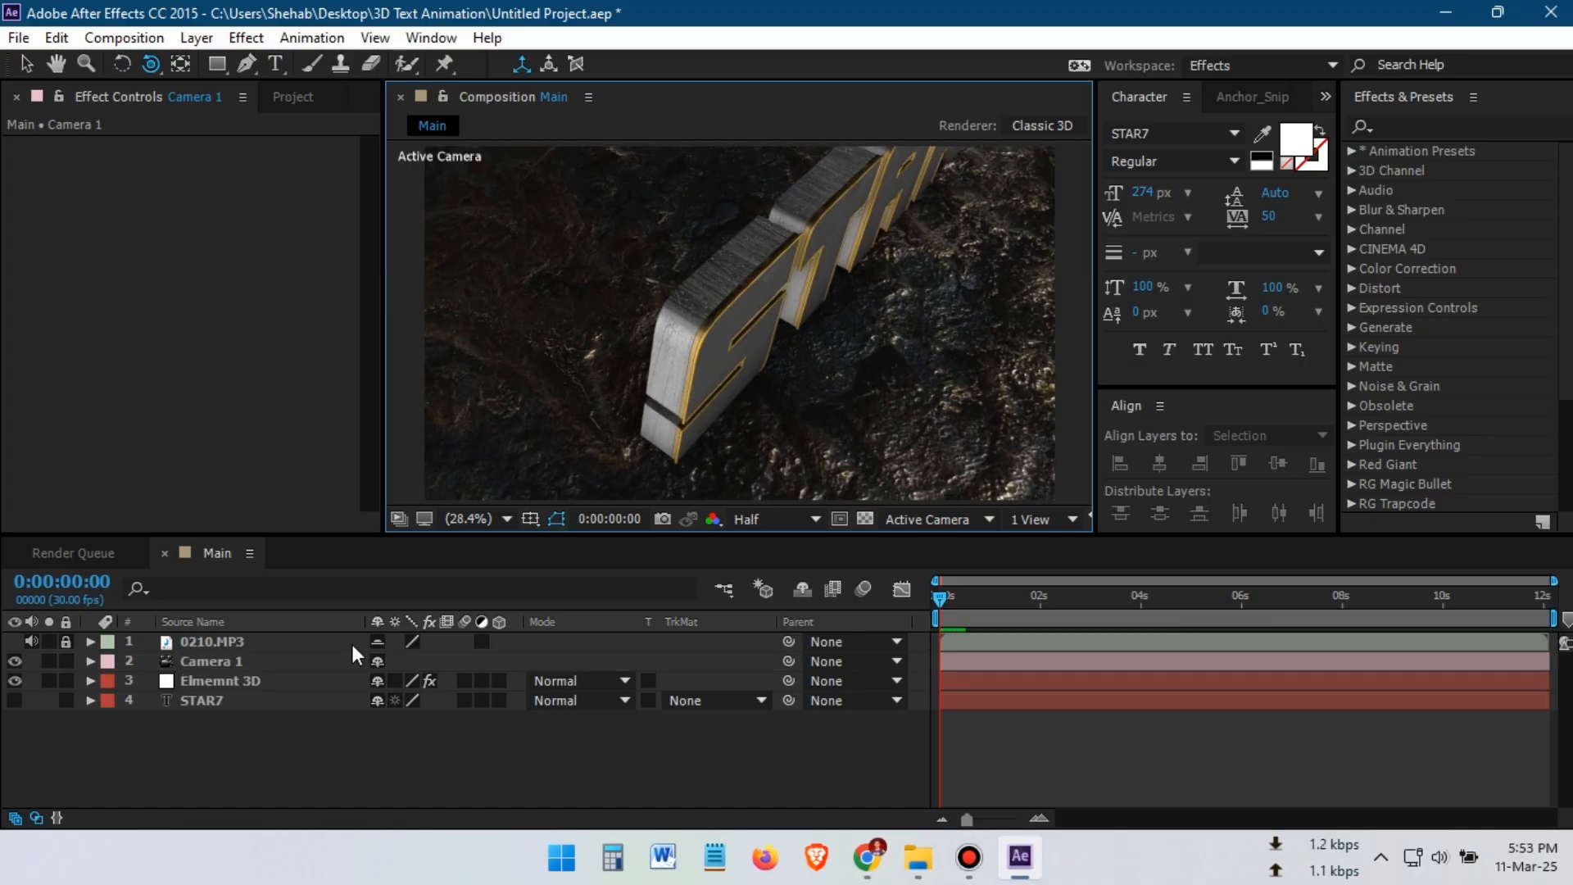
Start keyframing Camera 1's Point of Interest and Position at 0:00:00:00
left_click(221, 663)
key("a")
key("shift+p")
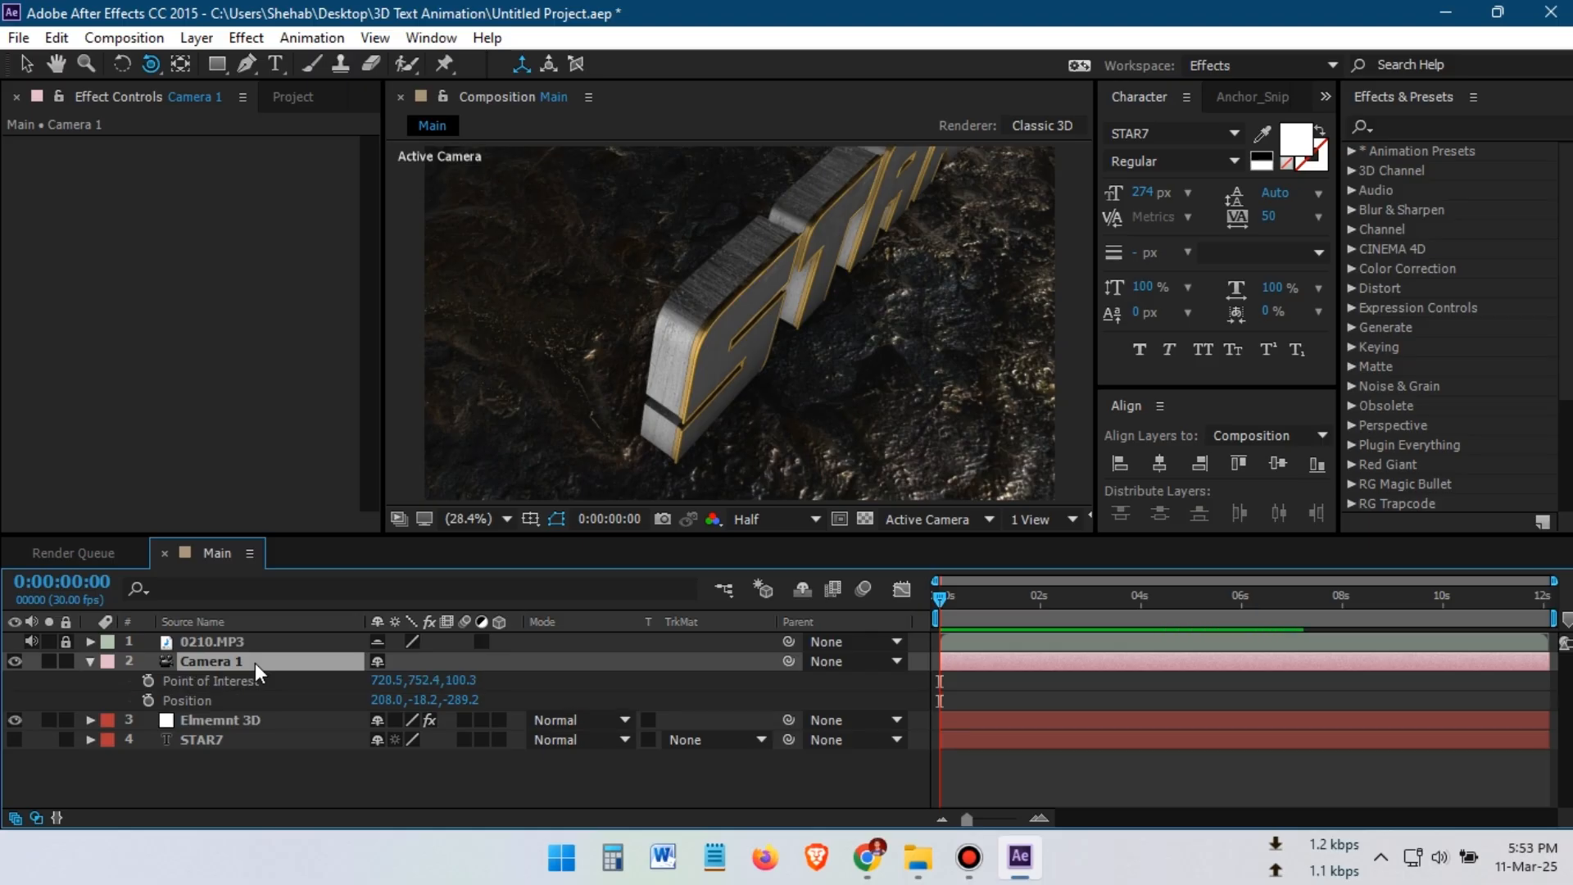
left_click(148, 680)
left_click(148, 701)
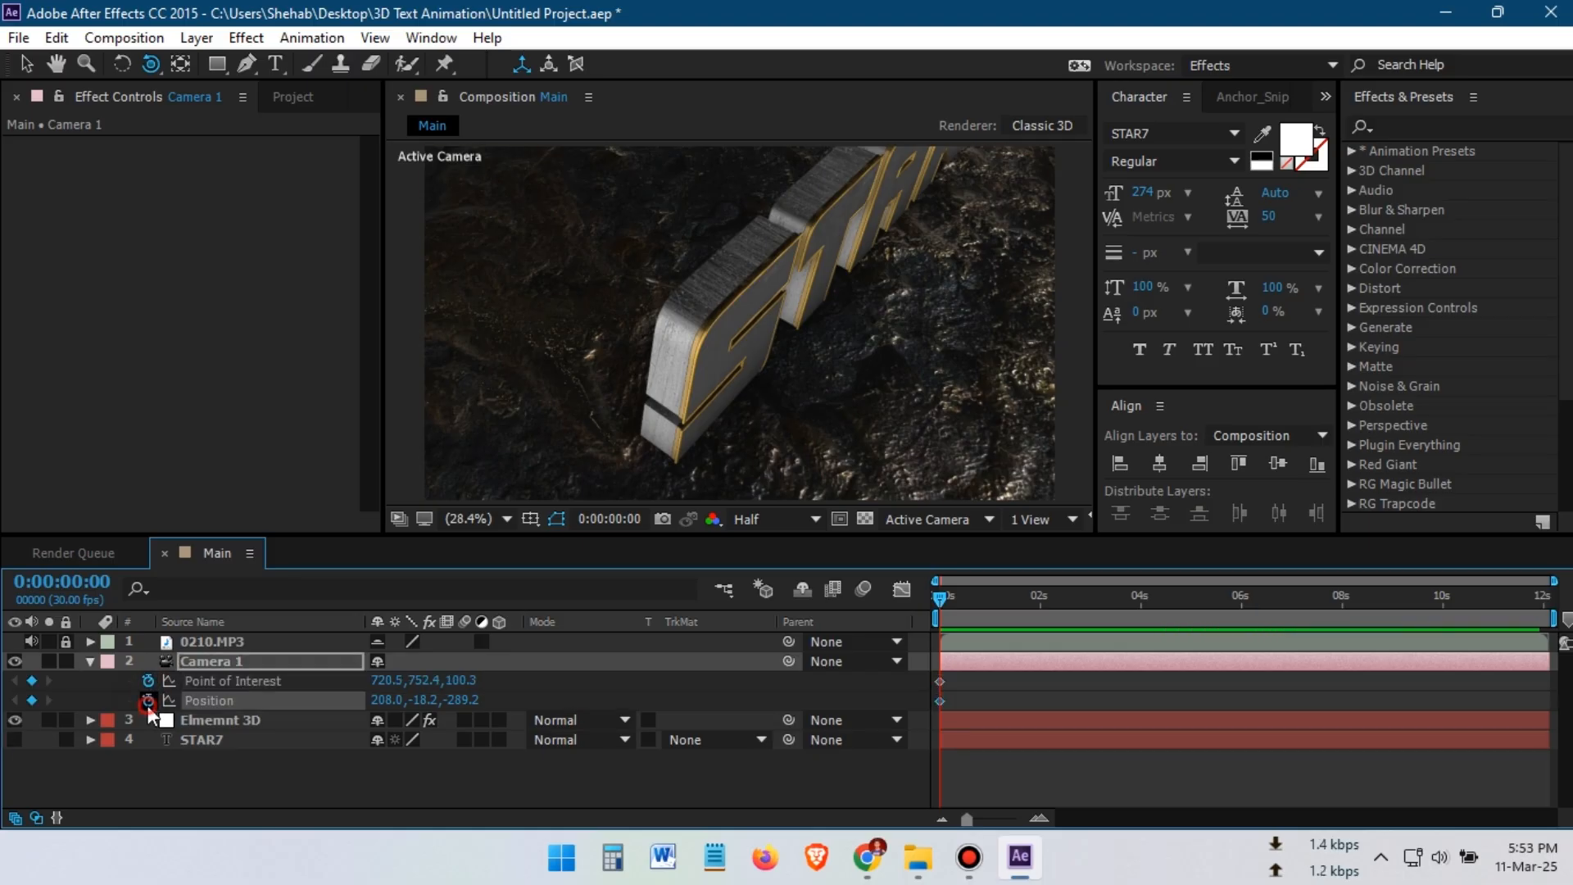
At 0:00:02:08, move Camera 1 along the text so the letters S, T and A fill the frame
left_click(1053, 612)
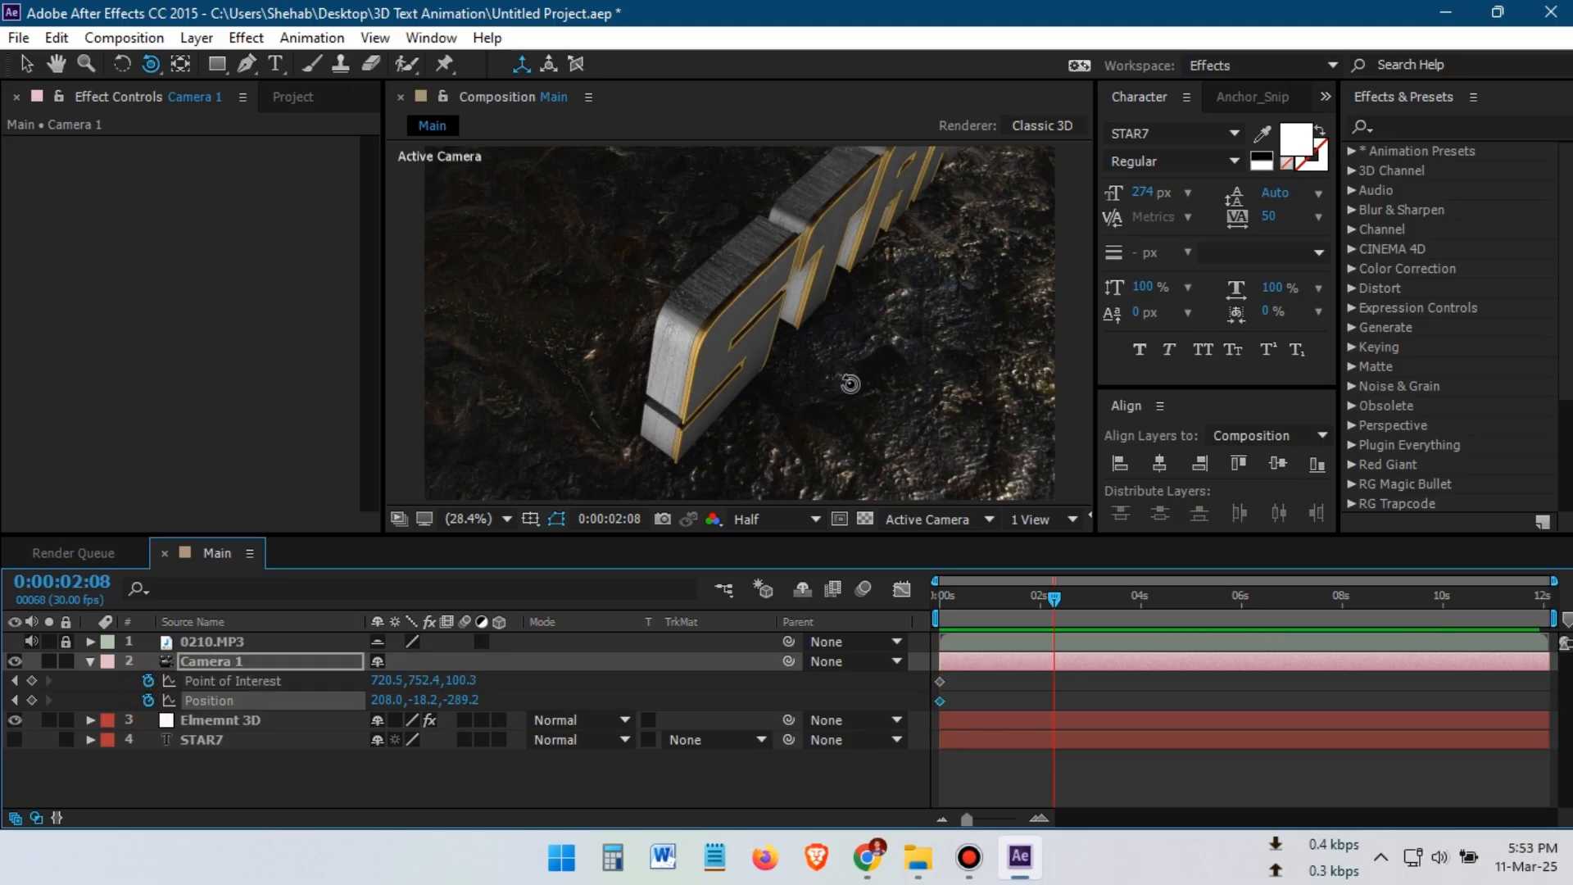
key("c")
left_click_drag(853, 266, 774, 316)
Play back the Camera 1 move from the start of the composition
left_click_drag(1055, 598, 917, 621)
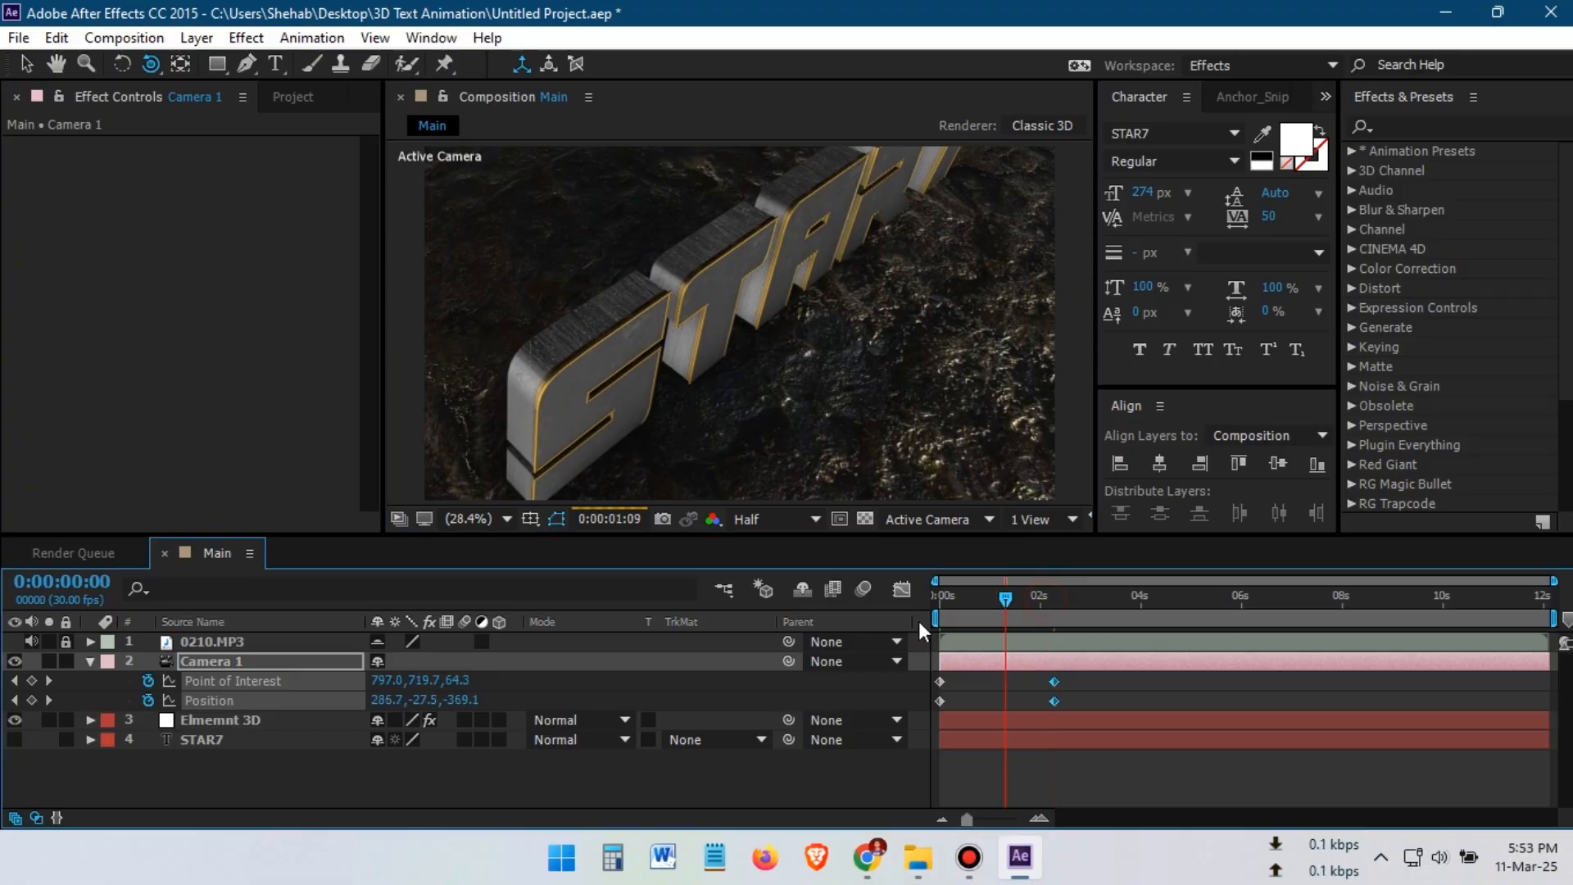
key("space")
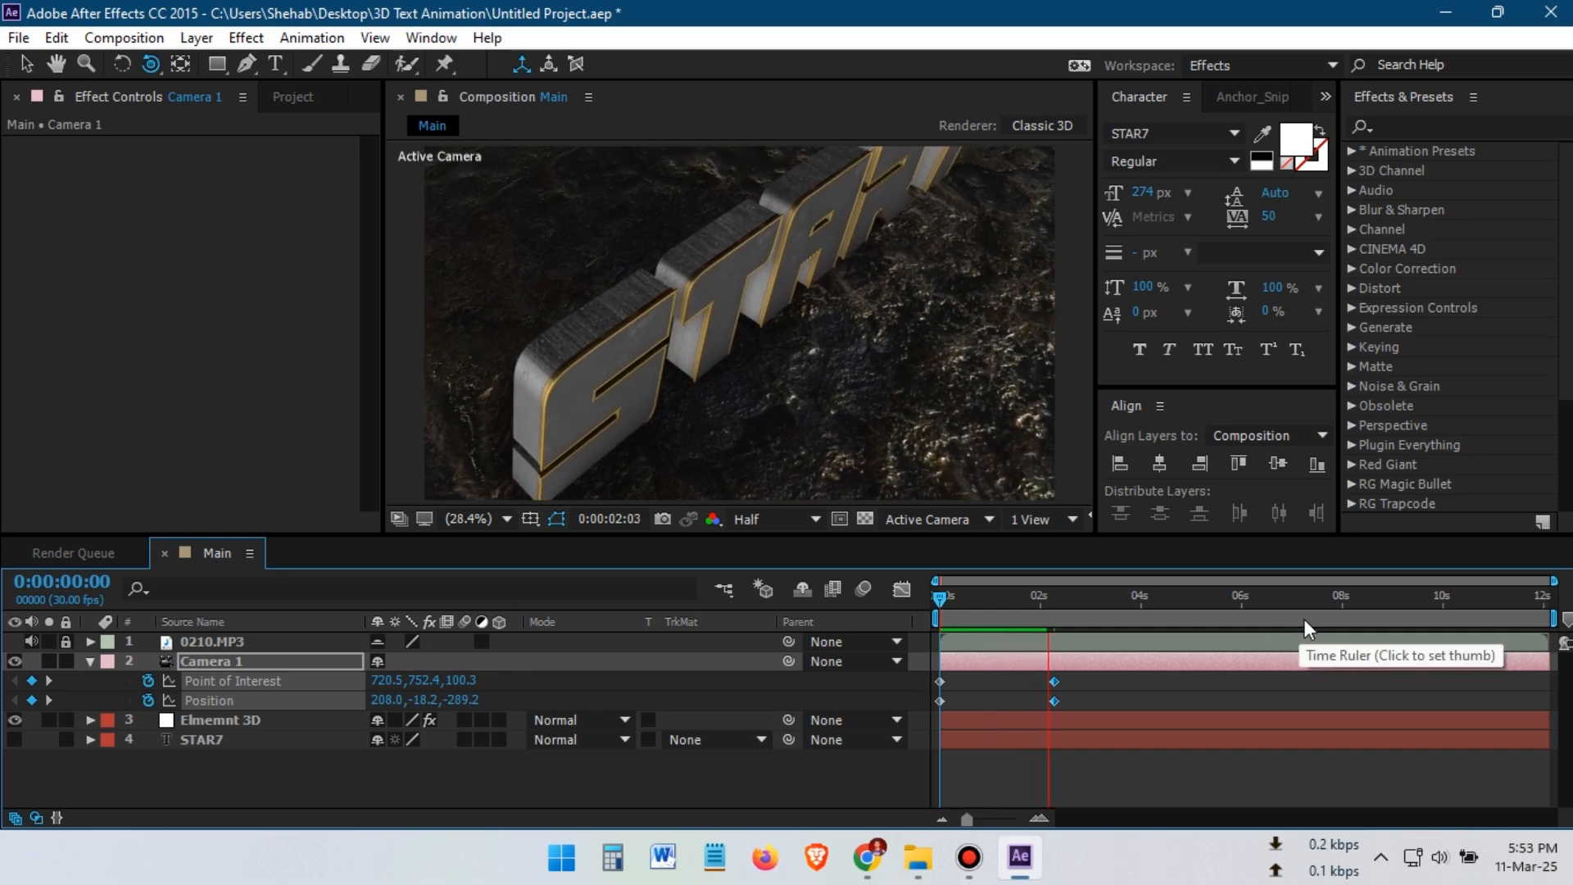
left_click_drag(1081, 606, 926, 636)
key("space")
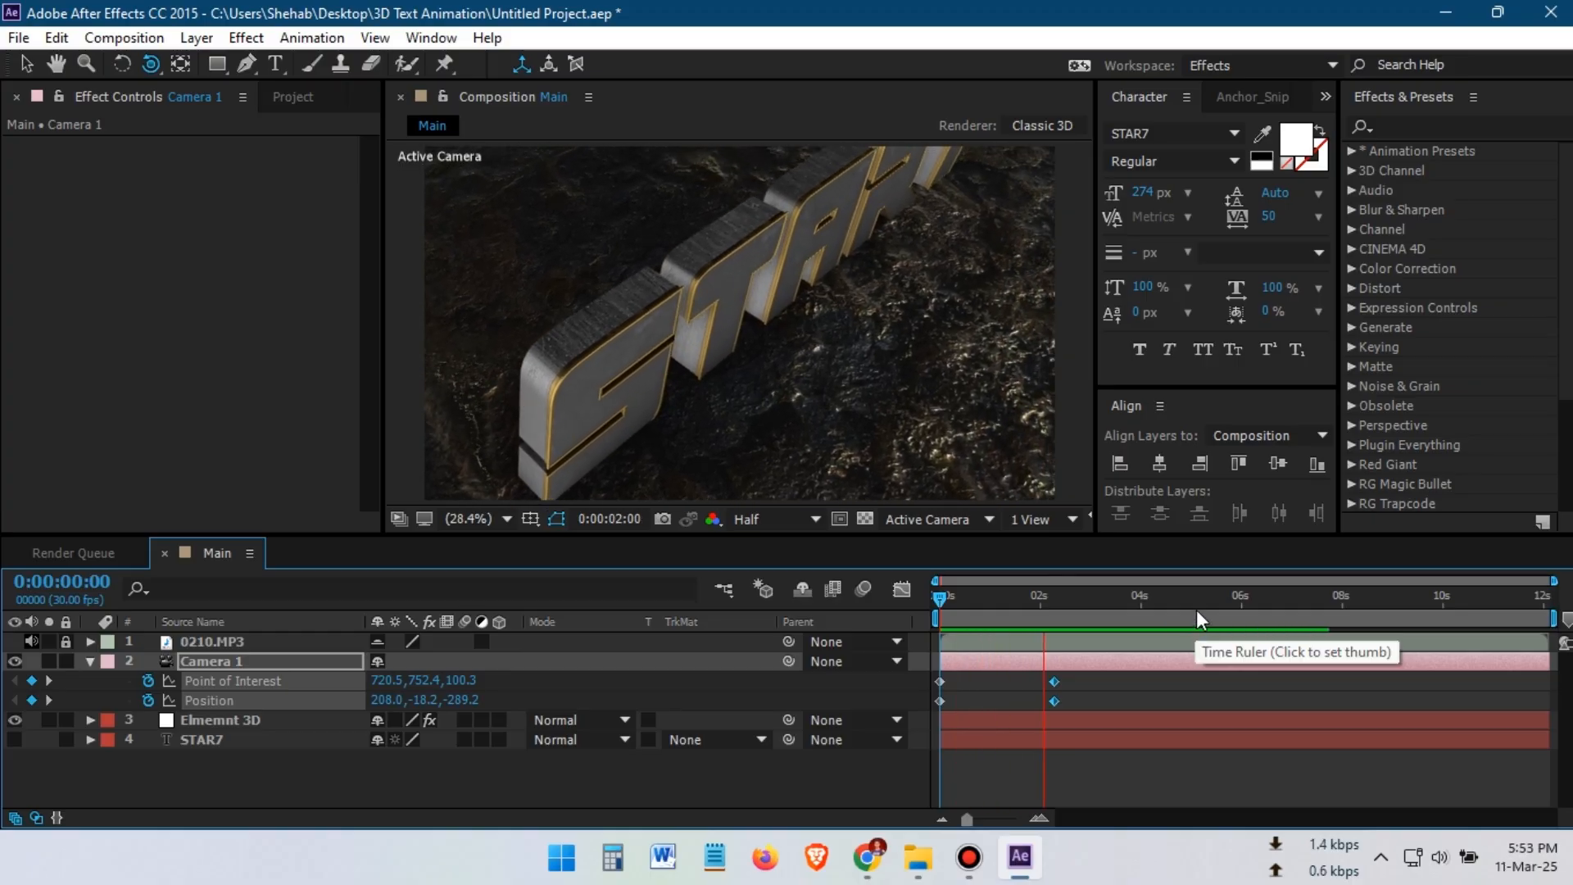
key("space")
Split Camera 1 at 0:00:02:08 and delete the new Camera 2's keyframes at 0:00:00:00
left_click_drag(1058, 603, 1055, 604)
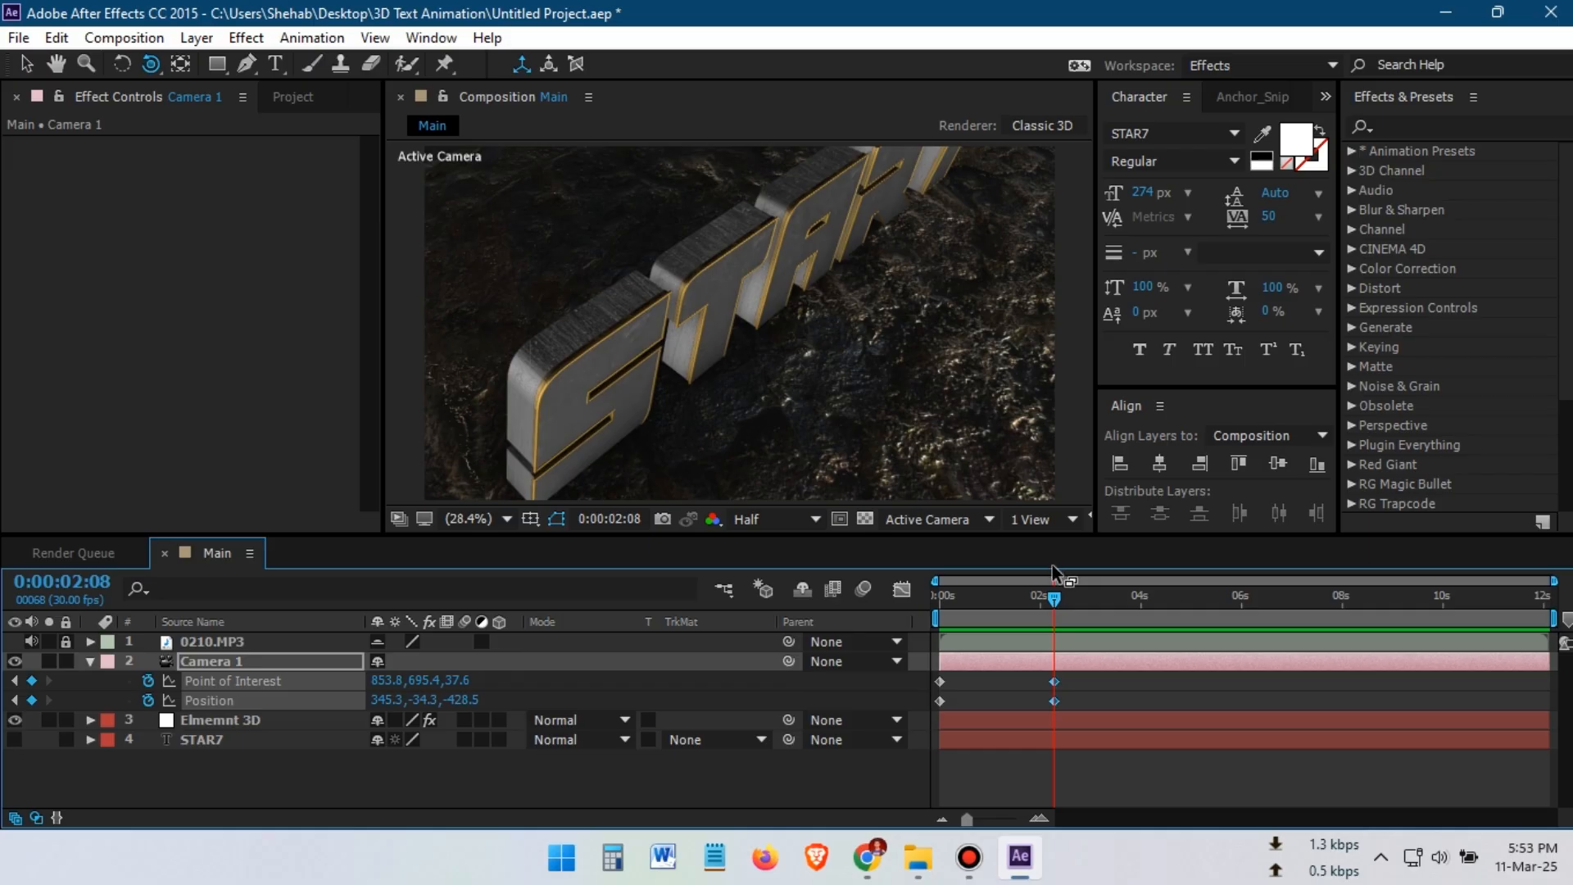
key("ctrl+shift+d")
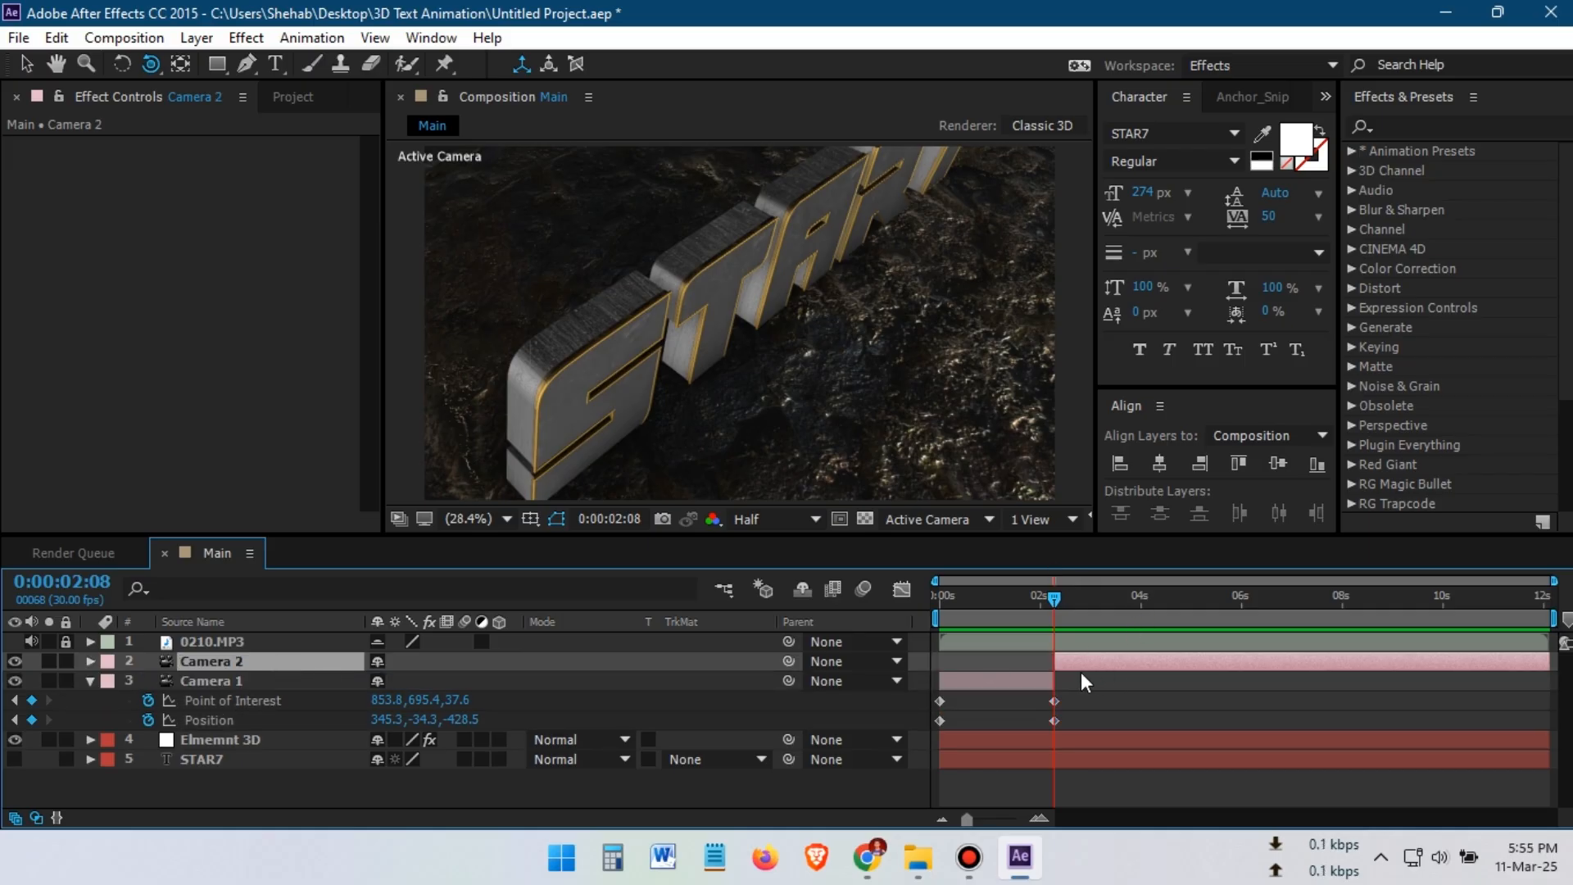
key("u")
left_click_drag(969, 674, 924, 710)
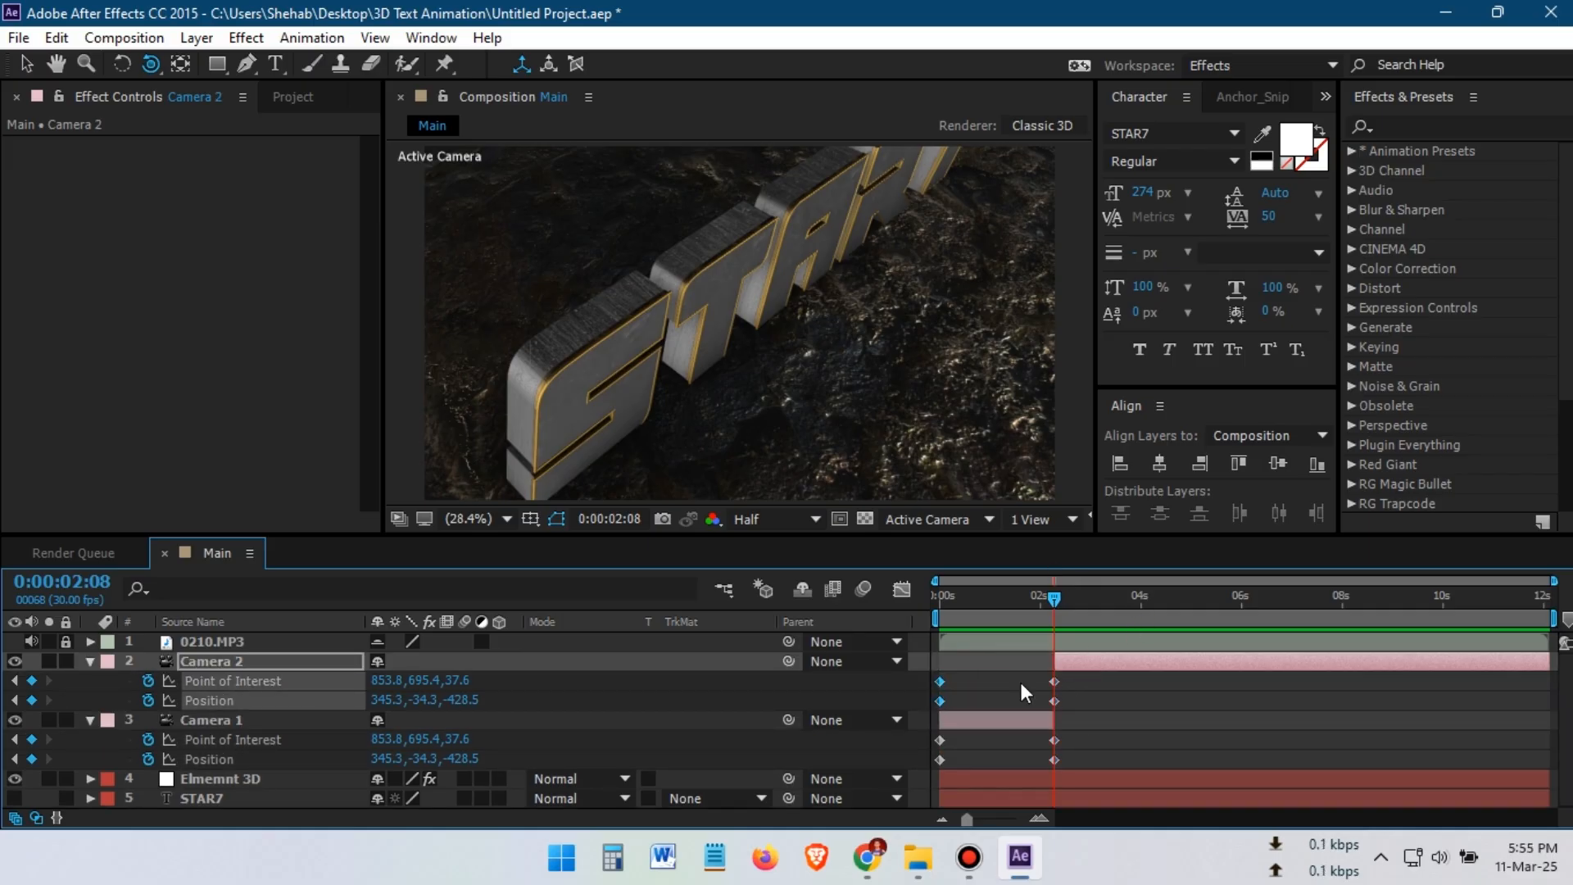
key("Delete")
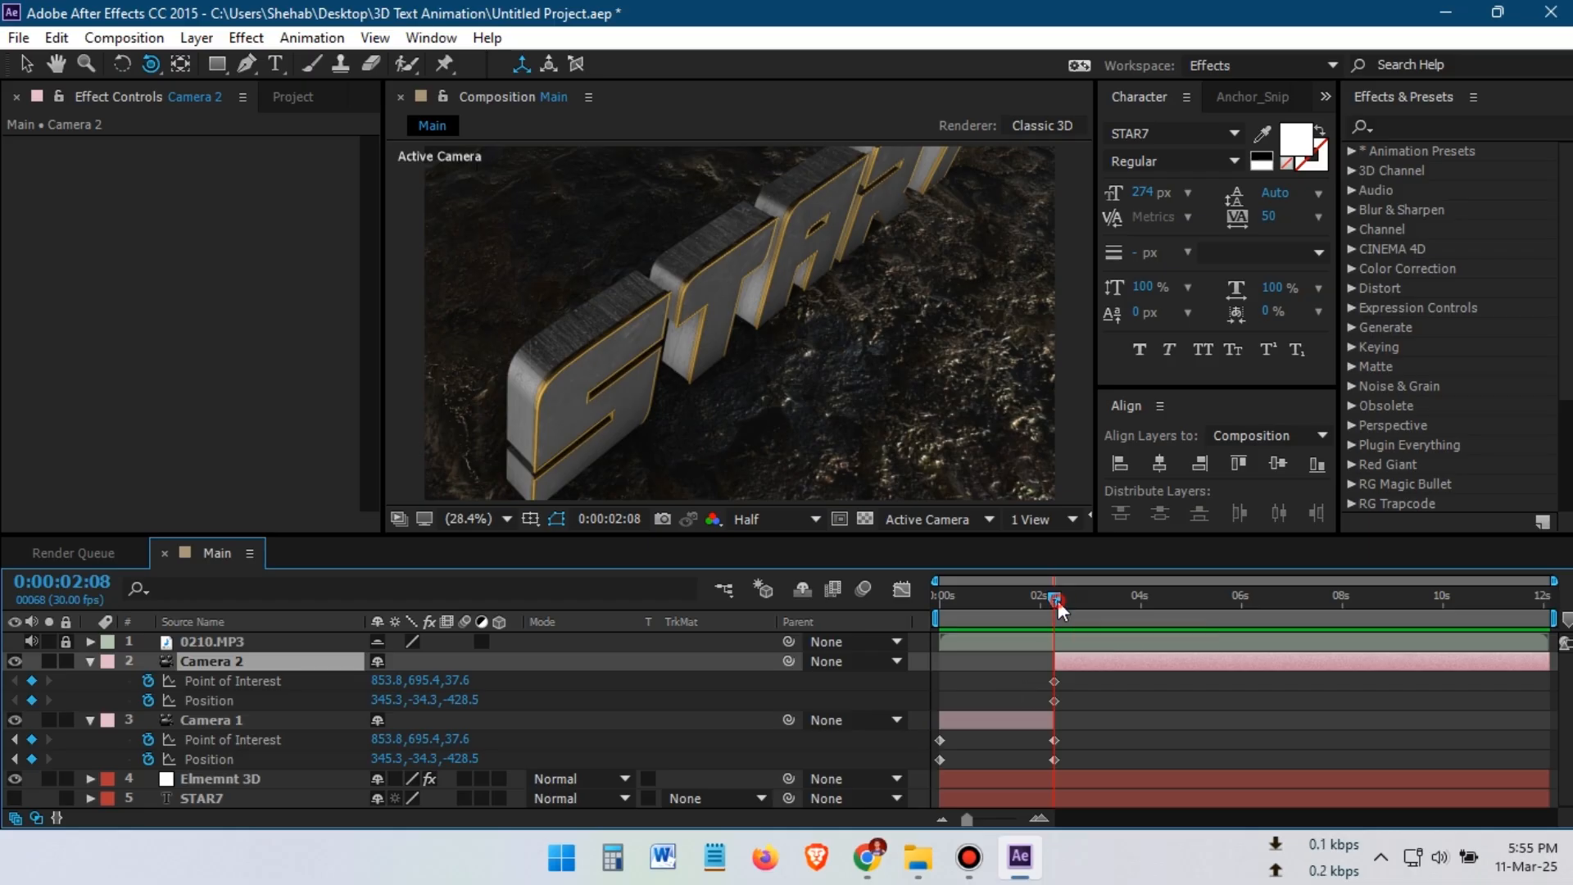
At 0:00:04:08, orbit, track and pull back Camera 2 to a high diagonal view of the whole STAR7 text
left_click_drag(1057, 602, 1158, 596)
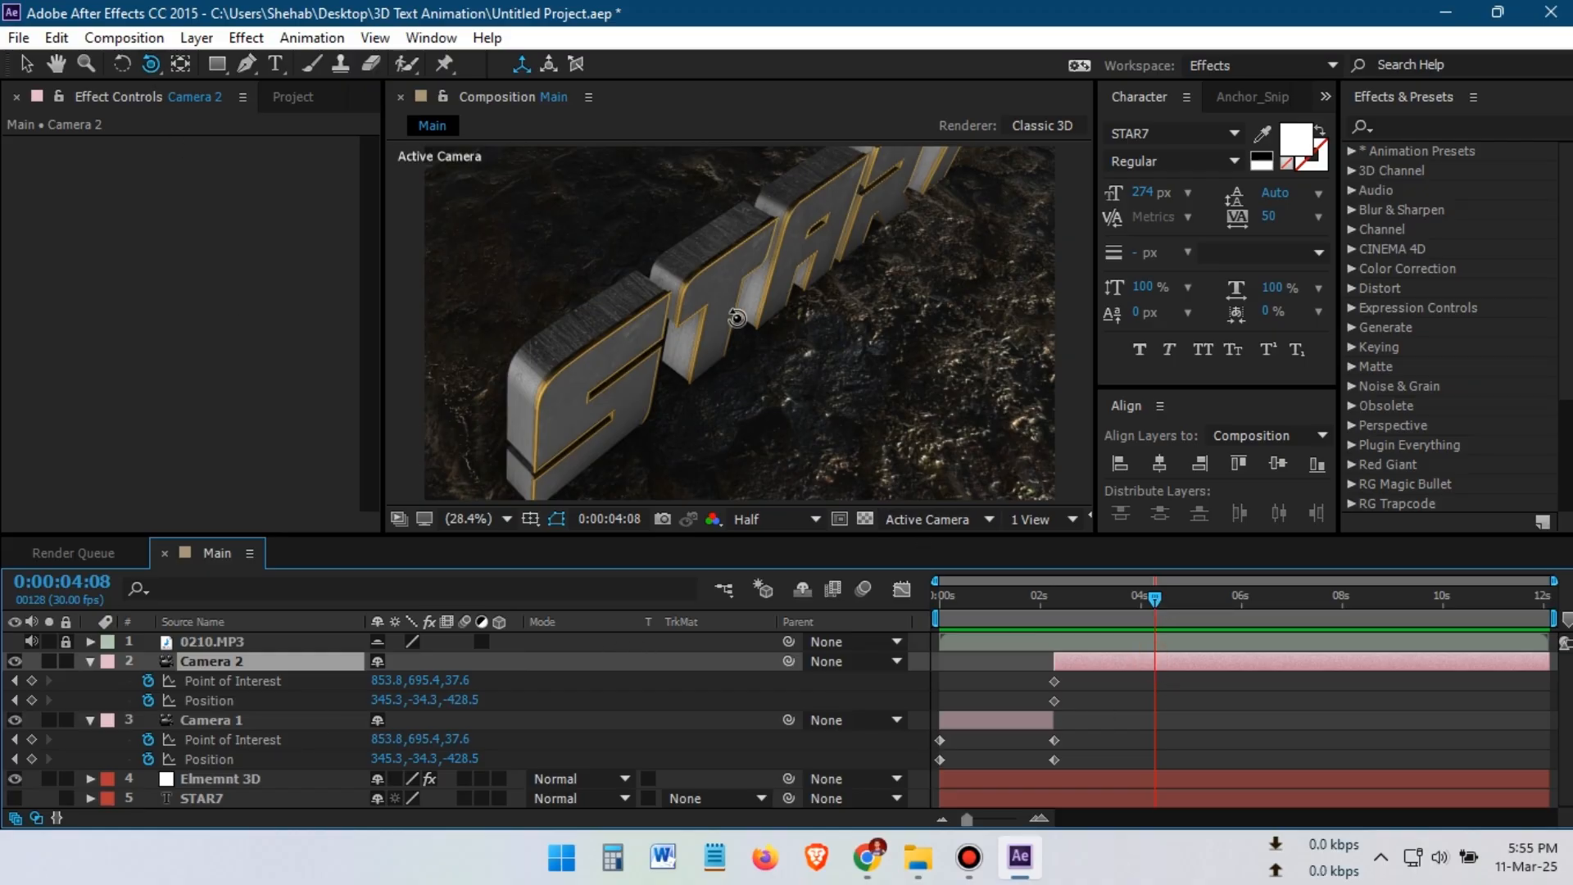
left_click_drag(747, 326, 637, 379)
key("c")
key("c")
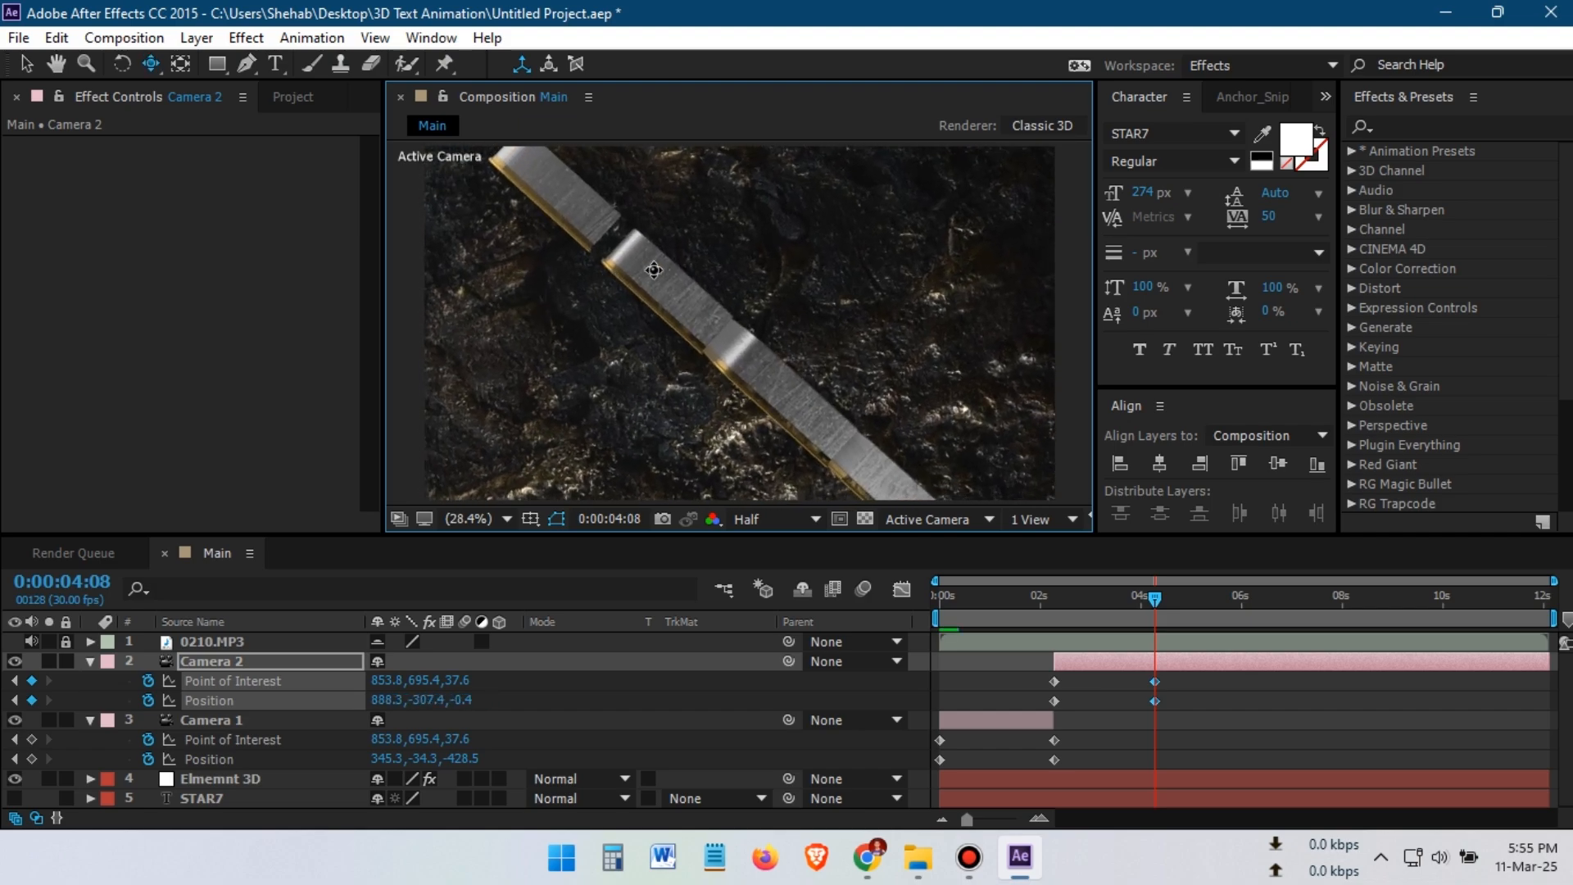
left_click_drag(666, 273, 721, 287)
key("c")
key("c")
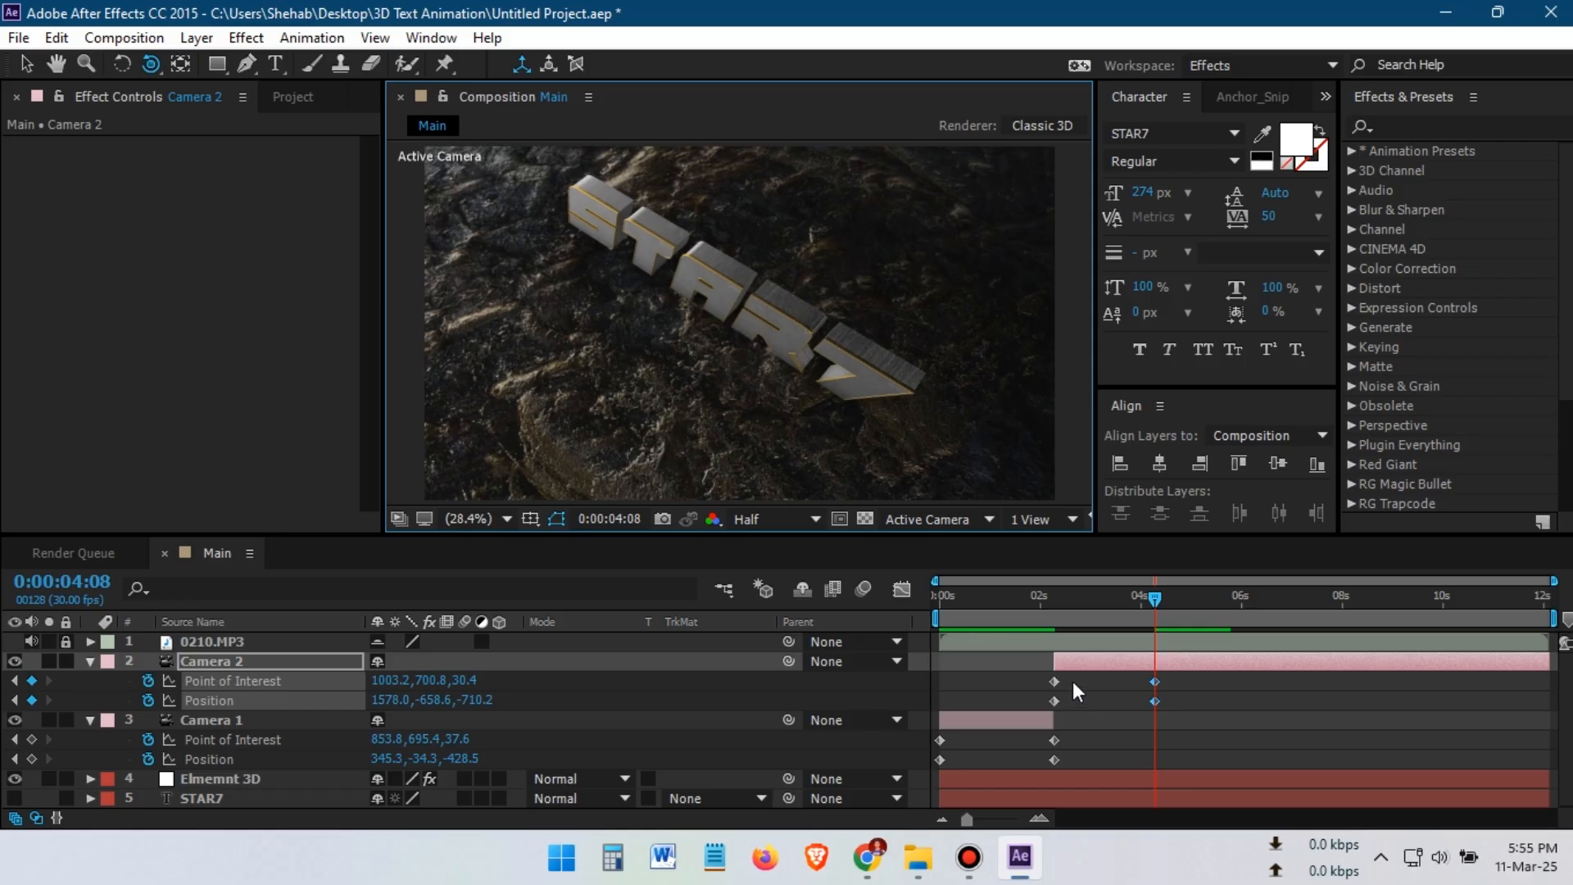
Remove Camera 2's keyframes at 0:00:02:08 and move its 0:00:04:08 keyframes to that time
left_click_drag(1073, 681, 1156, 701)
left_click(1154, 702, "shift")
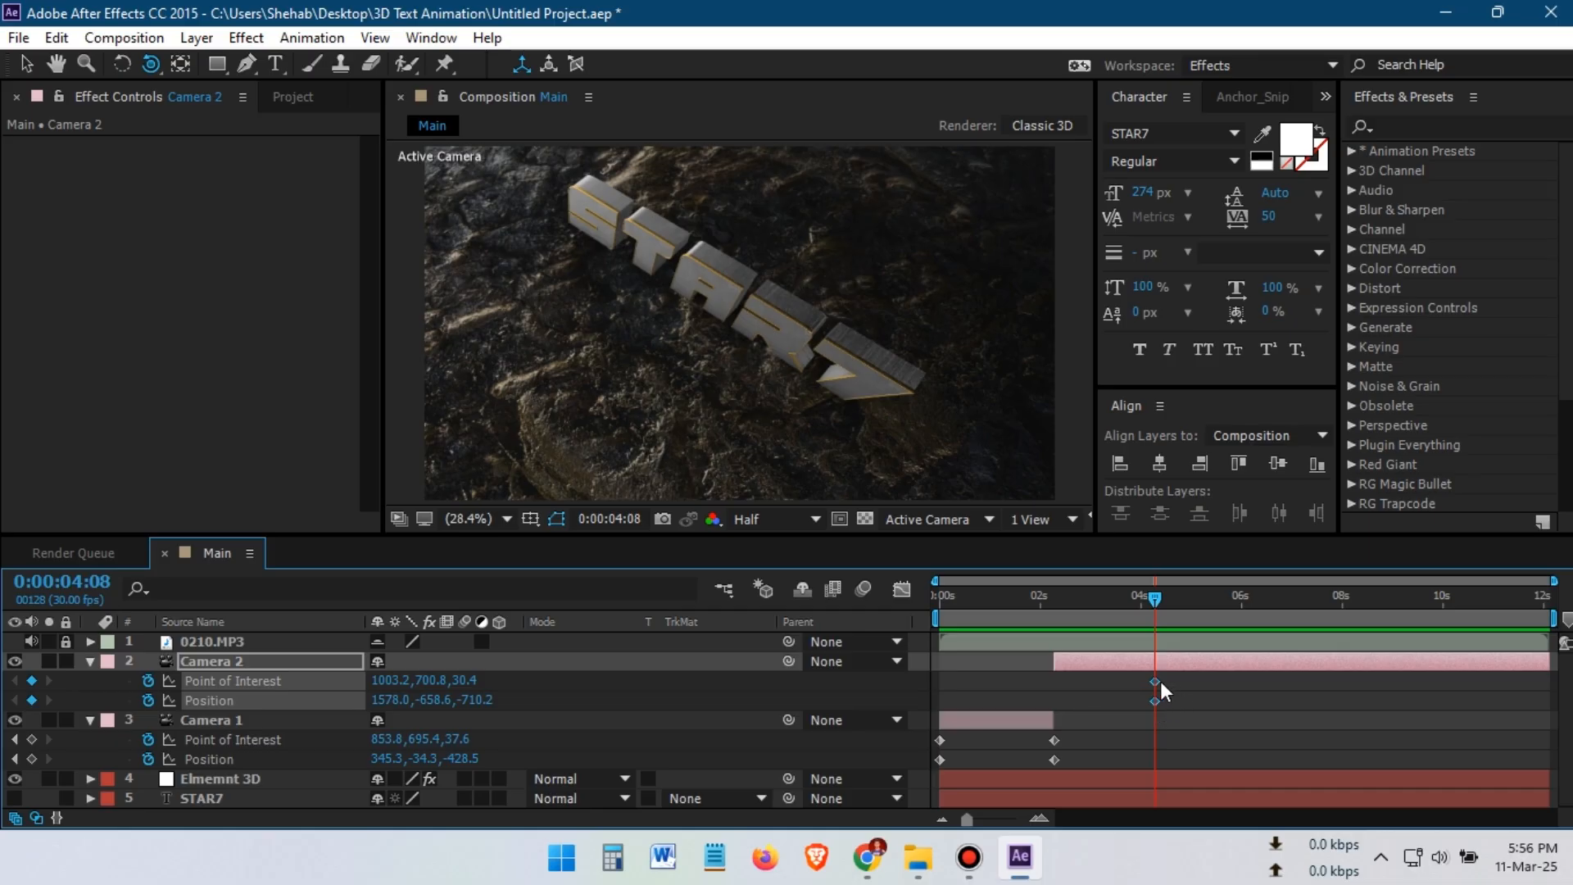
left_click_drag(1156, 681, 1055, 689)
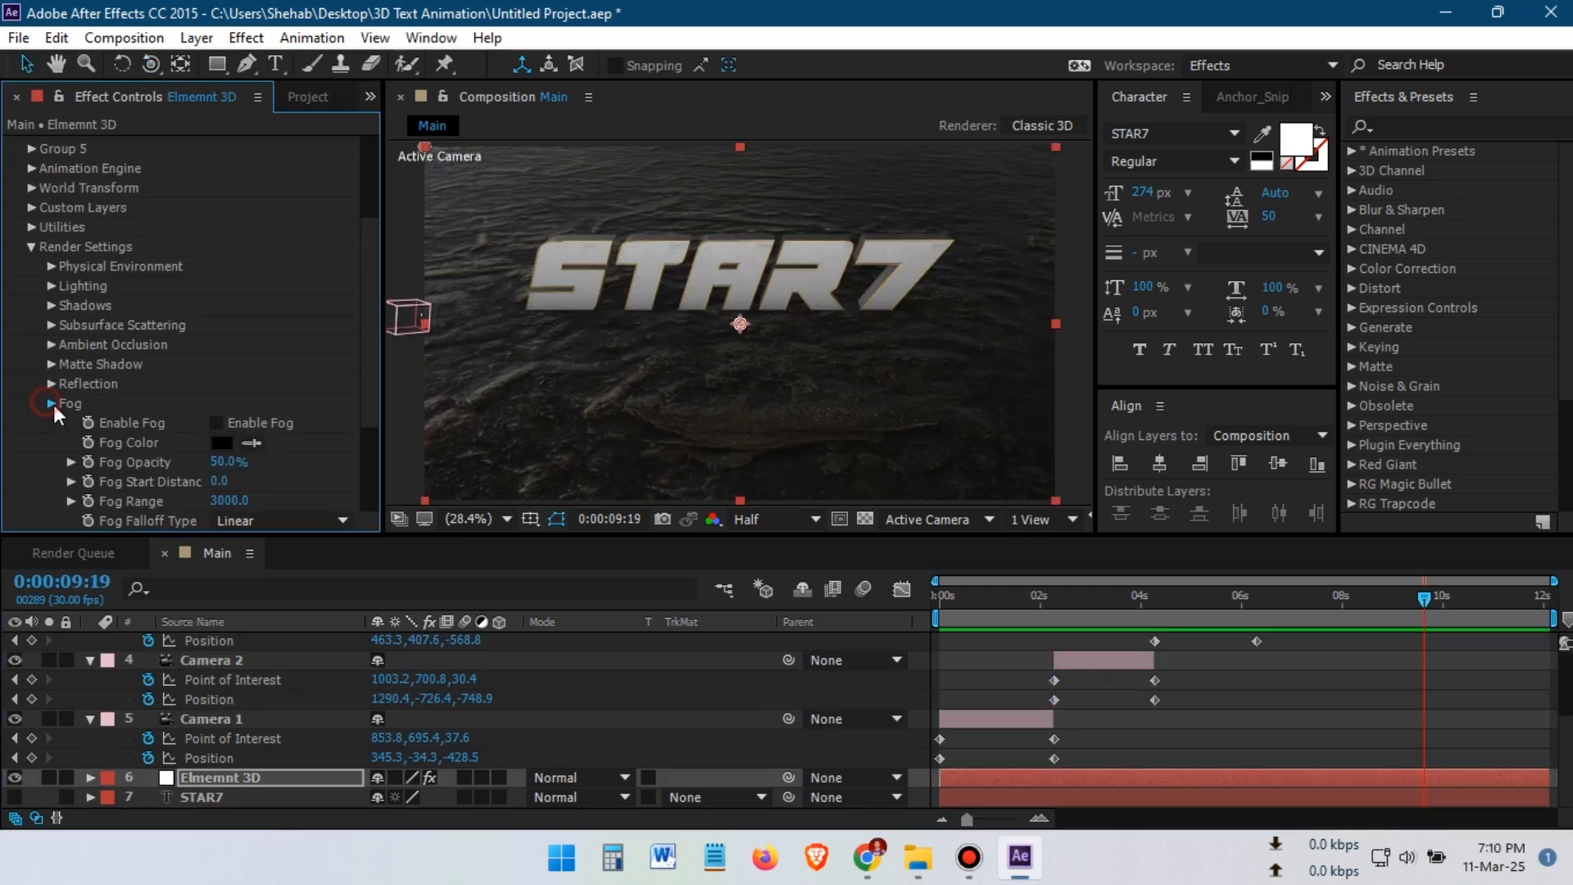
Enable Fog in the Elmemnt 3D layer's Render Settings and set the Fog Opacity to 100%
left_click(51, 403)
left_click(214, 422)
scroll(288, 401, "down", 2)
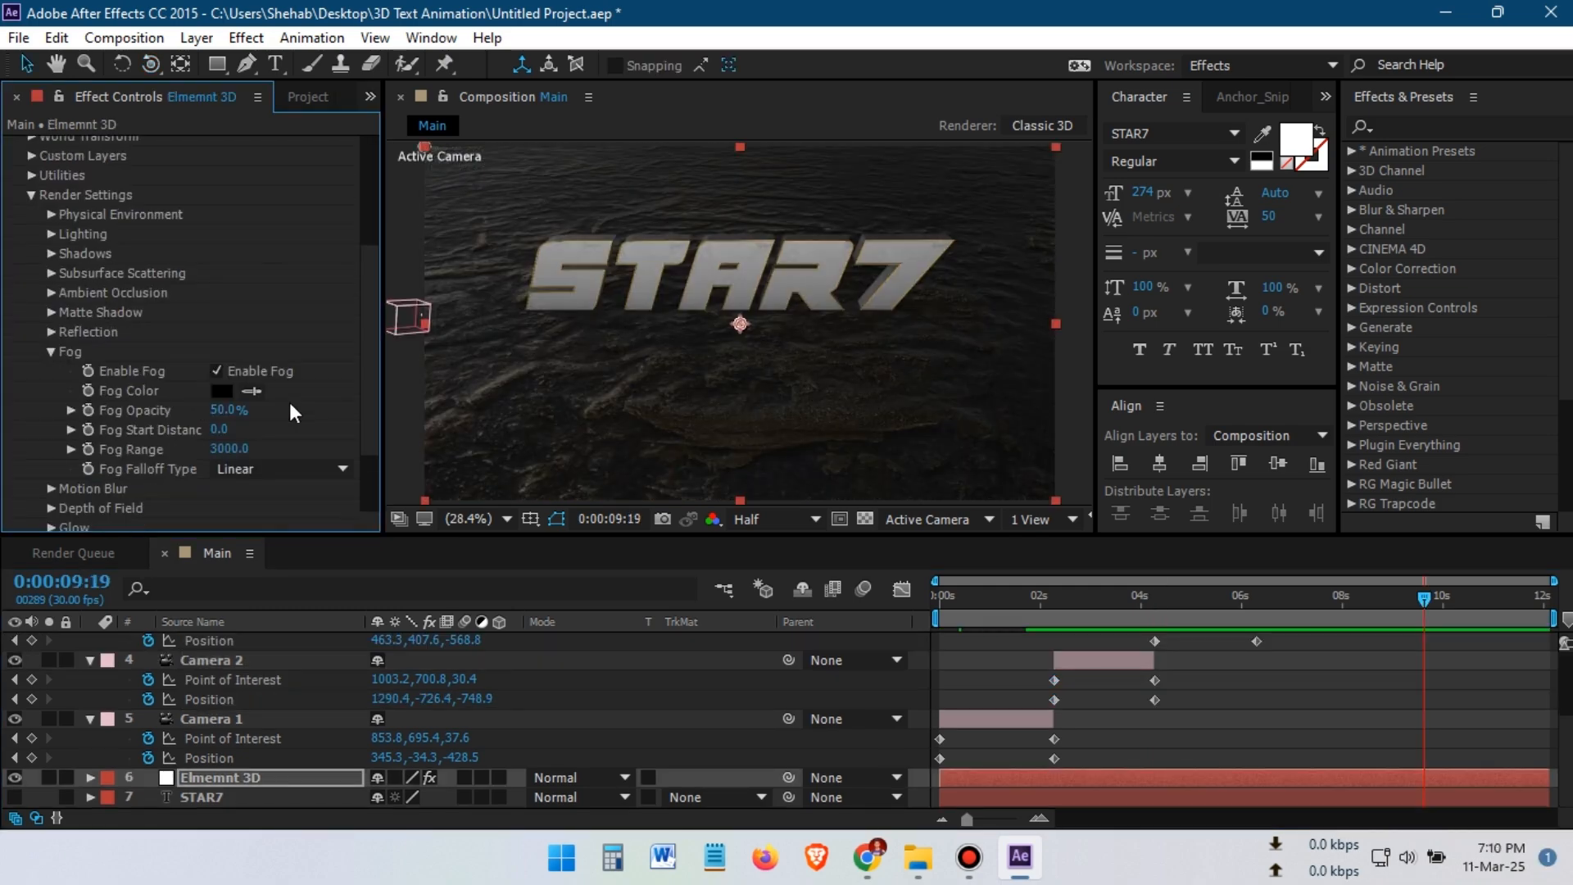
left_click(229, 414)
type("15")
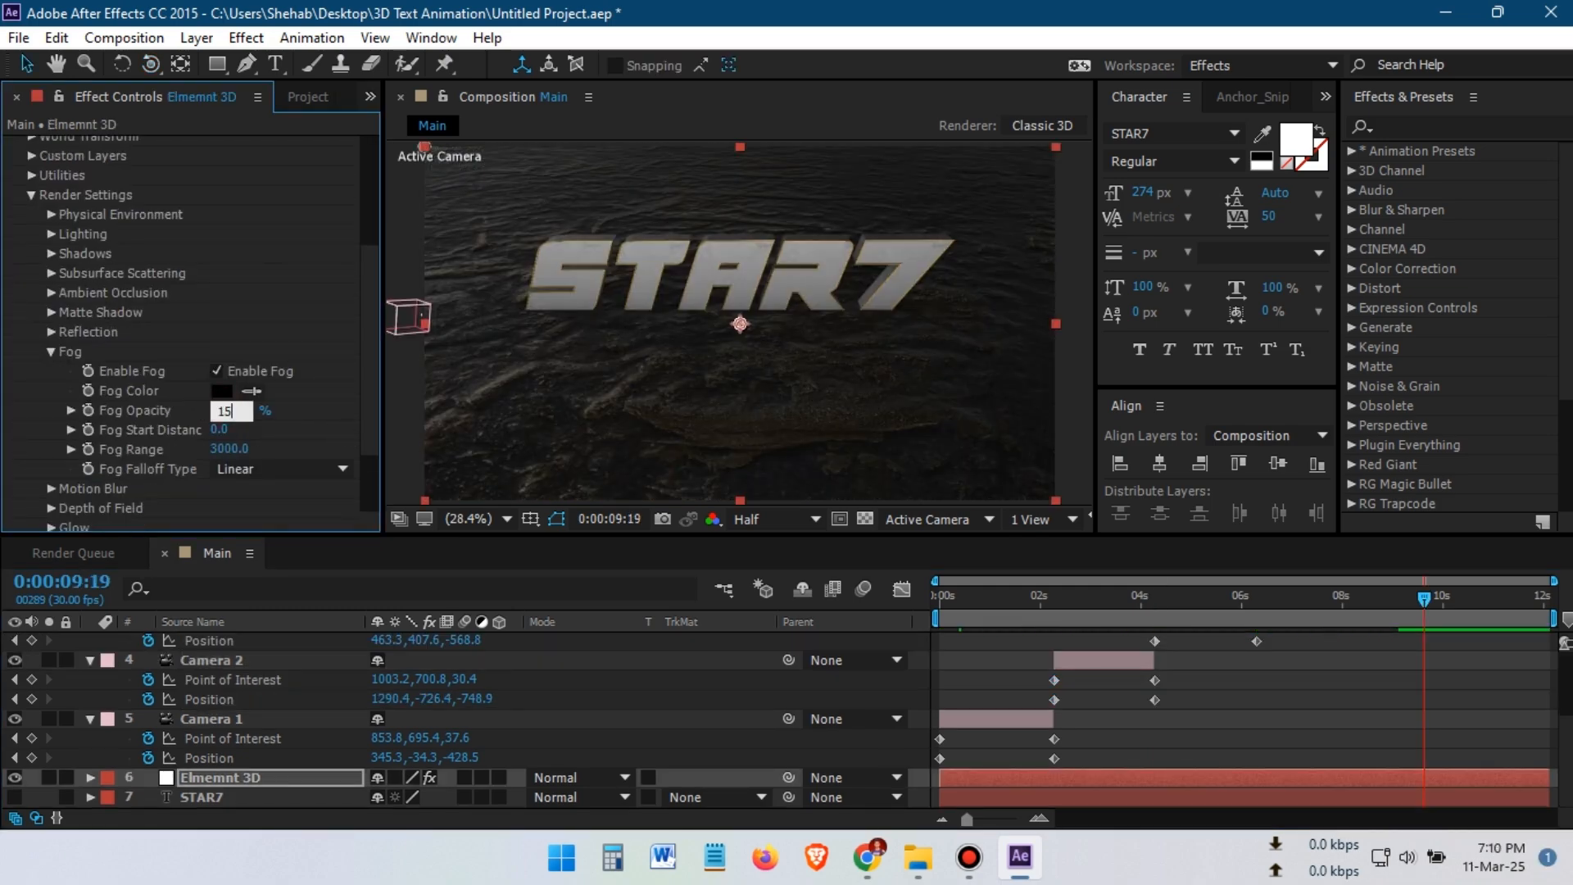
type("0")
key("Return")
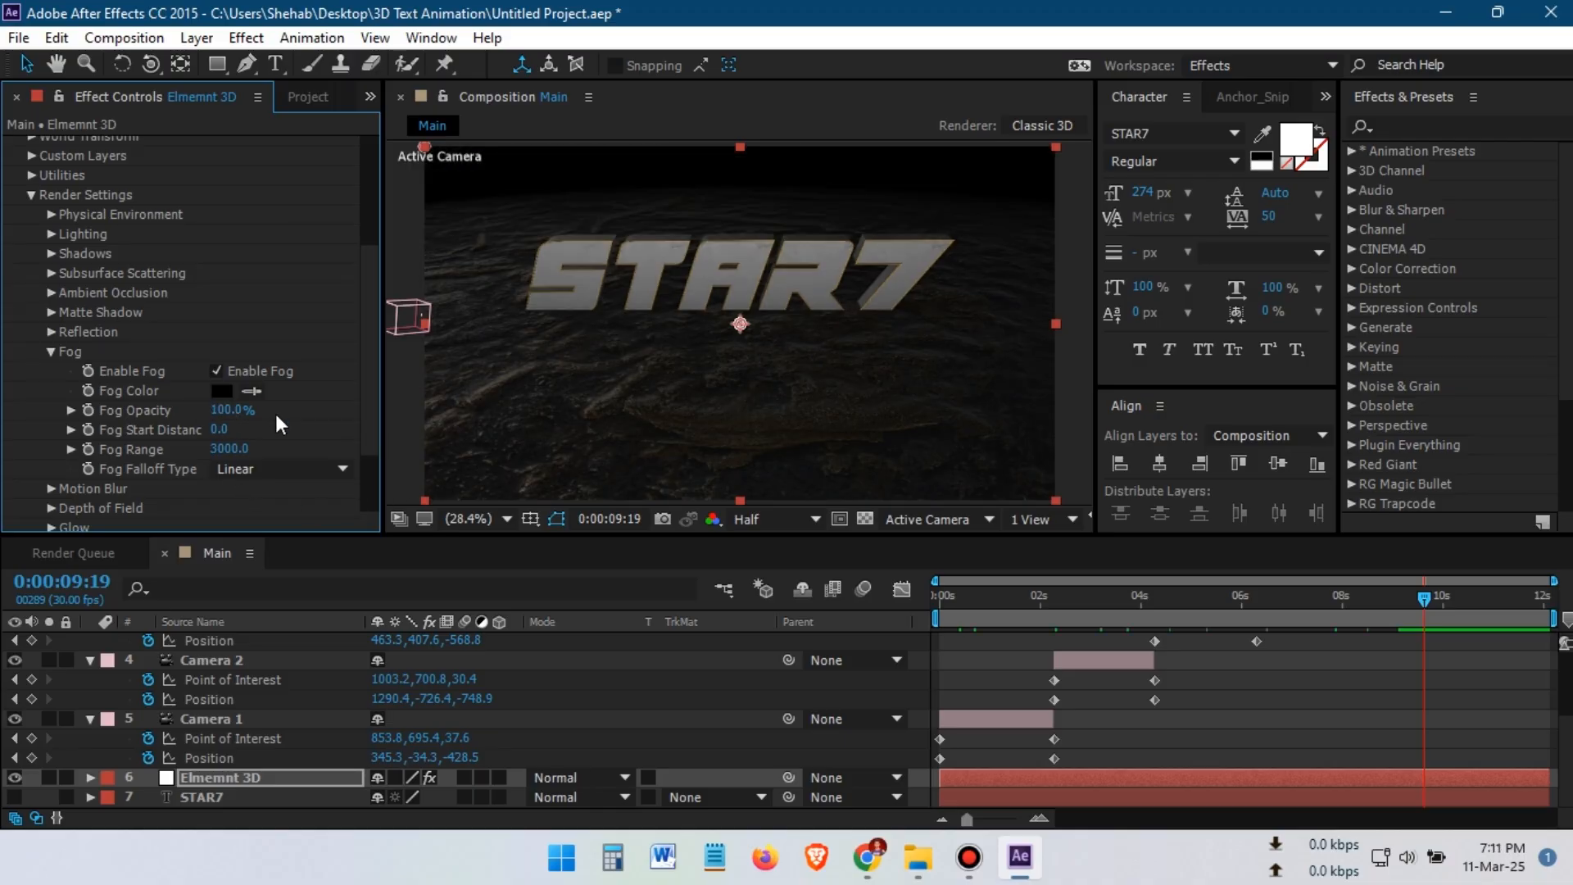
Try a Fog Start Distance of 10 and undo the change
left_click(219, 431)
type("10")
key("Return")
key("ctrl+z")
Try other Fog Falloff Types, including Taper, and return the setting to Linear
left_click(304, 463)
left_click(289, 514)
left_click(281, 469)
left_click(288, 539)
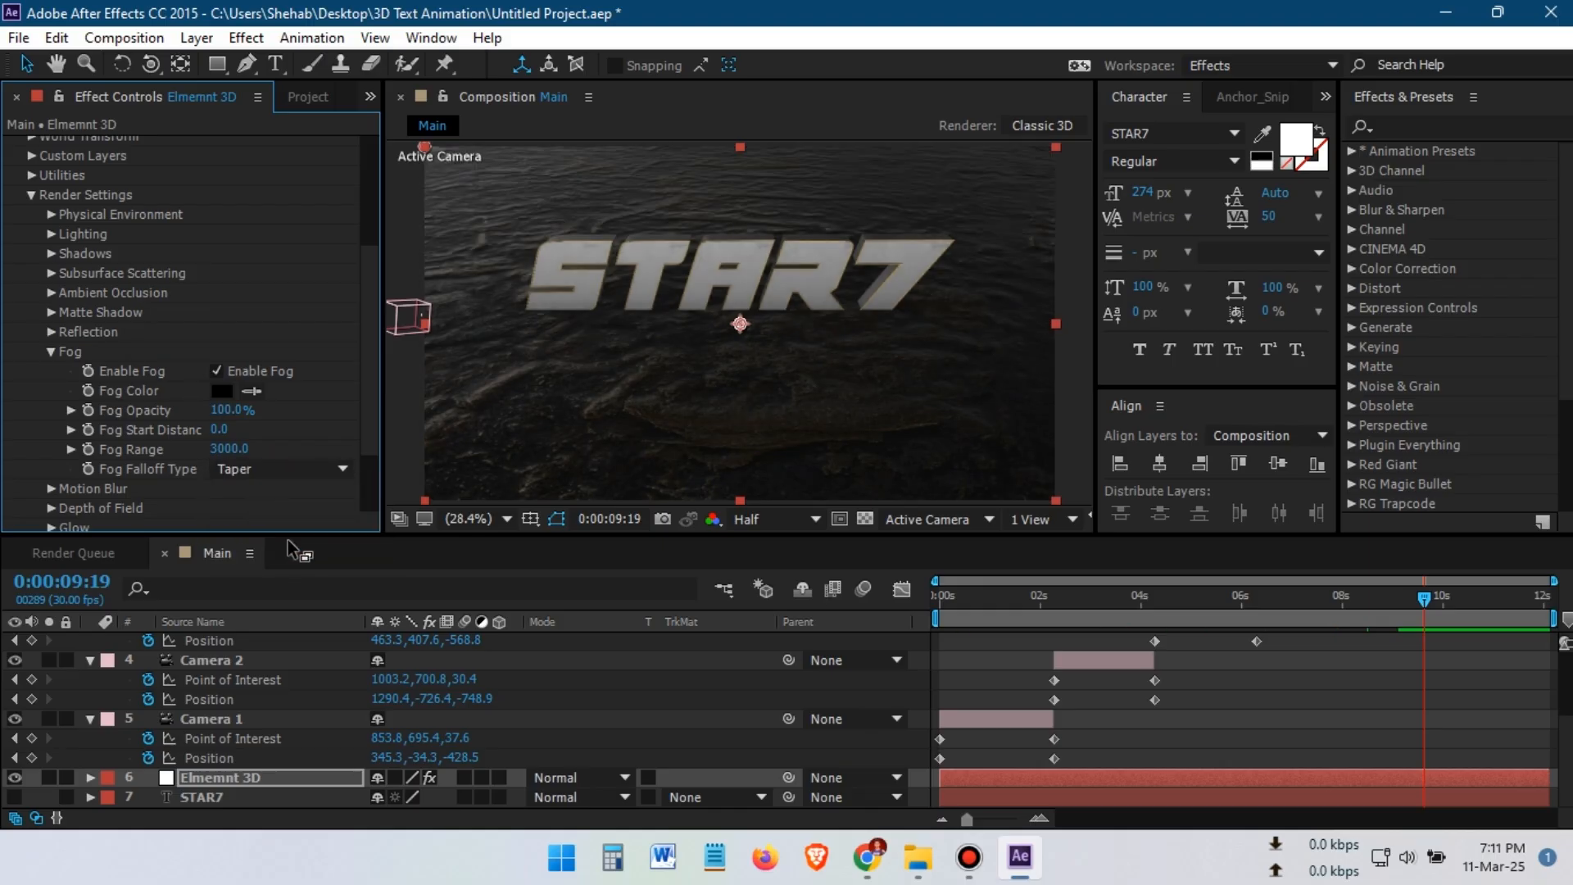
left_click(281, 470)
left_click(279, 490)
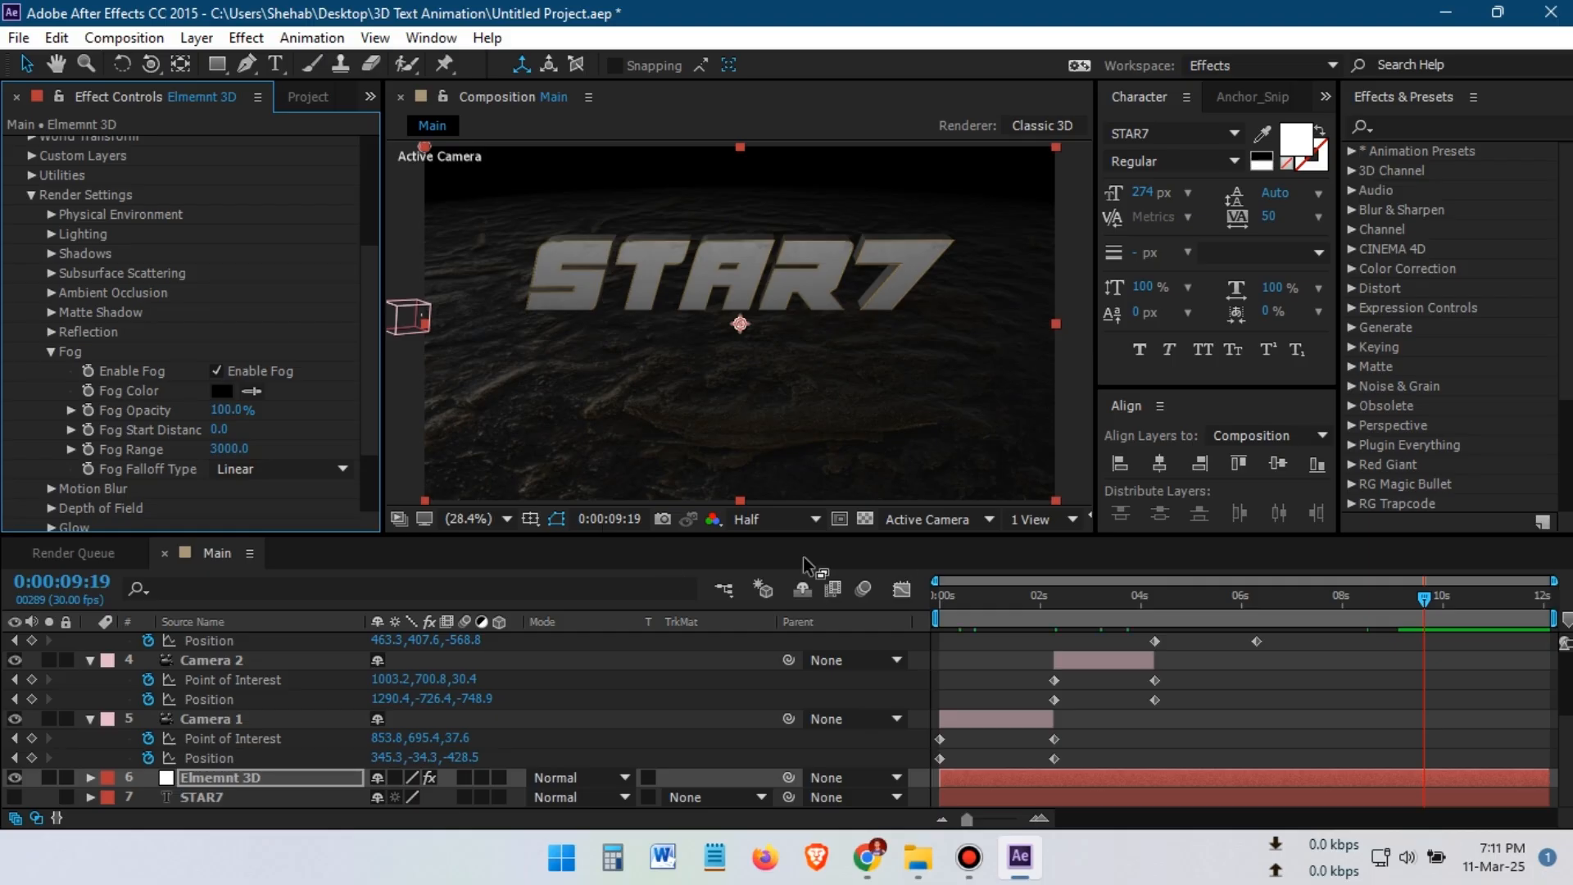
Add an adjustment layer above Camera 3 and rename it "curves"
scroll(273, 709, "up", 1)
scroll(273, 709, "up", 1)
left_click(270, 661)
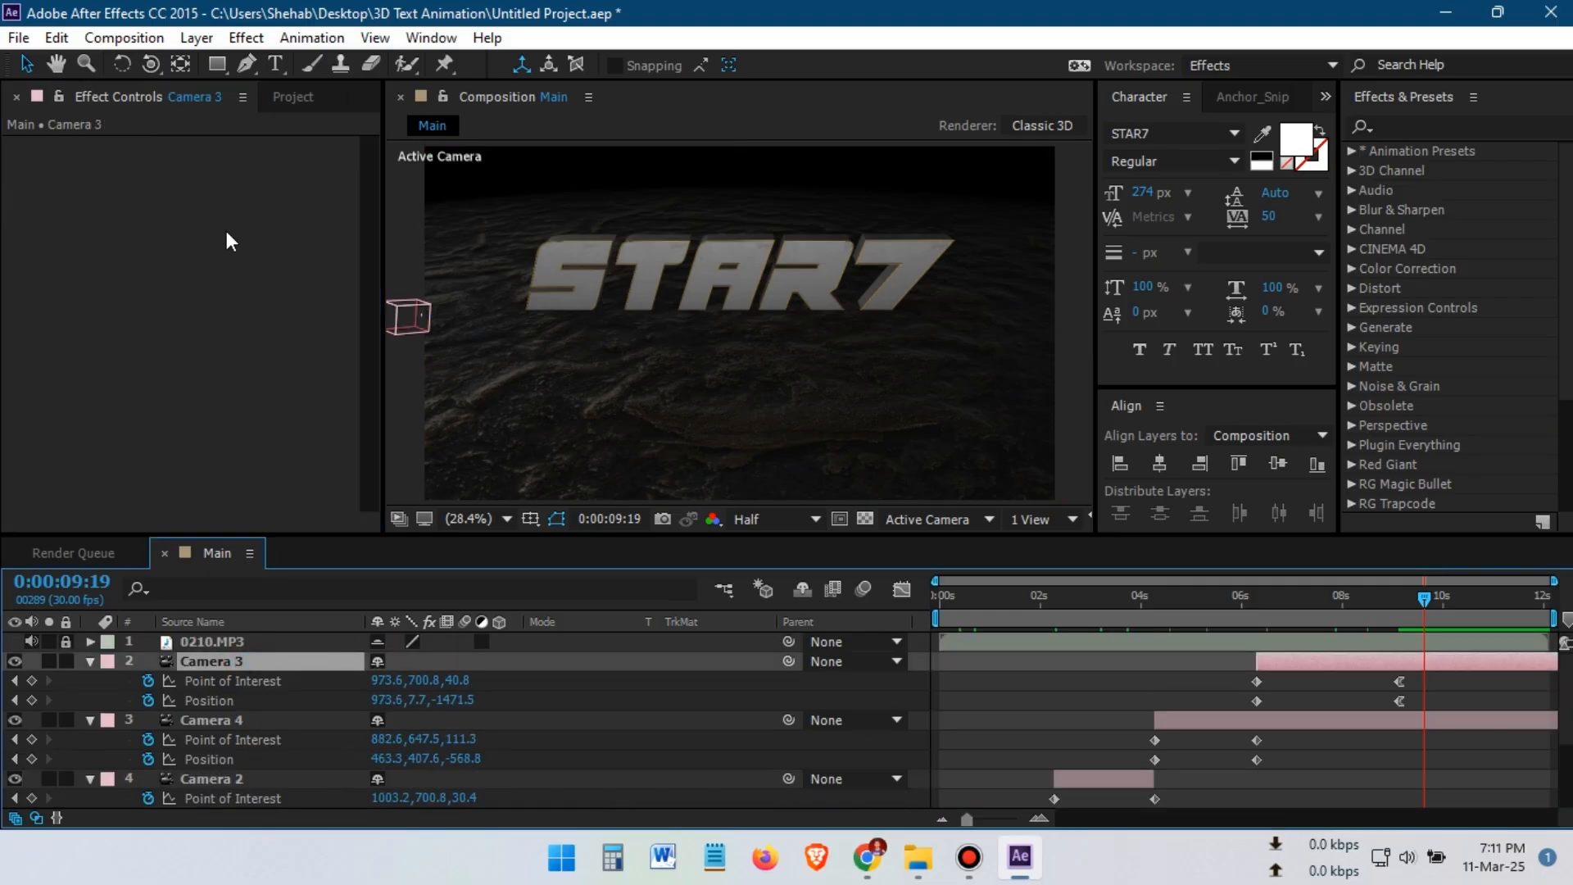
left_click(195, 38)
mouse_move(280, 19)
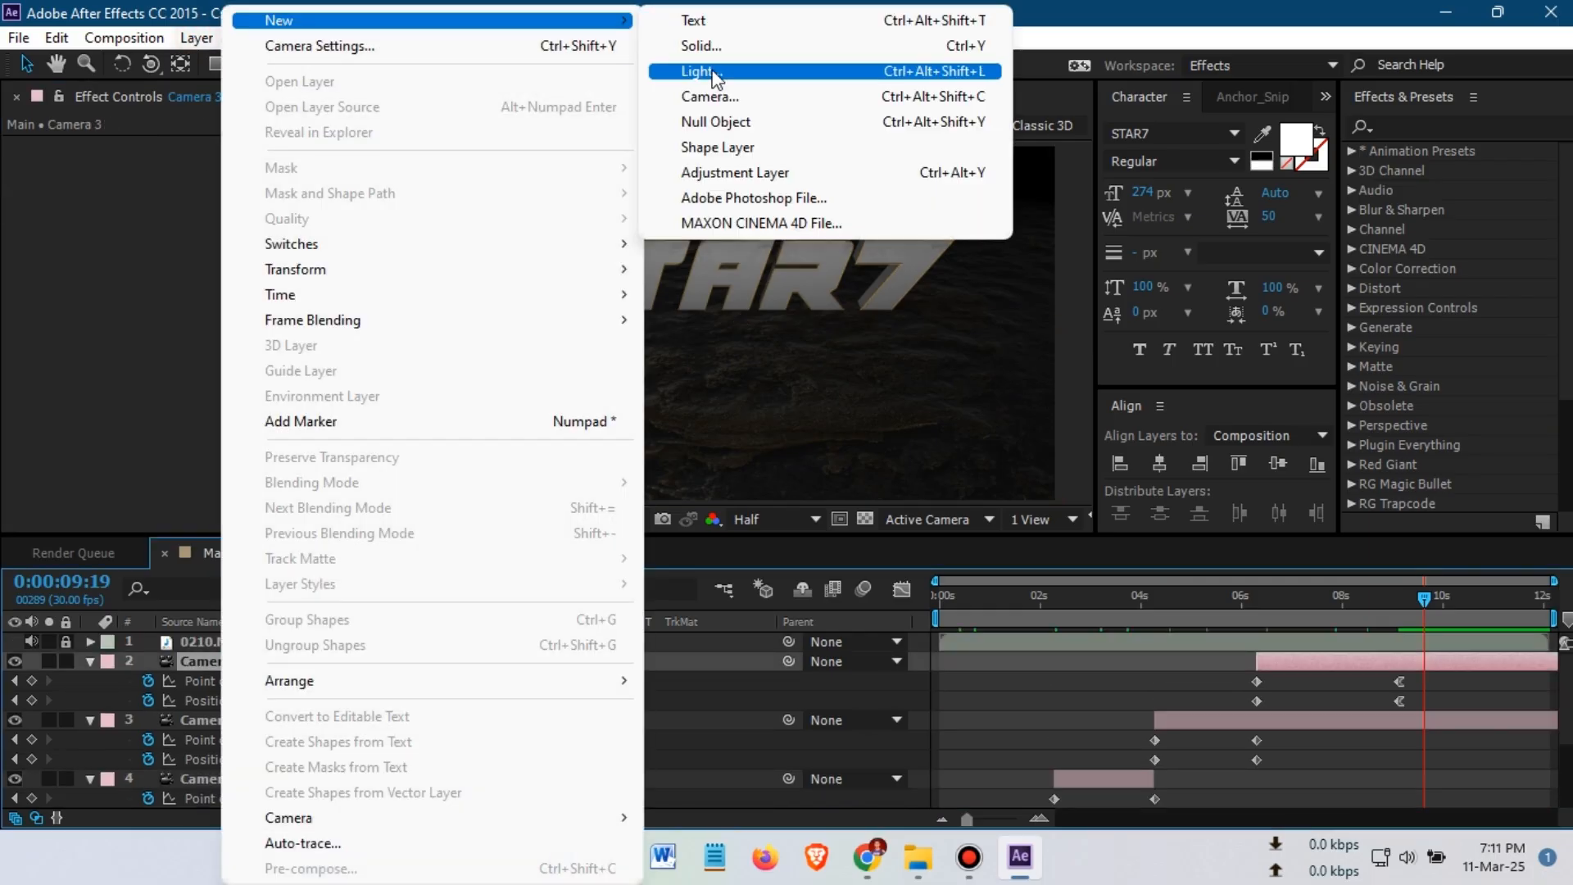
left_click(737, 171)
right_click(243, 662)
left_click(557, 154)
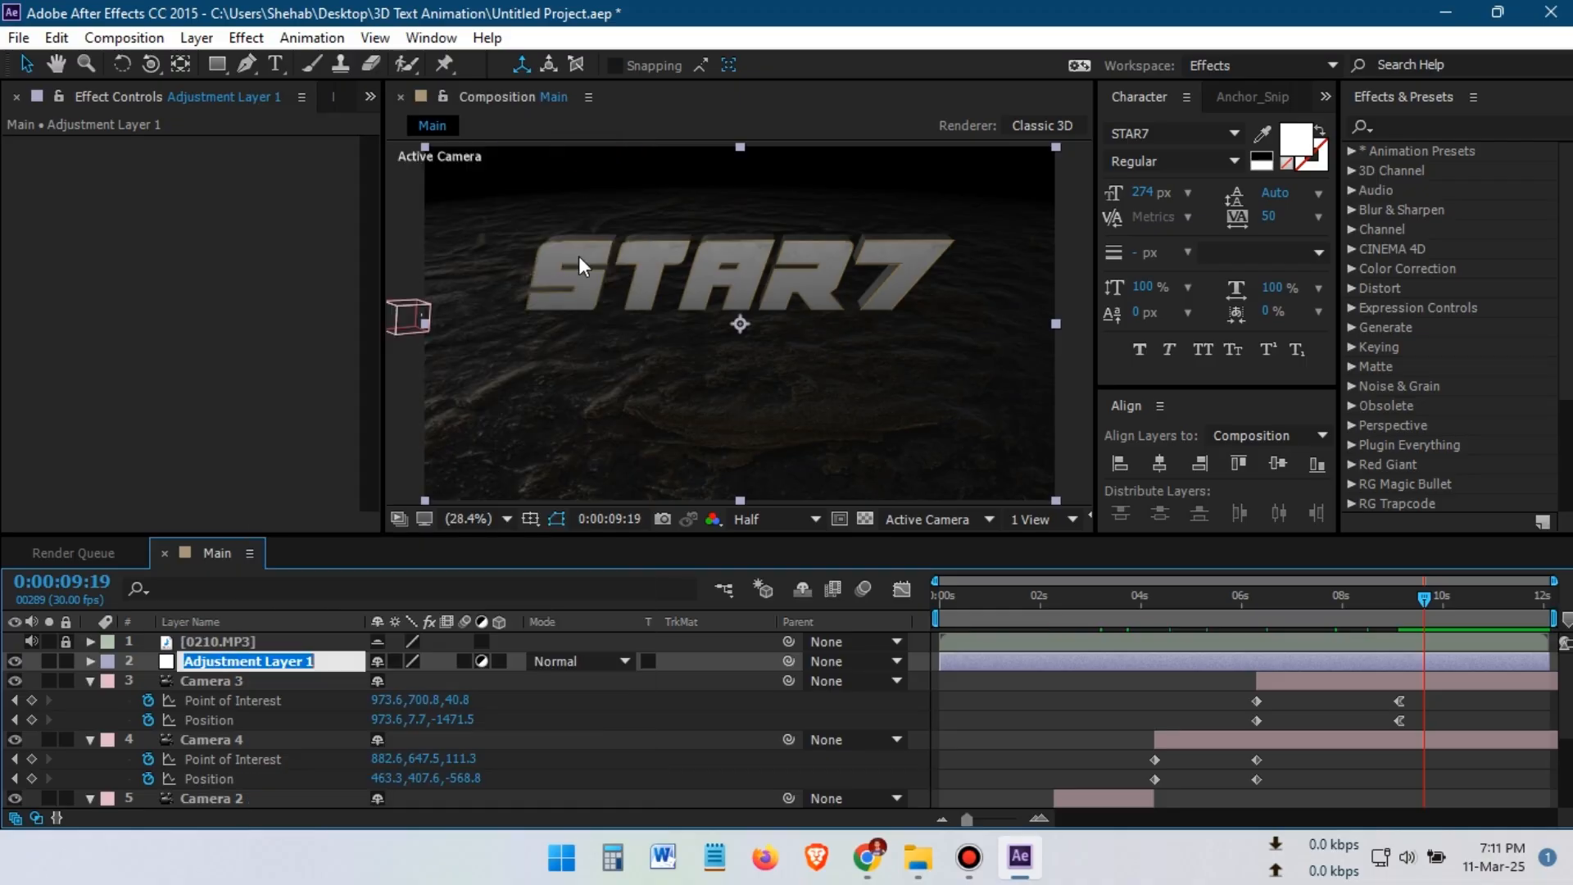
type("curves")
key("Return")
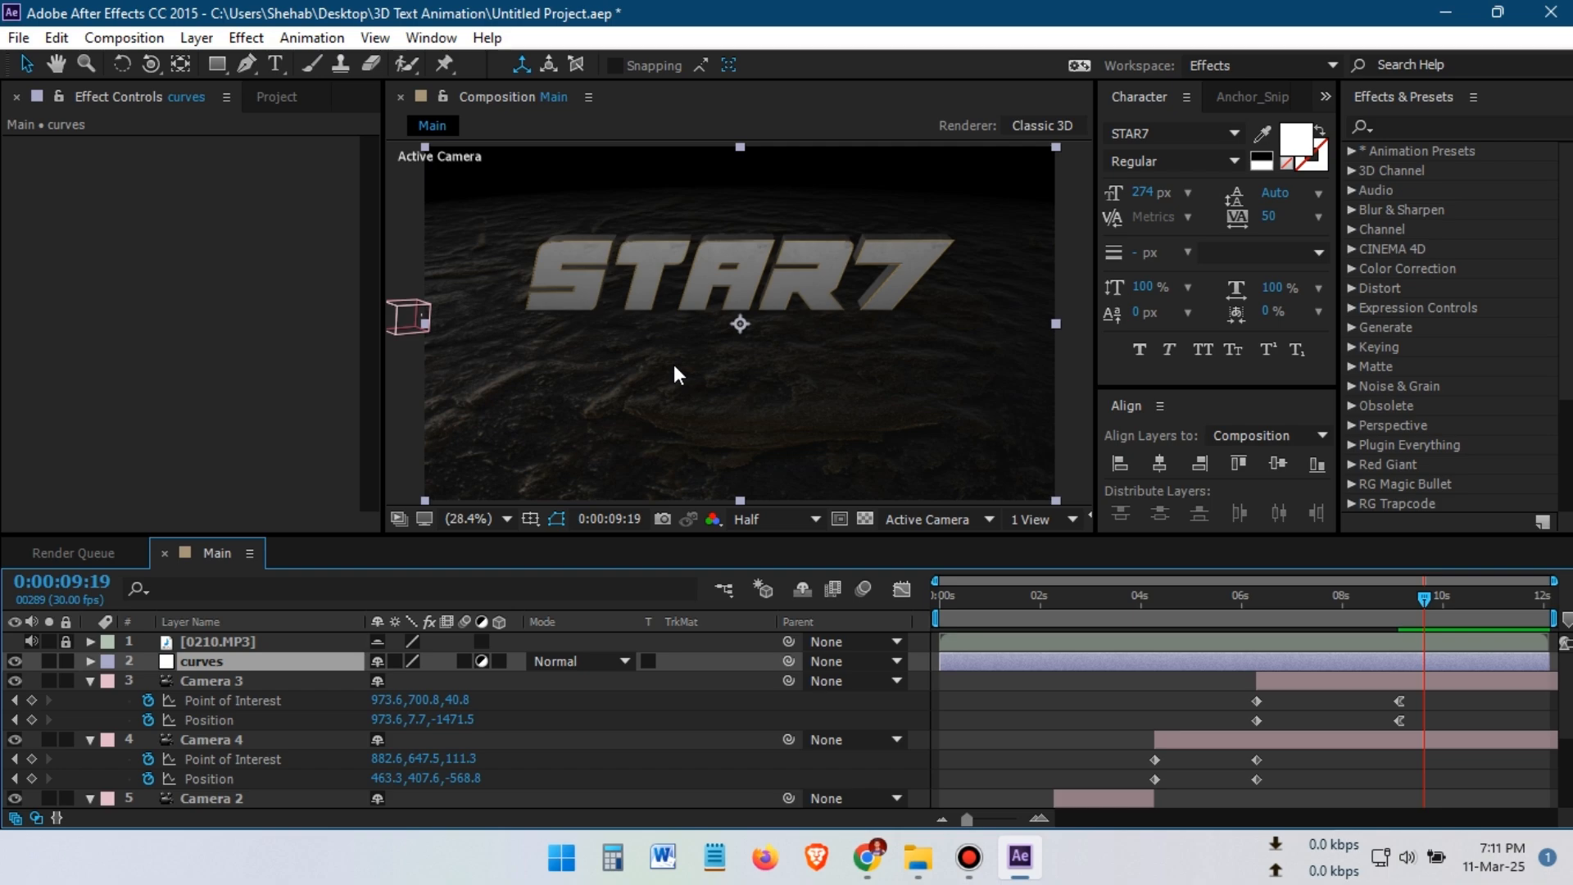
Apply the Curves effect to the curves layer and pull the RGB curve's shadows slightly down
key("ctrl+space")
type("v")
key("BackSpace")
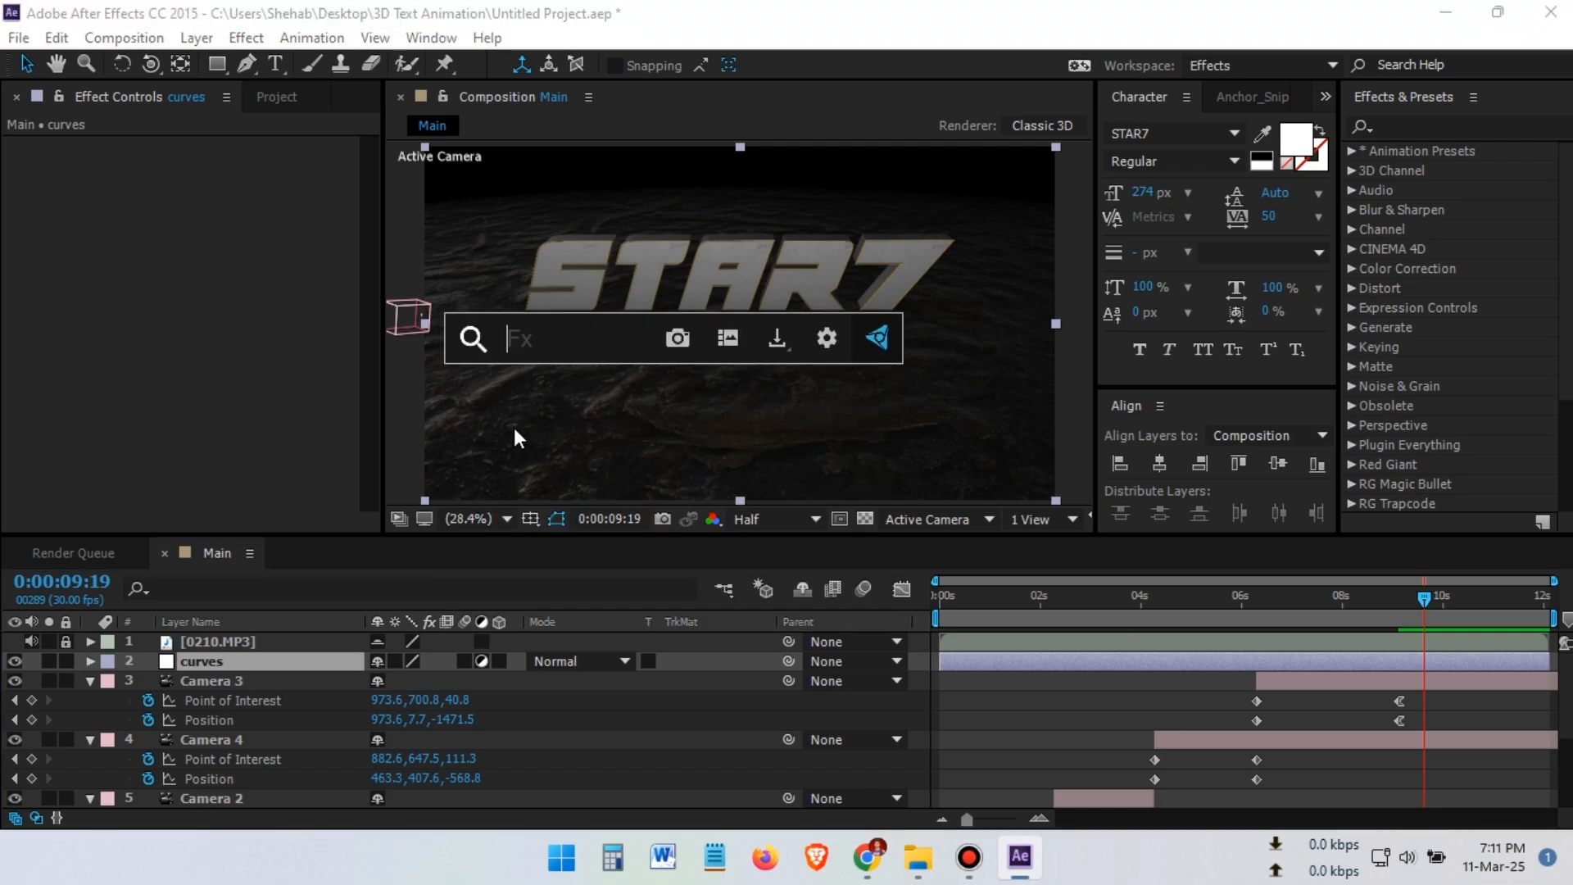
type("cur")
key("Return")
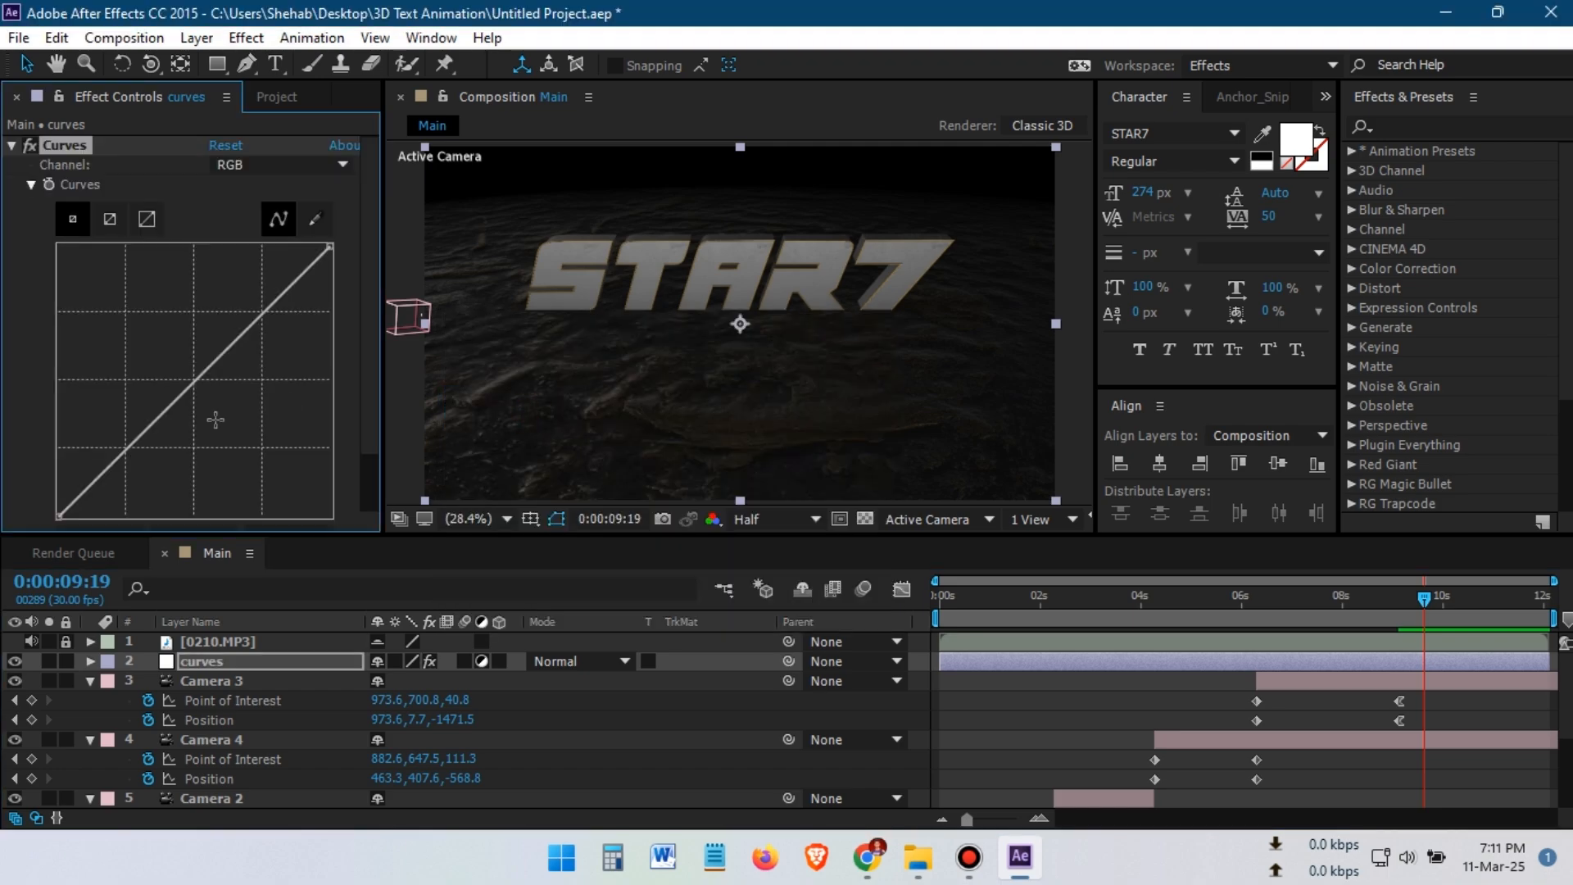
left_click_drag(130, 453, 137, 463)
Compare the frame at 0:00:01:01 with the Curves effect off and on
left_click_drag(946, 594, 991, 616)
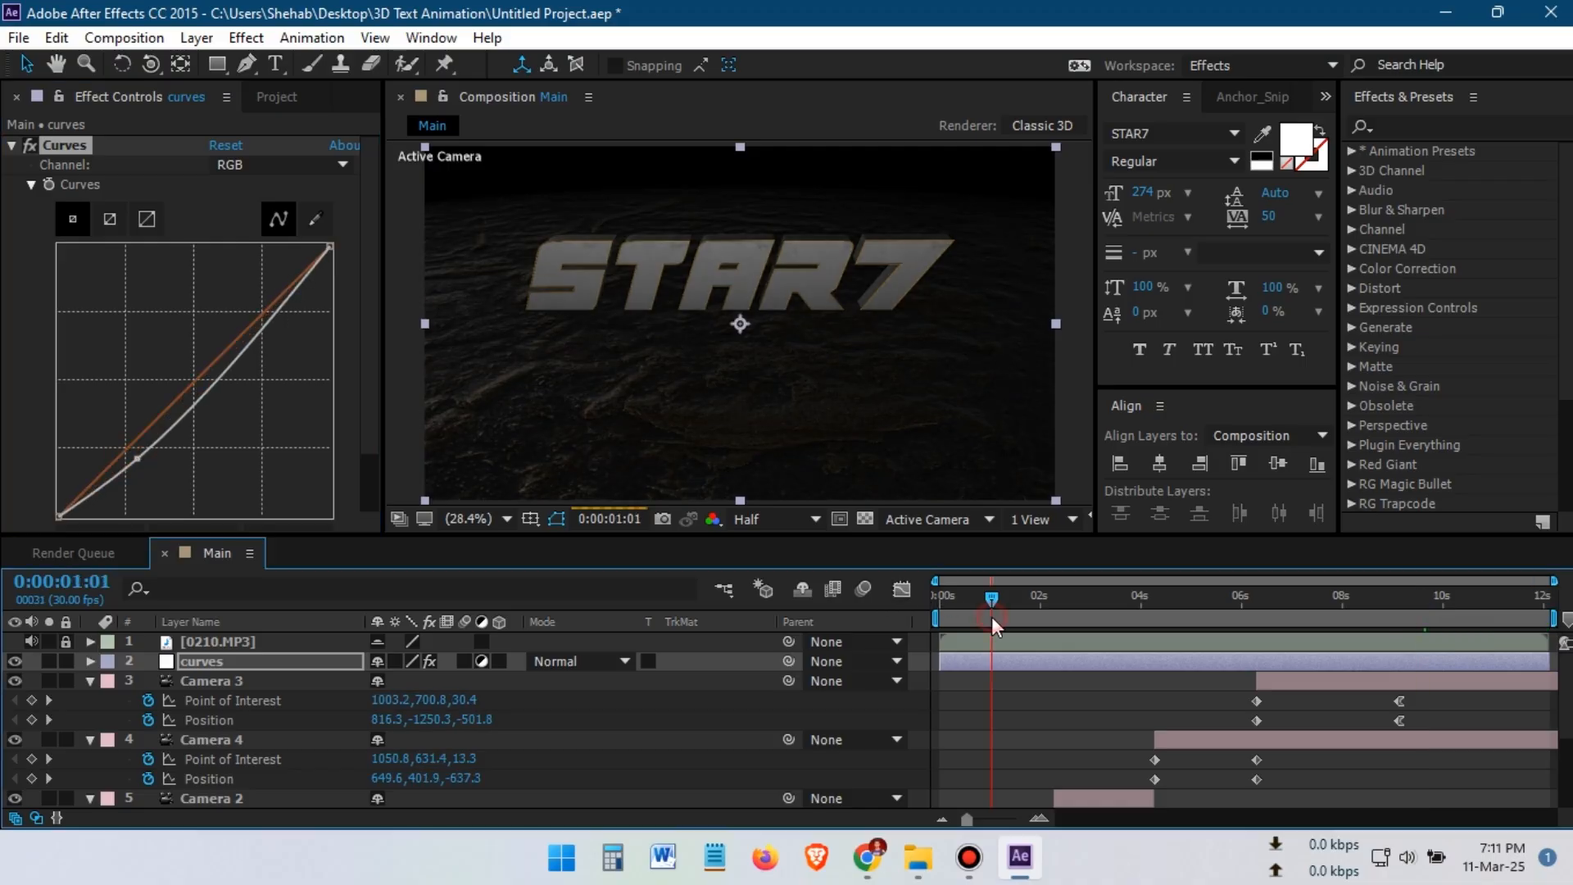
left_click(29, 145)
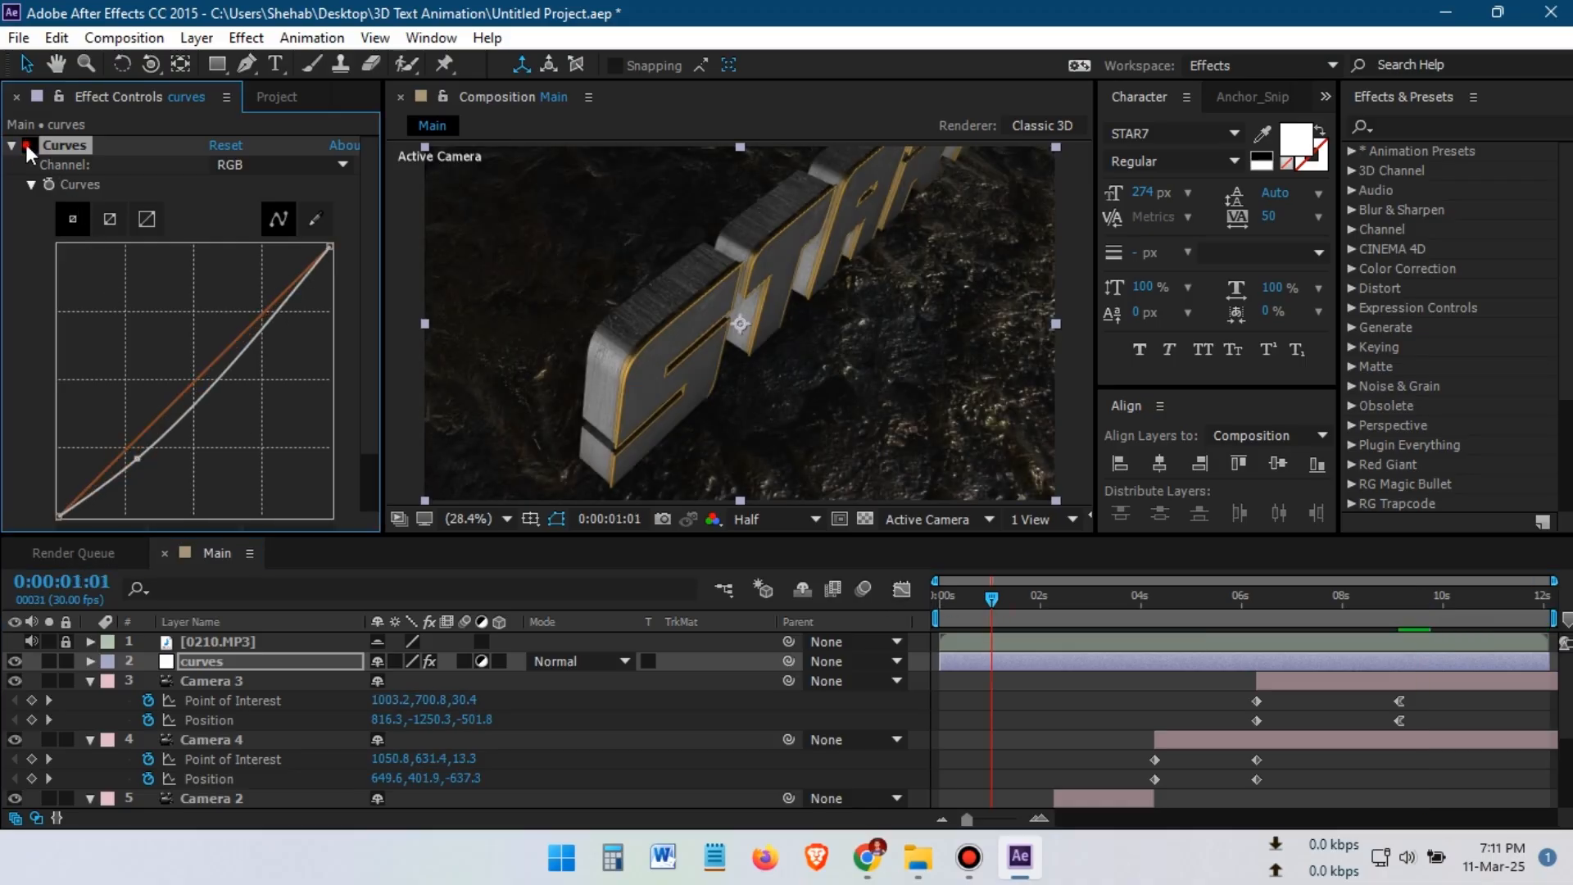
left_click(28, 145)
Raise the highlights of the RGB curve to form a gentle S-curve that increases contrast
mouse_move(262, 322)
left_mouse_down()
mouse_move(249, 318)
mouse_move(263, 300)
left_mouse_up()
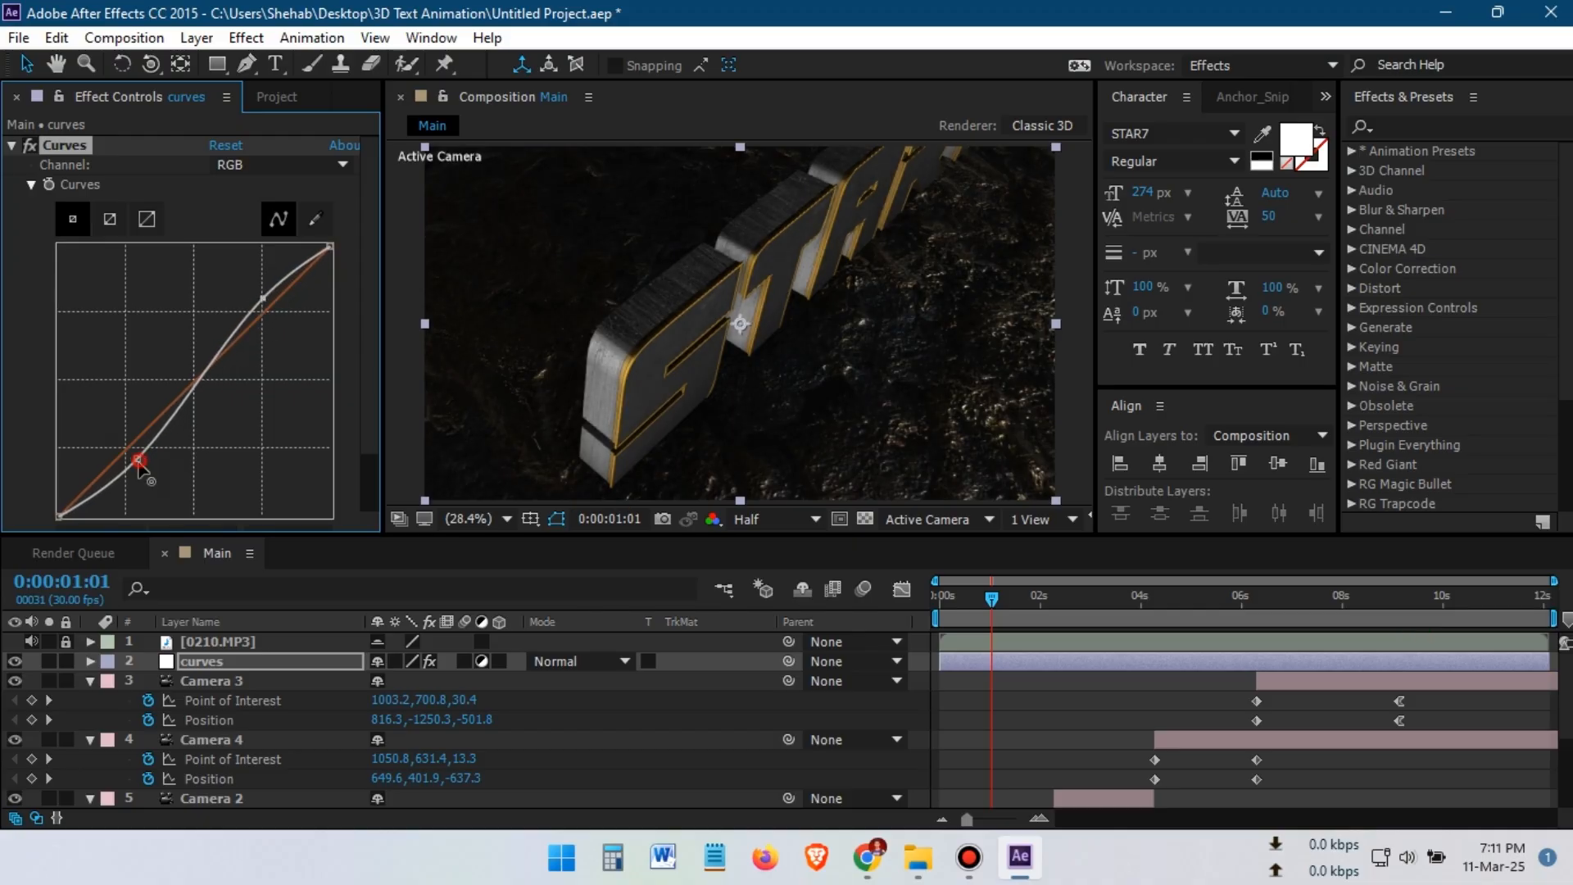
mouse_move(138, 462)
left_mouse_down()
mouse_move(144, 475)
mouse_move(137, 459)
left_mouse_up()
left_click_drag(263, 302, 258, 301)
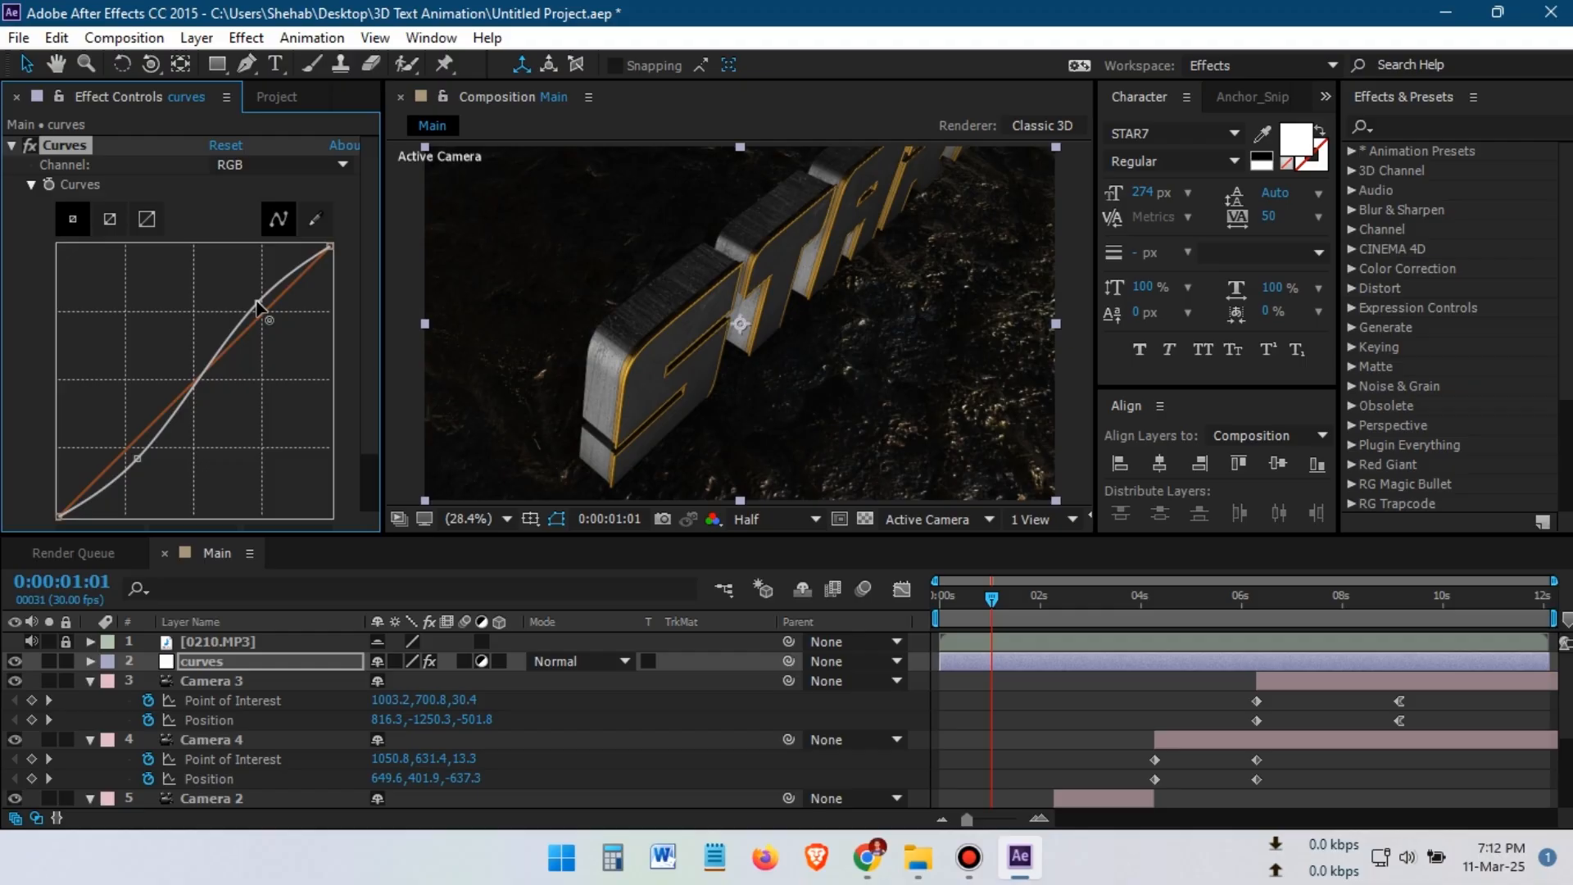
left_click(137, 459)
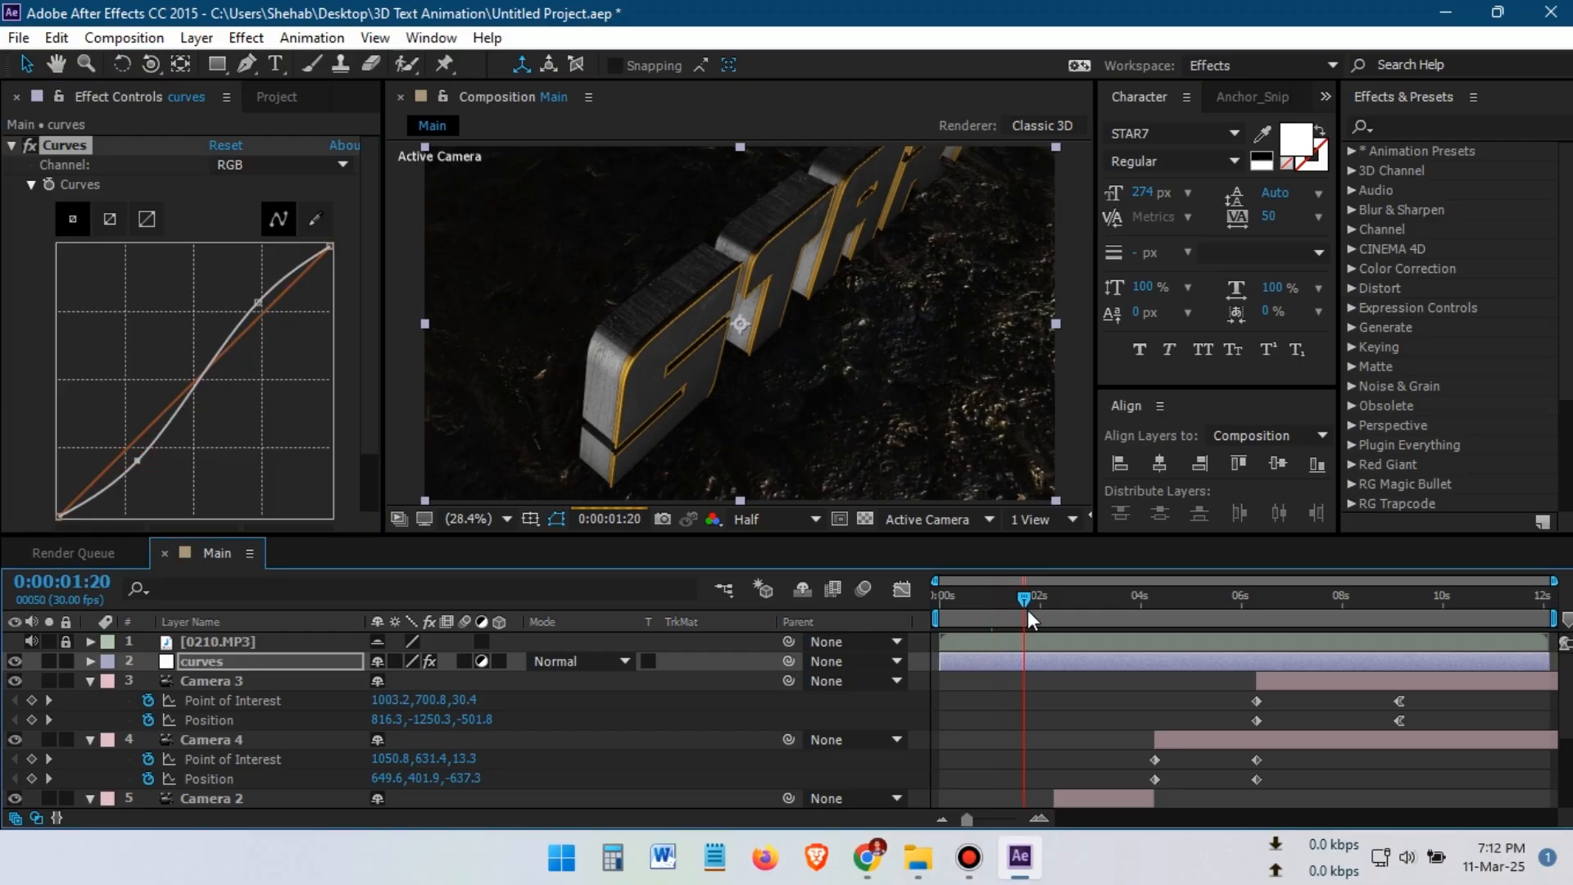
Compare the final STAR7 view at 0:00:10:00 with the Curves effect off and on
left_click_drag(1027, 610, 1443, 618)
left_click(31, 146)
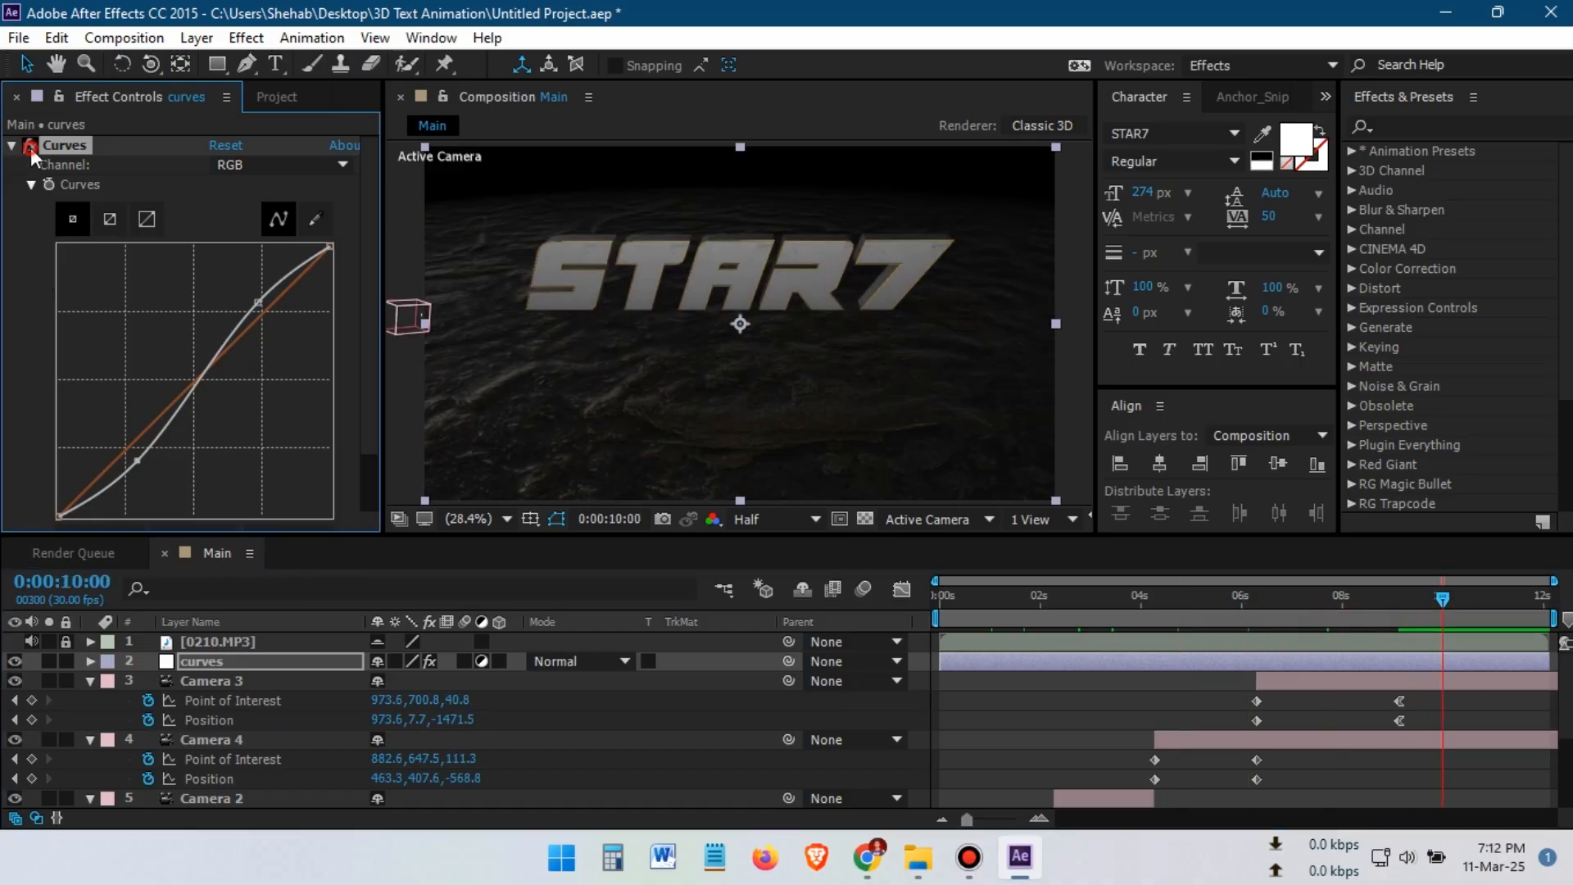
left_click(30, 146)
left_click(30, 146)
left_click(31, 149)
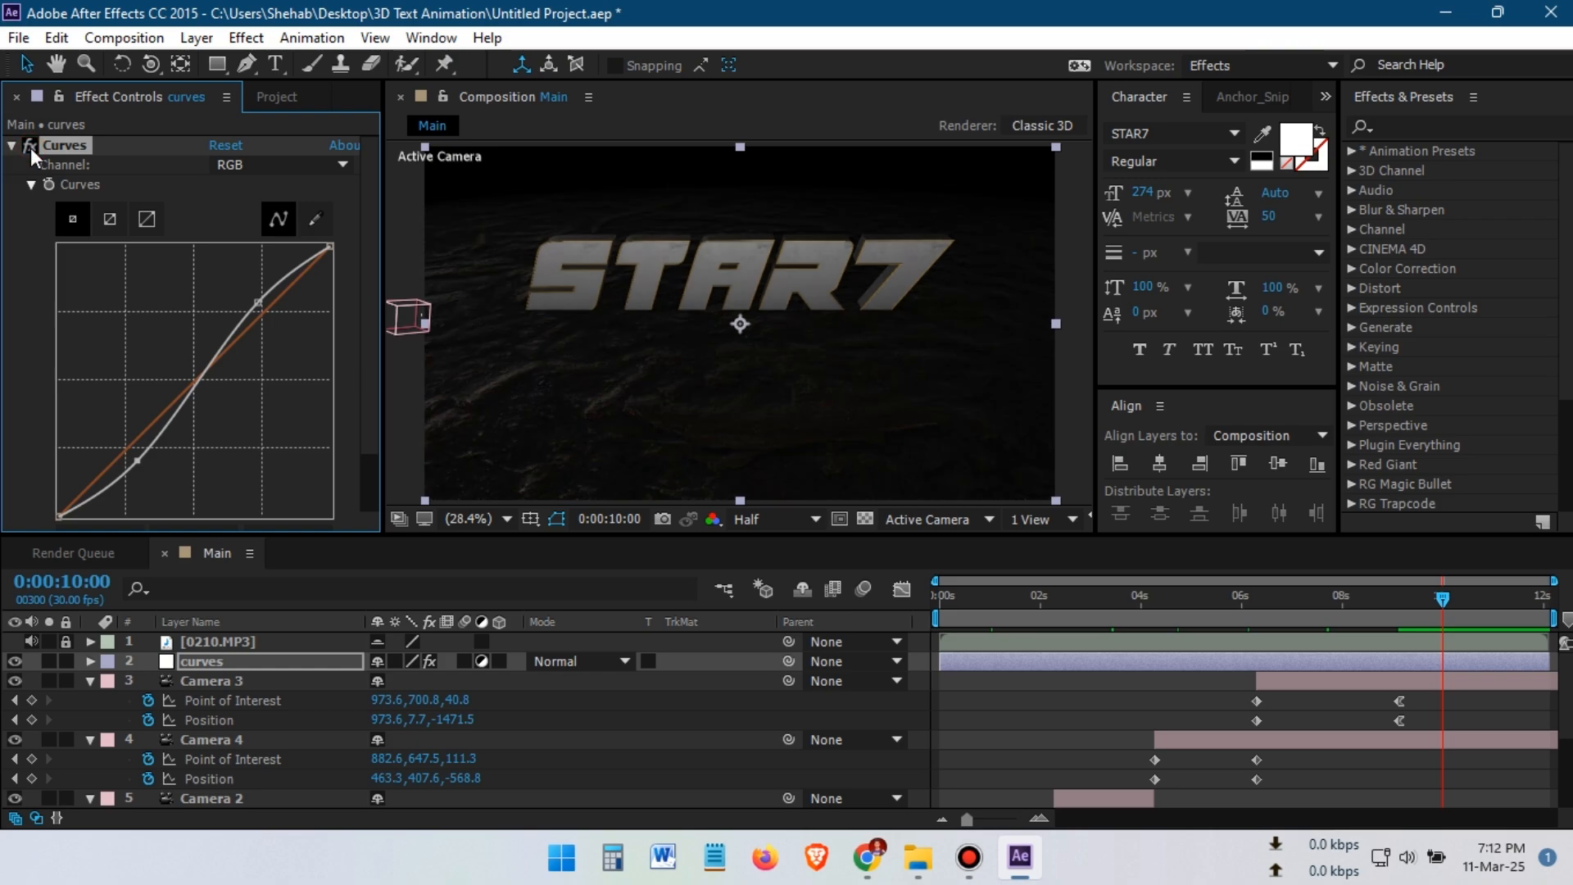
left_click(31, 149)
Raise the RGB curve's shadow point slightly and play back the whole animation
left_click_drag(135, 463, 135, 454)
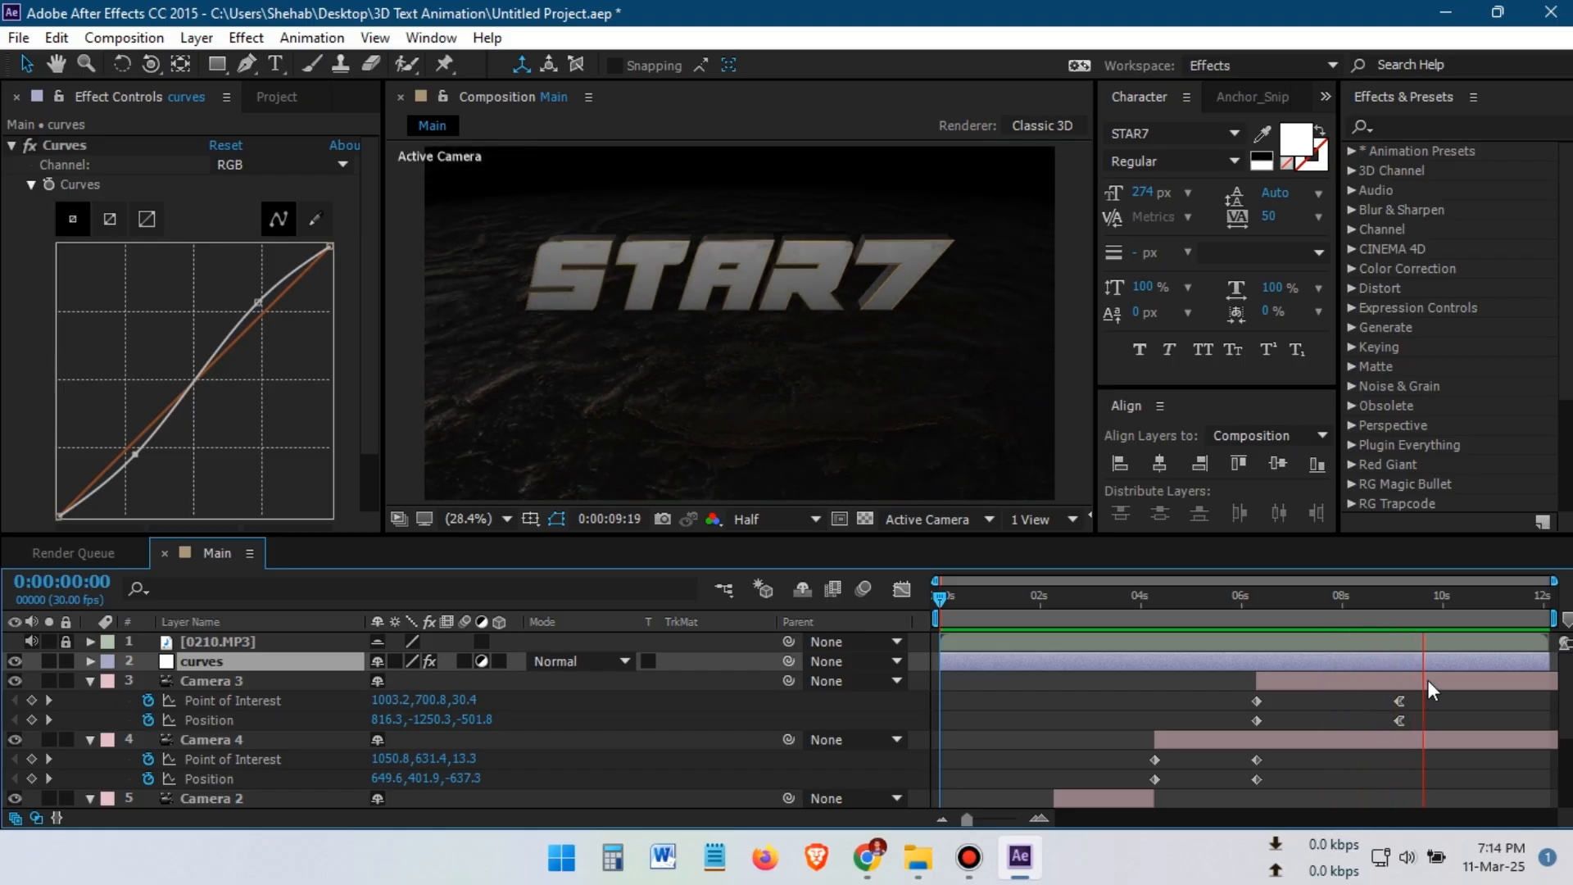
key("space")
key("space")
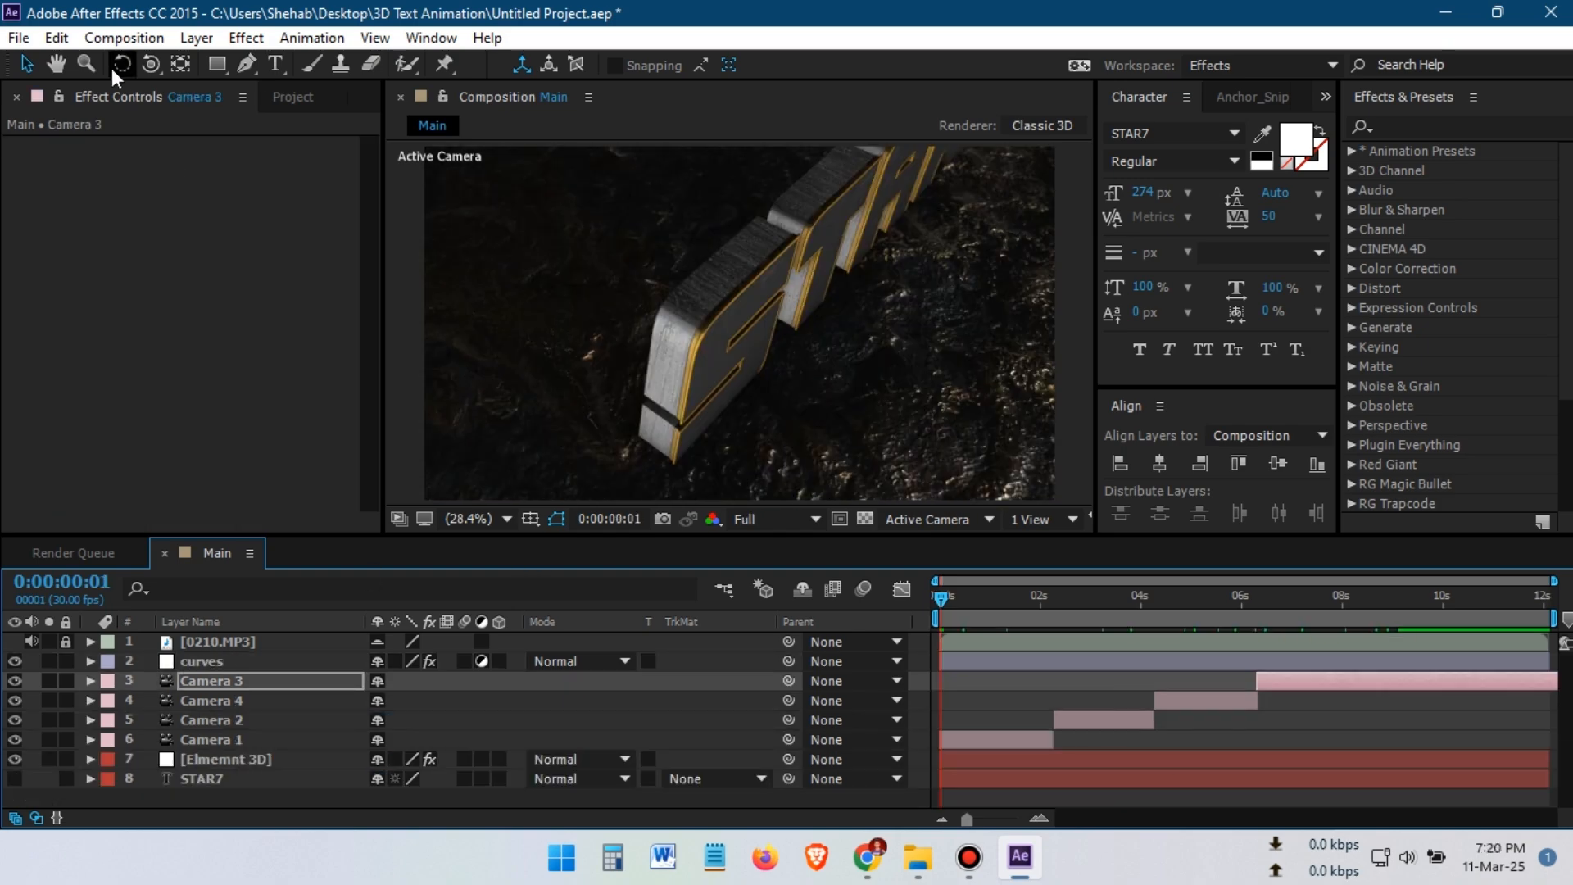
Save the project and add the Main composition to the render queue
left_click(16, 38)
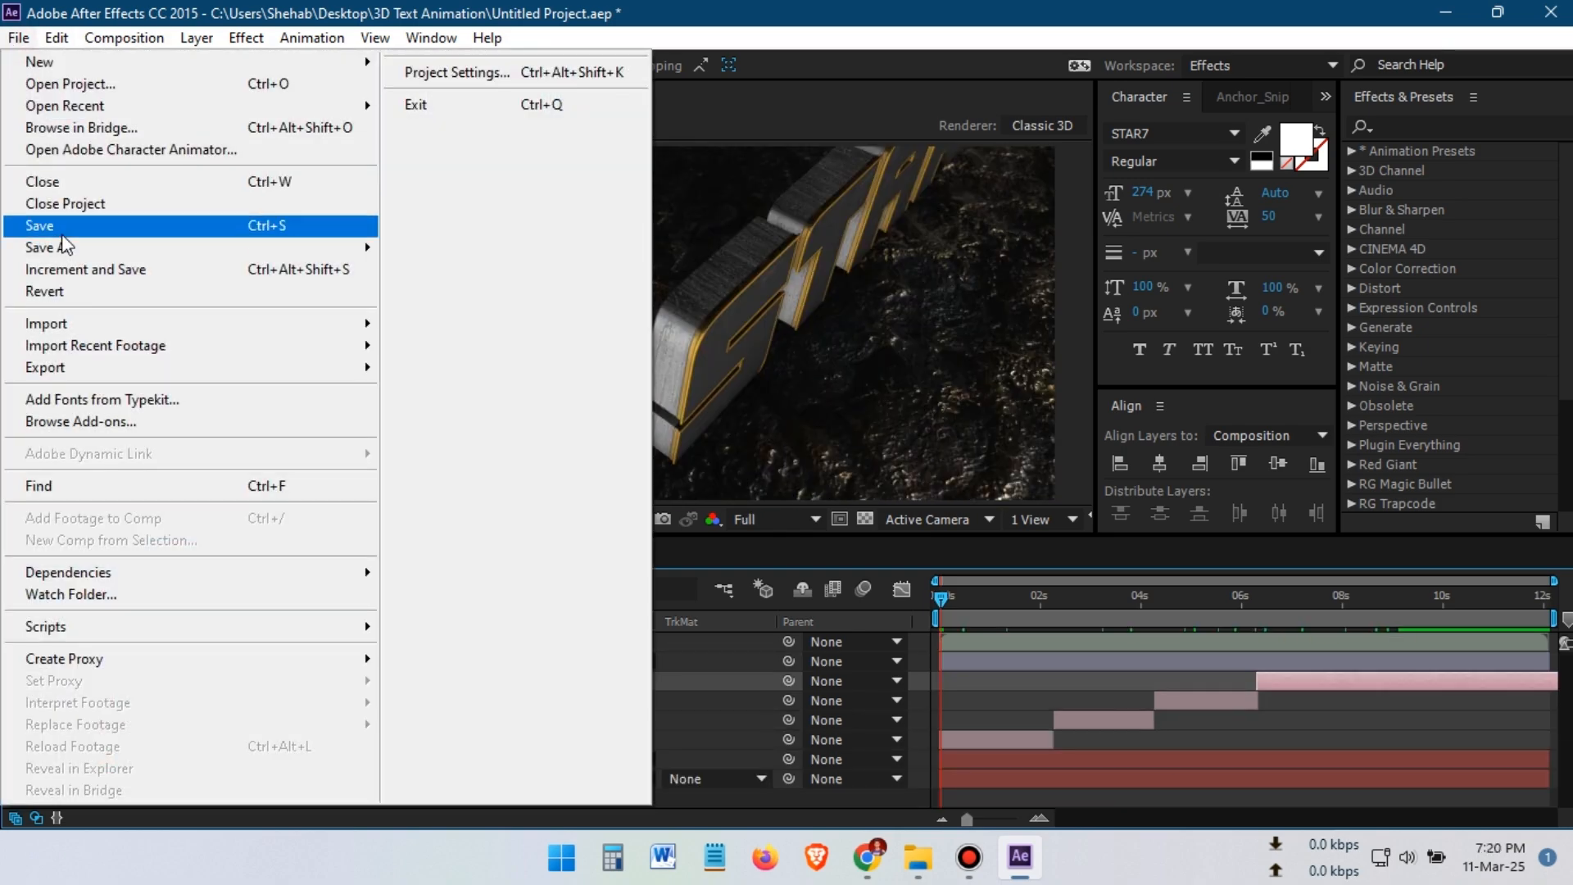
left_click(123, 215)
left_click(138, 39)
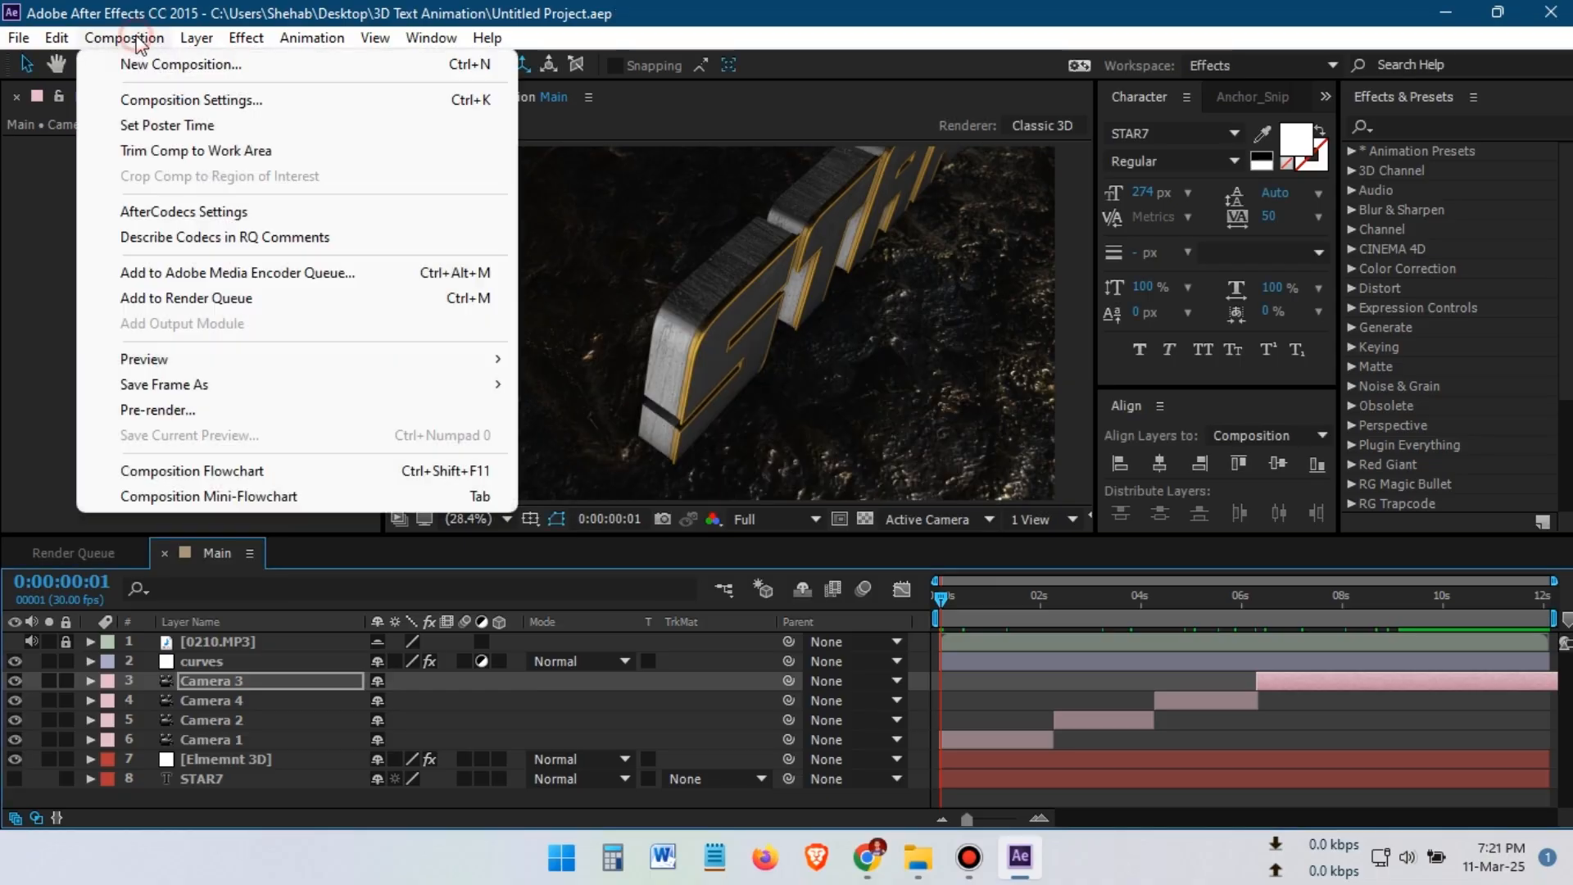
left_click(188, 298)
Set the output module format of the queued Main composition to AfterCodecs .mp4 and accept the output settings
left_click(187, 710)
left_click(587, 135)
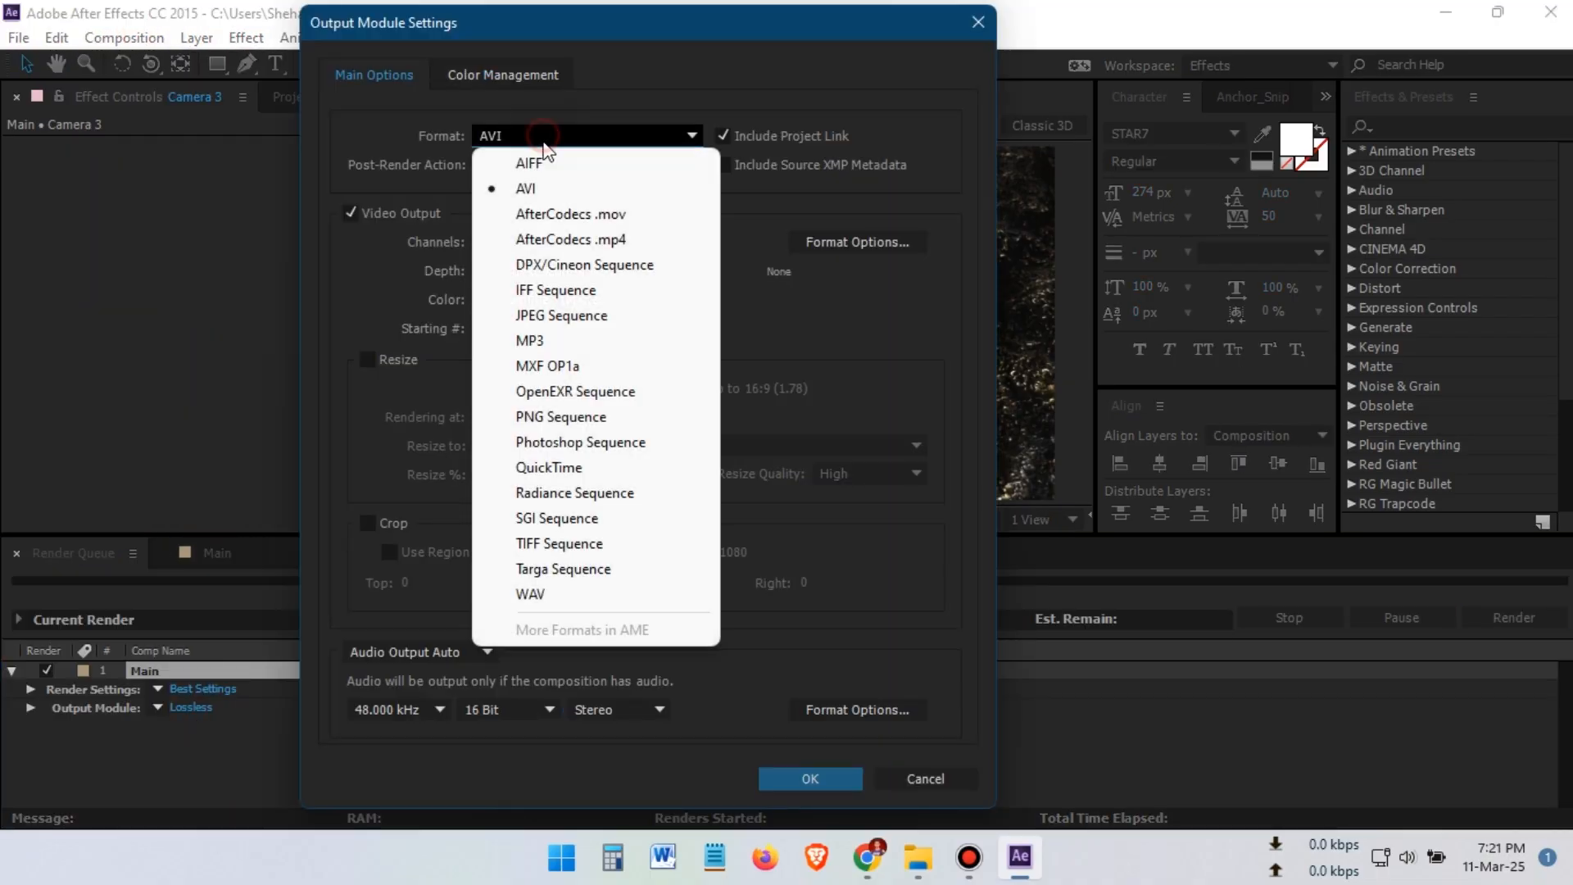
left_click(544, 249)
left_click(432, 651)
left_click(811, 779)
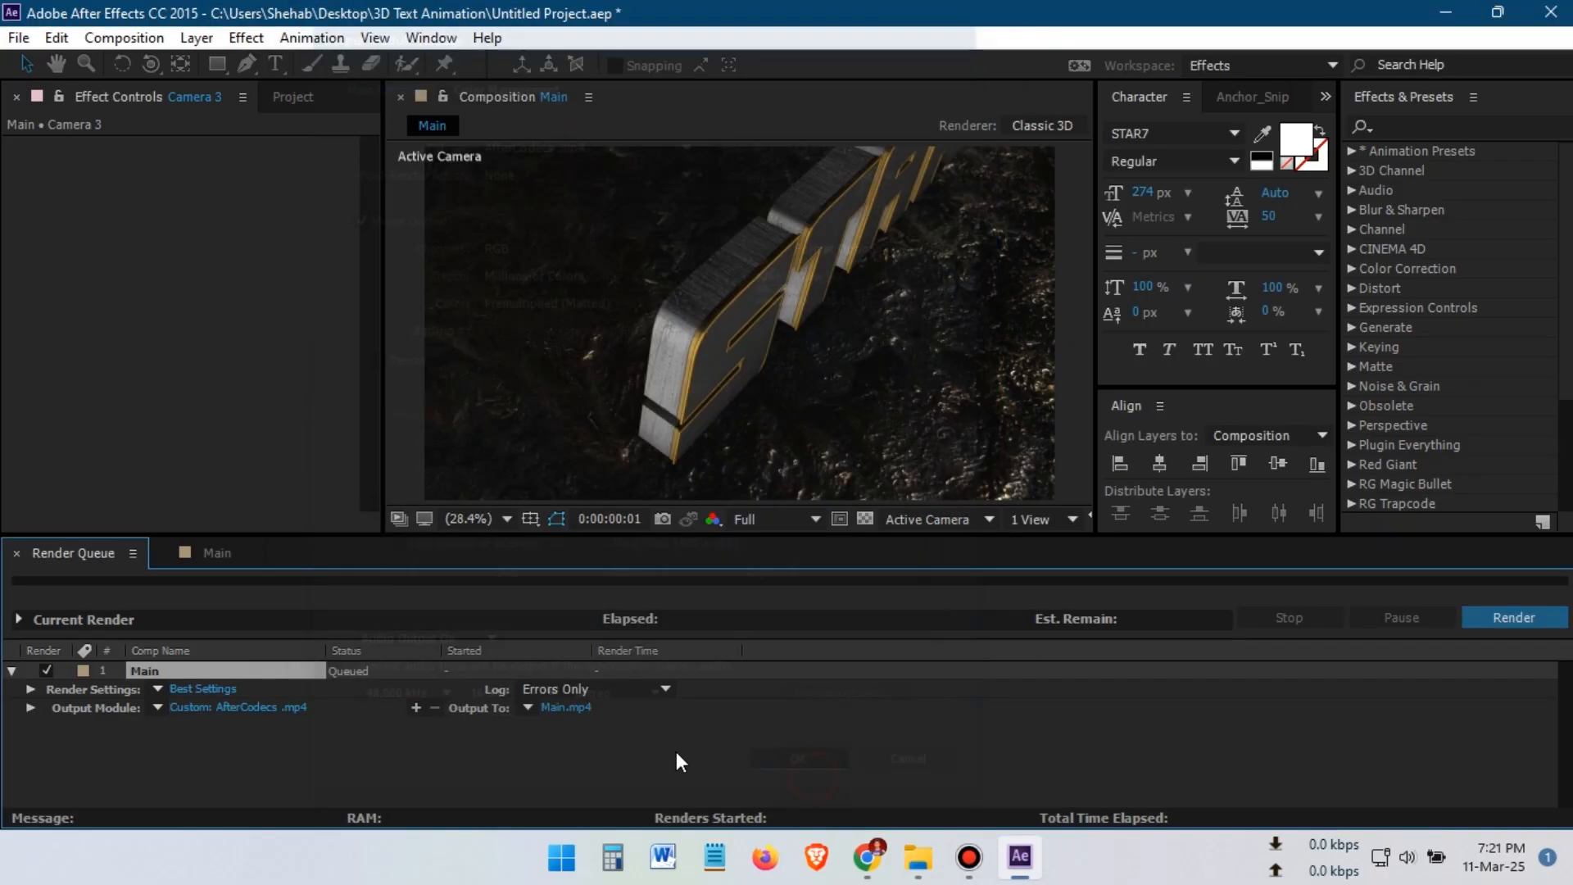
Set the output file to 3D Text Animation in the desktop's 3D Text Animation folder and start the render
left_click(565, 707)
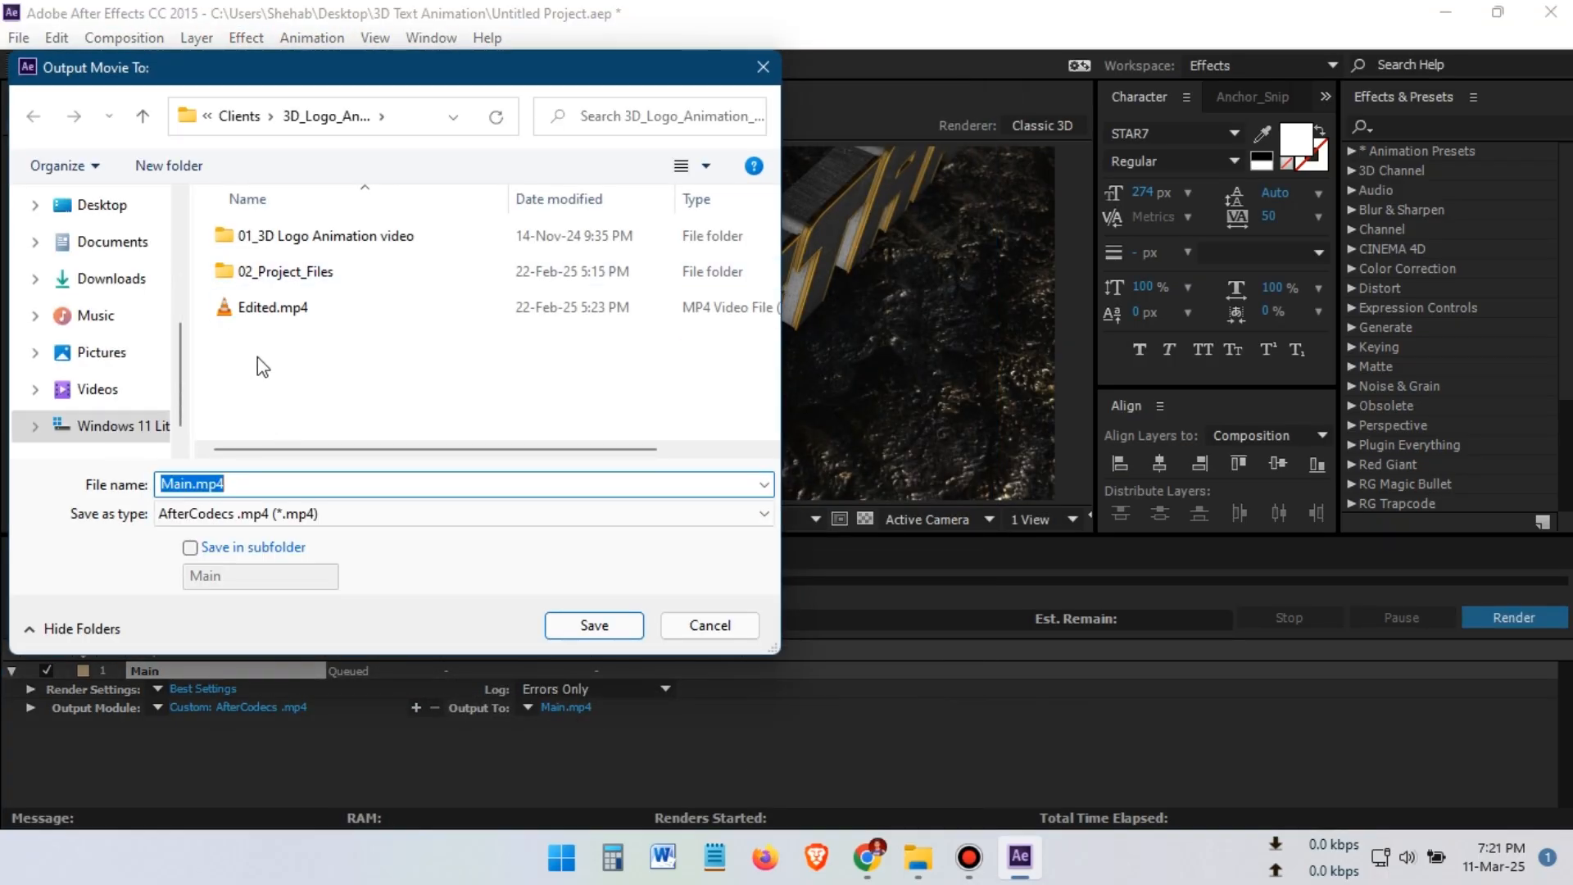
left_click(102, 209)
double_click(521, 251)
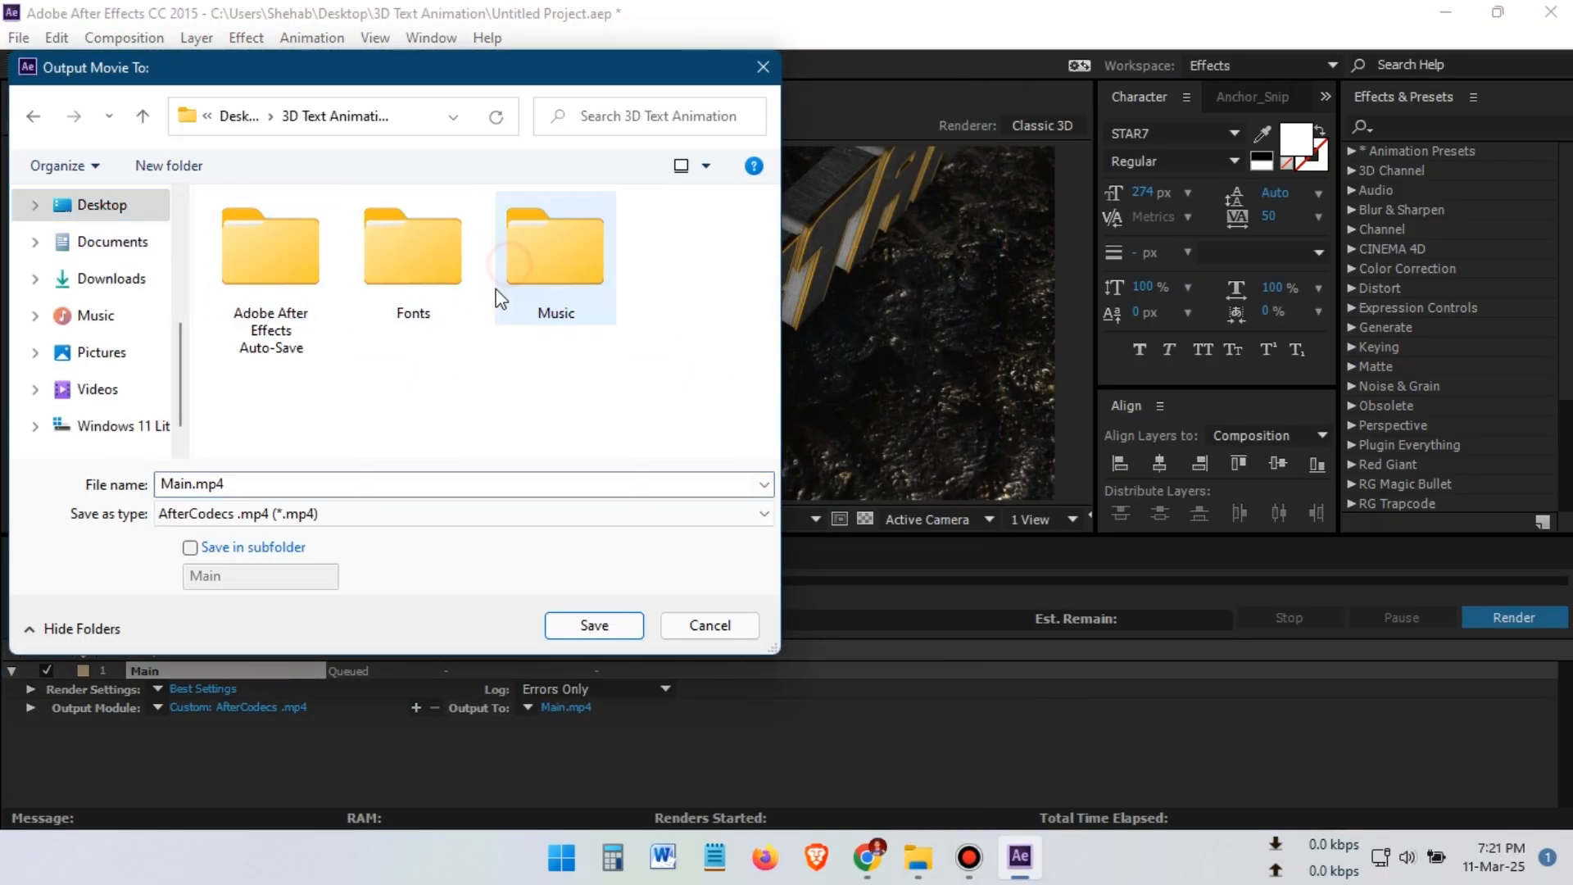
left_click(262, 484)
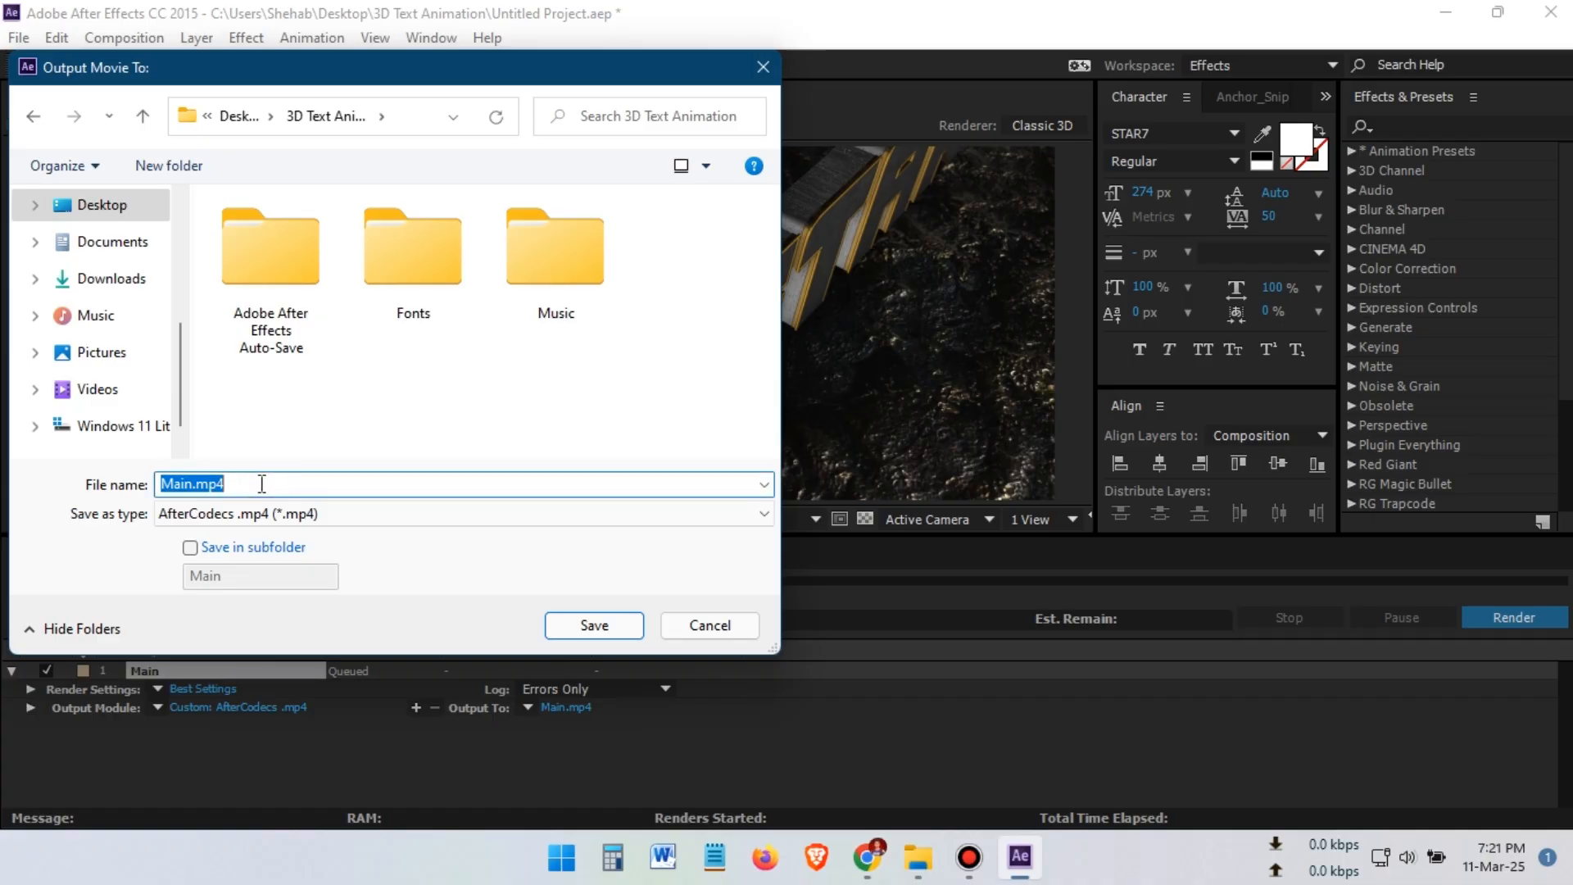
type("3D Text Animation")
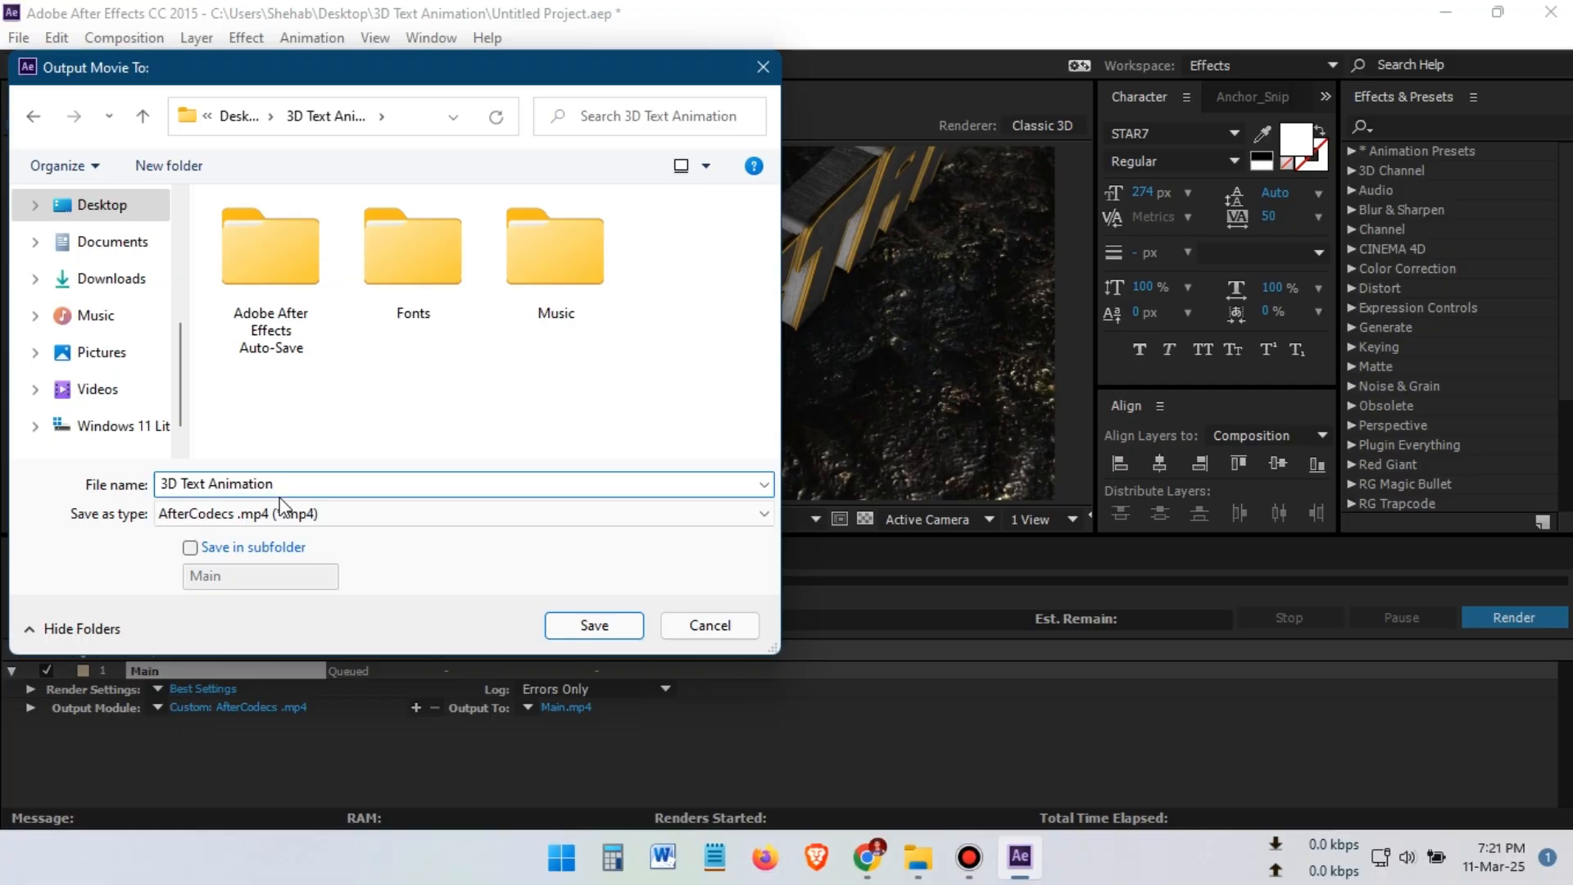
left_click(588, 626)
left_click(1526, 618)
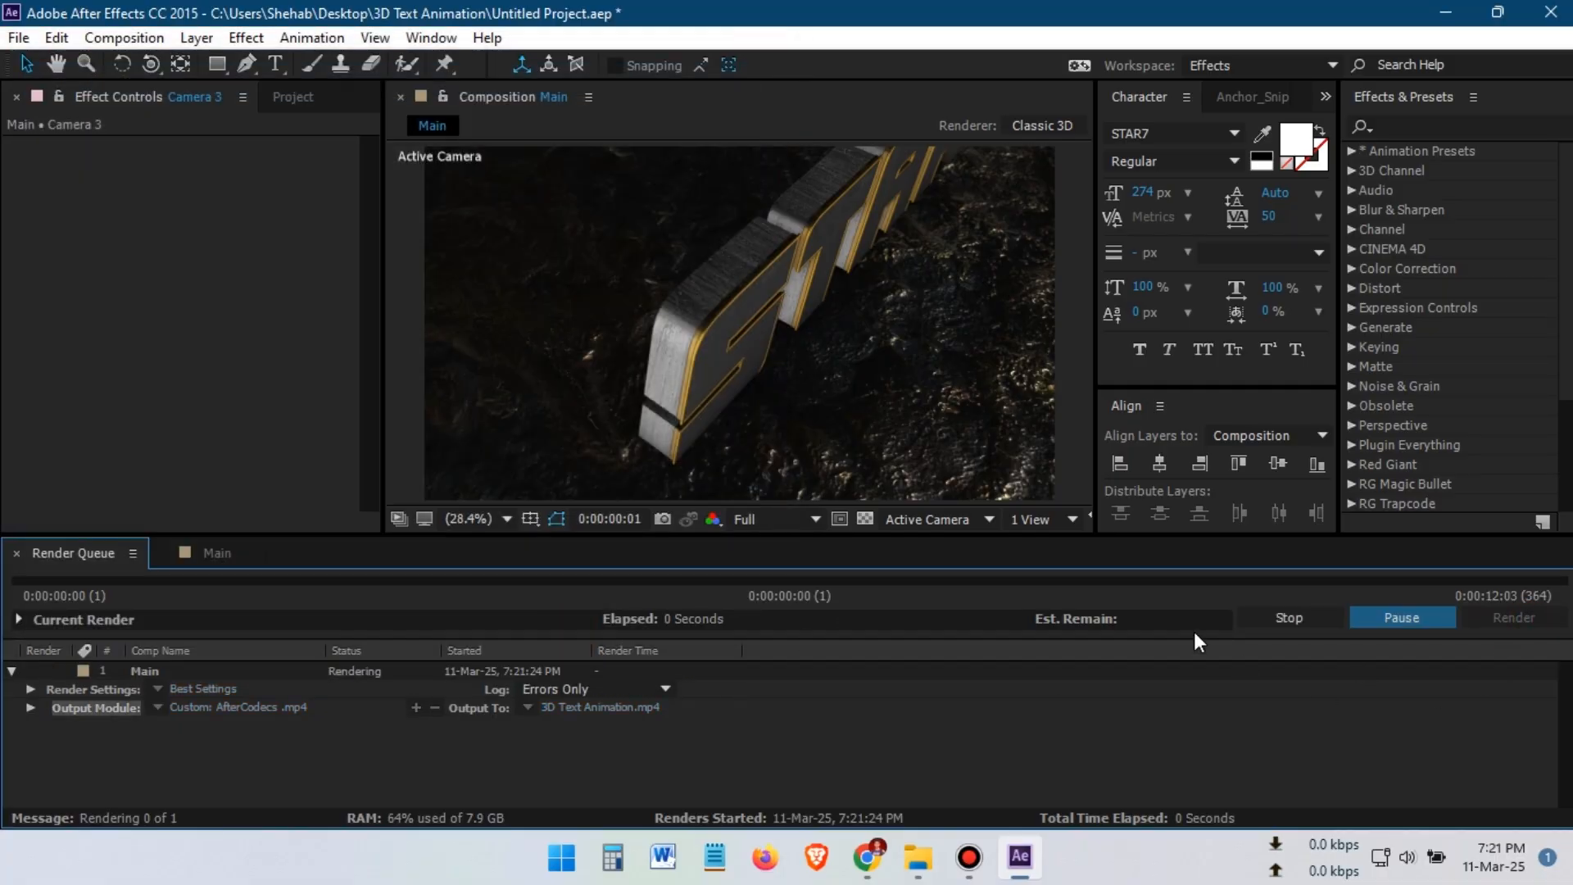